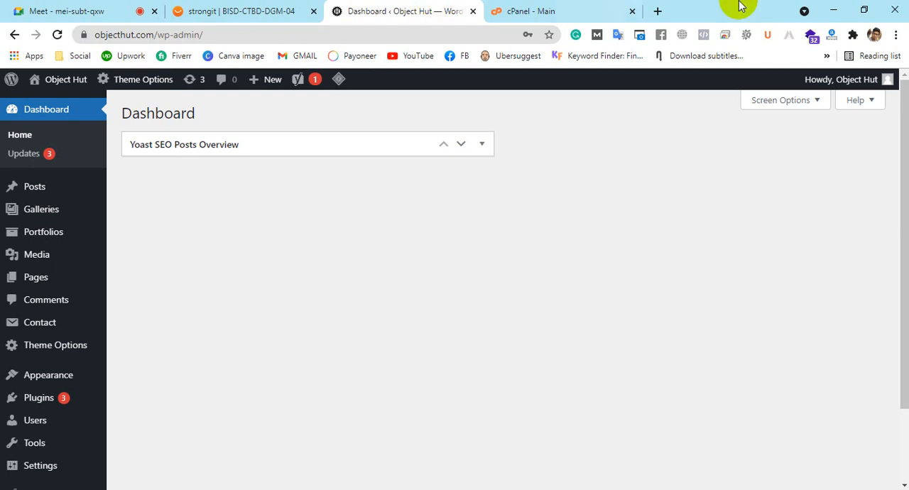
Open the objecthut.com home page in a new browser tab
click(658, 11)
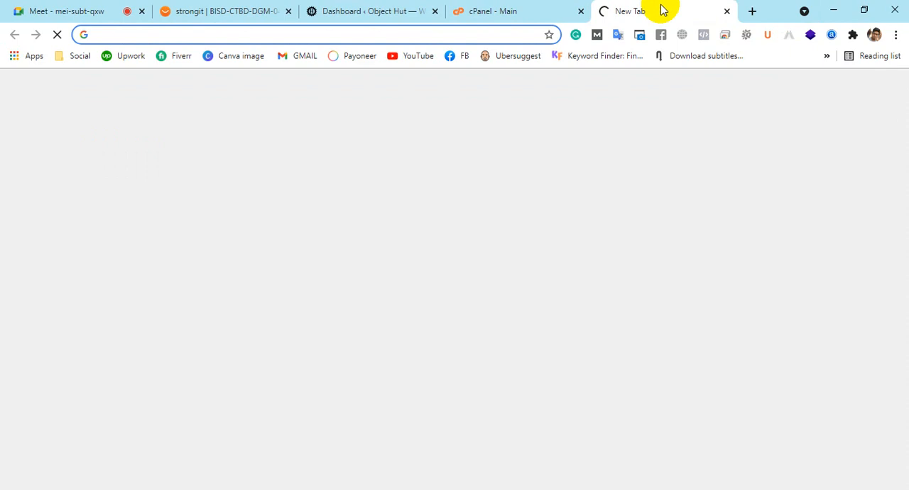
text(objec)
key(Return)
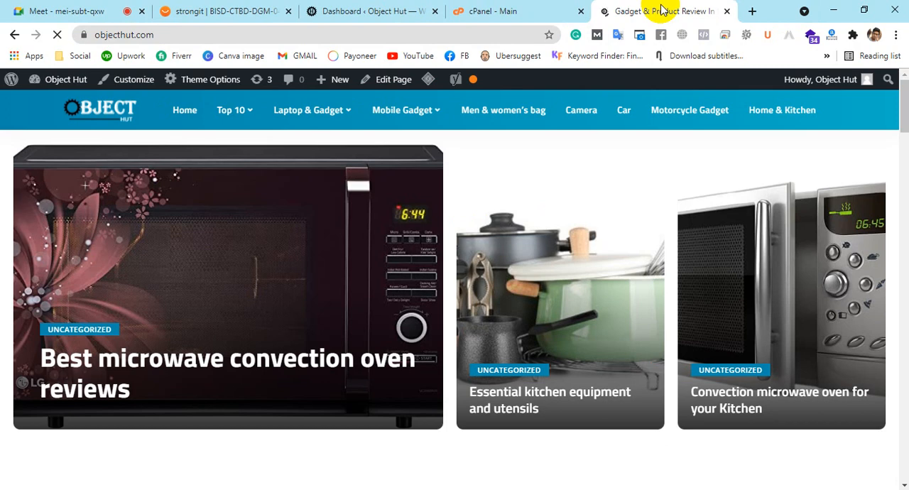
Admit the waiting participant to the Google Meet call and return to the Object Hut home page
click(35, 11)
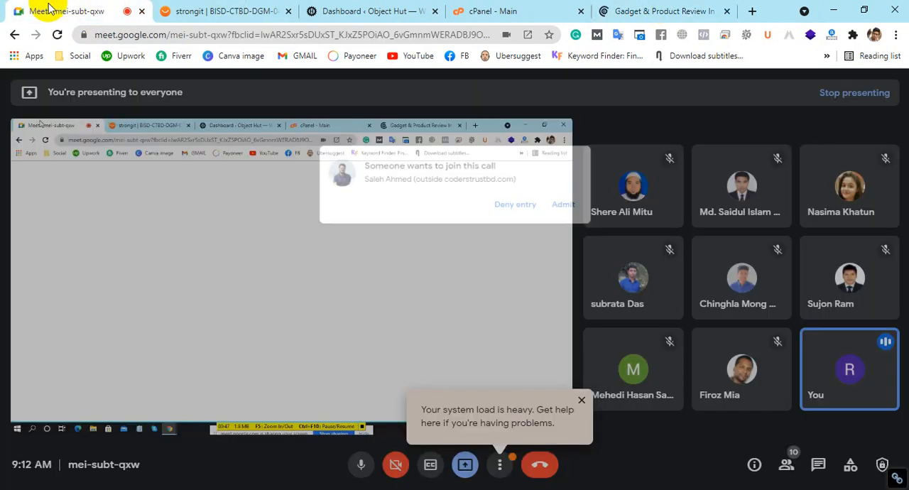
click(582, 150)
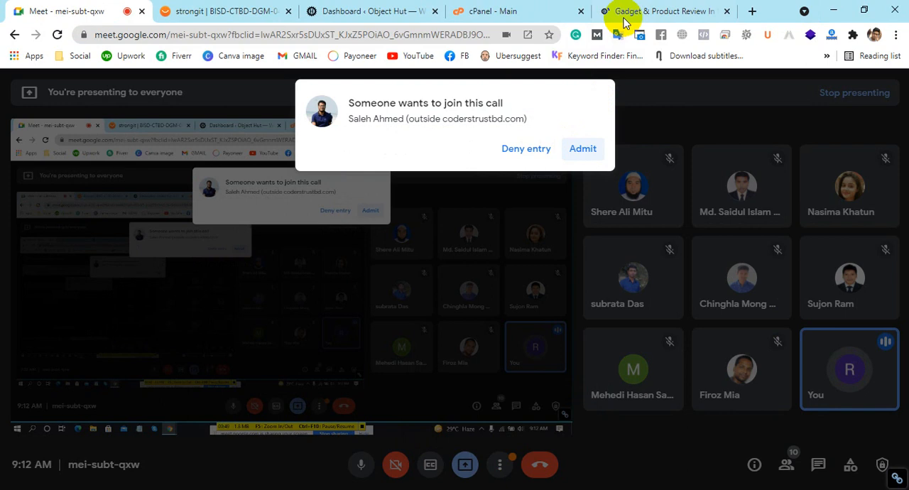
click(627, 11)
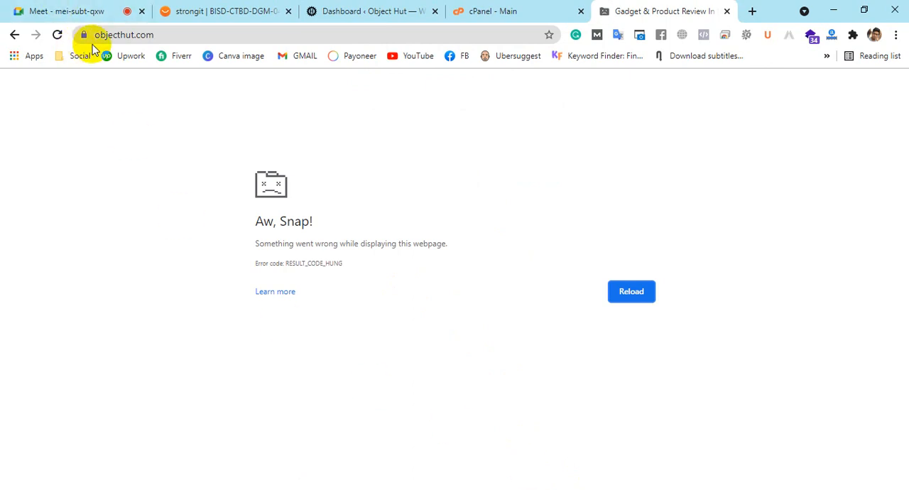
Answer the join request in the Meet call, return to the WordPress dashboard and close the crashed Object Hut page
click(399, 9)
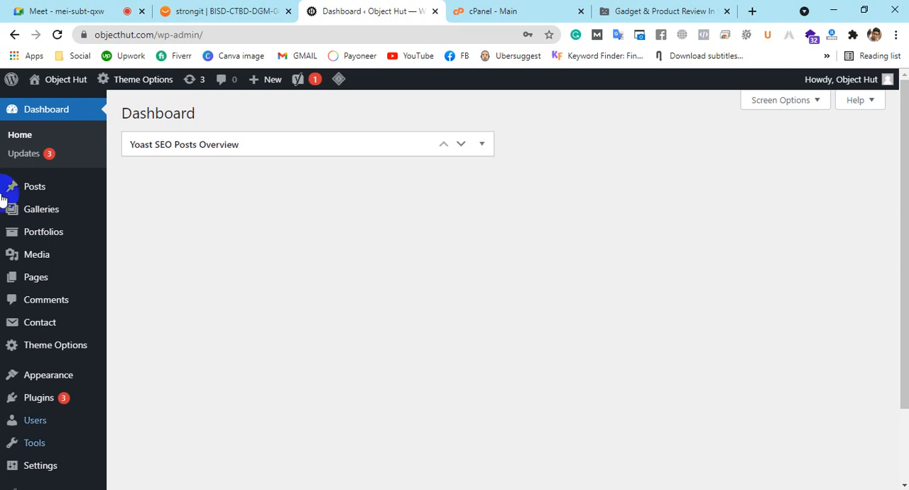
click(39, 8)
click(589, 153)
click(419, 9)
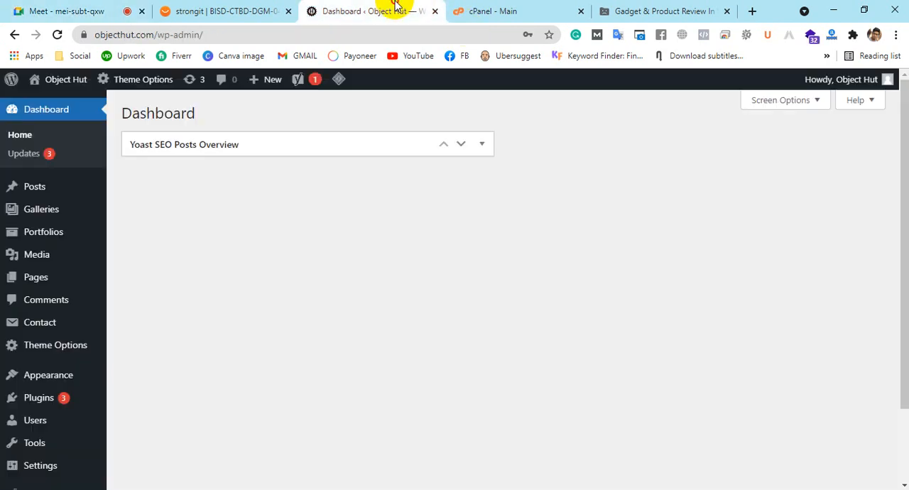
click(726, 11)
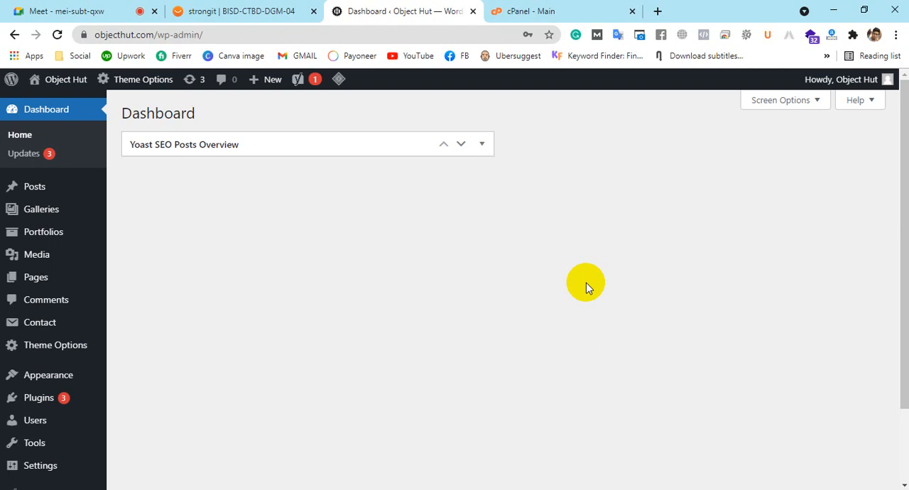
Search Google for site:objecthut.com in a new tab and review the indexed pages and result count
click(657, 11)
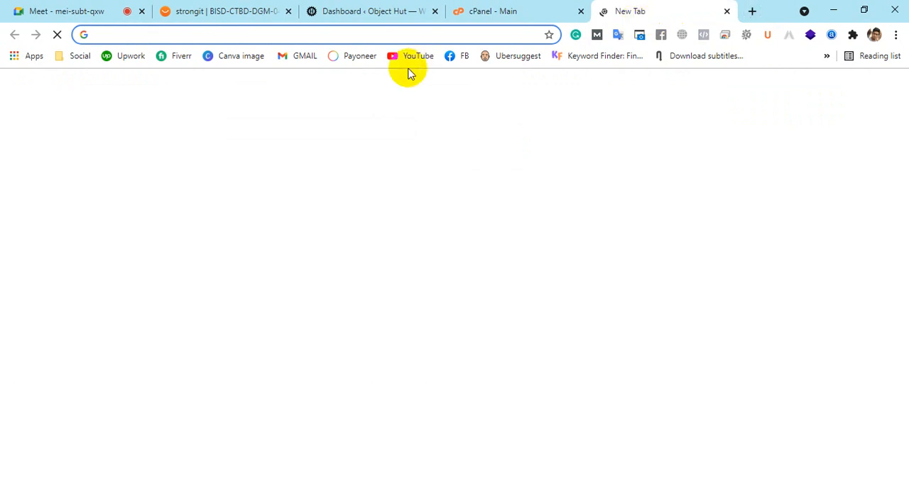
text(site:)
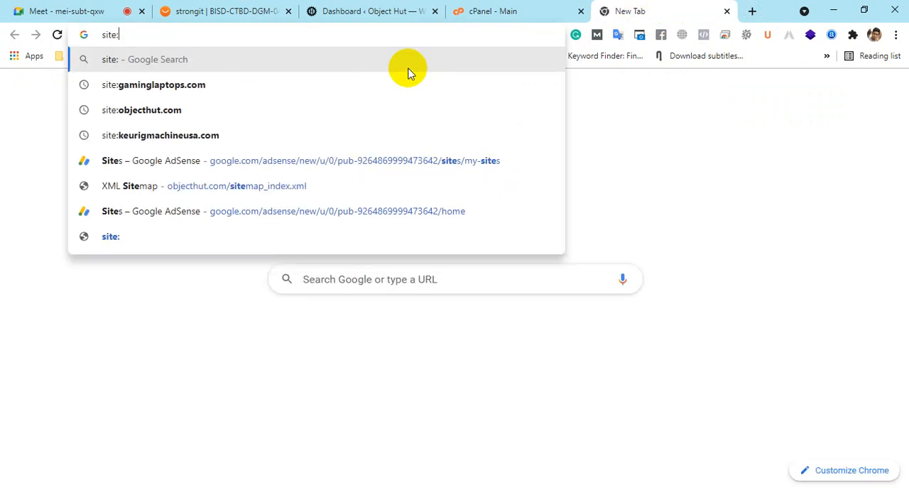
click(246, 110)
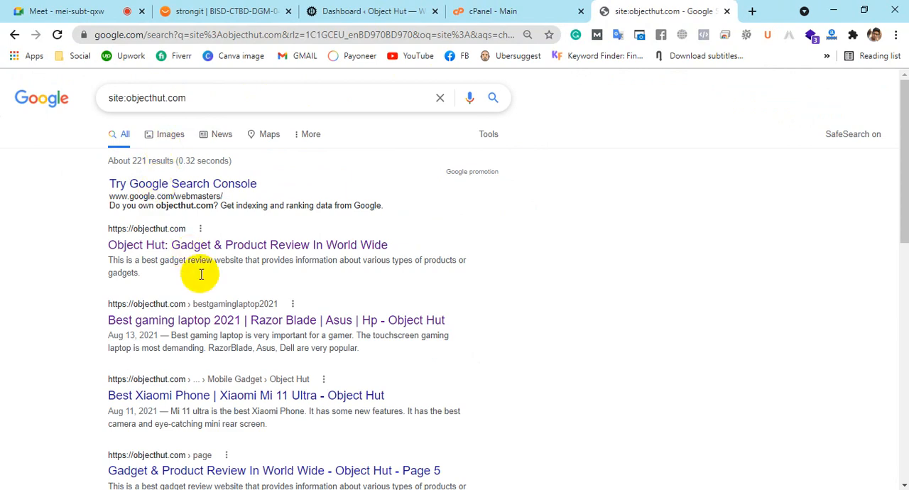
scroll(201, 274, down, 15)
scroll(198, 273, up, 13)
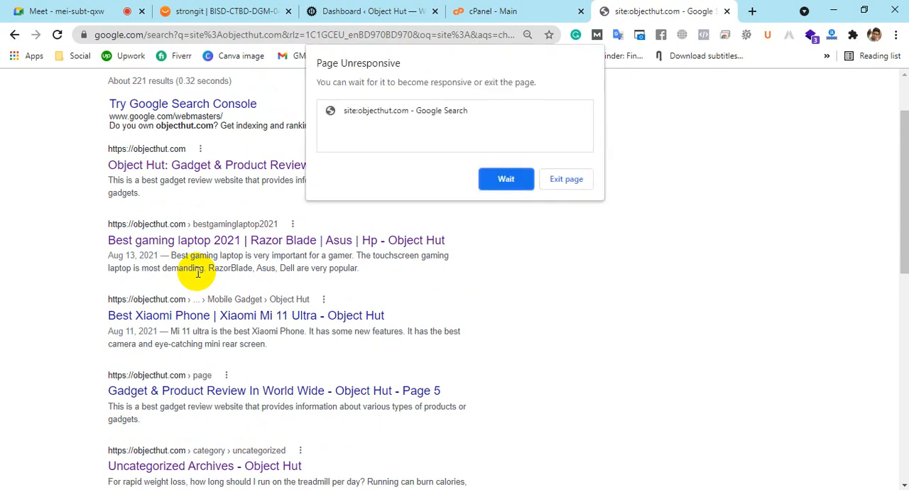
click(507, 179)
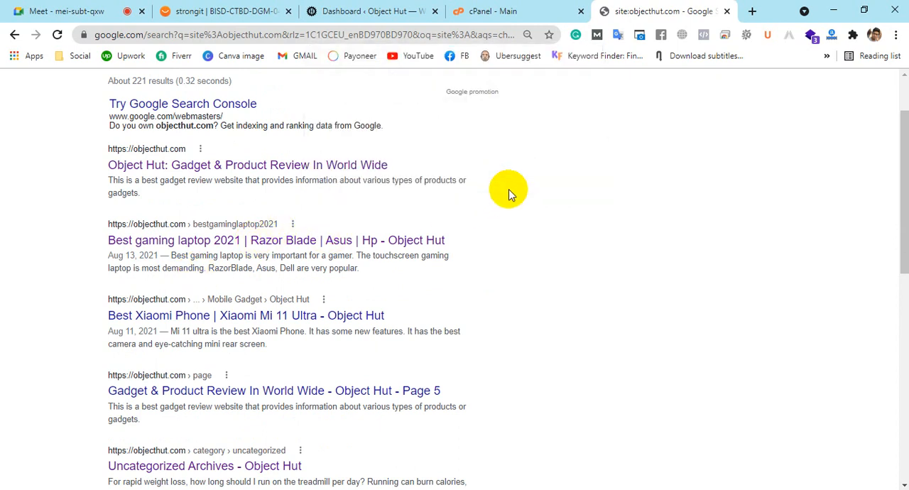
scroll(508, 188, up, 2)
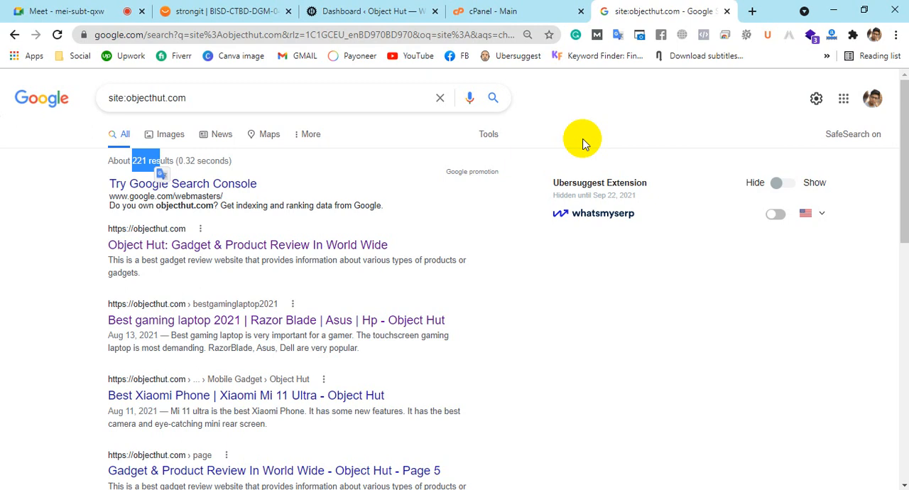
Switch to Notepad and write Robots.txt and sitemap.xml on separate lines with a blank line between them
click(209, 488)
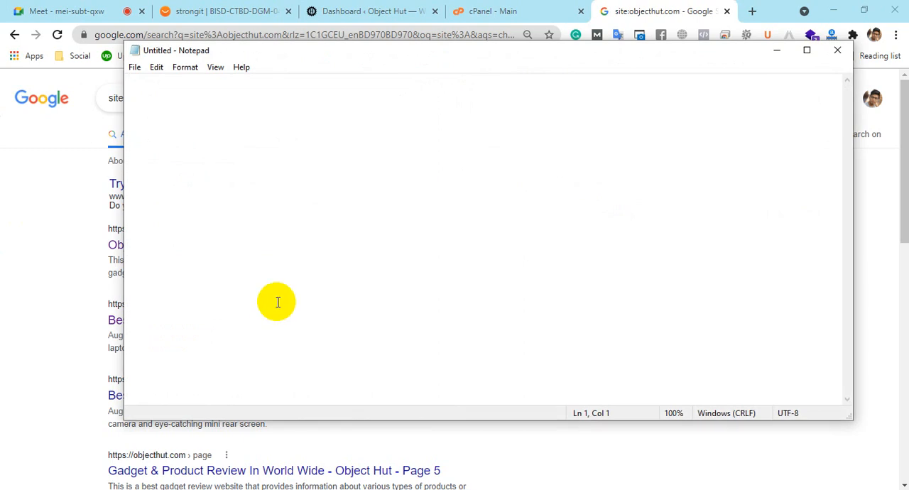
text(Rob)
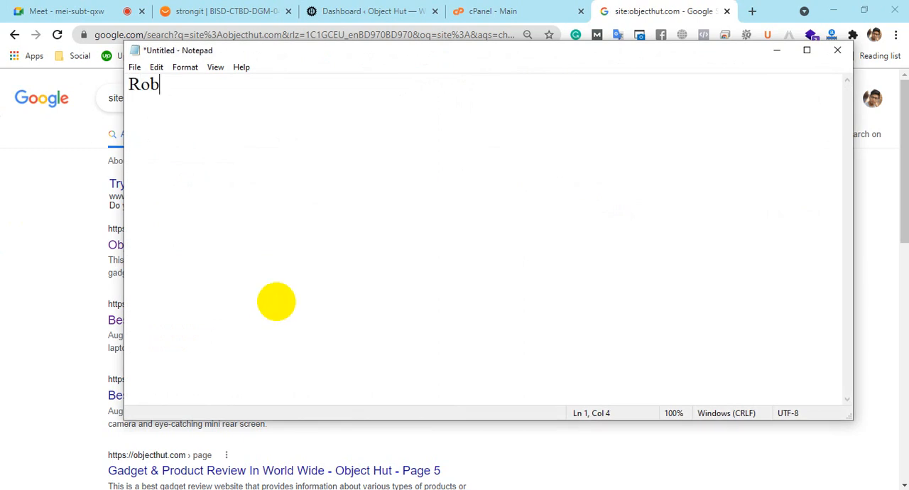
text(ots.txt)
key(Return)
key(Return)
text(sitemap)
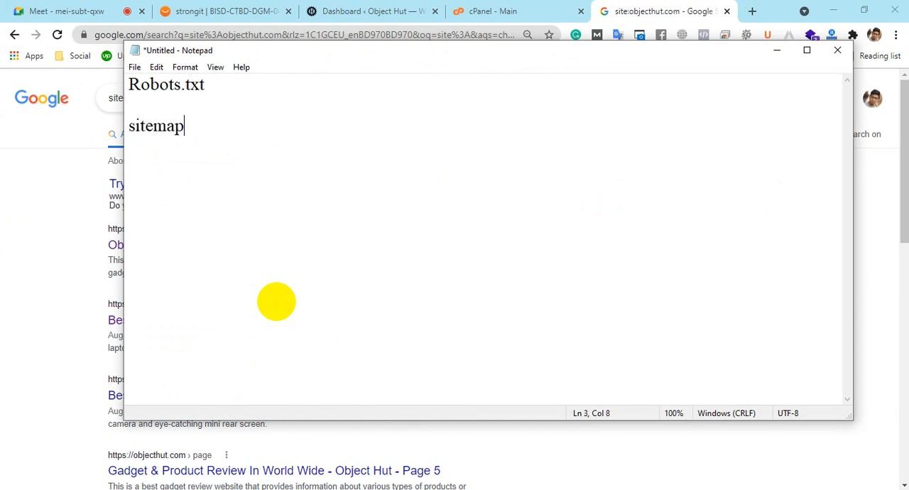
text(.xml)
click(226, 83)
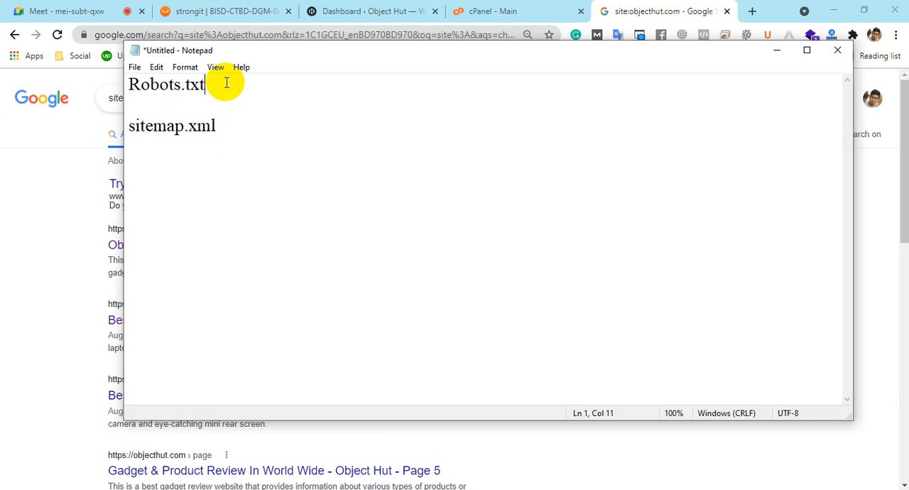
Look at the Posts and Pages entries in the WordPress dashboard, and open the Object Hut home page from the Google results
click(315, 8)
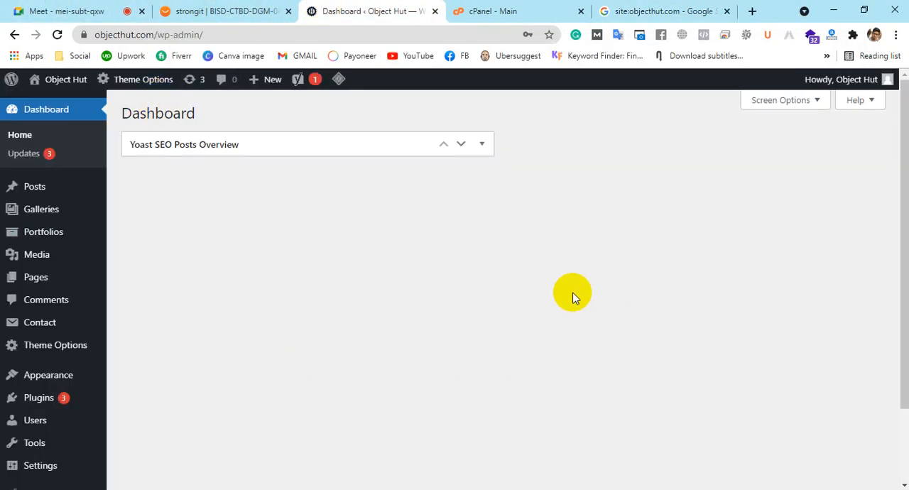
mouse_move(25, 199)
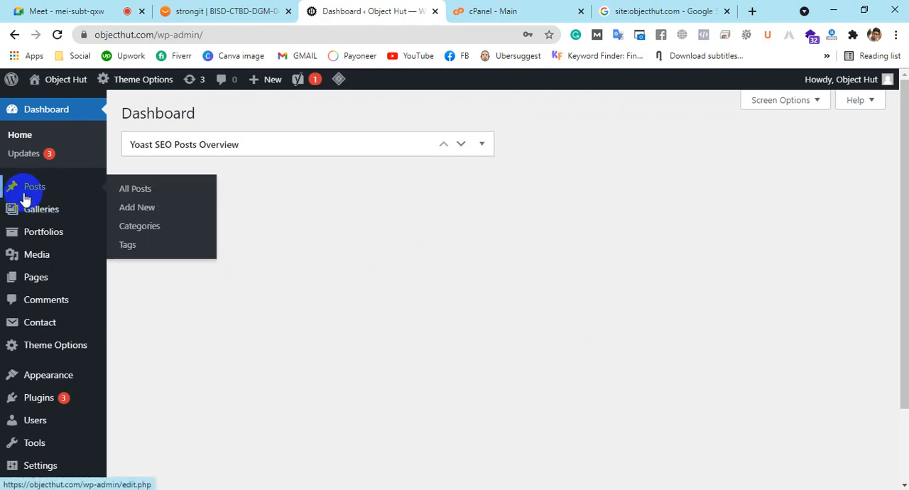
mouse_move(27, 279)
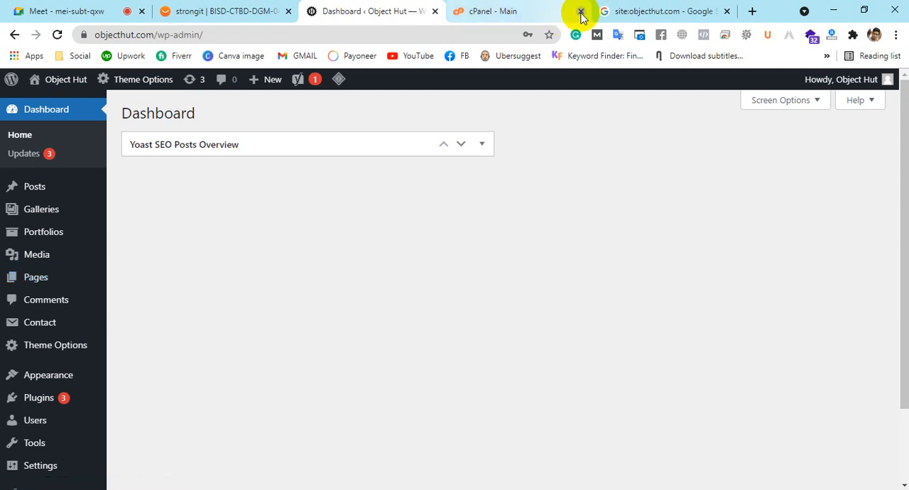
click(615, 11)
click(151, 244)
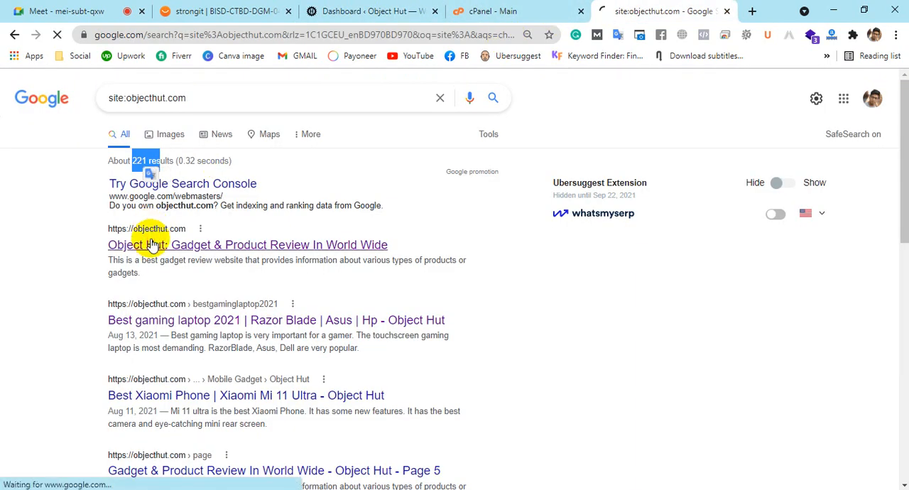
Admit the unverified participant to the Google Meet call and return to the loading Object Hut page
click(111, 9)
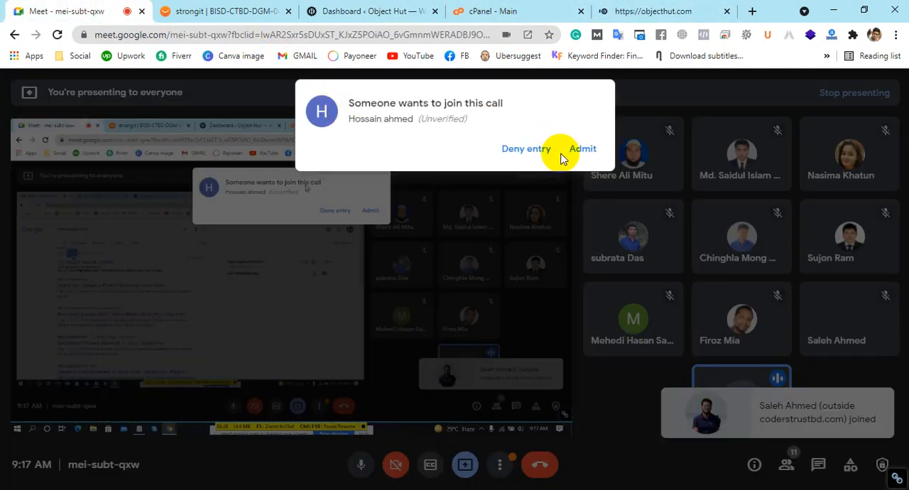
click(575, 147)
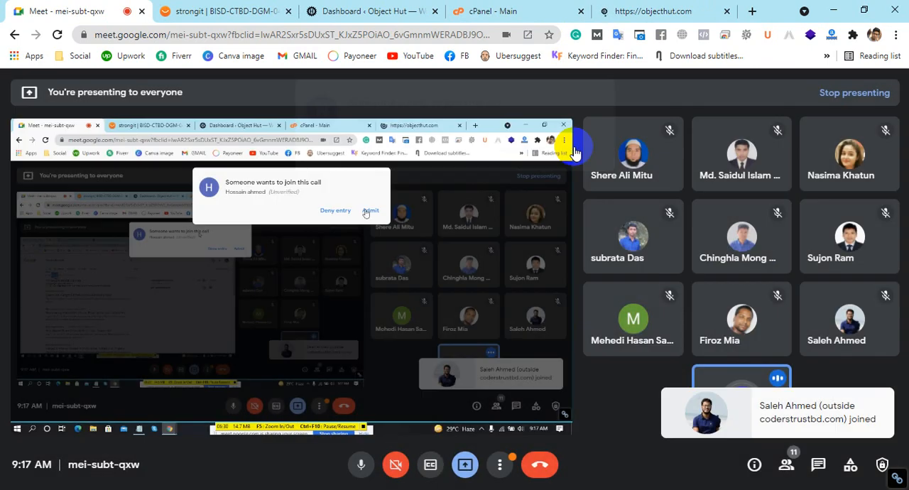
click(641, 8)
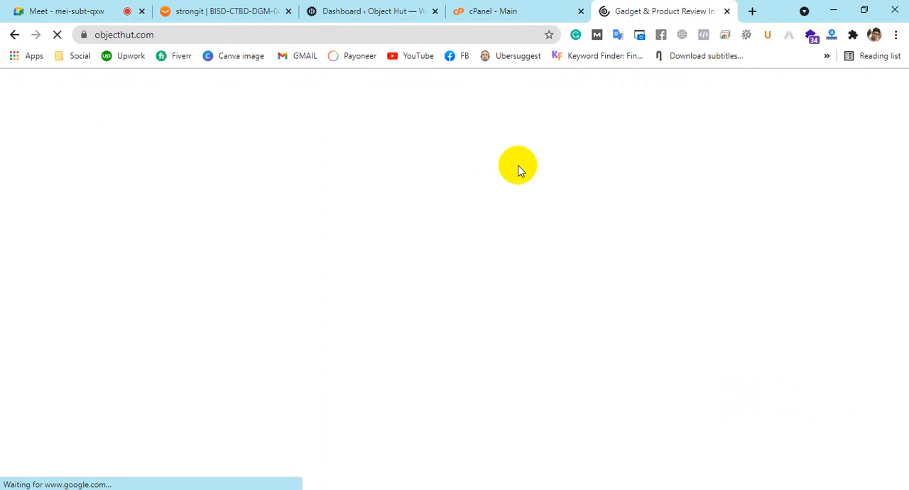
Examine the Object Hut home page from the featured articles down to the latest blog articles, waiting for the unresponsive page
scroll(518, 169, down, 12)
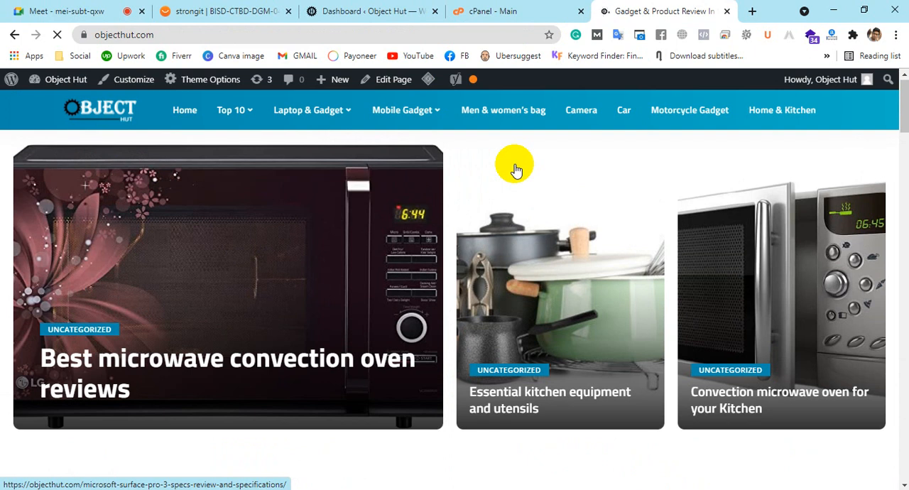
click(172, 34)
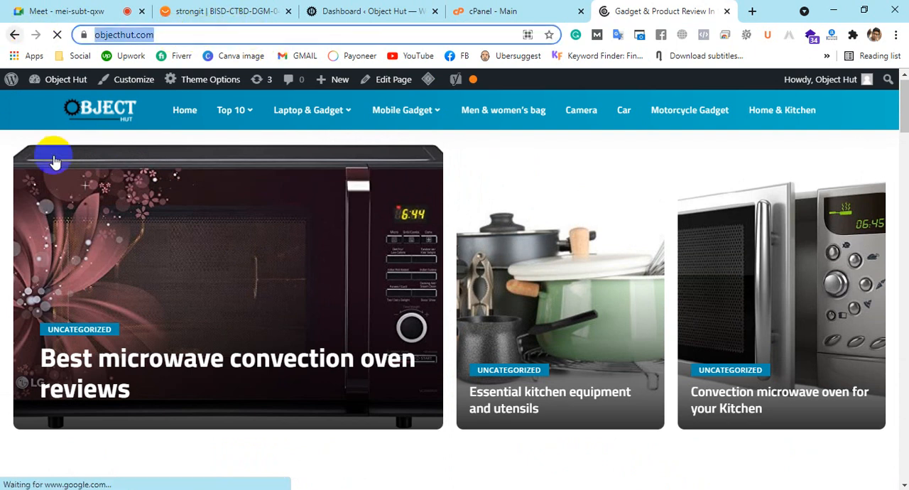
scroll(547, 312, down, 3)
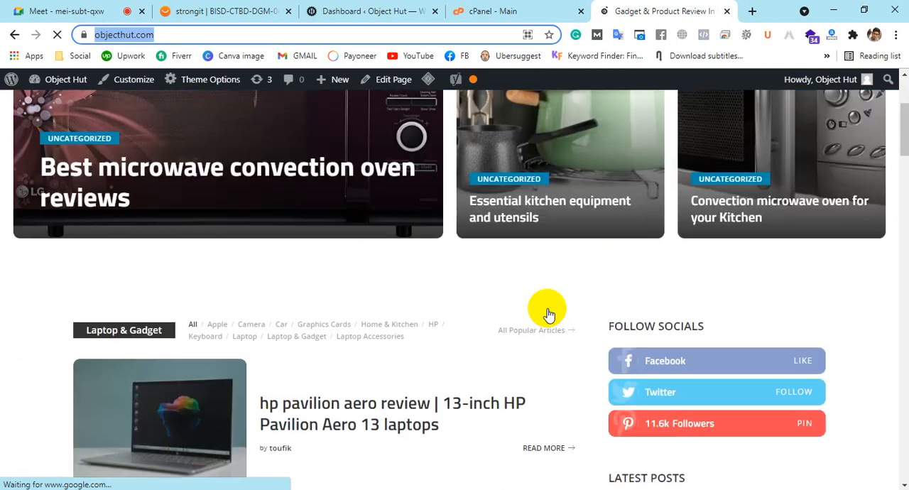
scroll(547, 312, down, 15)
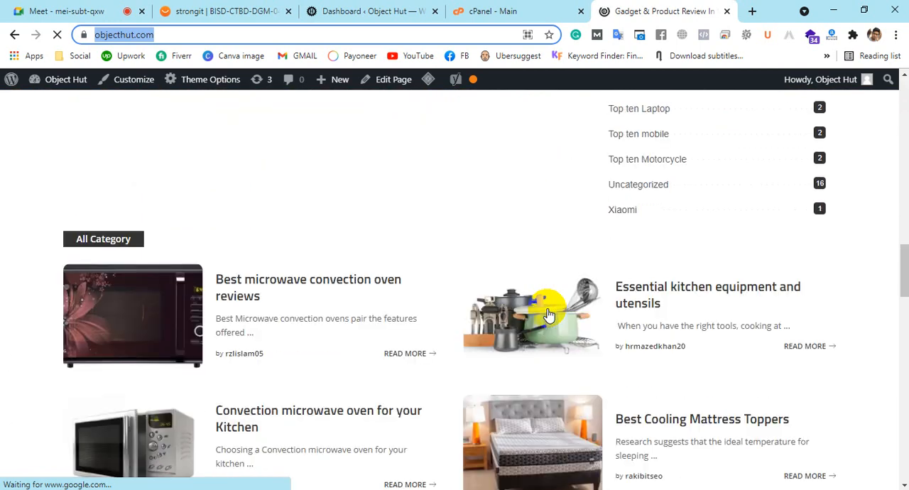
scroll(548, 314, down, 12)
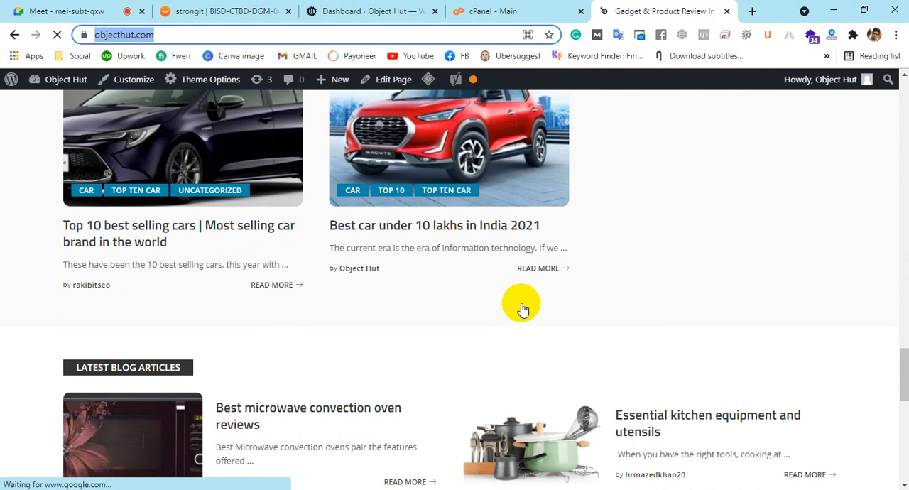
scroll(523, 305, down, 5)
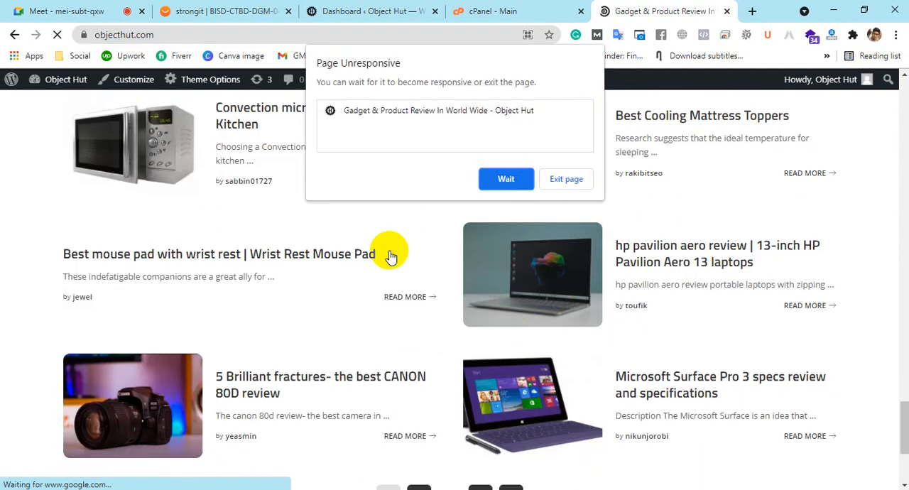
click(509, 179)
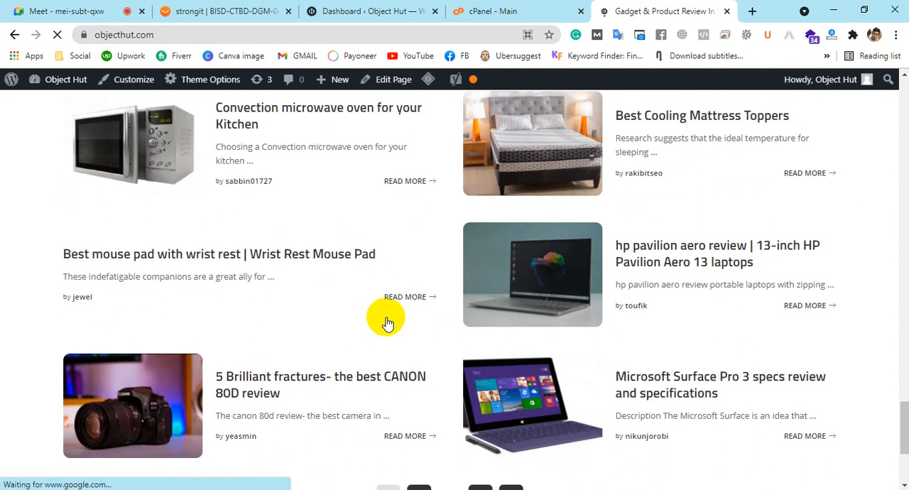
Return to the WordPress dashboard, then switch to the Notepad notes and highlight the Robots.txt line
click(313, 10)
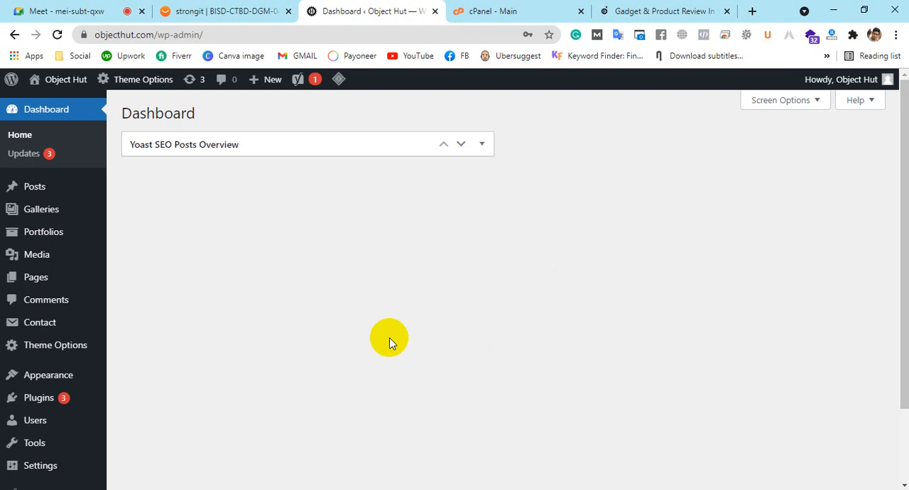
click(223, 489)
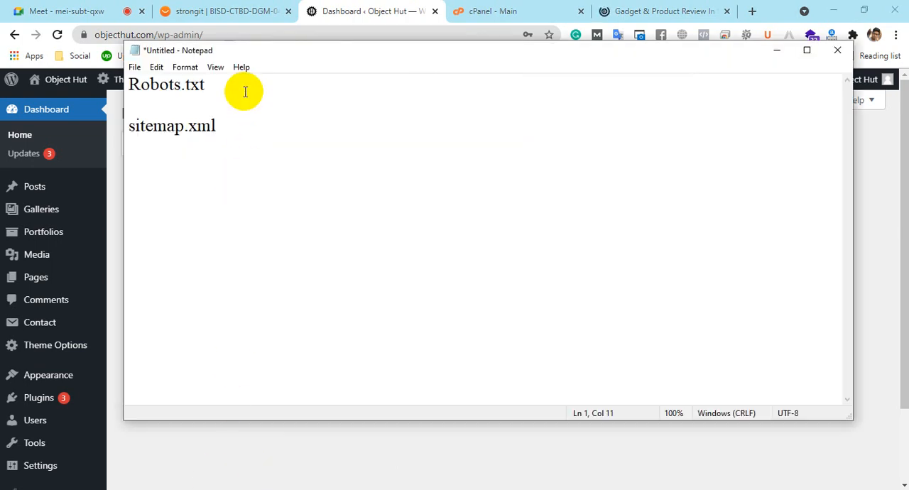
drag(225, 82, 117, 83)
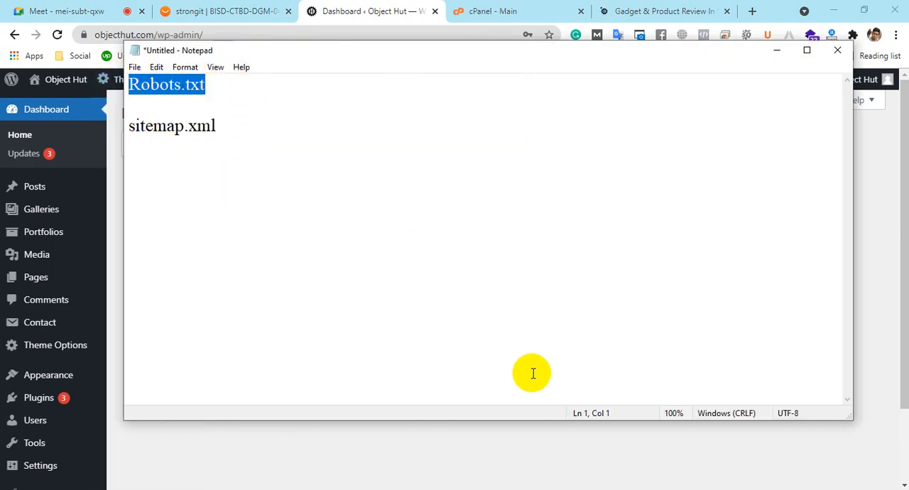
Admit the waiting participant to the Google Meet call, and add an empty line below Robots.txt in the Notepad notes
click(78, 12)
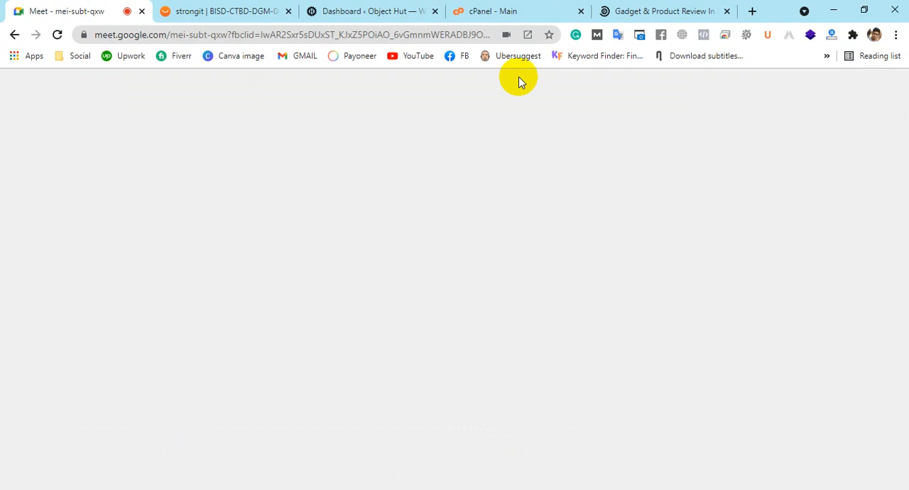
click(585, 150)
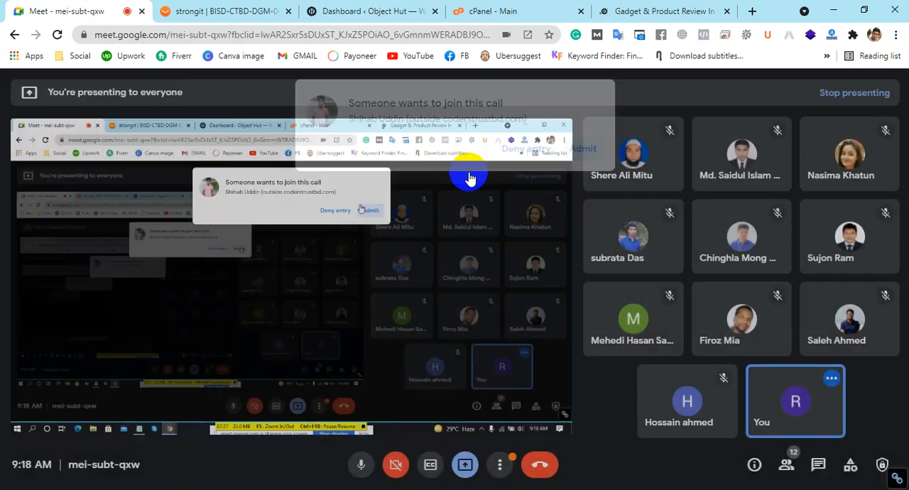
key(alt+Tab)
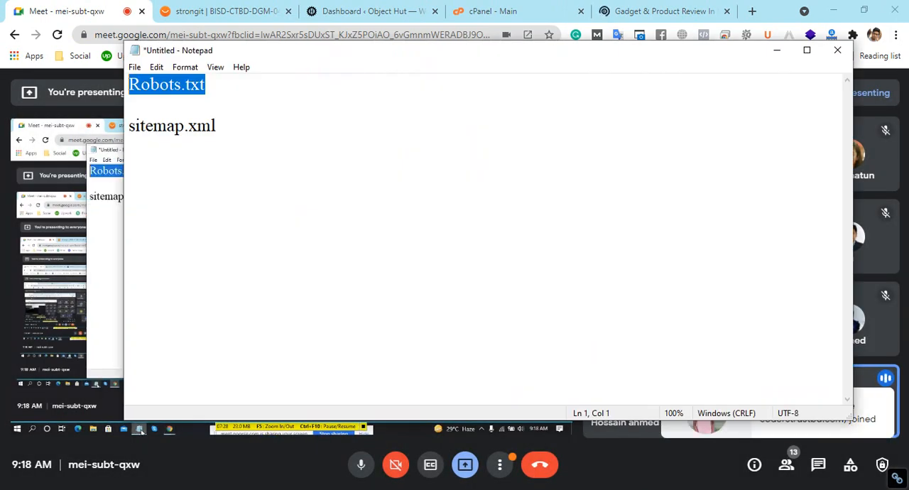
click(246, 90)
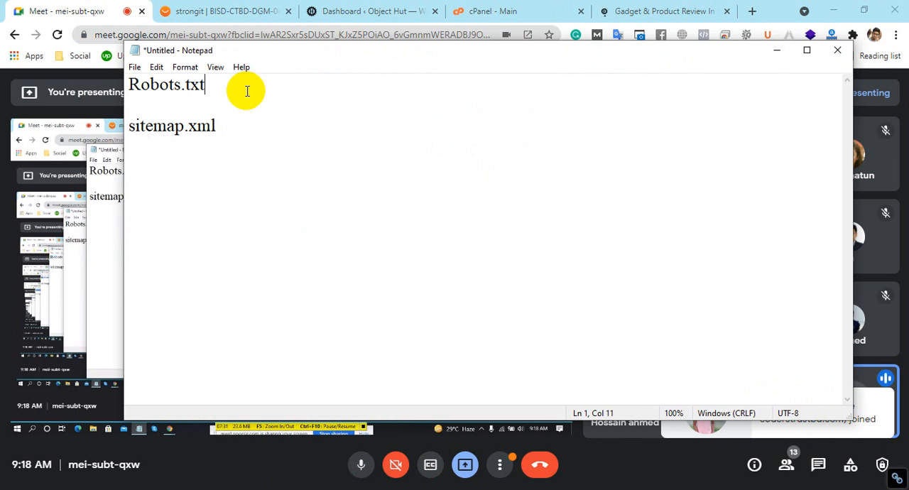
key(Return)
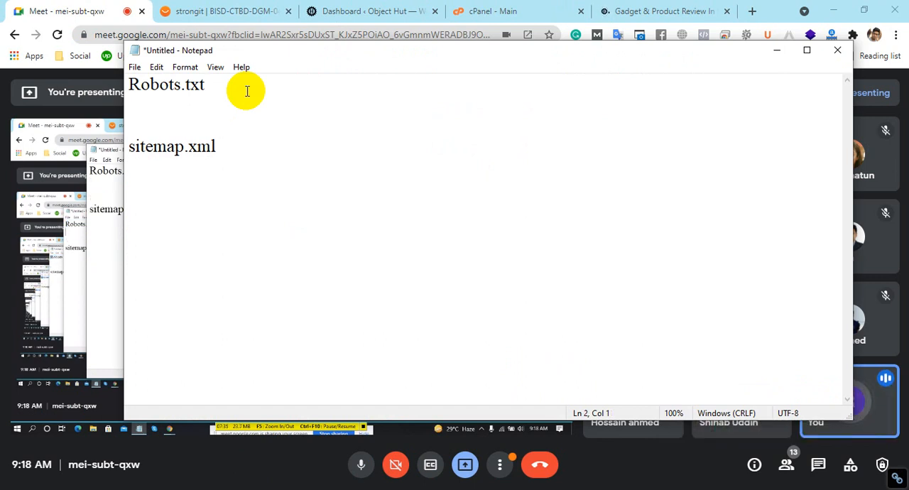
Switch to Chrome, open juicerprince.com/robots.txt in its own tab, and highlight the User-agent line
click(544, 32)
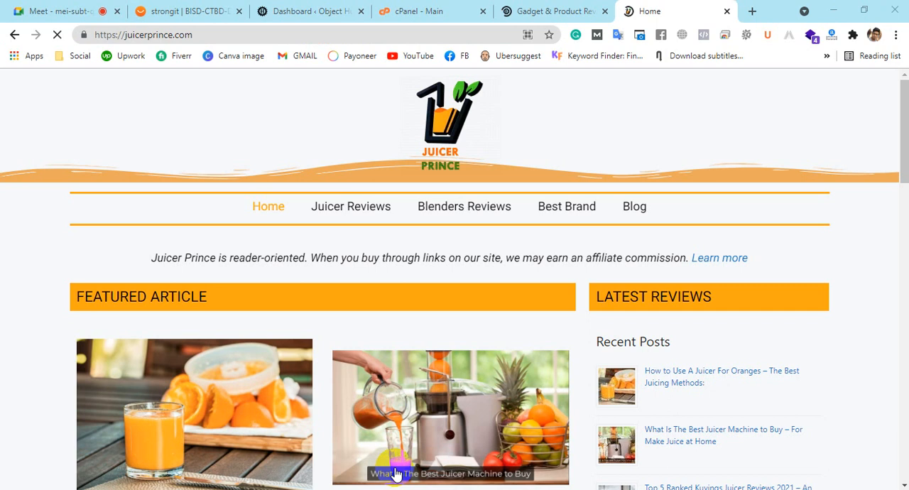
click(265, 34)
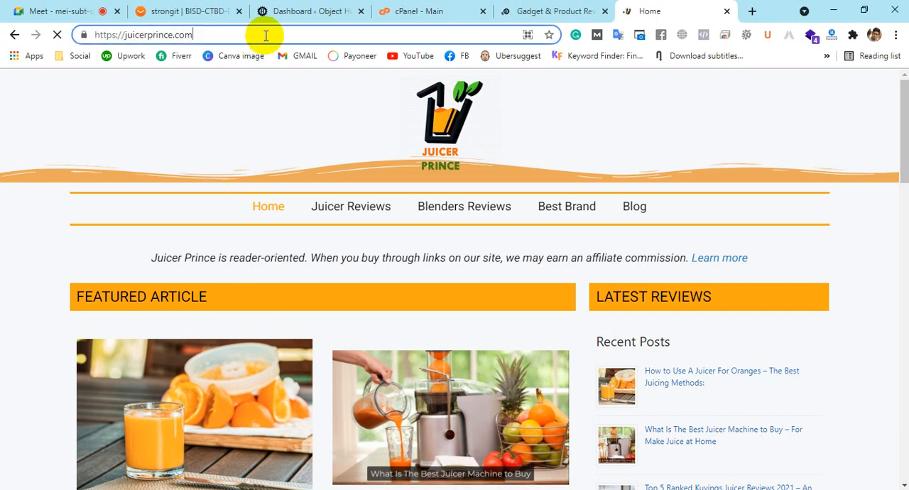
text(/)
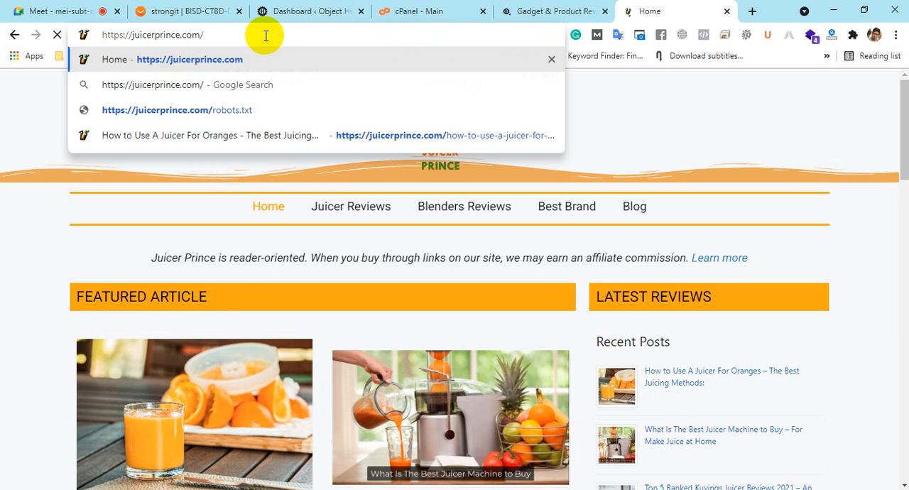
text(robo)
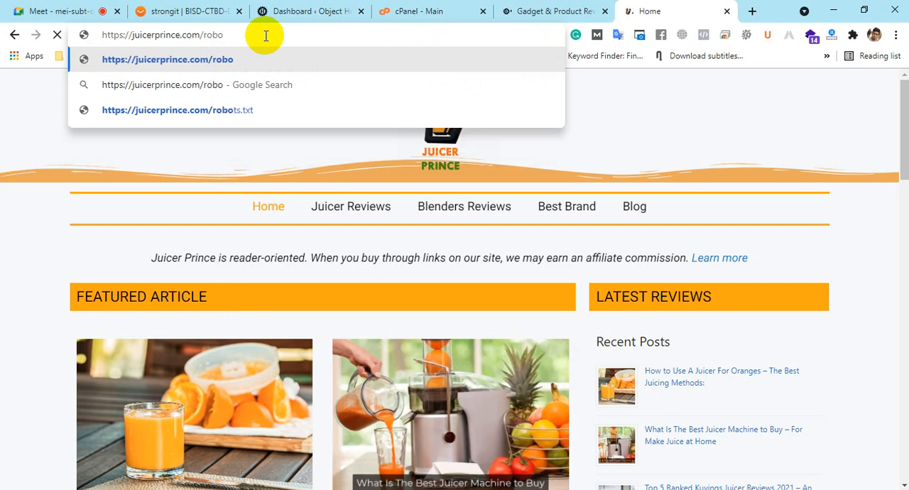
text(ts.txt)
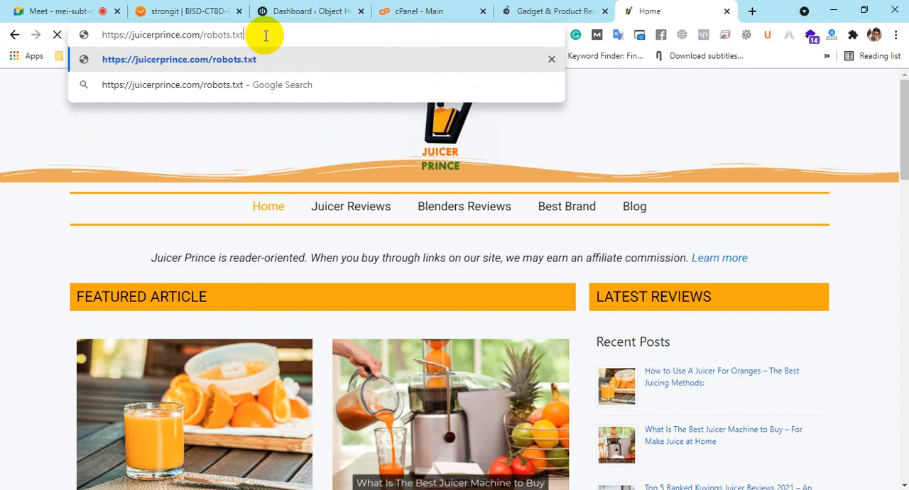
key(Return)
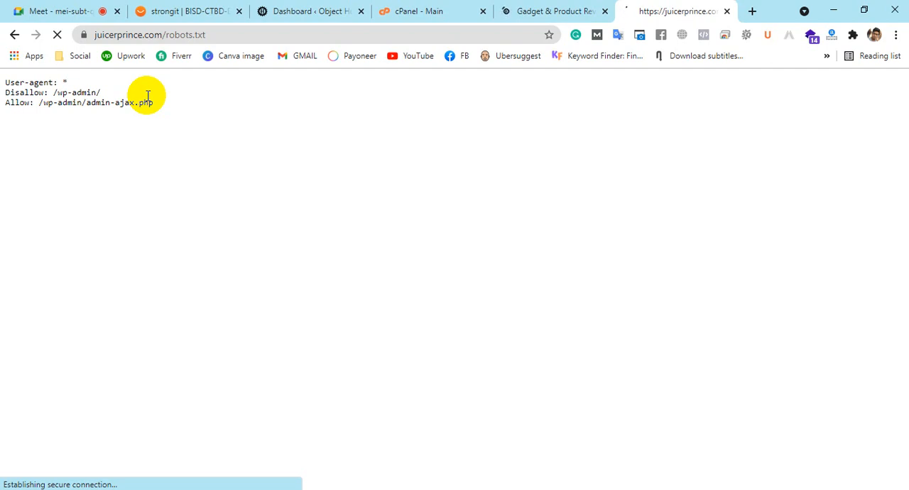
click(505, 174)
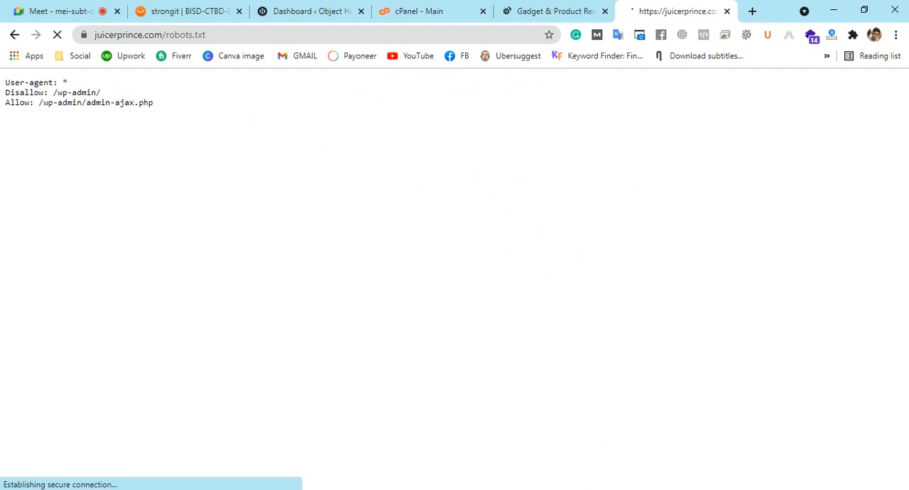
drag(5, 82, 68, 83)
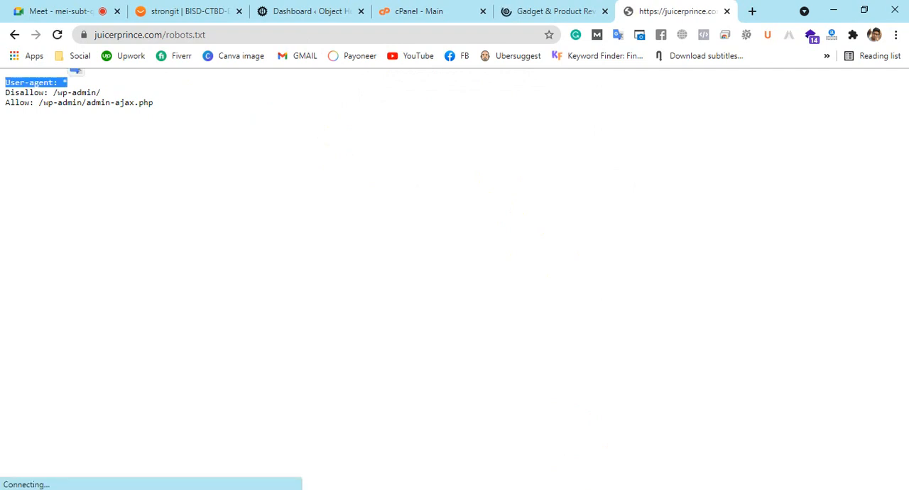
Load objecthut.com/robots.txt in the tab that shows the Object Hut home page
click(548, 10)
click(224, 33)
click(241, 34)
text(//objecthut.com/)
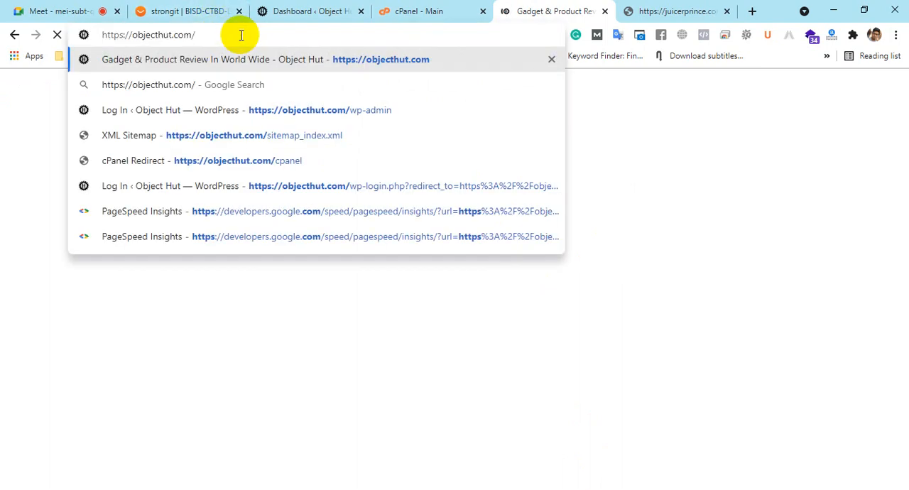
text(robots.txt)
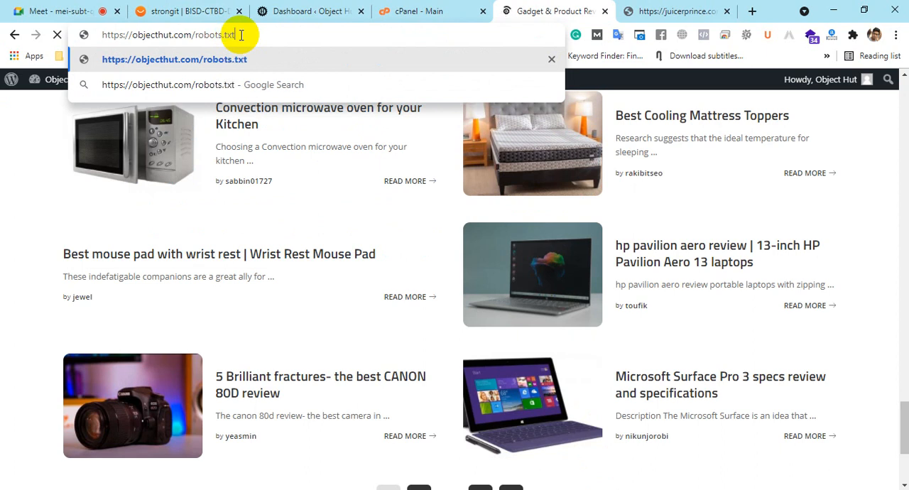
key(Return)
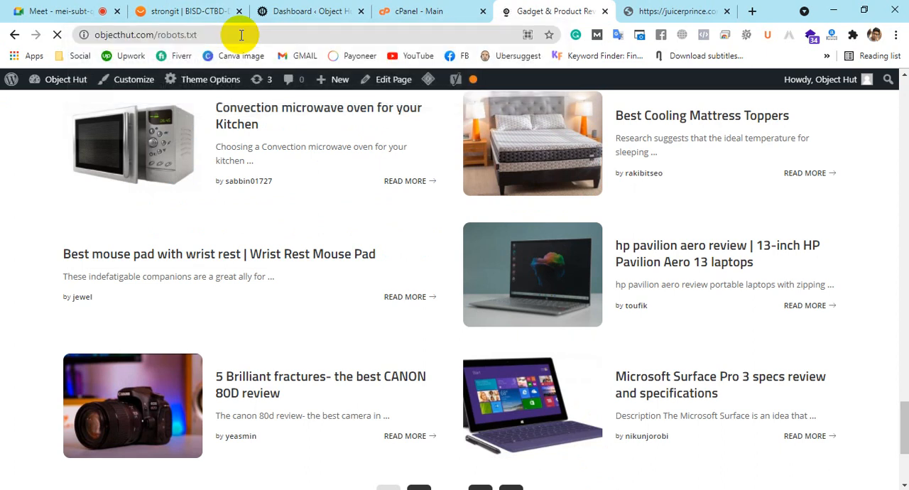
Copy the three juicerprince.com robots.txt rules, close that page, and paste them in Notepad under Robots.txt, separated by an empty line
click(639, 10)
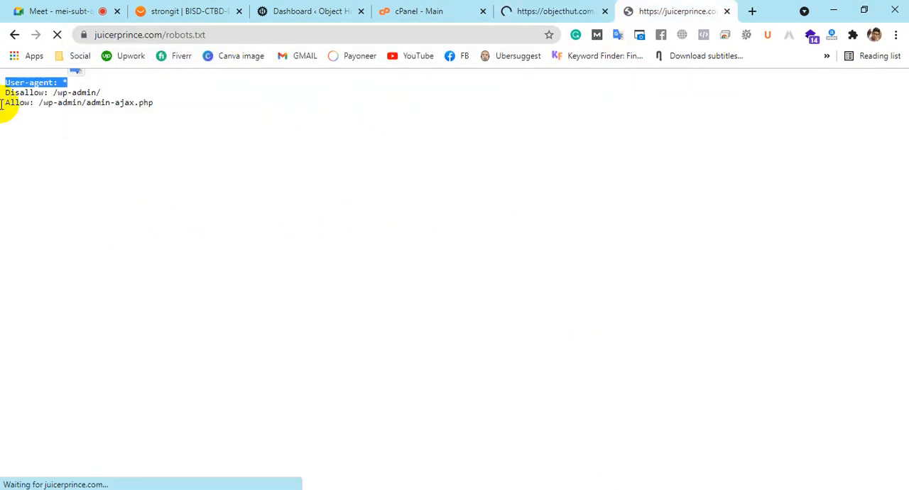
drag(152, 104, 25, 85)
click(26, 85)
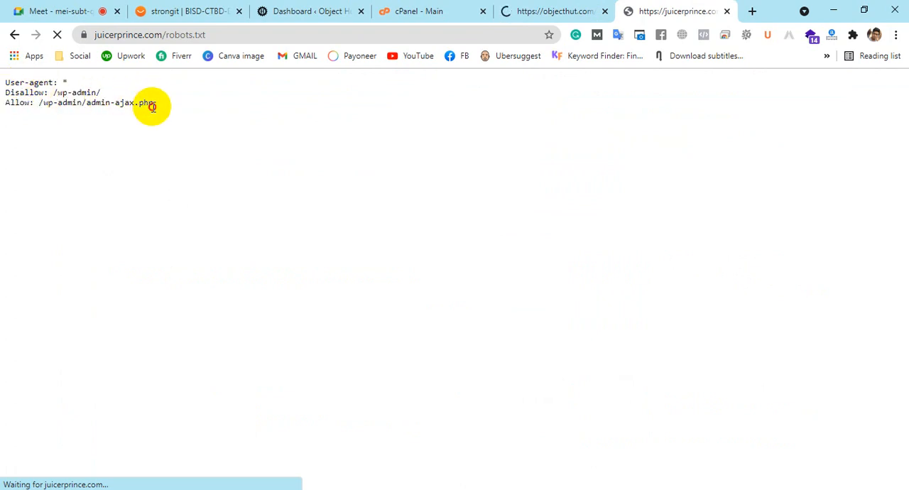
drag(148, 105, 3, 83)
key(ctrl+c)
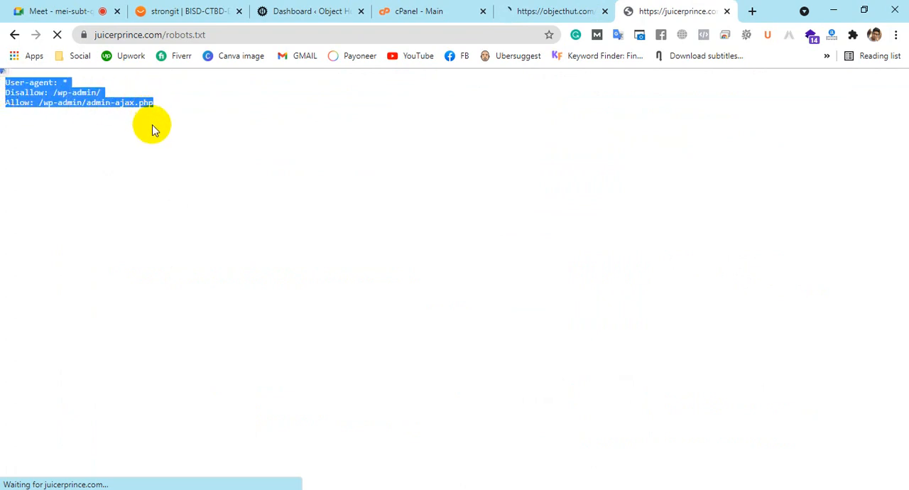
click(726, 11)
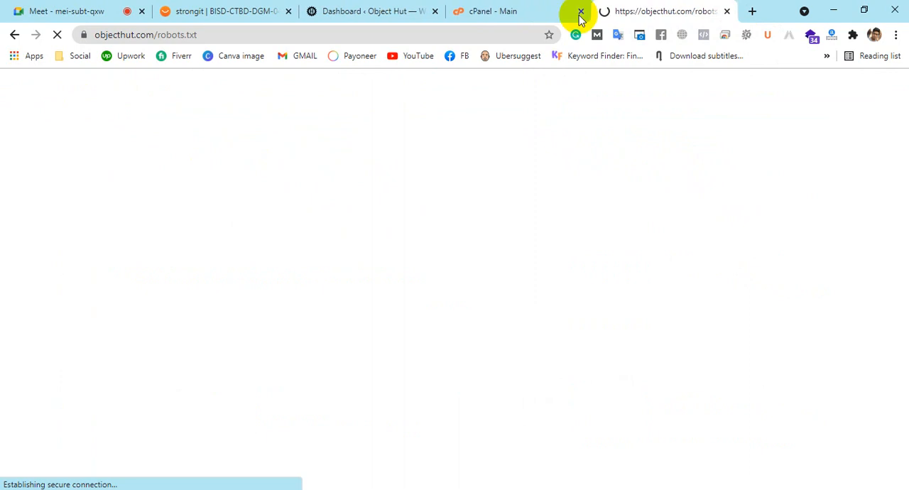
key(alt+Tab)
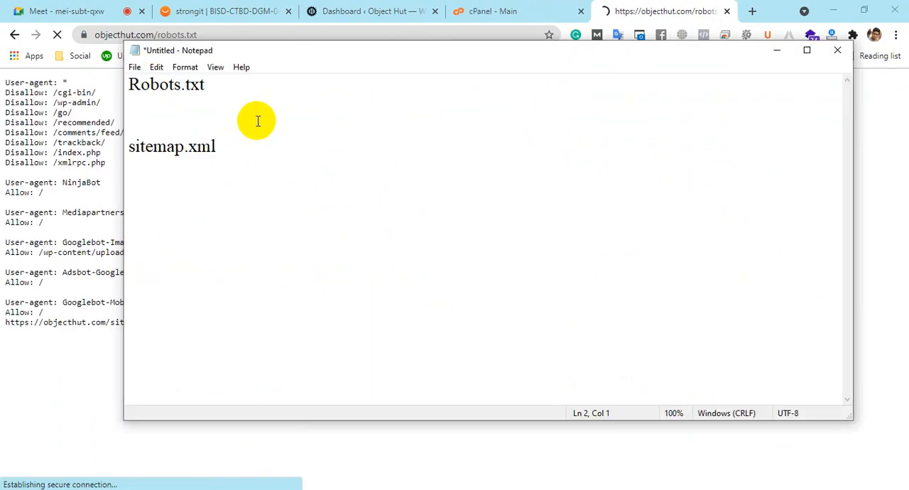
key(ctrl+v)
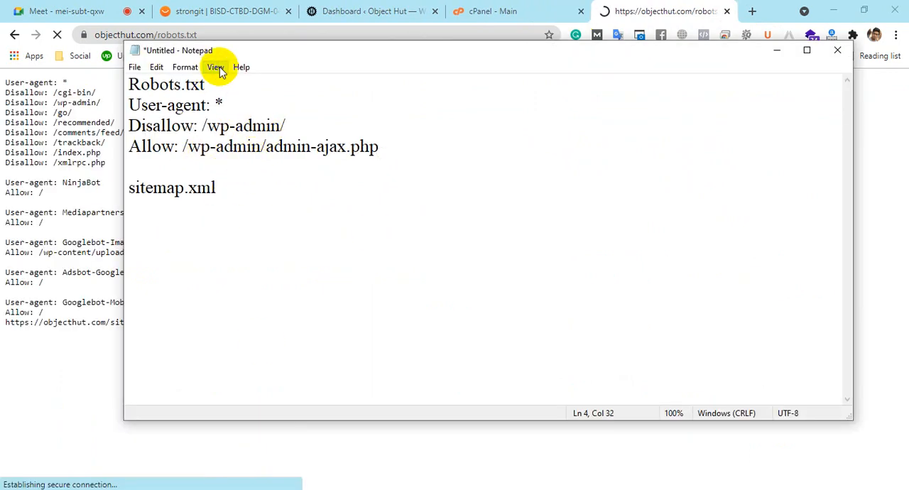
key(Return)
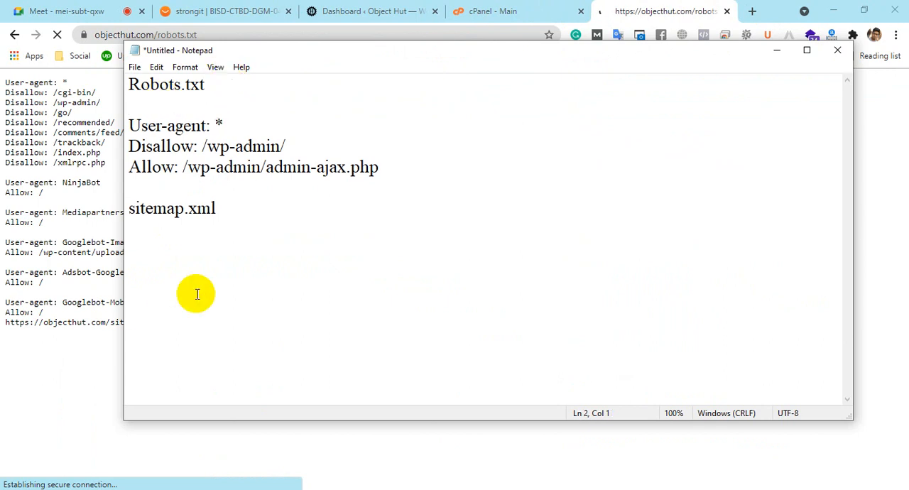
Cut the sitemap.xml line out of the Notepad notes and return to the objecthut.com/robots.txt page
drag(210, 208, 39, 221)
key(ctrl+x)
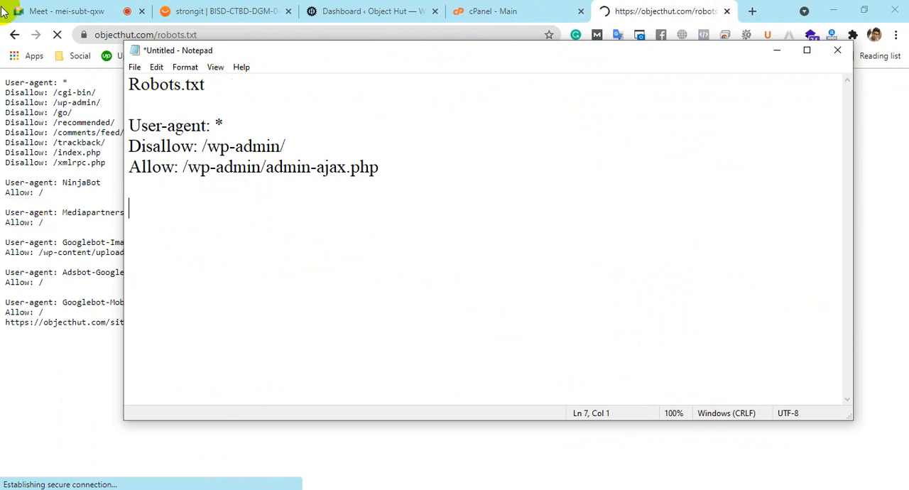
click(666, 10)
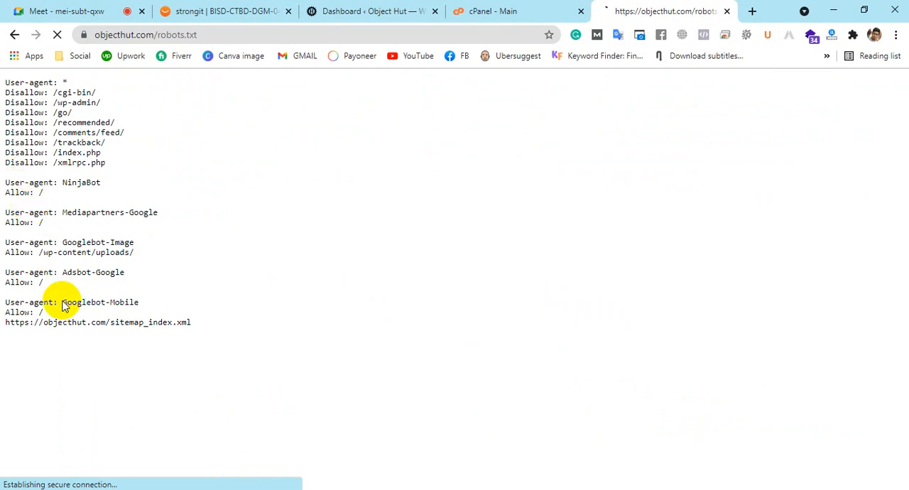
Open apple.com/robots.txt in a new tab
click(752, 11)
text(app)
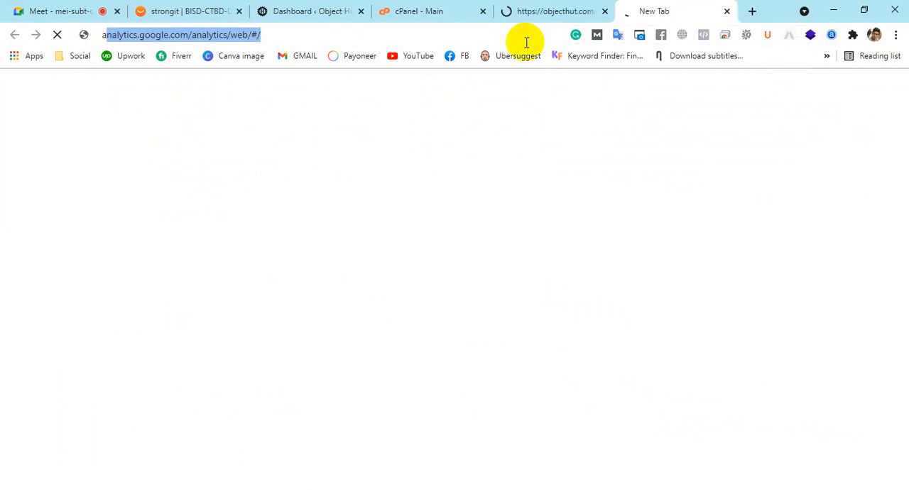
text(le)
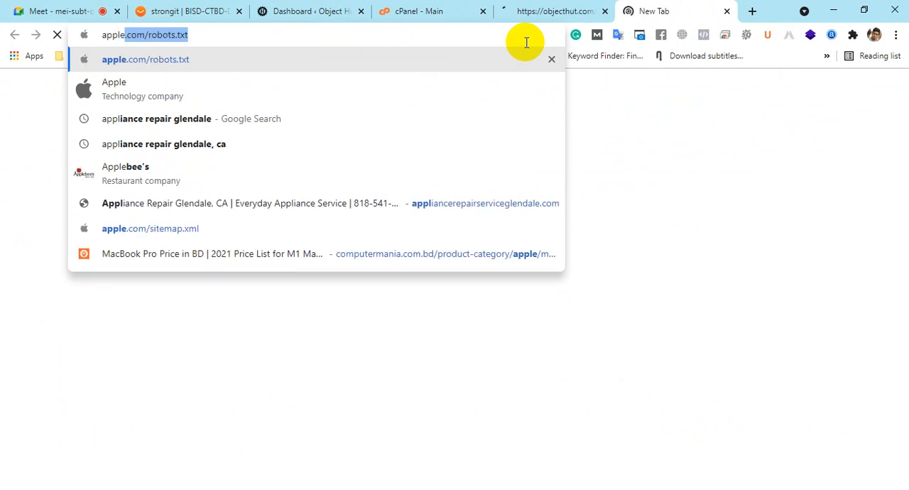
key(Right)
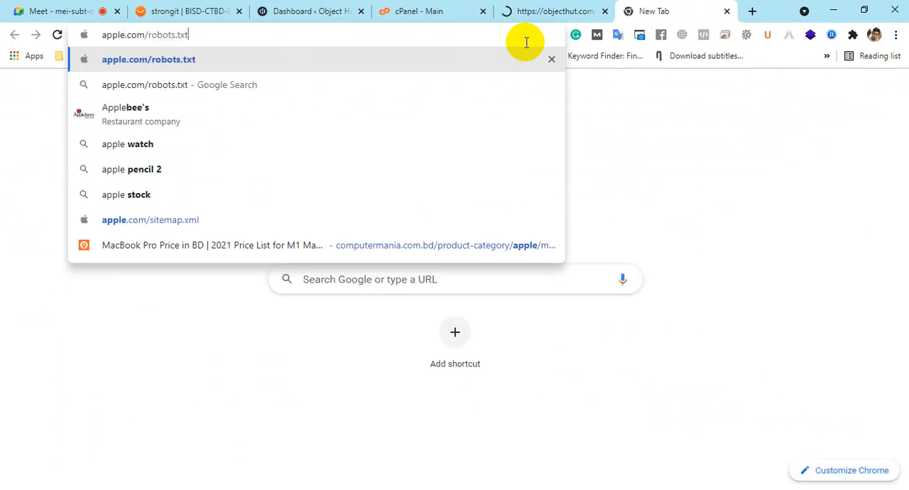
key(Return)
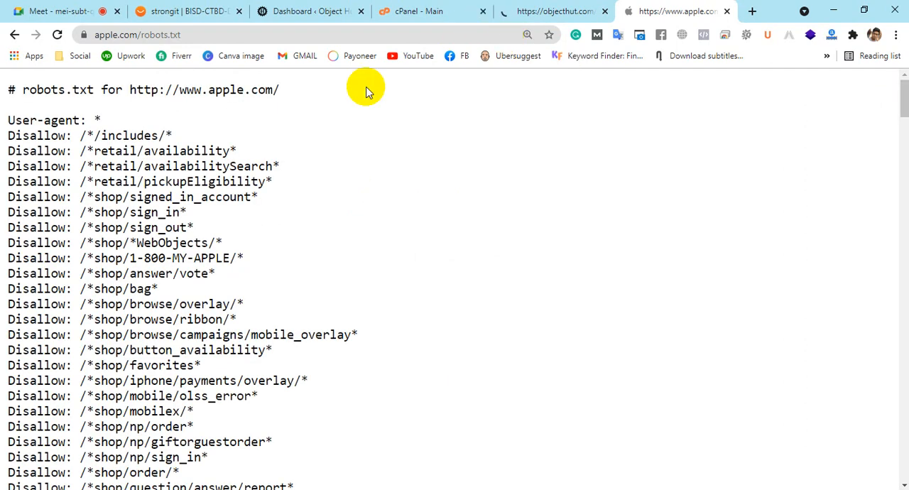
Examine the Disallow rules through to the end of Apple's robots.txt, and go back up through the country paths
scroll(625, 235, down, 15)
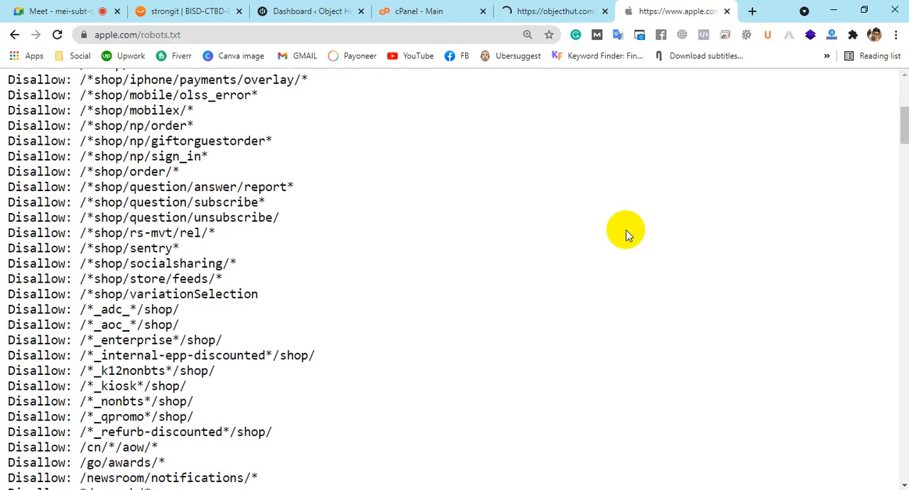
scroll(626, 235, down, 15)
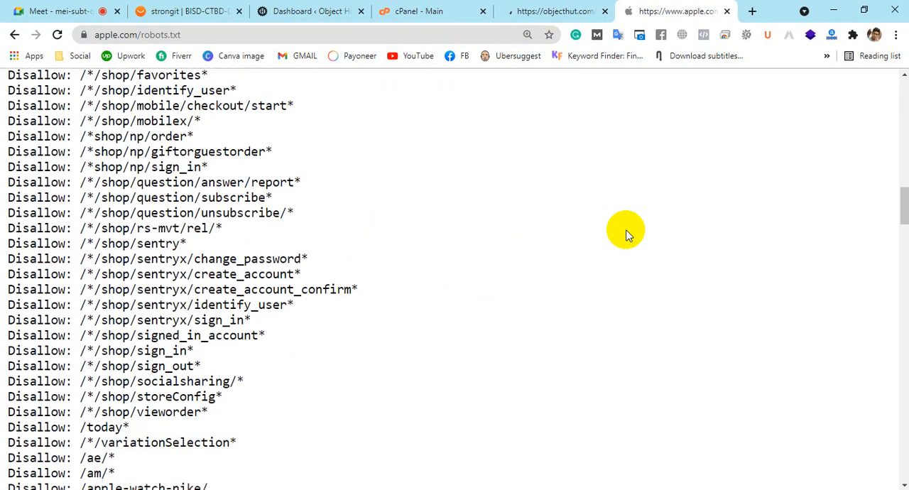
scroll(626, 235, down, 20)
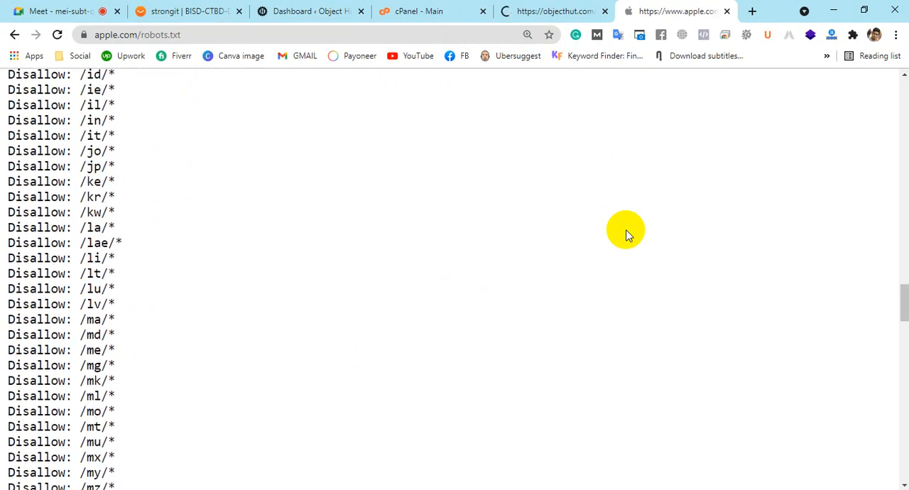
scroll(625, 235, down, 4)
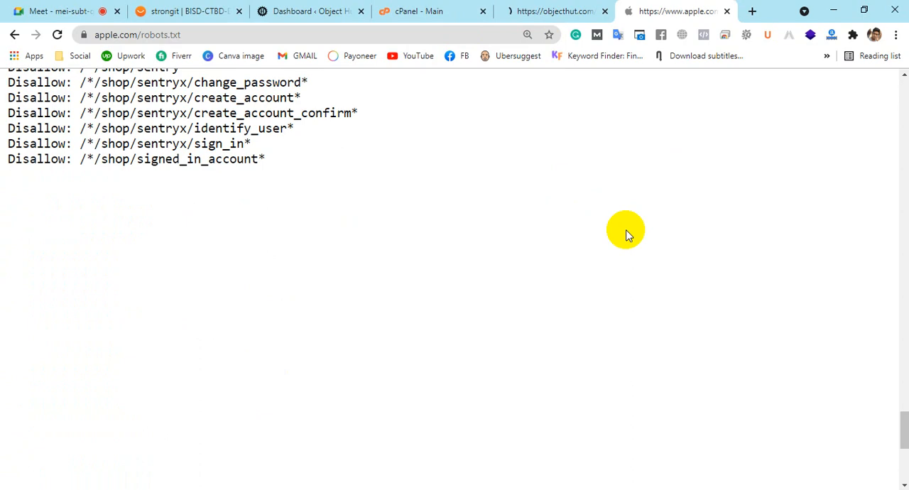
scroll(625, 235, down, 4)
scroll(625, 235, up, 20)
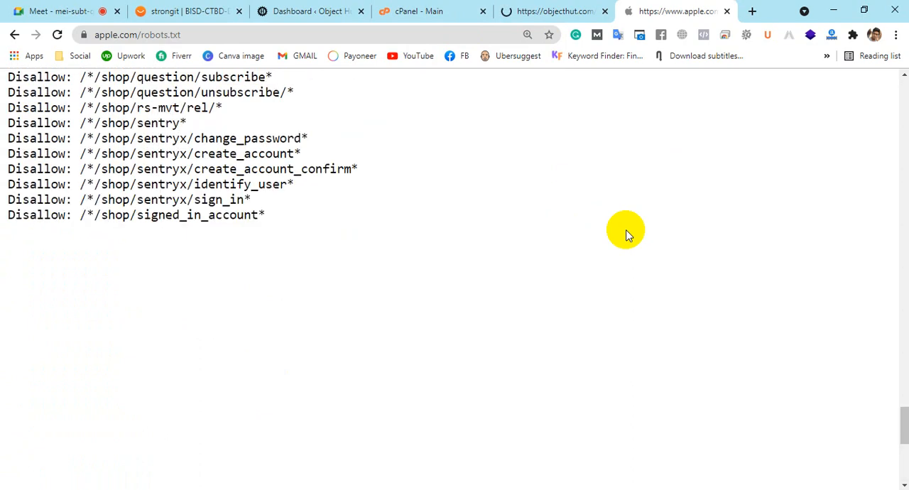
scroll(626, 235, up, 14)
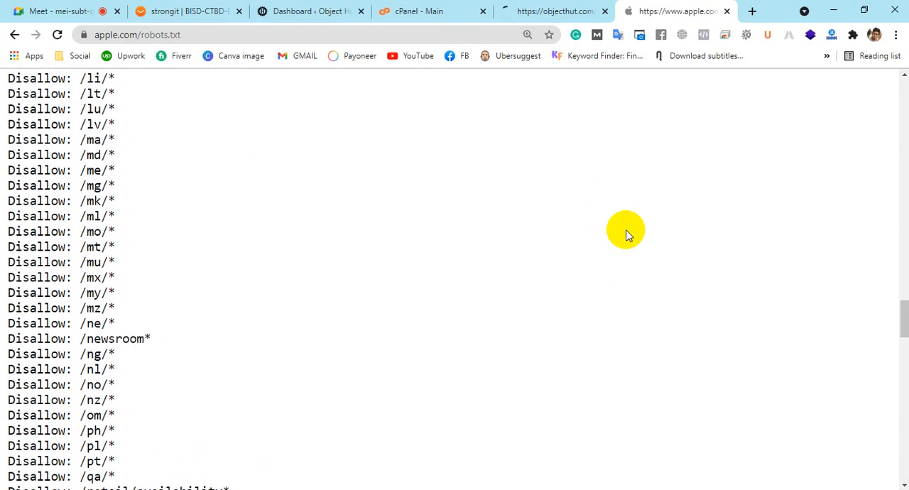
Examine the beginning of Apple's robots.txt and its shop-related Disallow rules, choosing to wait for the unresponsive page
scroll(625, 235, up, 16)
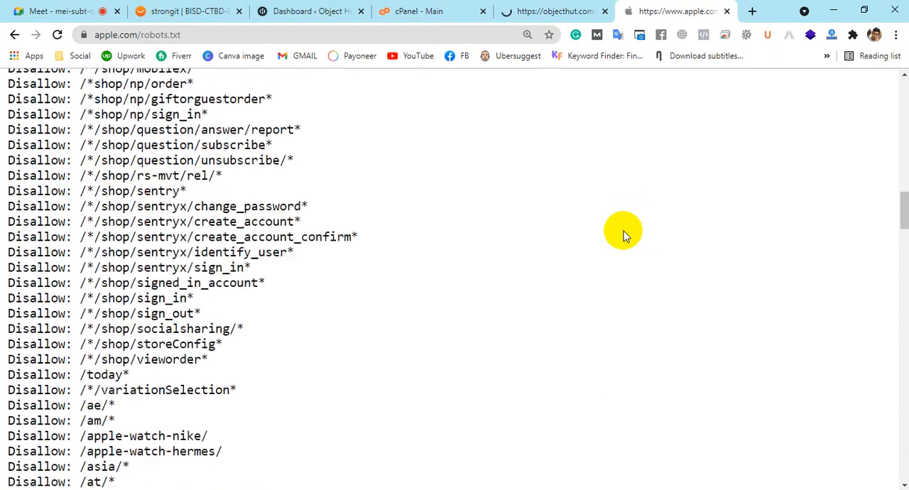
scroll(619, 235, up, 14)
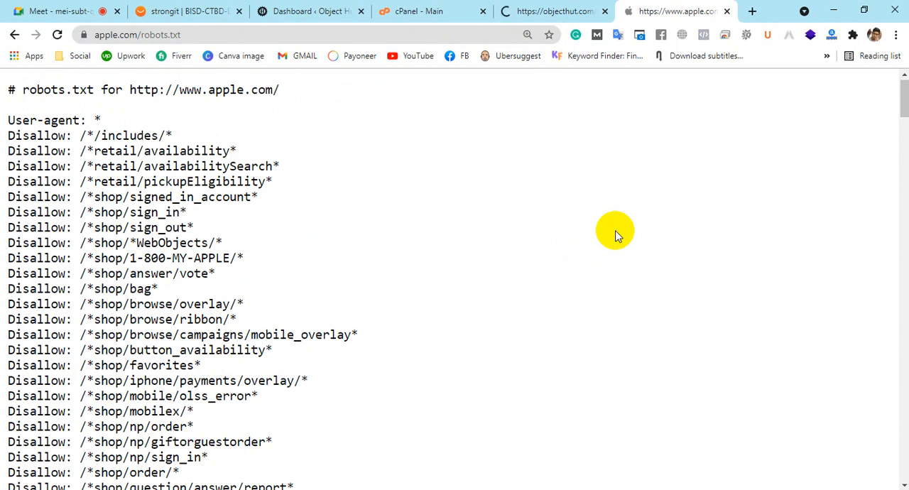
scroll(614, 235, down, 10)
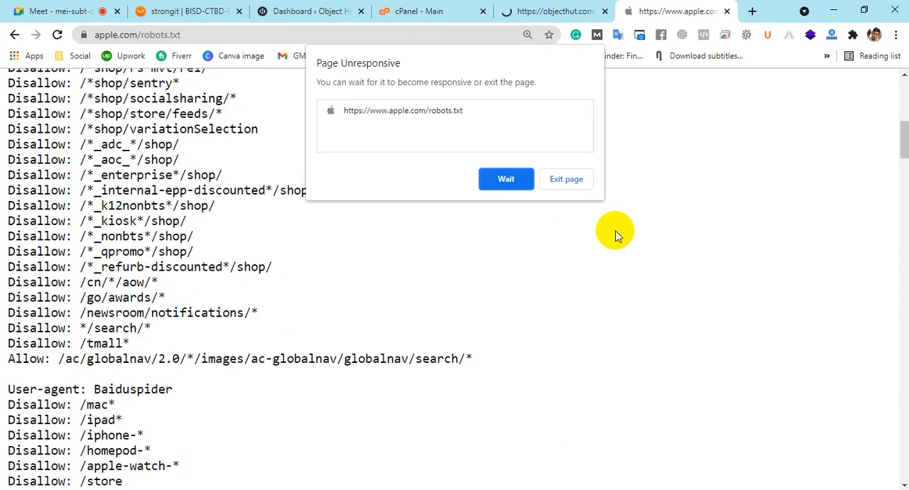
click(505, 181)
scroll(547, 229, down, 15)
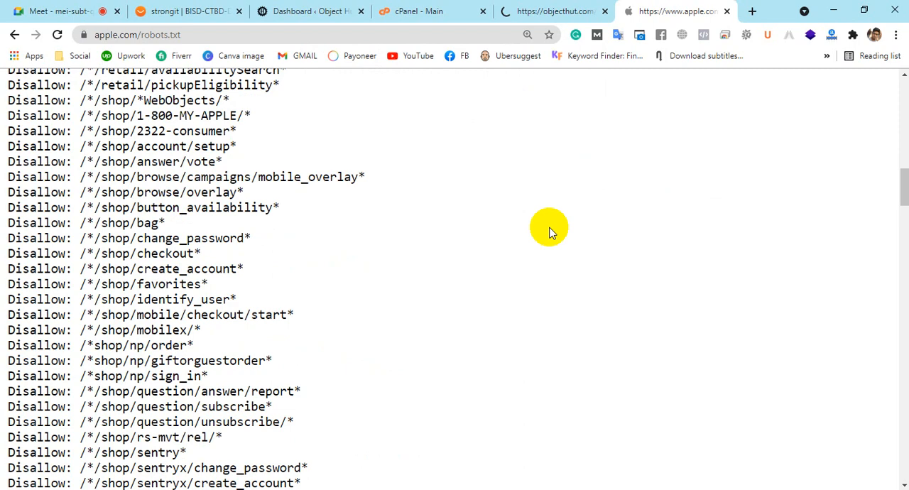
scroll(547, 230, down, 12)
scroll(547, 229, up, 8)
Return to the objecthut.com/robots.txt page, bring the Notepad notes in front of it, and highlight the three pasted rules
click(521, 6)
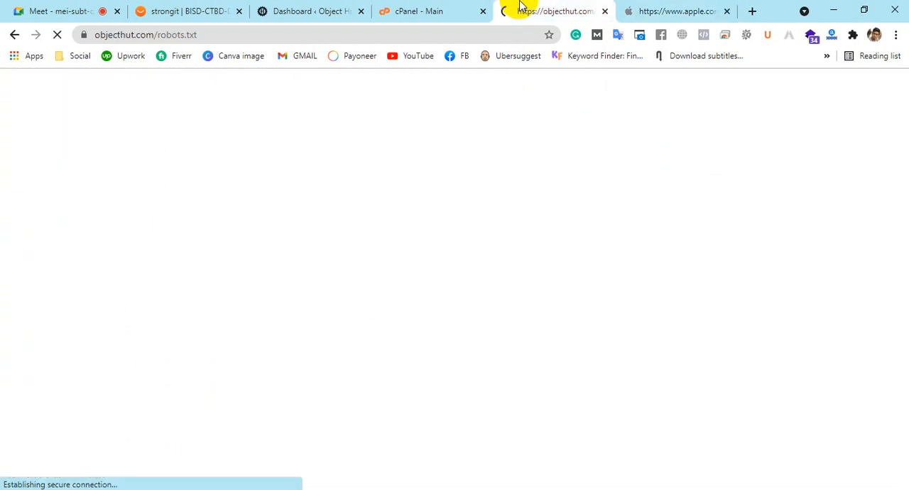
click(562, 489)
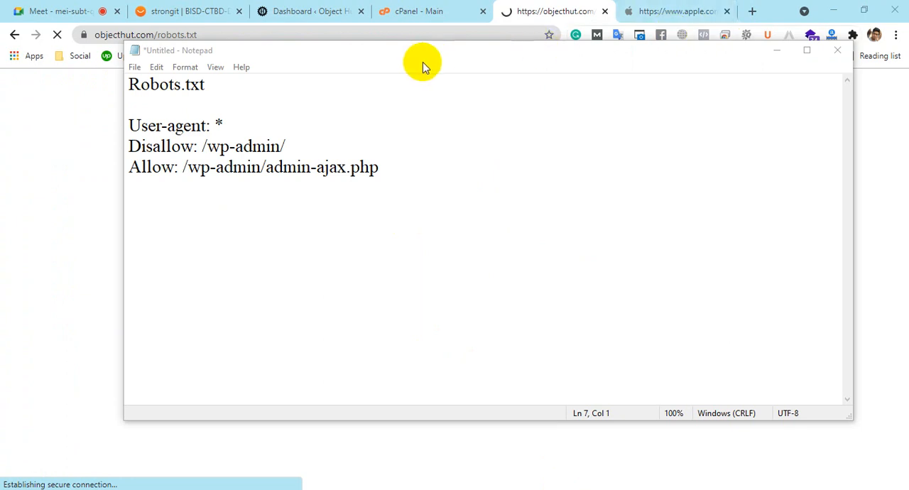
drag(413, 56, 430, 72)
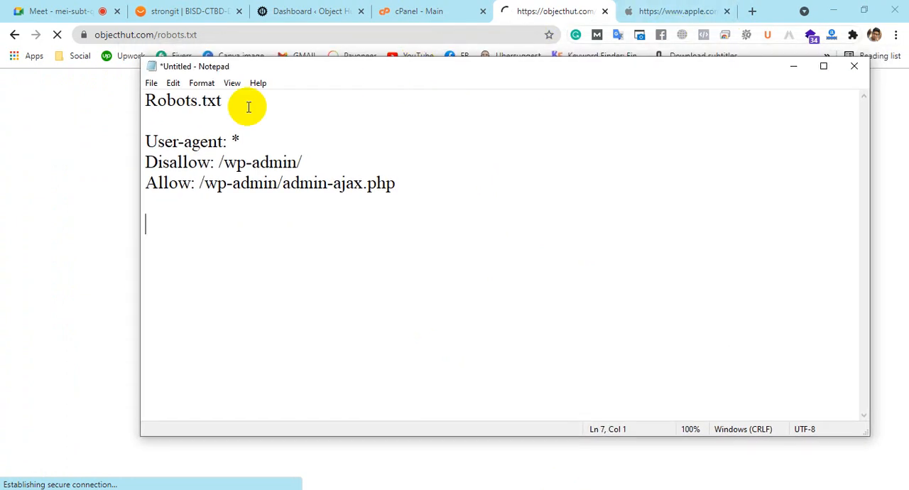
drag(146, 142, 408, 199)
click(399, 206)
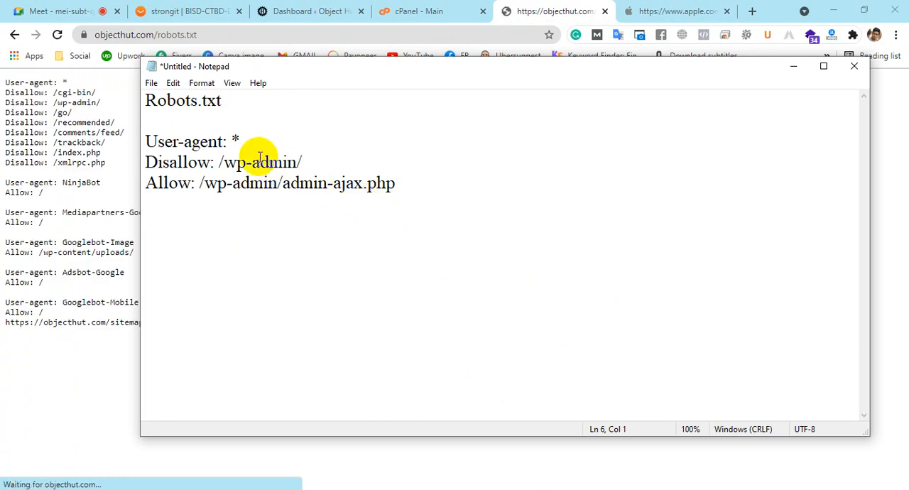
Highlight the asterisk in the Notepad rules, followed by the whole User-agent line
drag(233, 140, 230, 141)
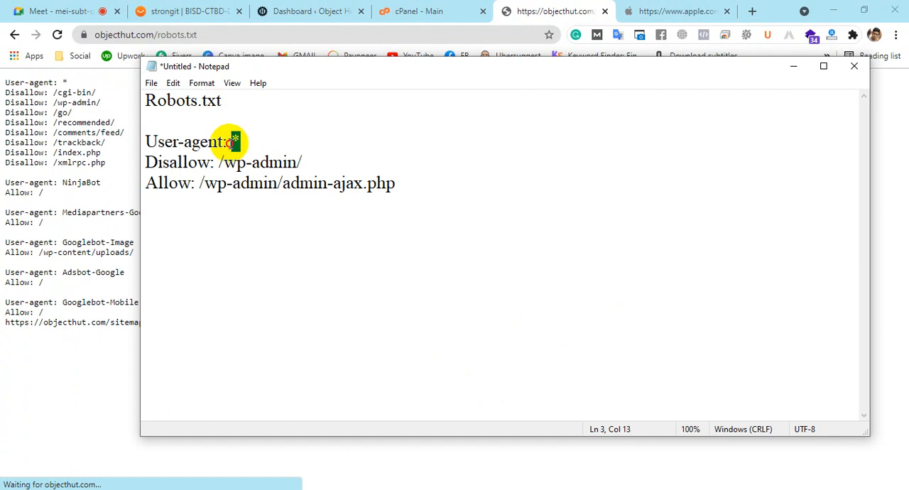
click(280, 154)
click(240, 140)
drag(240, 140, 147, 135)
click(240, 139)
click(264, 140)
click(192, 140)
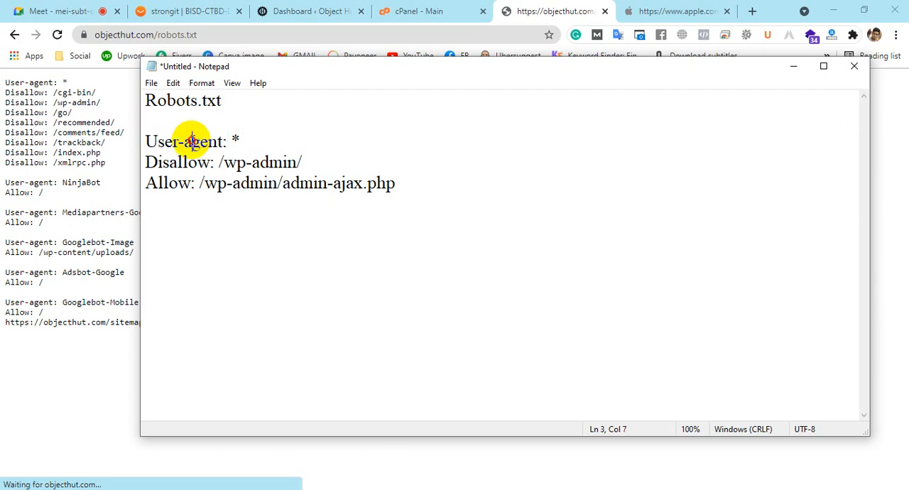
Highlight the words User-agent, the asterisk on its own, and the complete User-agent: * line in Notepad
drag(224, 140, 135, 141)
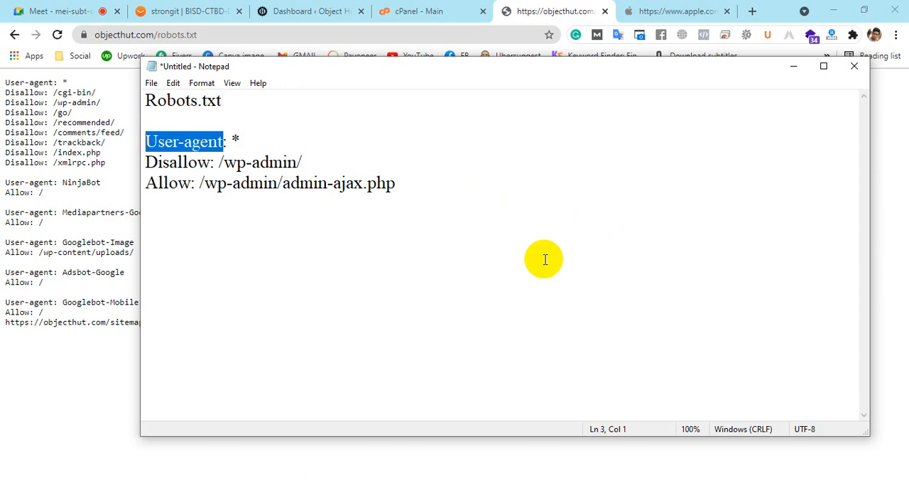
click(223, 142)
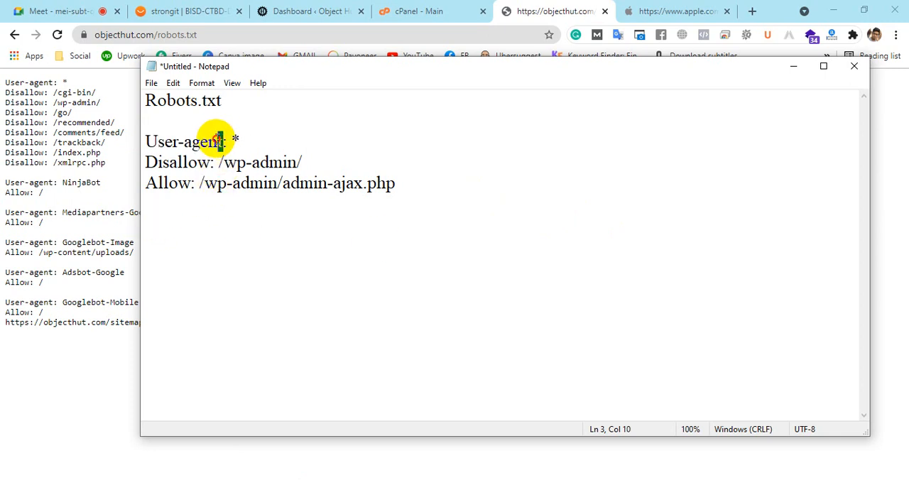
drag(223, 142, 139, 139)
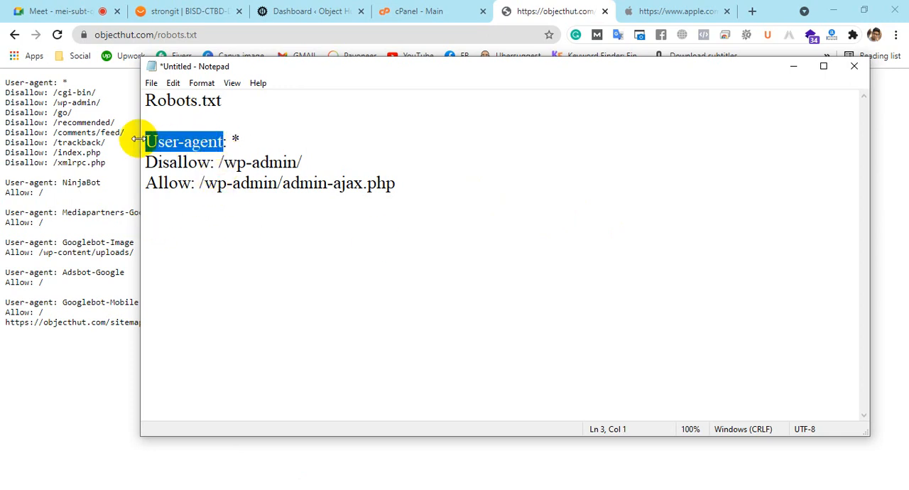
drag(234, 141, 145, 149)
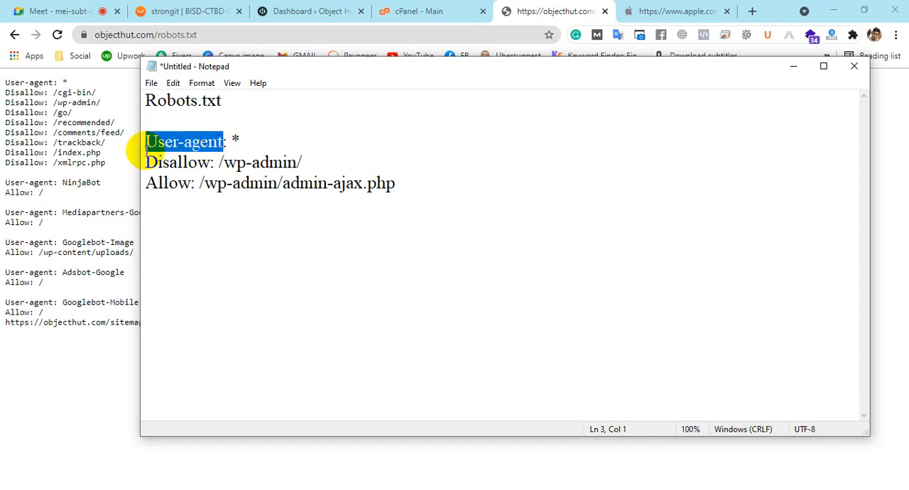
double_click(234, 140)
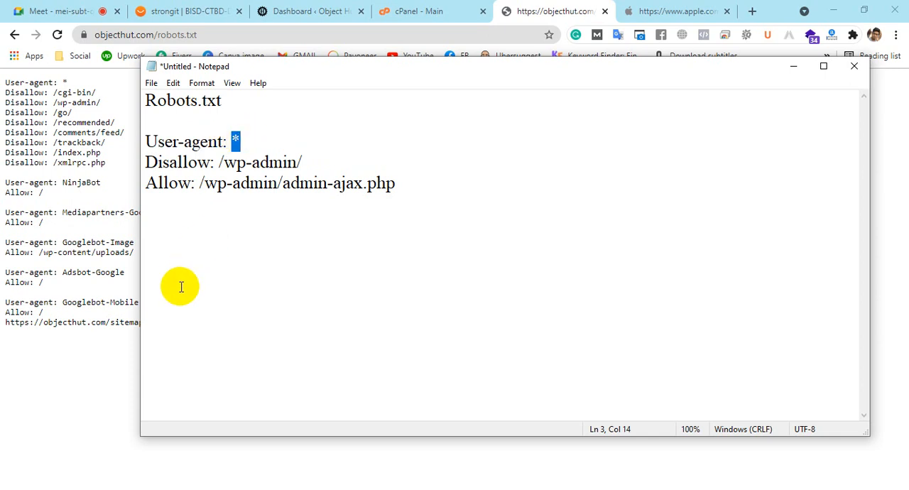
click(238, 140)
key(shift+Up)
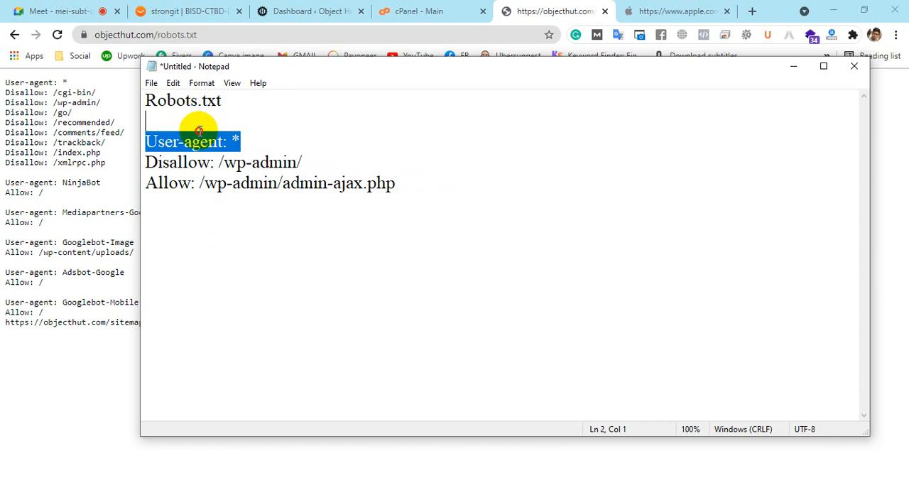
Highlight the Disallow label and its /wp-admin/ path in the Notepad rules
click(229, 213)
drag(211, 163, 146, 162)
drag(220, 163, 314, 163)
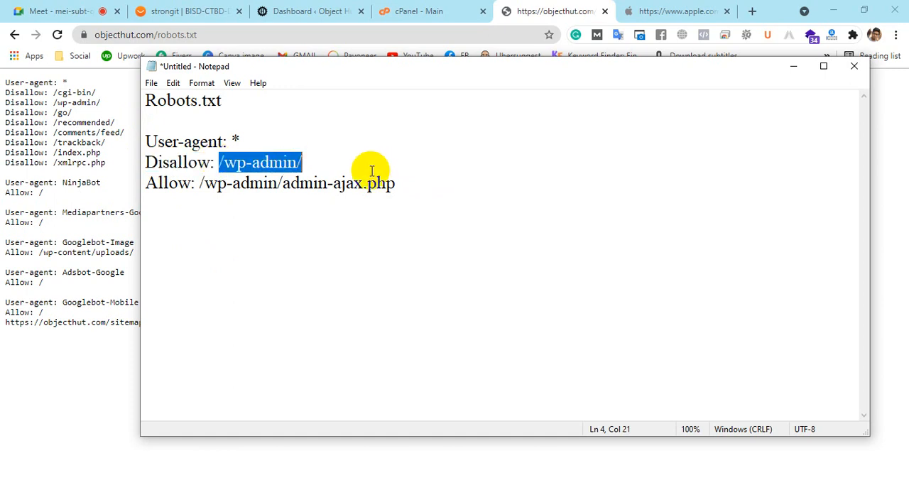
drag(266, 137, 145, 137)
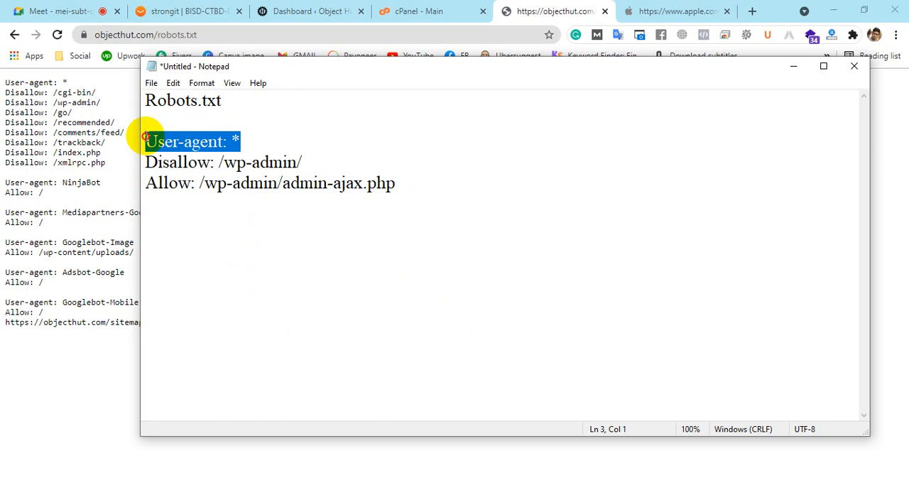
drag(184, 35, 34, 36)
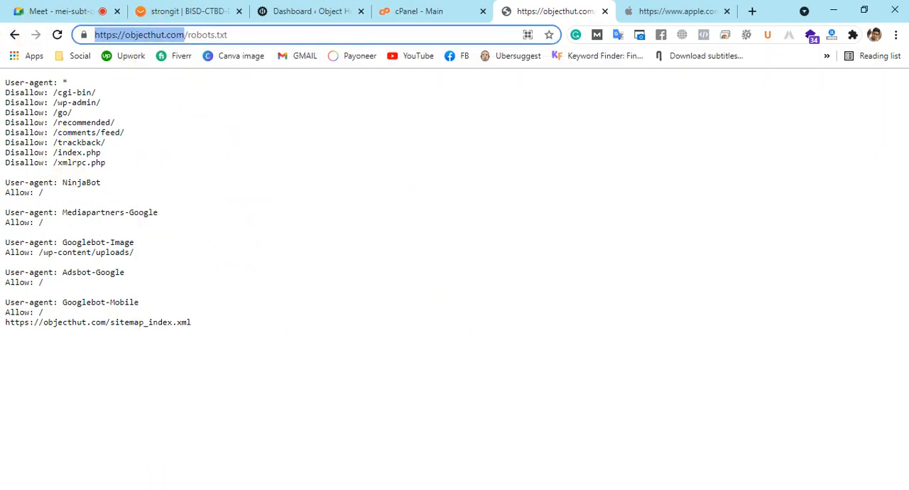
click(183, 489)
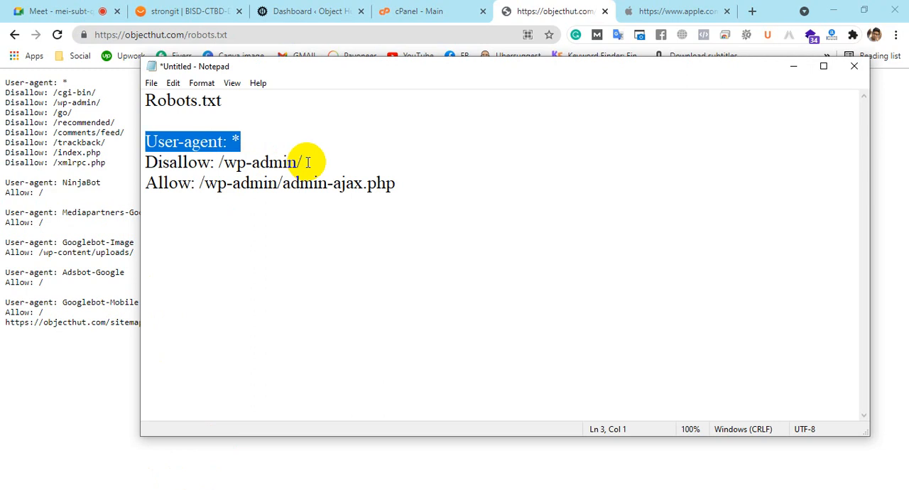
Point out the Disallow: label again in Notepad and highlight the /wp-admin/ path beside it
drag(213, 164, 135, 162)
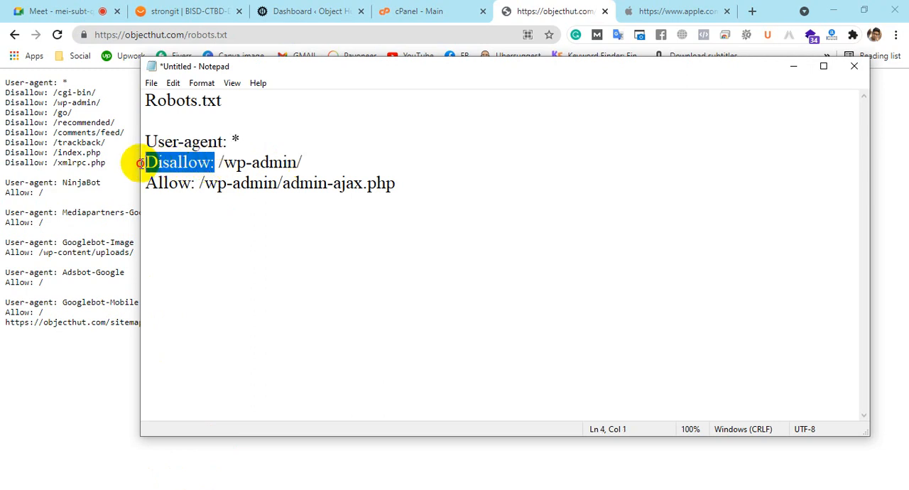
click(170, 162)
drag(214, 163, 372, 161)
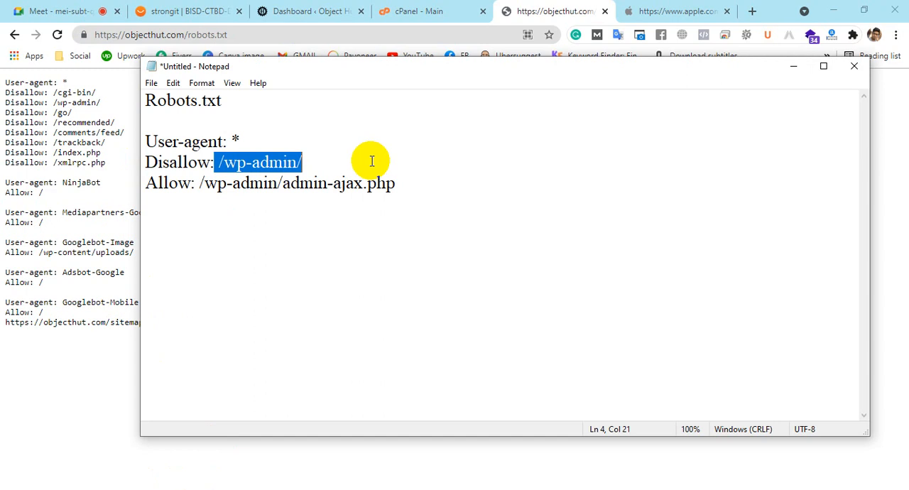
Show the Object Hut WordPress dashboard and highlight its objecthut.com/wp-admin/ address
click(345, 9)
drag(206, 34, 81, 35)
scroll(405, 266, down, 3)
scroll(406, 266, up, 2)
scroll(405, 266, down, 2)
scroll(409, 264, up, 2)
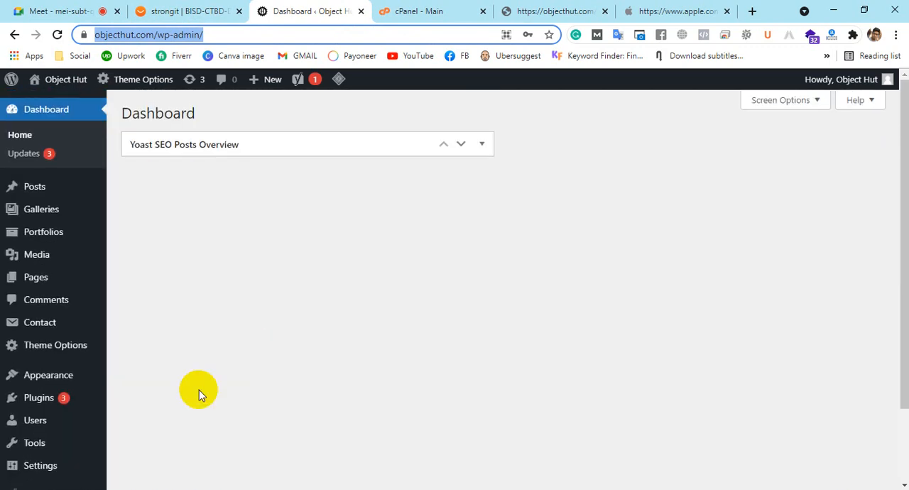
Return to the Notepad notes and highlight the Allow label and the wp-admin/ part of its path
click(206, 489)
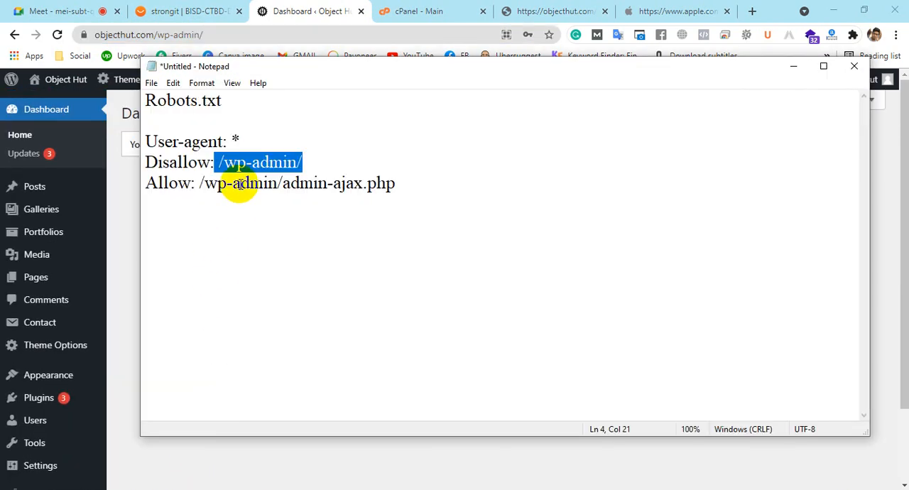
drag(146, 184, 206, 185)
click(483, 208)
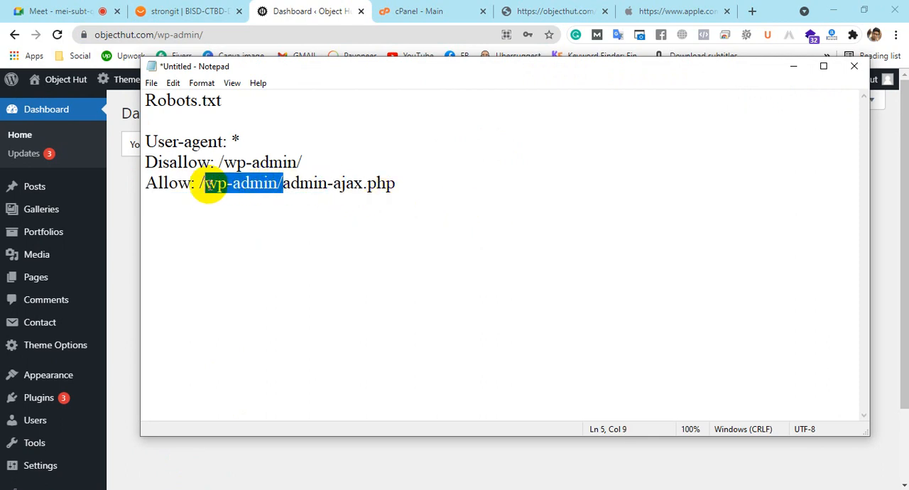
Highlight the full dashboard address for comparison, and highlight admin-ajax.php in the Allow rule in Notepad
click(209, 35)
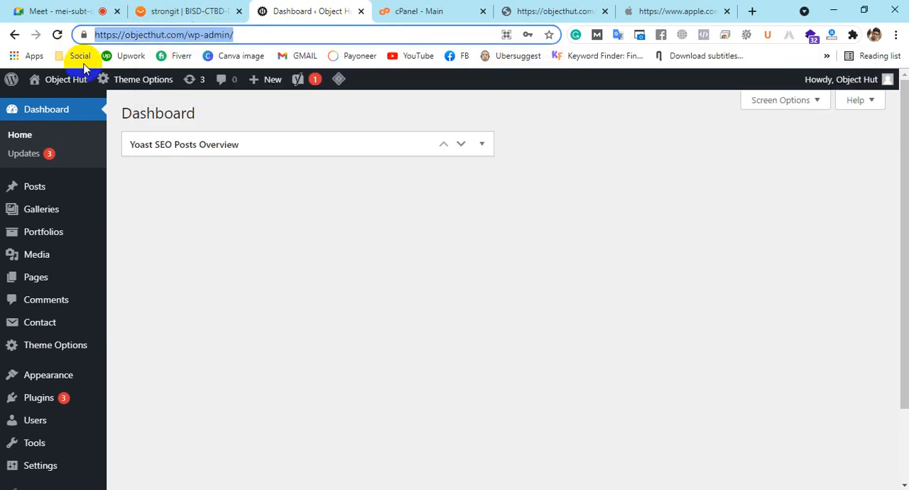
key(alt+Tab)
click(276, 240)
drag(284, 183, 404, 186)
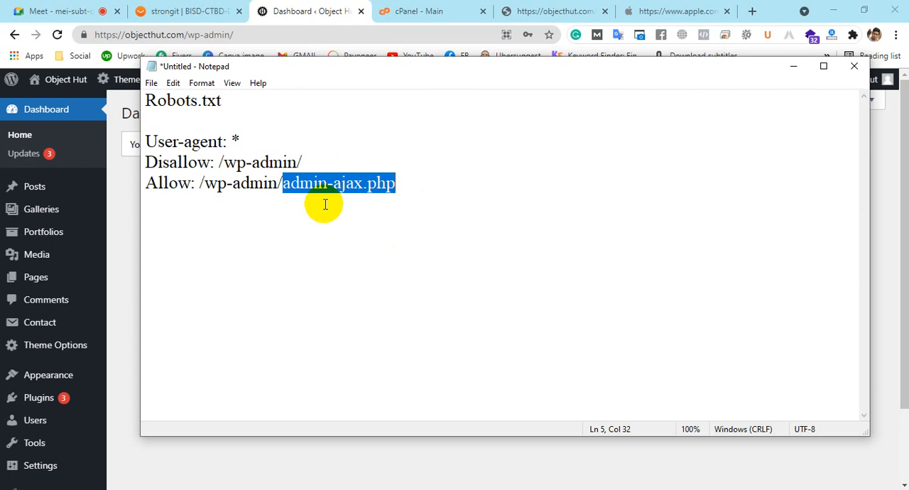
Highlight the Disallow: /wp-admin/ line in Notepad and look over the WordPress dashboard menu beside it
drag(303, 162, 149, 159)
drag(304, 162, 71, 171)
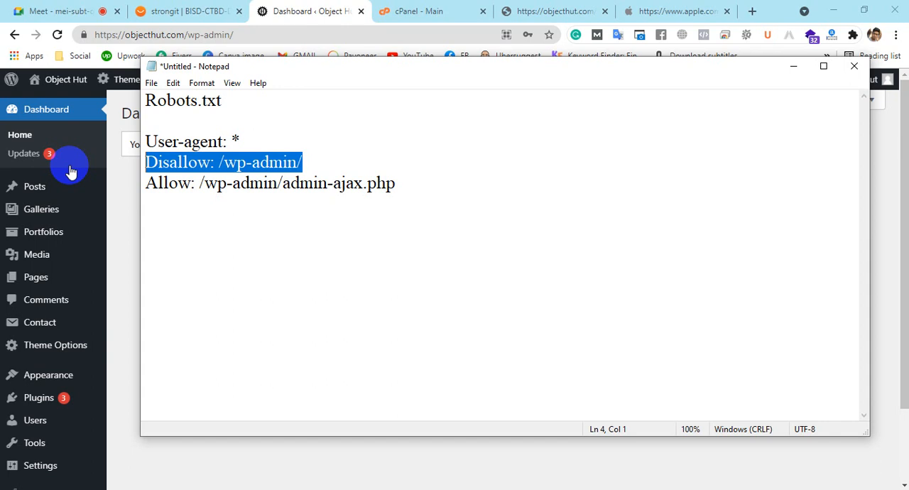
scroll(111, 188, down, 2)
scroll(51, 202, up, 1)
scroll(49, 203, down, 1)
scroll(49, 203, up, 2)
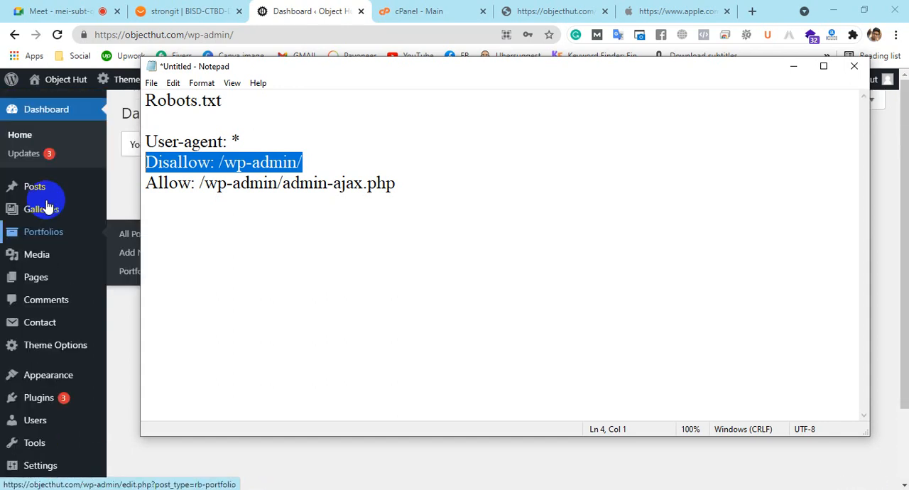
Replace the Apple robots.txt page with objecthut.com and view the posts on the home page
click(557, 8)
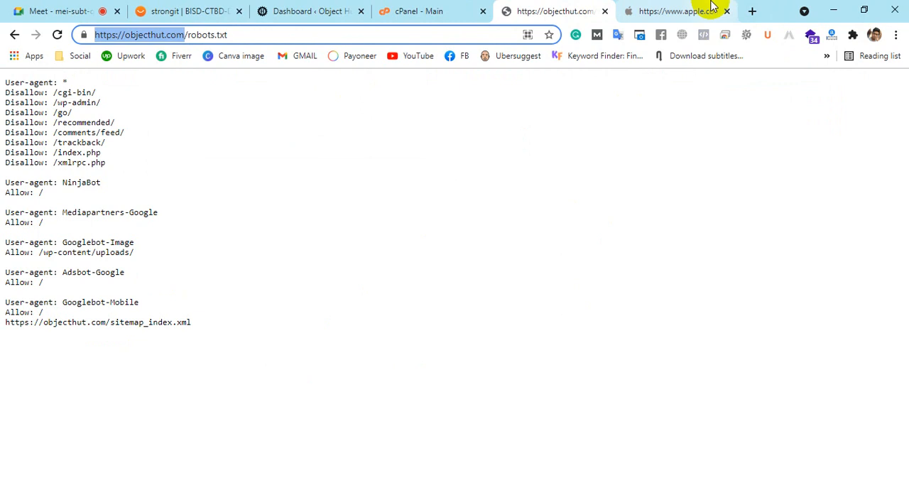
click(678, 12)
text(objecthut.com)
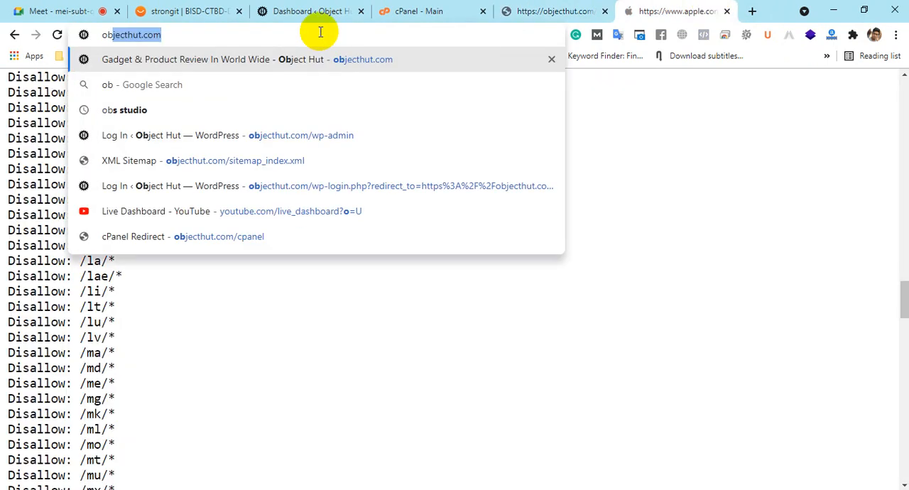
key(Return)
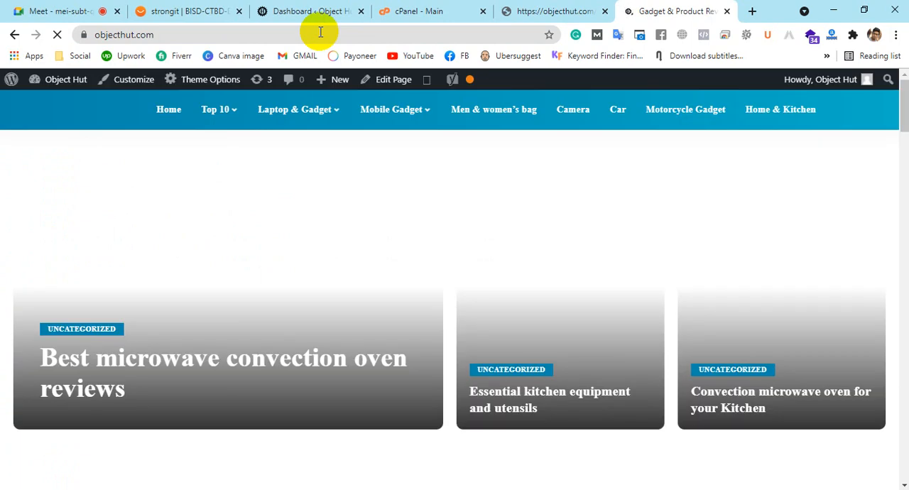
scroll(428, 252, down, 5)
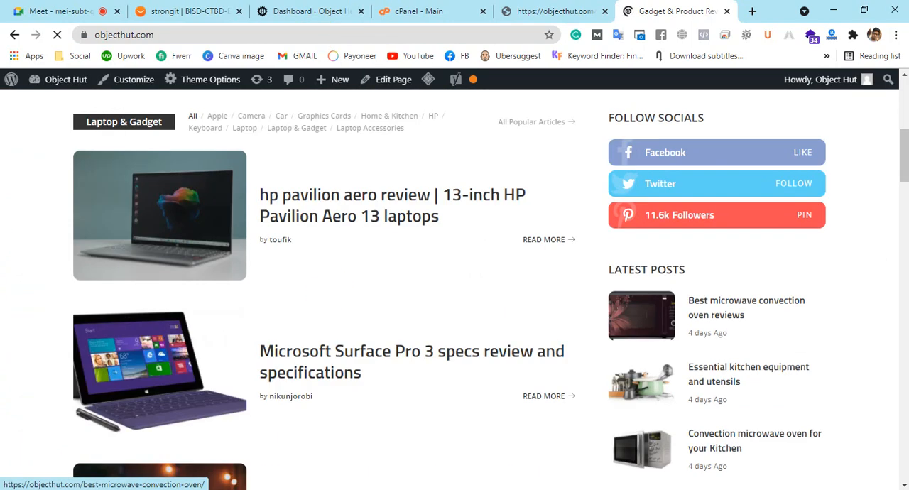
Return to the Notepad notes and highlight the admin-ajax.php part of the Allow rule
key(alt+Tab)
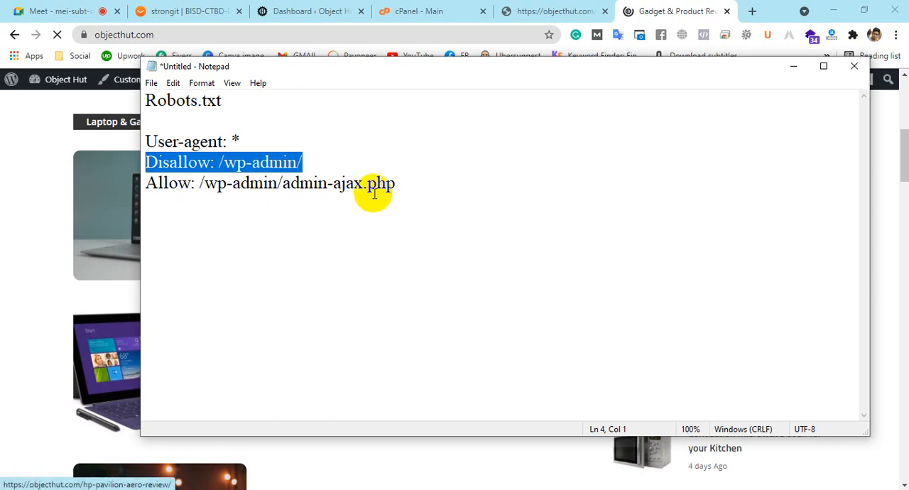
click(193, 184)
drag(249, 183, 346, 196)
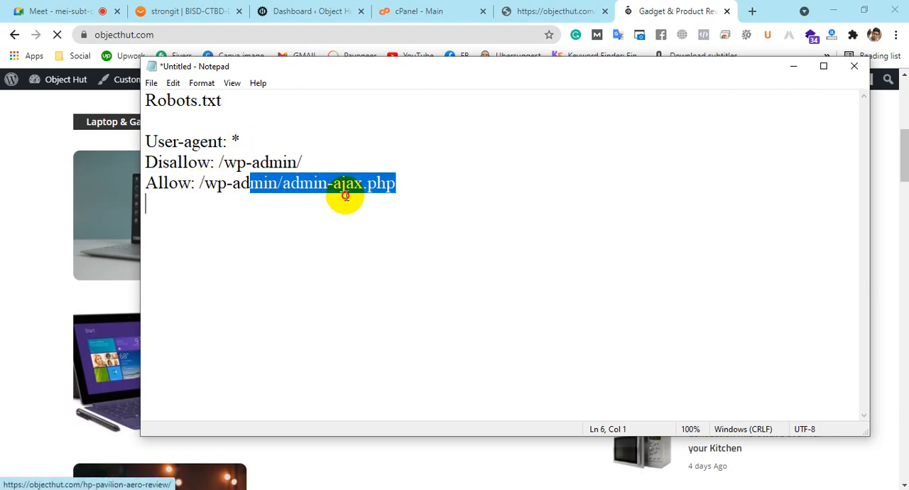
Move the Notepad window aside to reveal the Object Hut posts, and highlight admin-ajax.php in the Allow rule
click(410, 193)
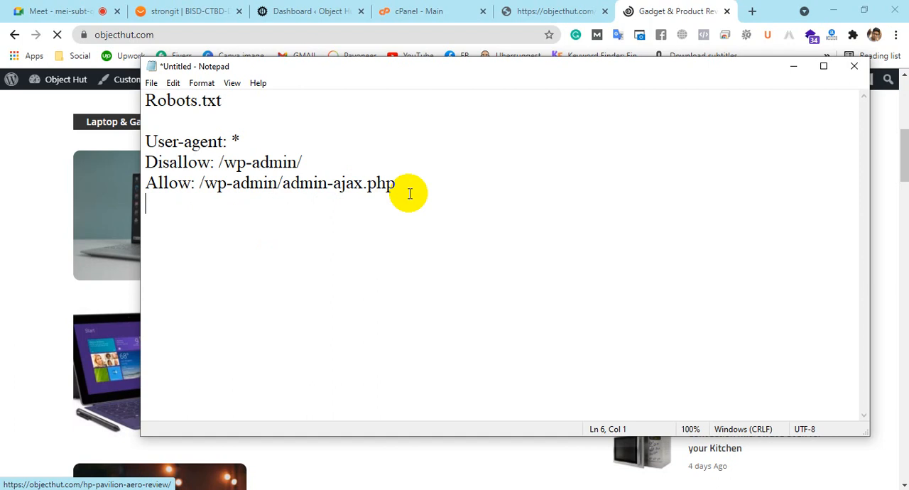
drag(378, 69, 570, 154)
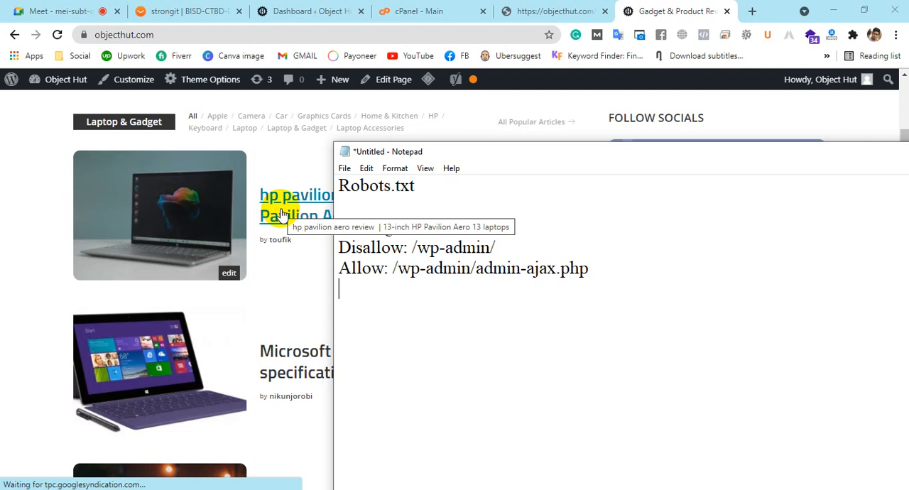
drag(475, 269, 664, 274)
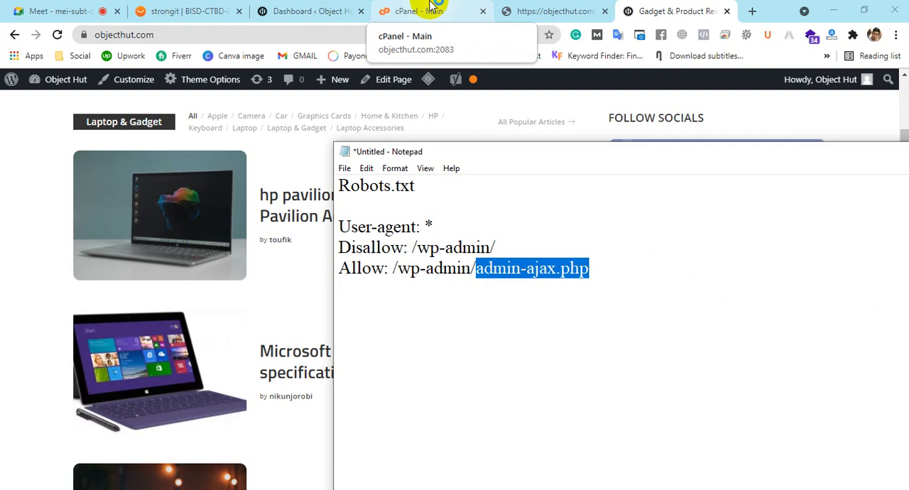
Switch to cPanel, open its File Manager, and open the objecthut.com folder
click(431, 8)
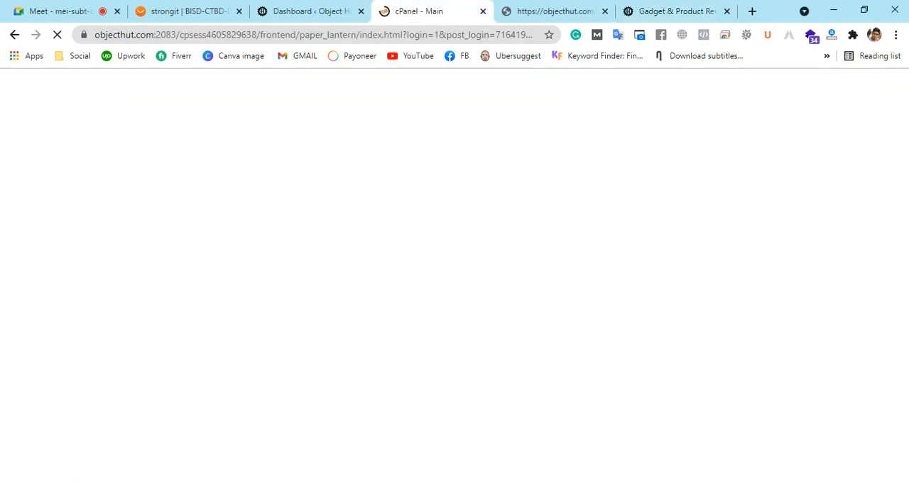
scroll(442, 290, down, 7)
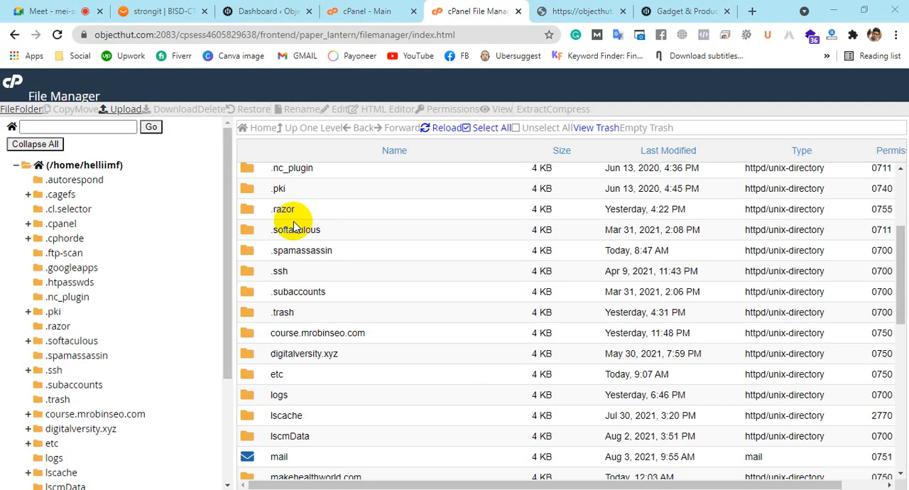
scroll(284, 265, down, 2)
scroll(284, 265, down, 2)
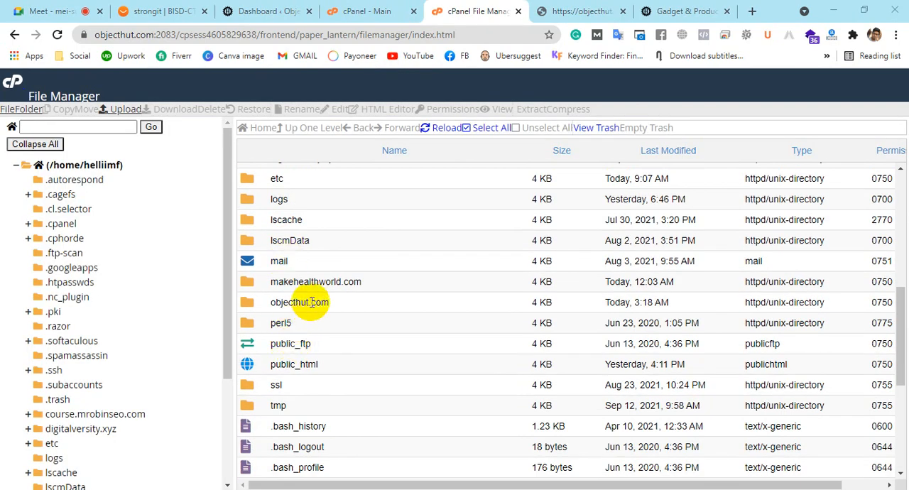
double_click(256, 304)
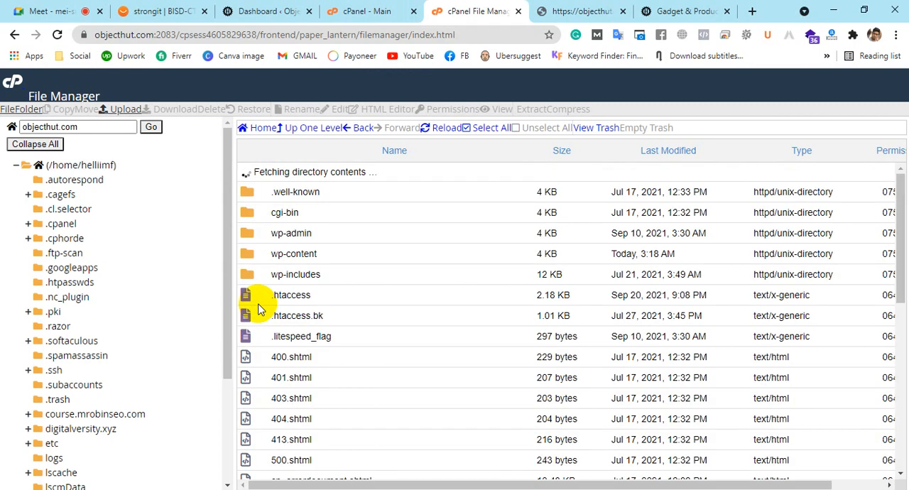
Look over the objecthut.com files, open the wp-admin folder, and locate admin-ajax.php
scroll(397, 329, down, 5)
scroll(398, 329, up, 1)
scroll(398, 330, up, 3)
scroll(398, 329, down, 4)
scroll(398, 329, up, 10)
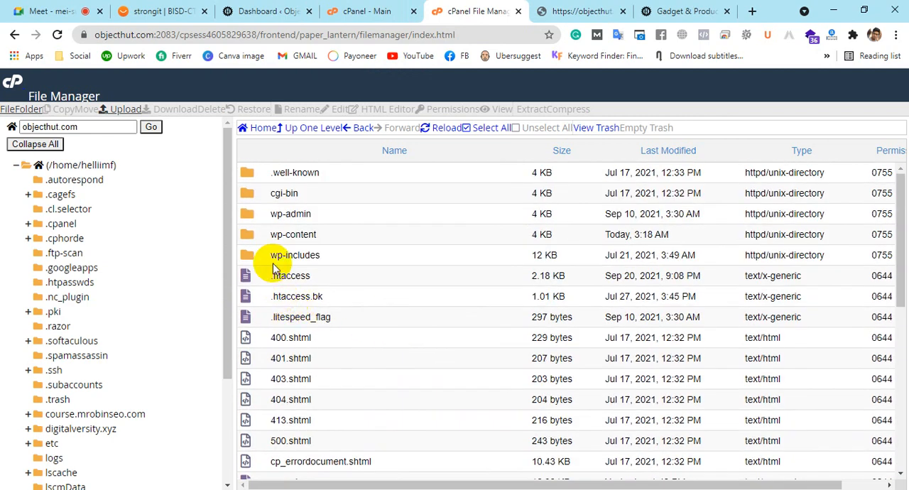
double_click(256, 219)
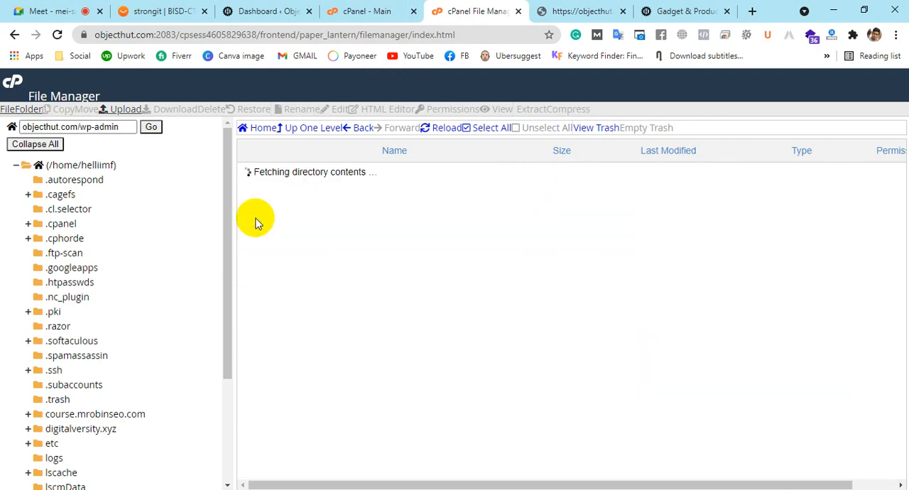
scroll(330, 220, down, 20)
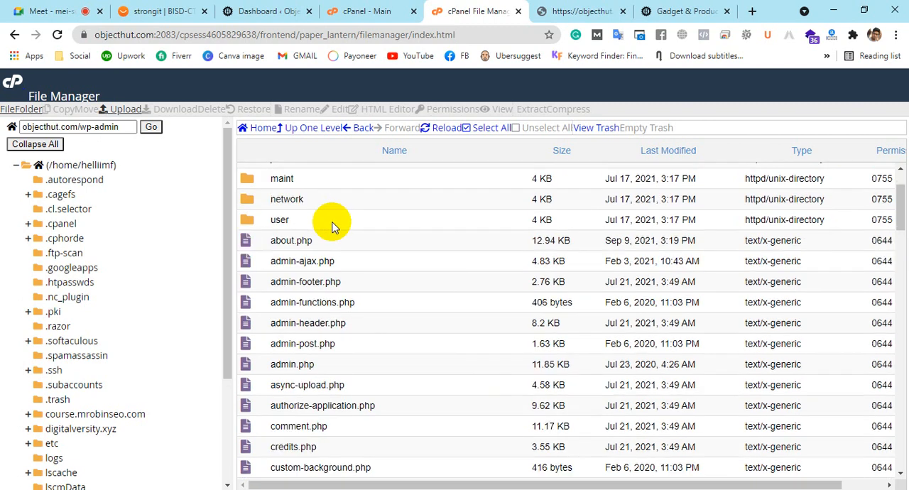
scroll(333, 223, down, 3)
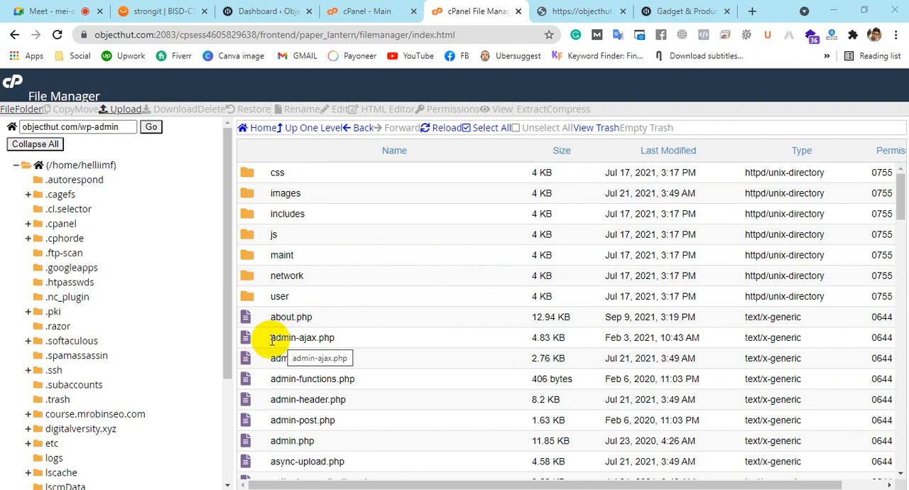
View the contents of admin-ajax.php and enlarge the page for easier reading
click(312, 341)
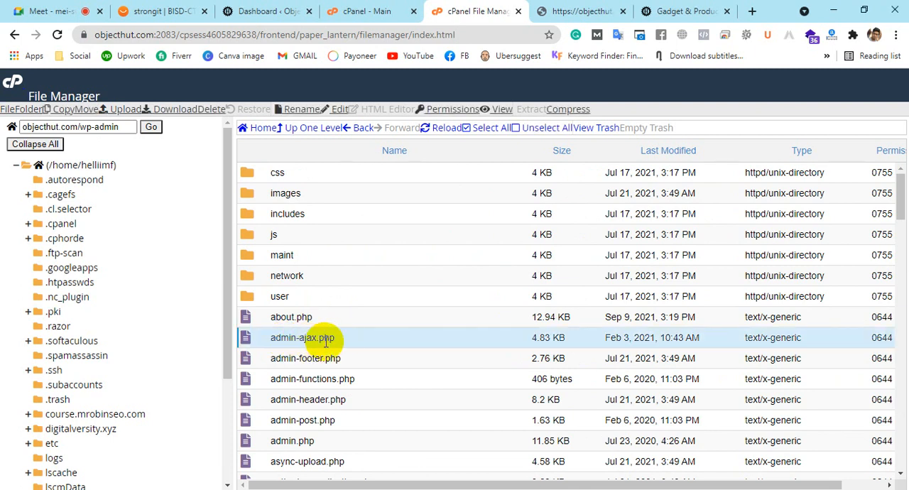
right_click(300, 337)
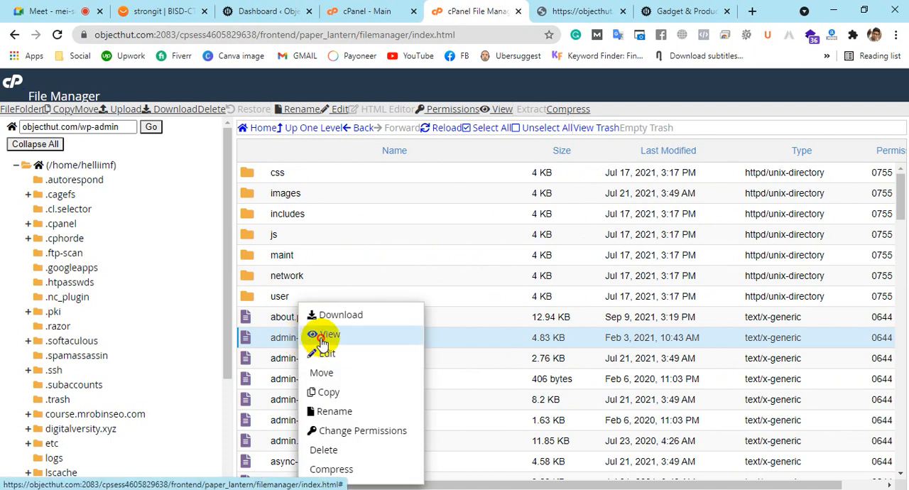
click(323, 339)
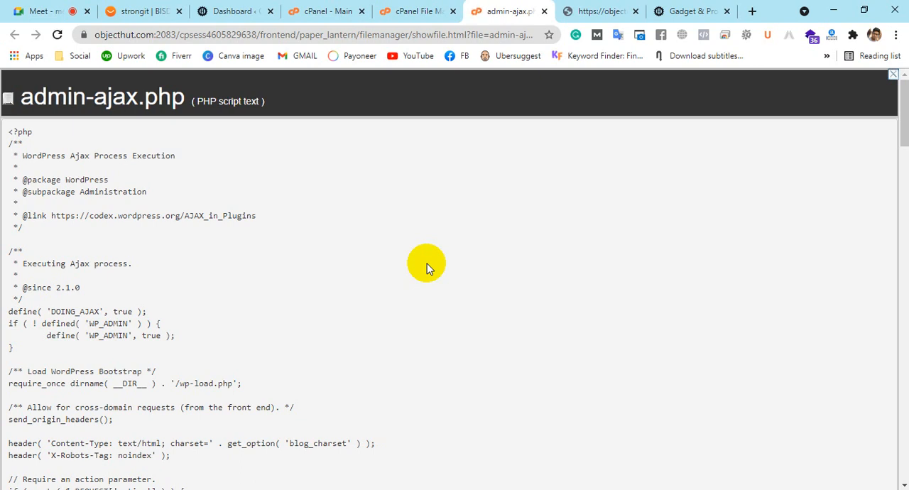
key(ctrl+plus)
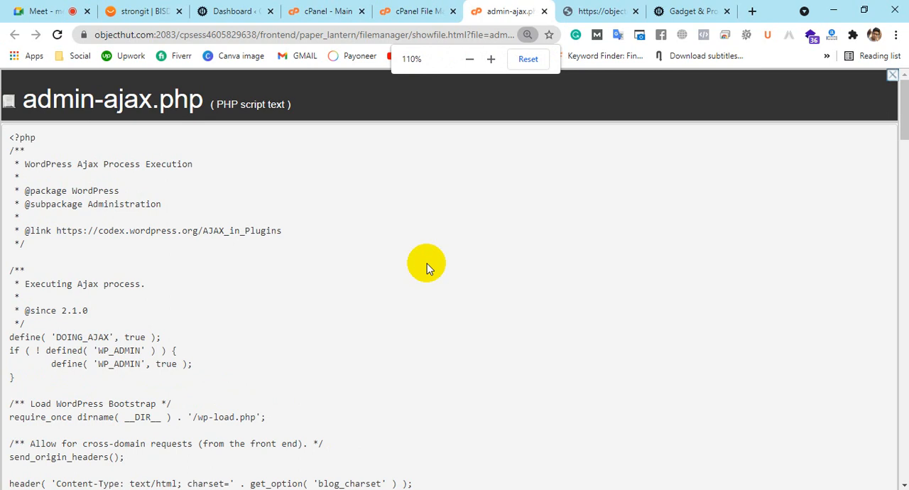
key(ctrl+plus)
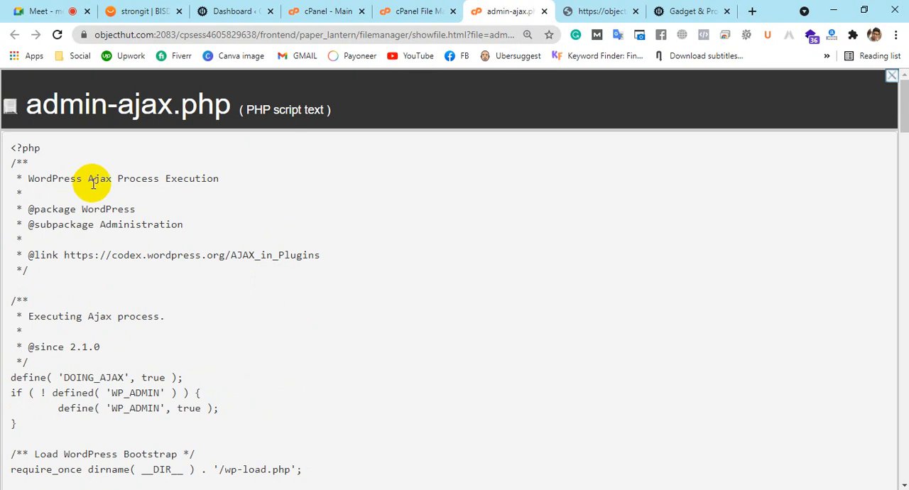
Find the $core_actions_post array in admin-ajax.php and highlight its delete-tag, delete-meta, delete-post and trash-post entries
scroll(317, 265, down, 5)
scroll(317, 267, down, 3)
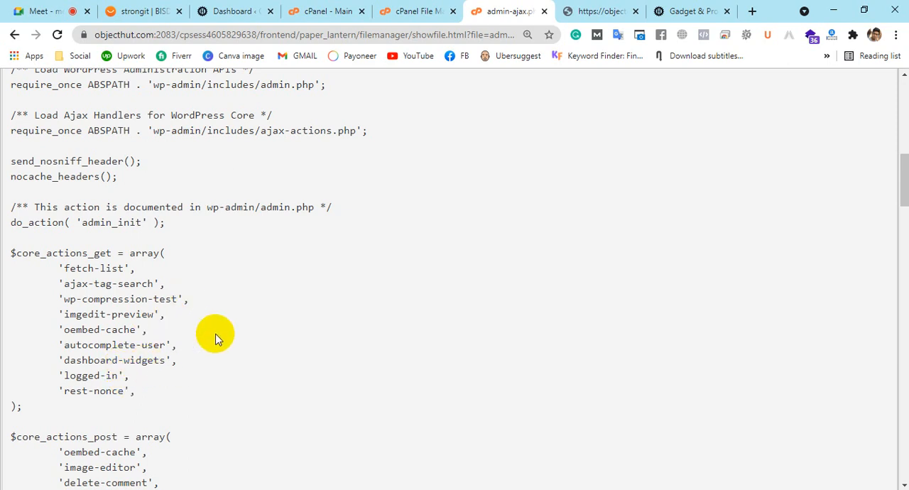
scroll(217, 339, down, 3)
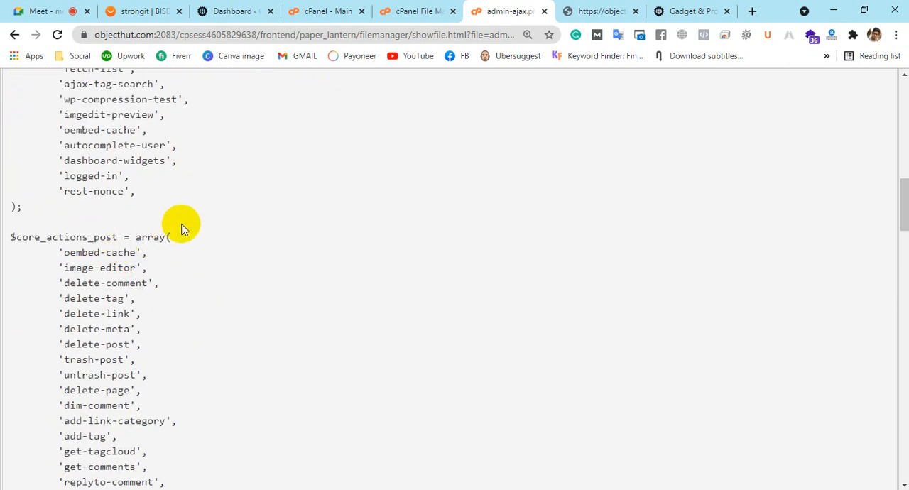
scroll(182, 228, down, 1)
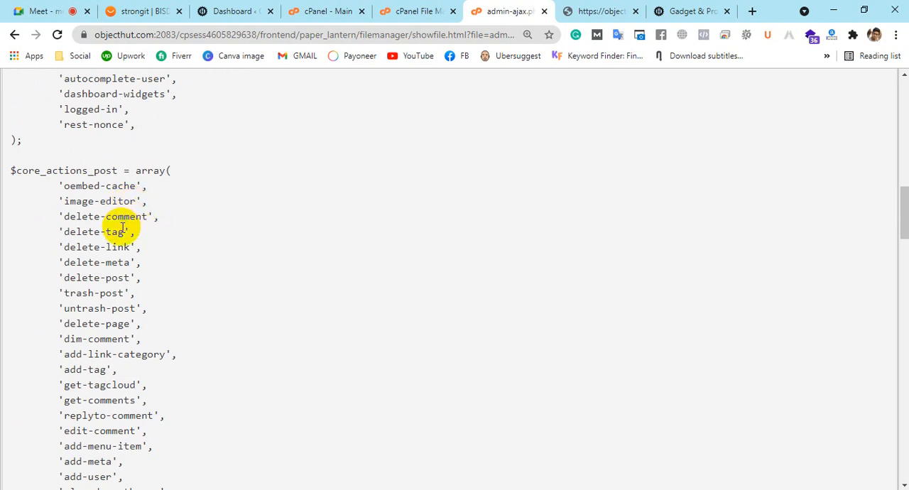
drag(125, 232, 63, 232)
drag(131, 247, 68, 262)
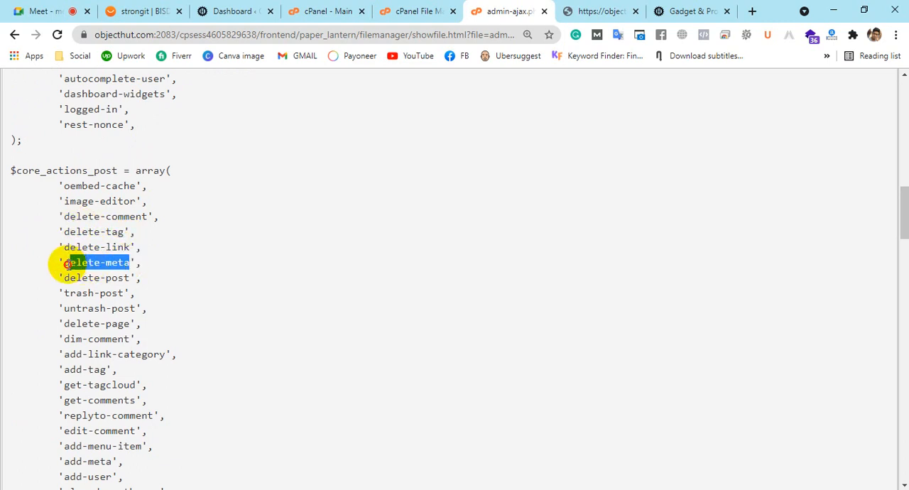
drag(131, 278, 58, 277)
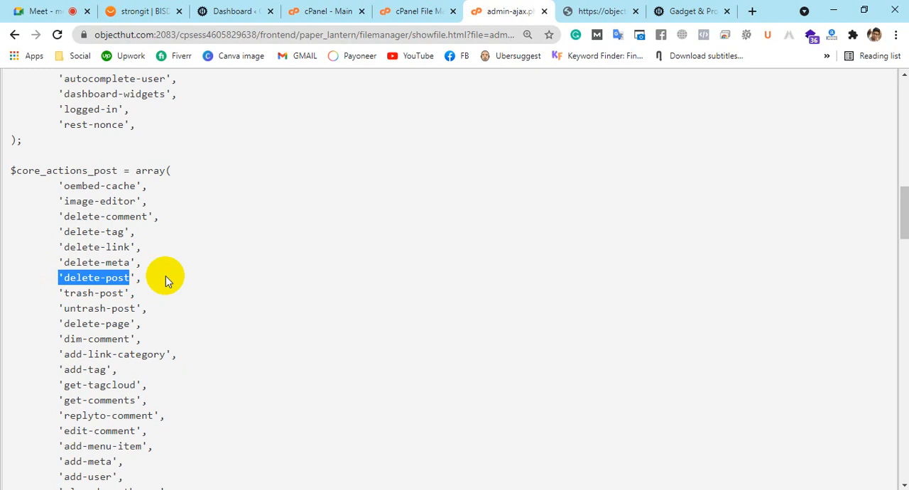
drag(124, 293, 62, 293)
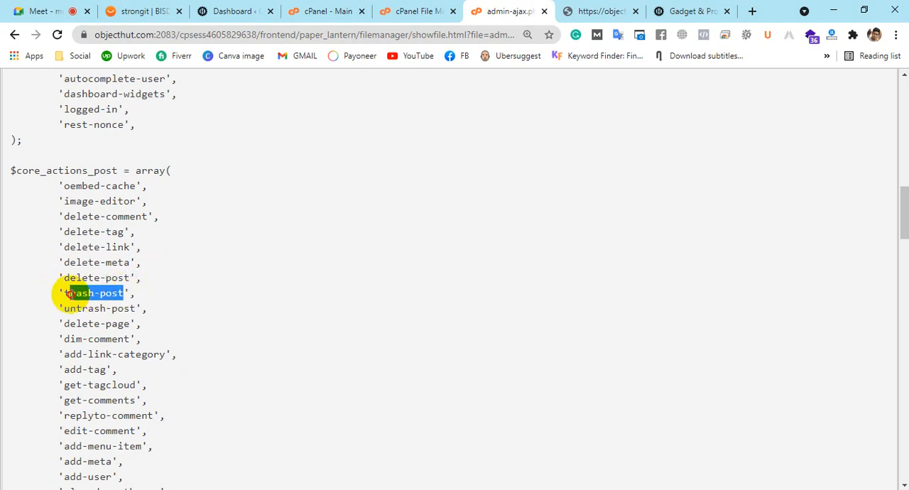
Highlight the untrash-post, delete-page and dim-comment entries in the $core_actions_post array
scroll(223, 263, down, 1)
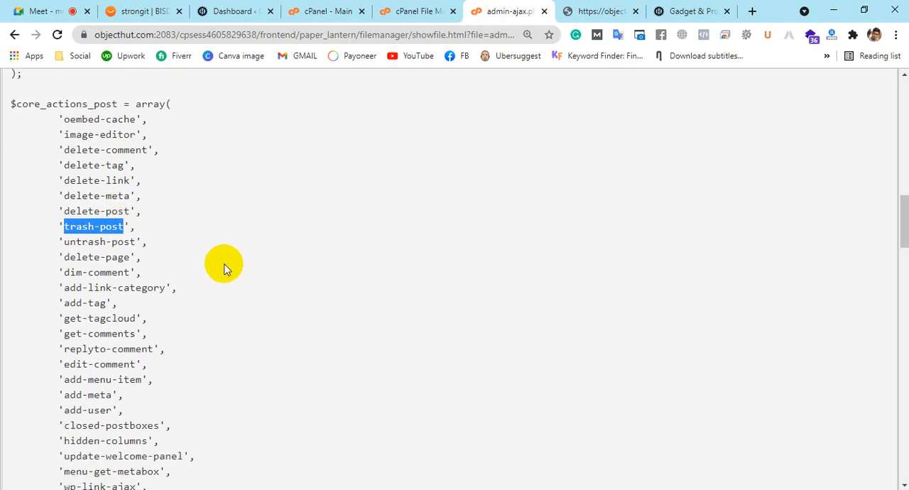
click(134, 242)
drag(134, 241, 59, 242)
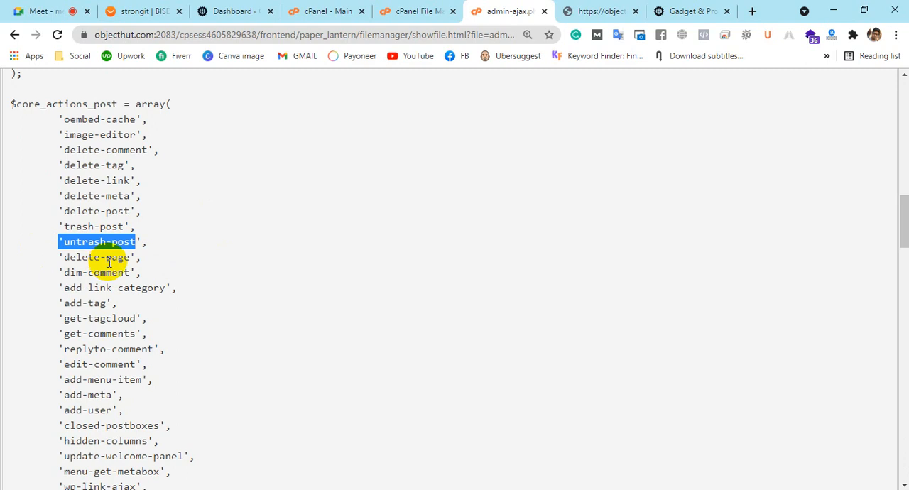
drag(135, 257, 59, 259)
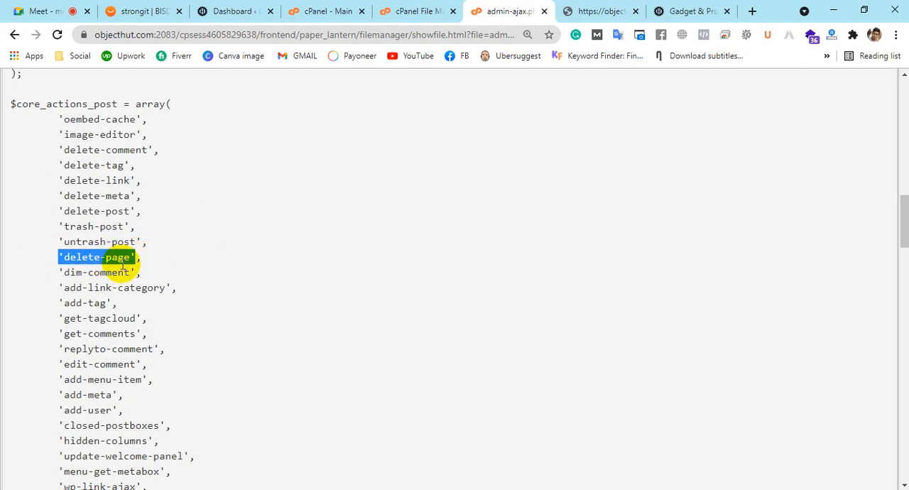
drag(134, 272, 59, 275)
Highlight the add-tag, get-comments, replyto-comment and edit-comment entries further down the array
scroll(235, 257, down, 1)
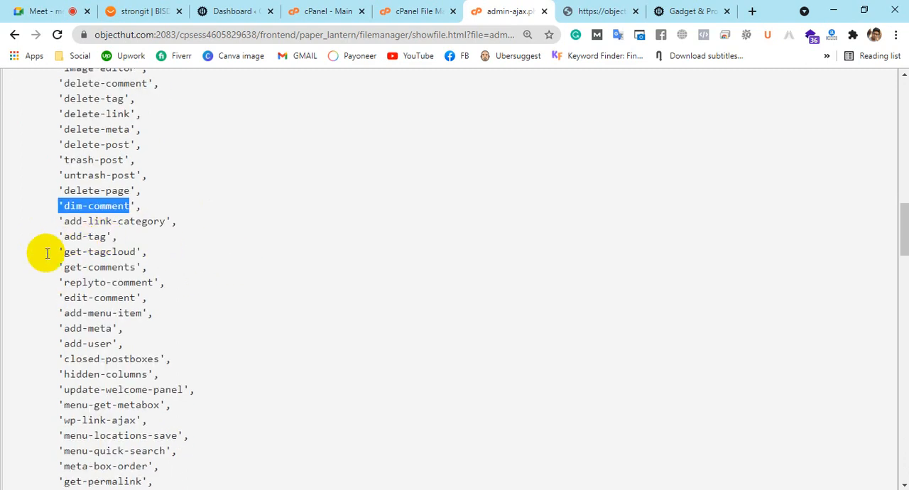
drag(107, 238, 59, 239)
drag(138, 267, 59, 267)
scroll(229, 246, down, 1)
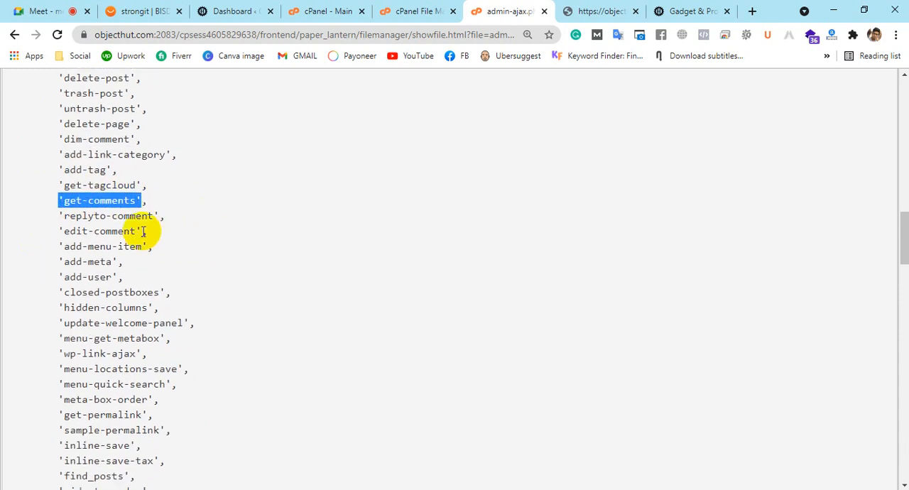
click(62, 218)
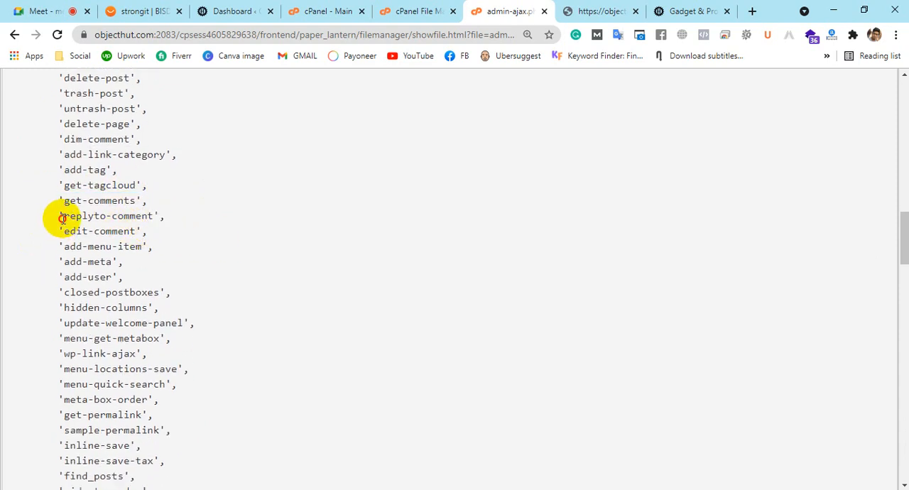
drag(62, 219, 134, 217)
drag(68, 226, 121, 227)
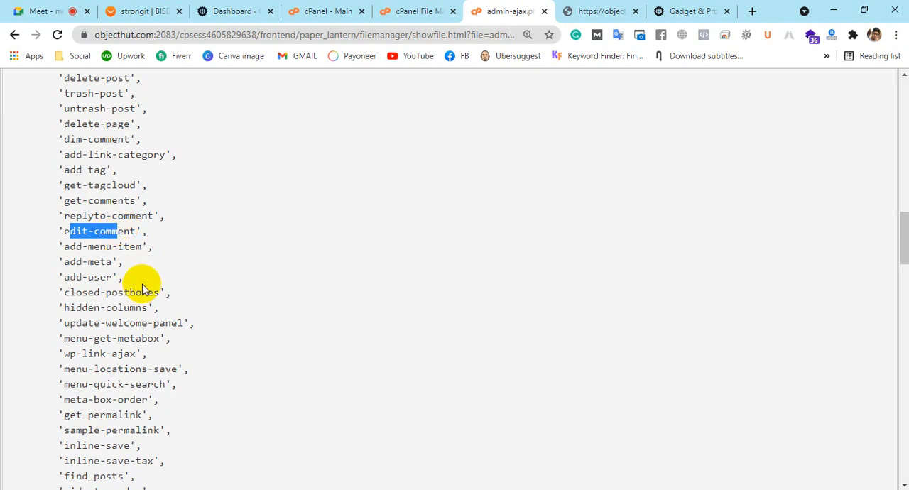
Look through the rest of the array to its end and highlight the send-password-reset entry
scroll(142, 288, up, 3)
scroll(142, 285, down, 7)
scroll(142, 287, down, 10)
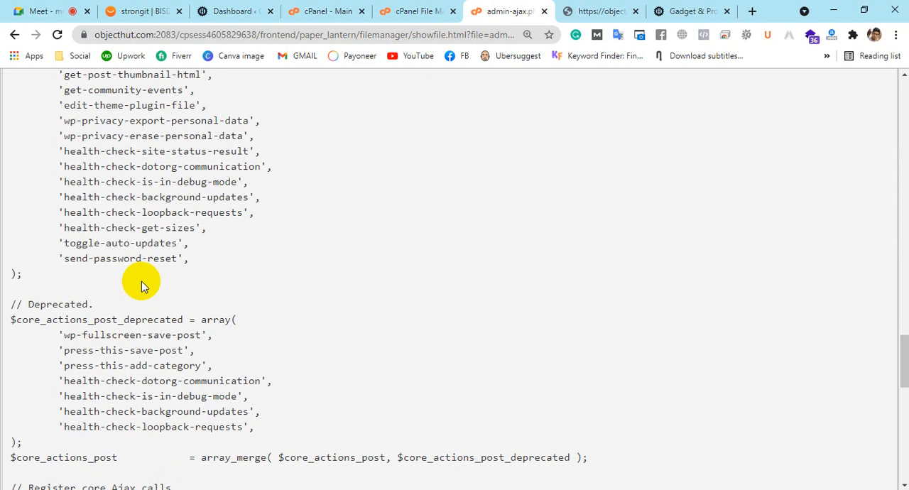
scroll(142, 281, up, 2)
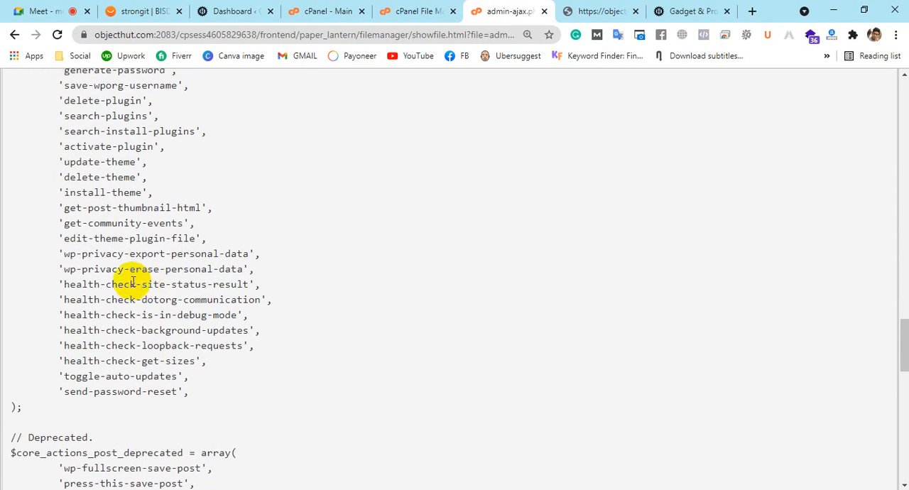
drag(170, 392, 112, 392)
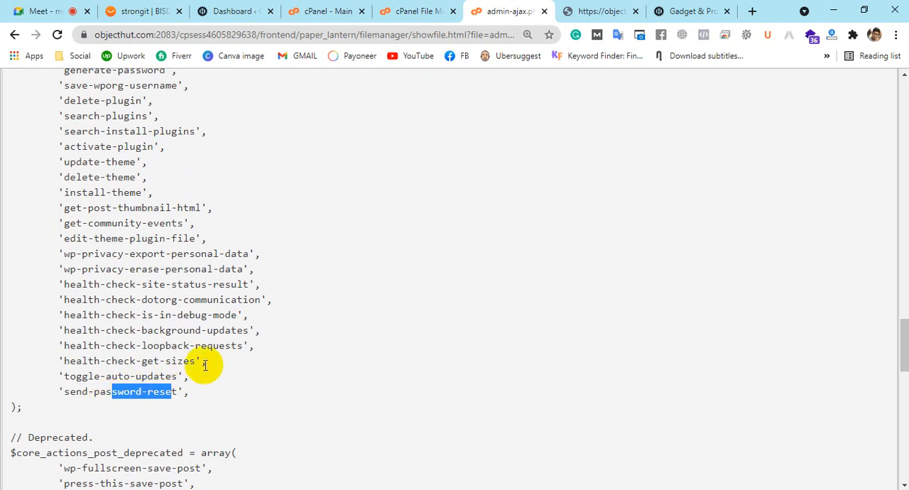
Highlight the theme and plugin actions such as delete-theme, activate-plugin and delete-plugin, and look over the entries above them
scroll(204, 365, up, 2)
drag(139, 310, 55, 328)
drag(148, 283, 39, 282)
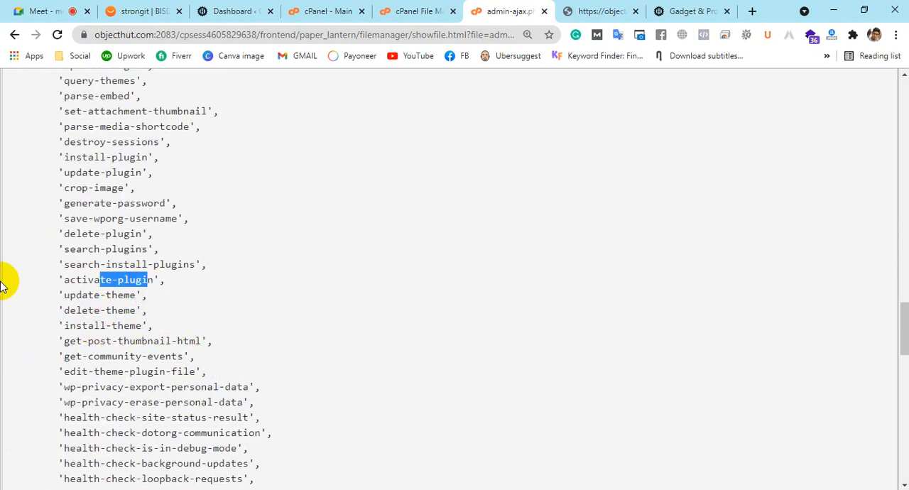
drag(148, 240, 58, 250)
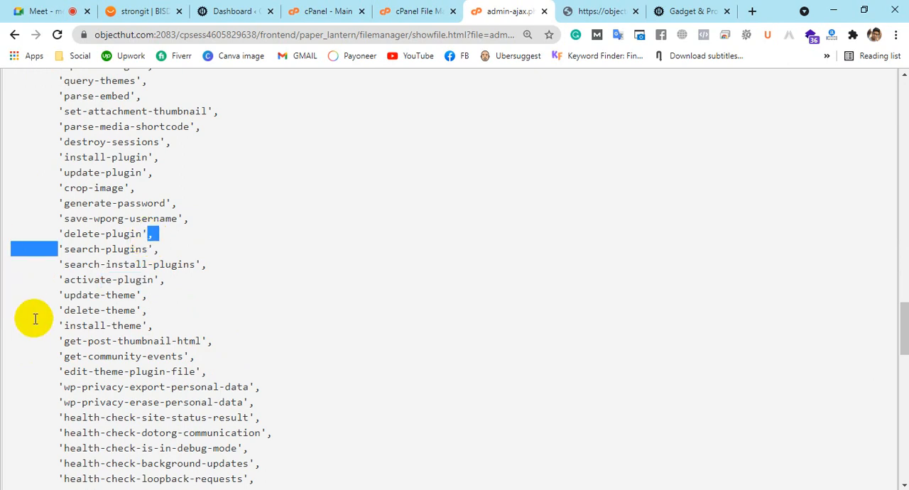
scroll(266, 304, up, 2)
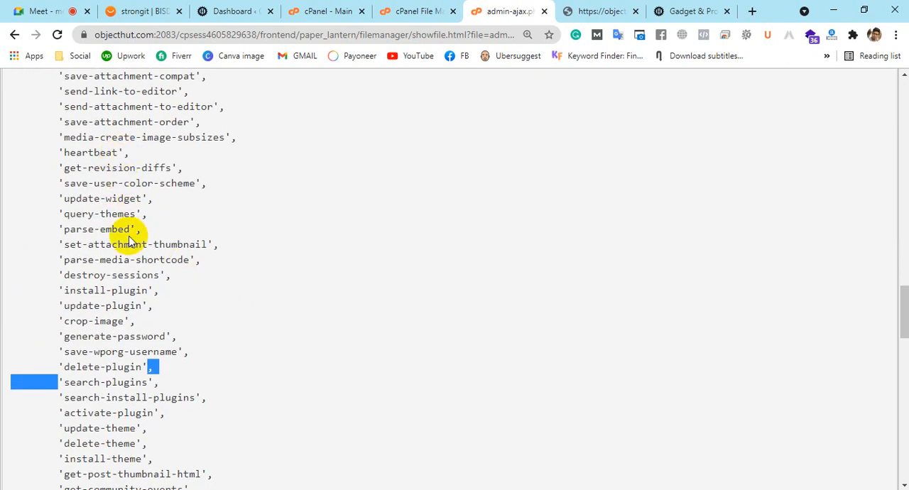
Switch to the Notepad notes and highlight the /wp-admin/admin-ajax.php path in the Allow rule
scroll(125, 216, up, 6)
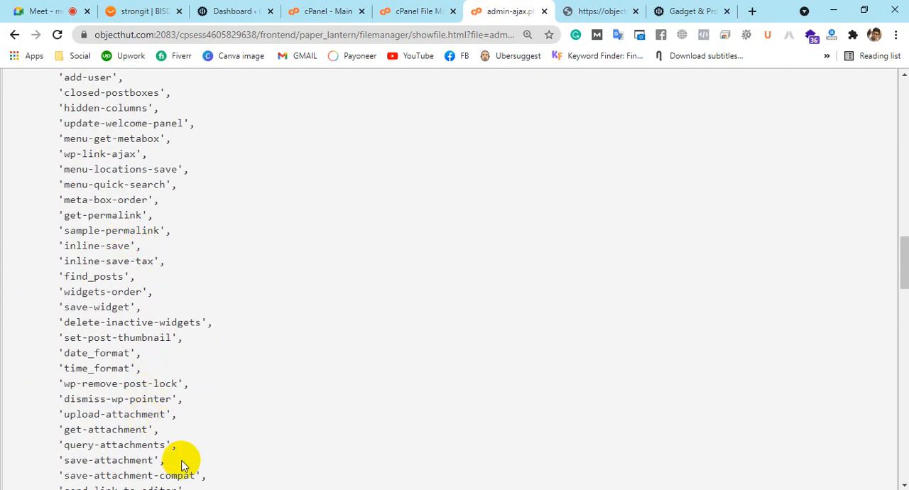
click(204, 489)
click(421, 287)
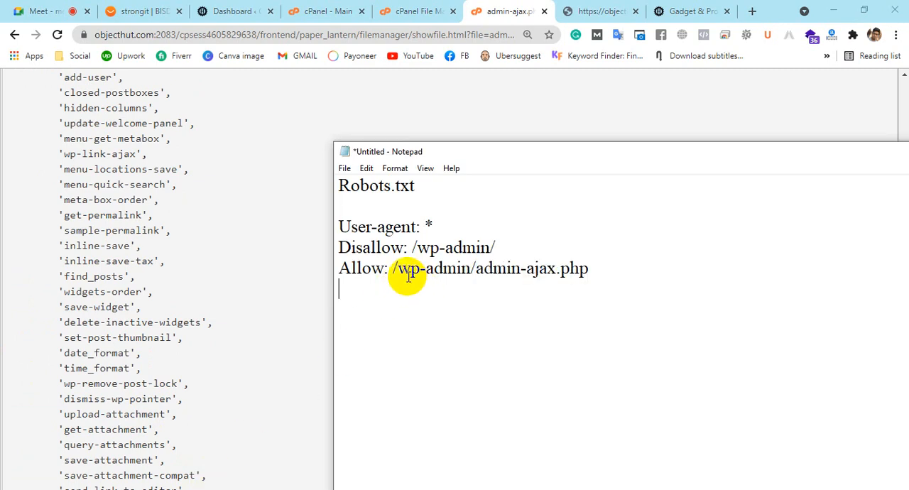
drag(397, 270, 660, 263)
click(484, 279)
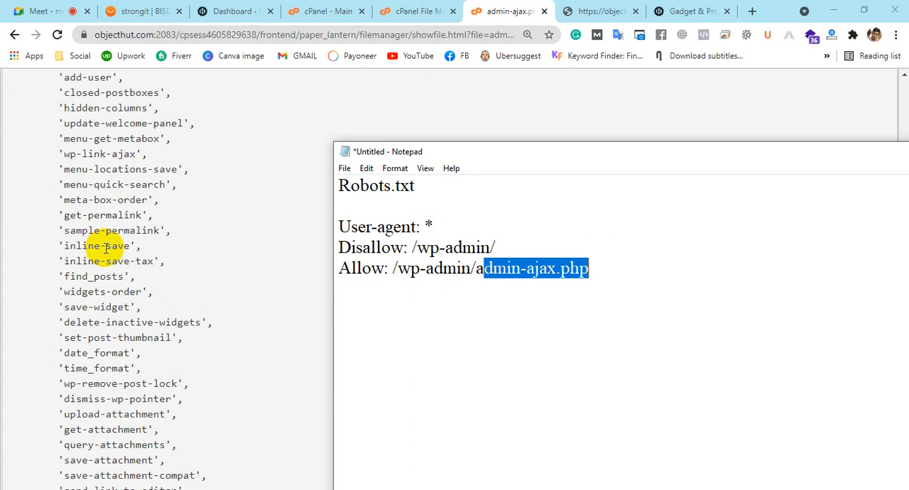
Replace the three sample rules in the Notepad notes with all the rules copied from objecthut.com/robots.txt
drag(338, 228, 643, 282)
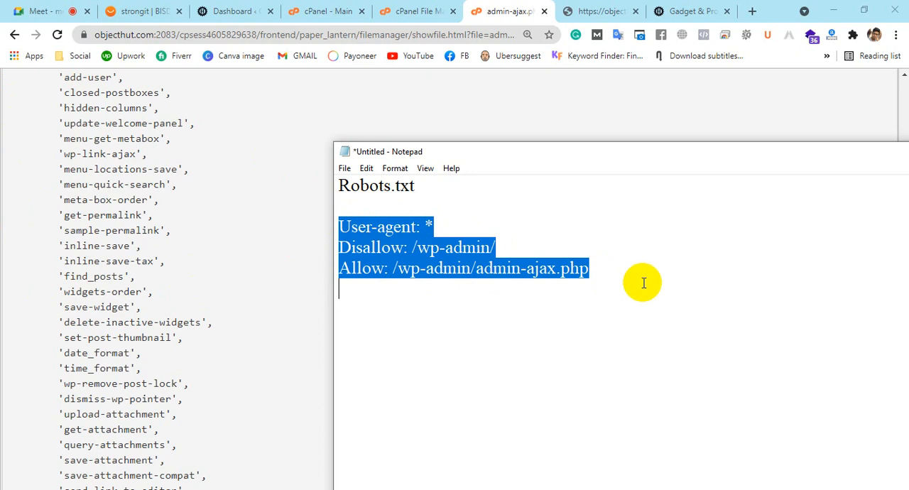
click(561, 489)
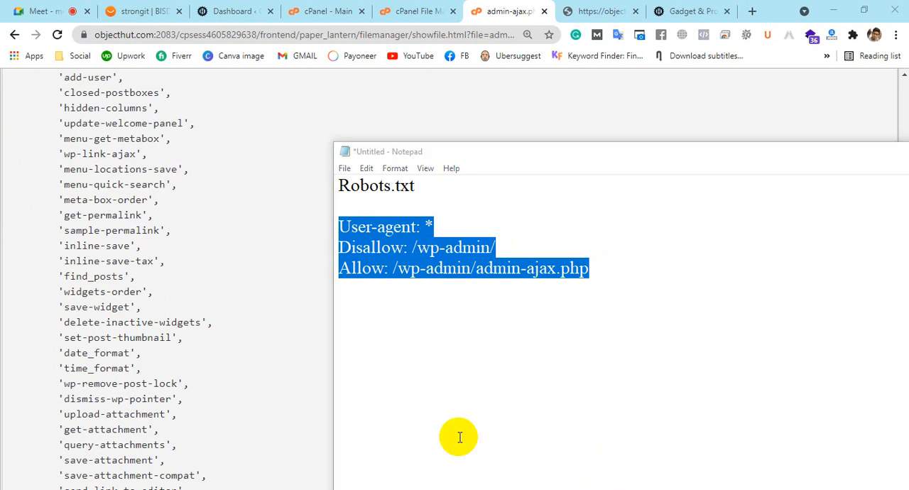
drag(458, 154, 357, 106)
click(603, 11)
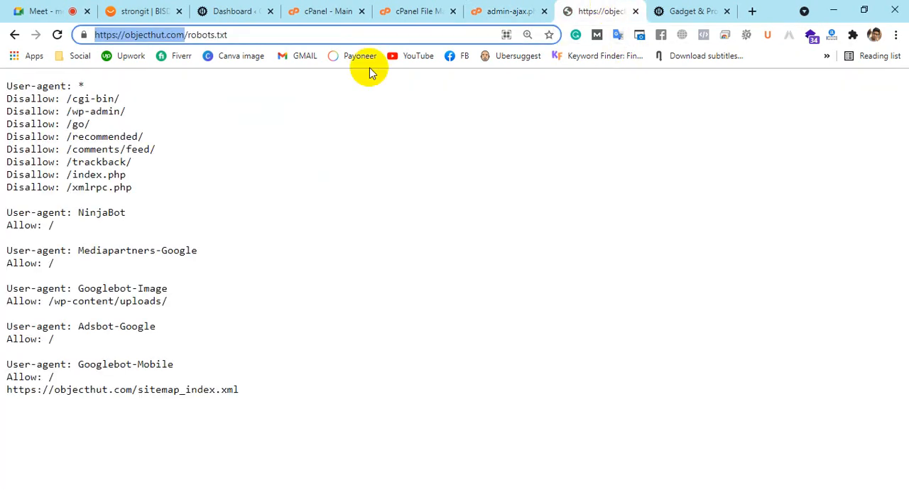
drag(7, 85, 246, 407)
key(ctrl+c)
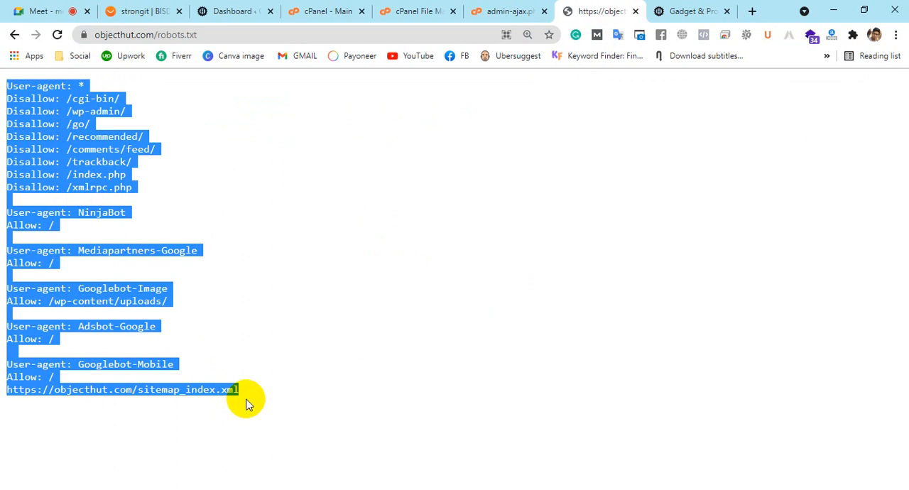
key(alt+Tab)
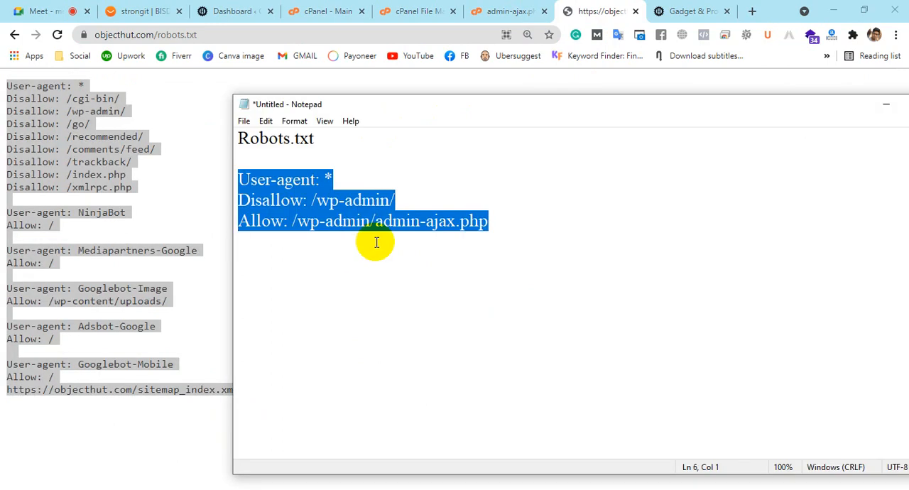
key(ctrl+v)
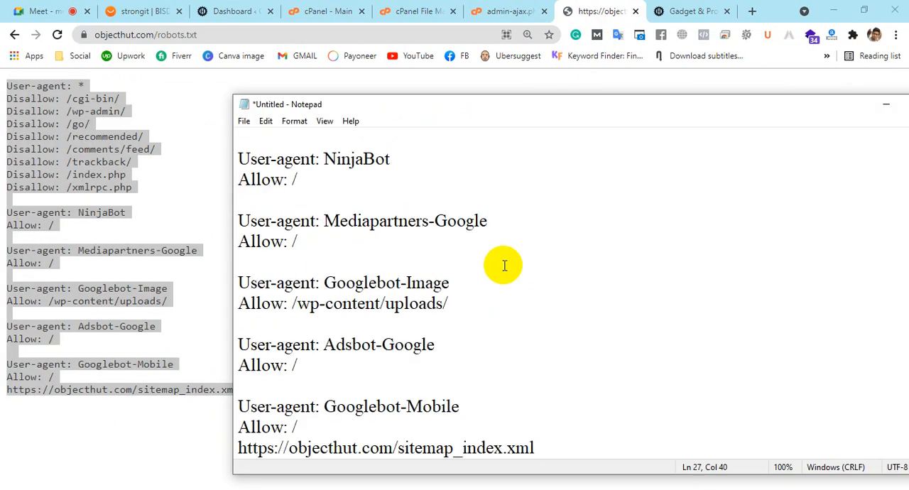
scroll(501, 261, up, 4)
drag(425, 104, 286, 46)
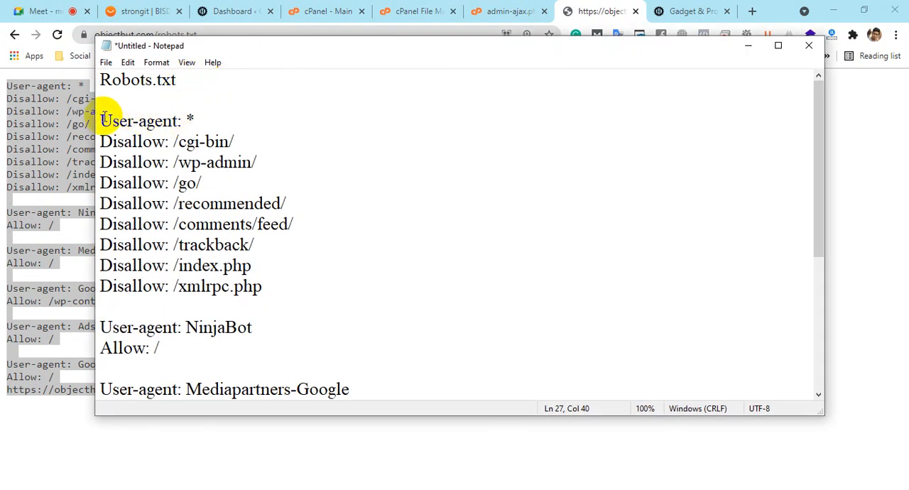
Highlight the User-agent: * line and Disallow paths from /cgi-bin/ to /xmlrpc.php in the pasted rules
drag(101, 120, 191, 119)
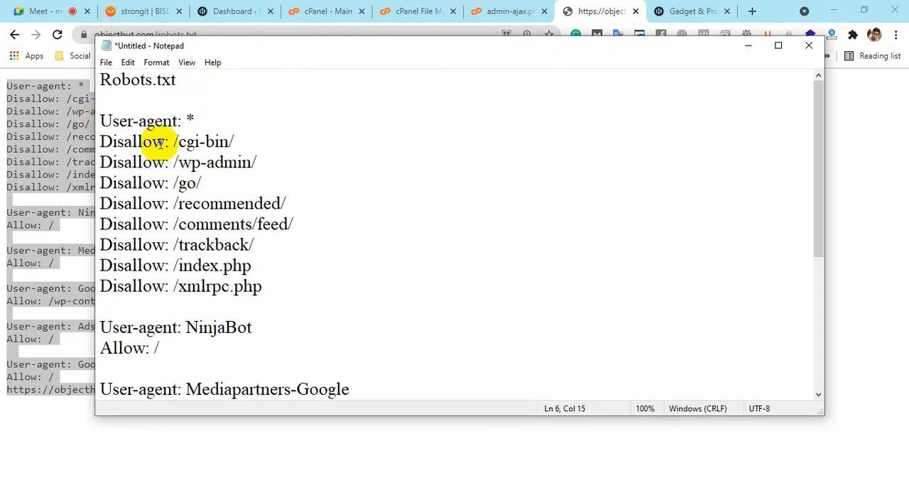
drag(174, 162, 278, 158)
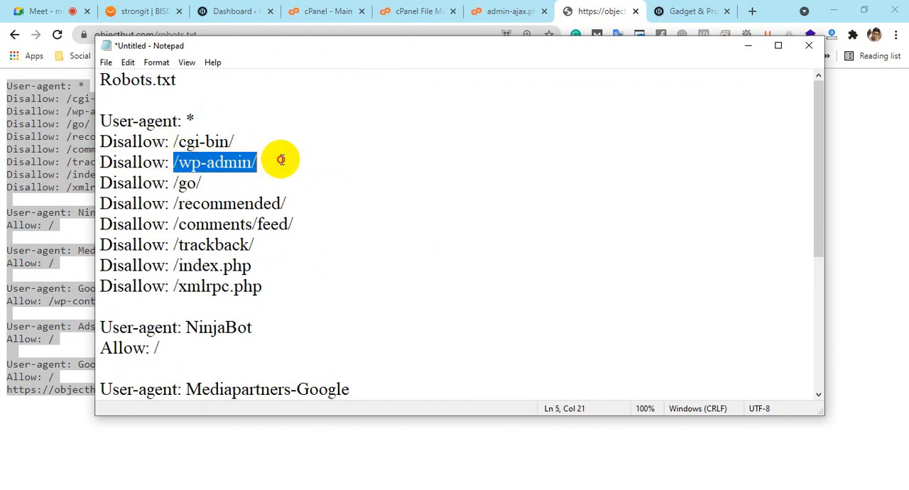
click(281, 159)
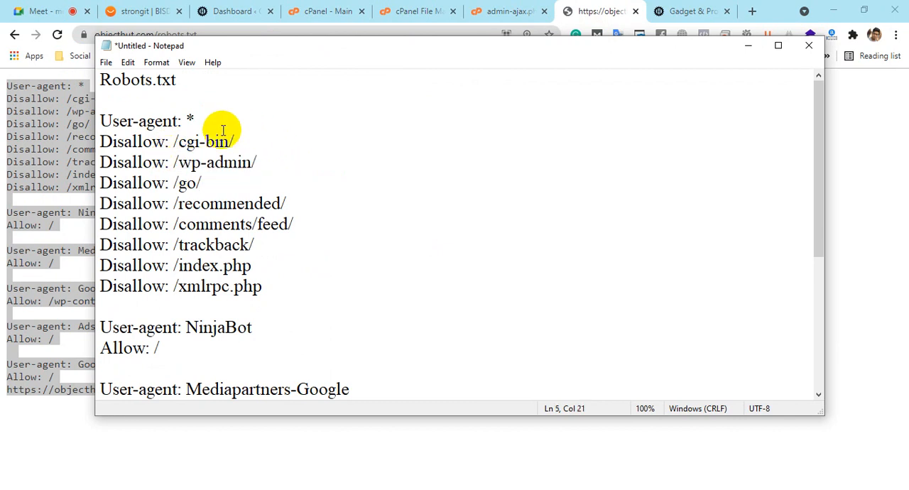
drag(169, 142, 235, 142)
drag(173, 184, 287, 205)
drag(170, 225, 321, 234)
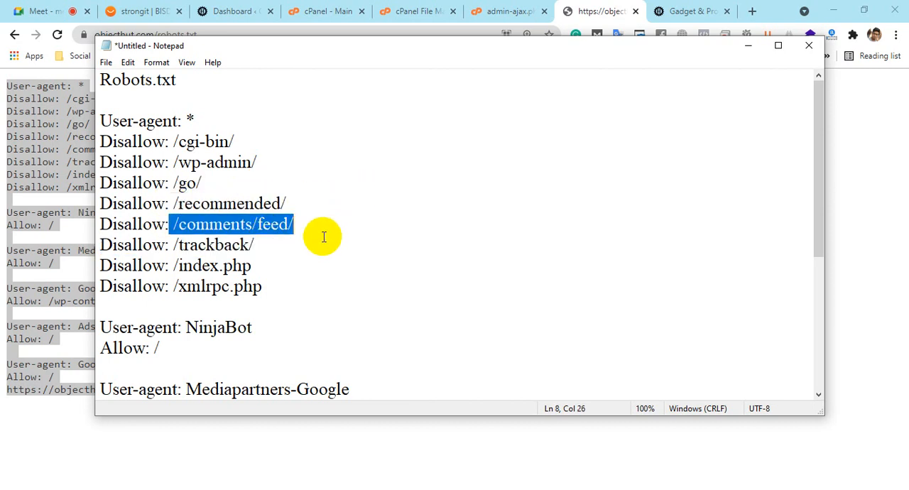
drag(170, 265, 270, 261)
drag(169, 287, 293, 288)
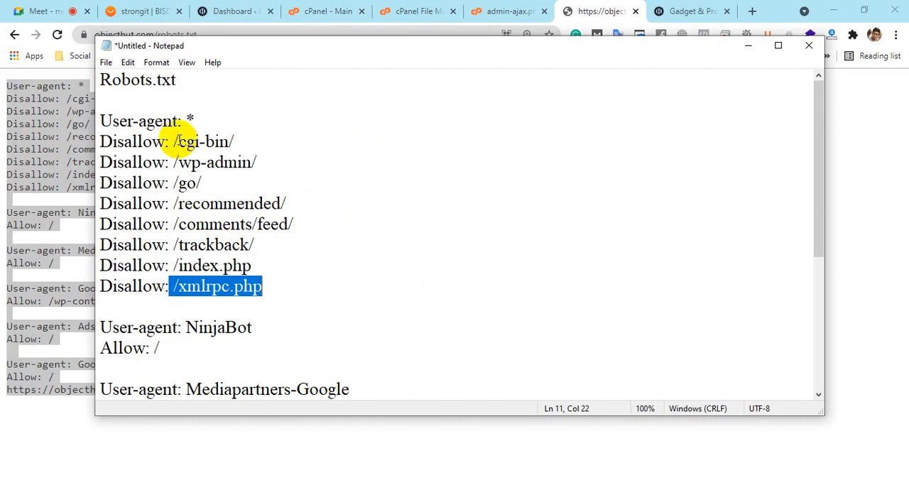
Highlight the /go/, /comments/feed/, /trackback/ and /index.php paths again, followed by the whole Disallow block
double_click(161, 142)
drag(173, 183, 372, 184)
drag(178, 225, 293, 225)
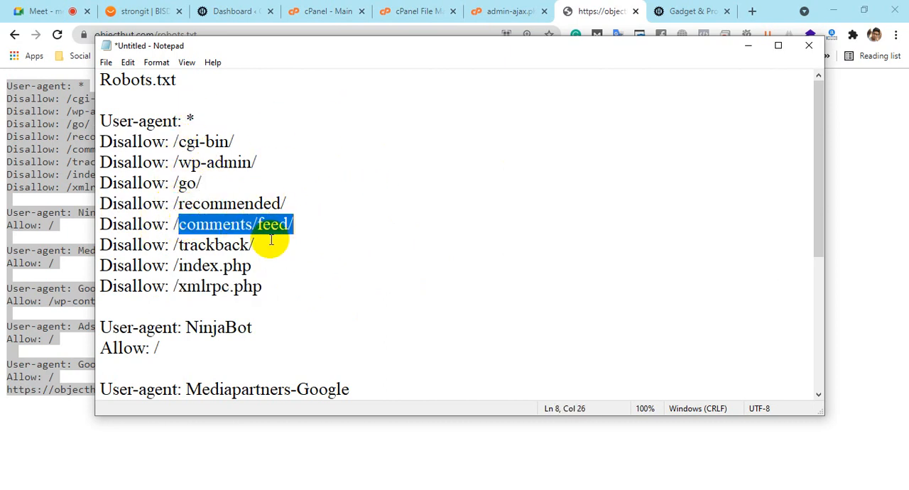
drag(179, 244, 294, 225)
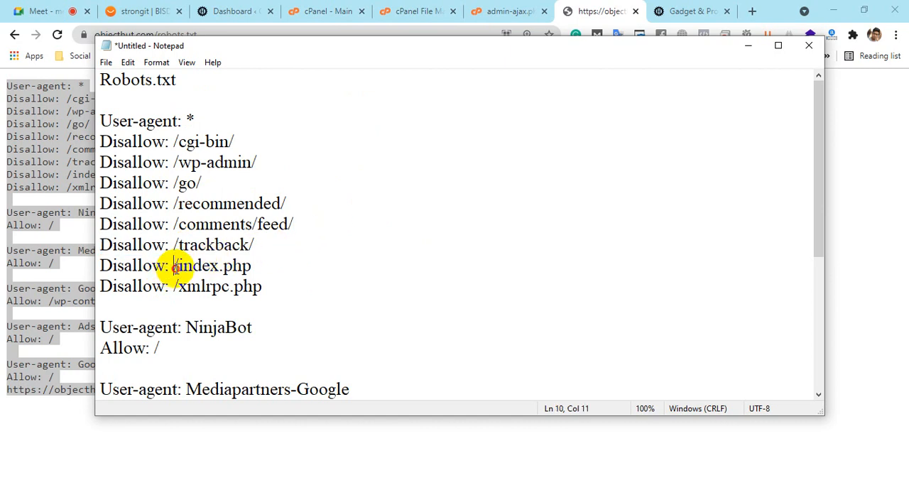
drag(174, 265, 306, 264)
drag(170, 288, 318, 270)
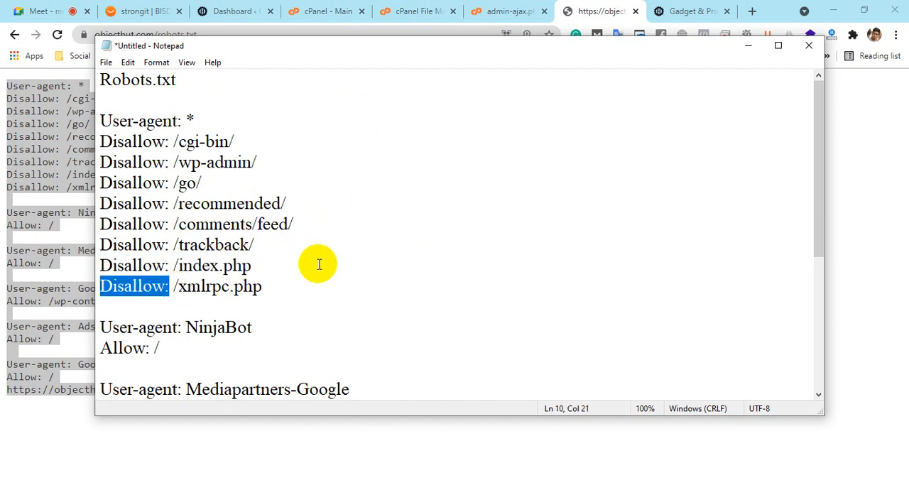
drag(260, 287, 105, 96)
click(298, 251)
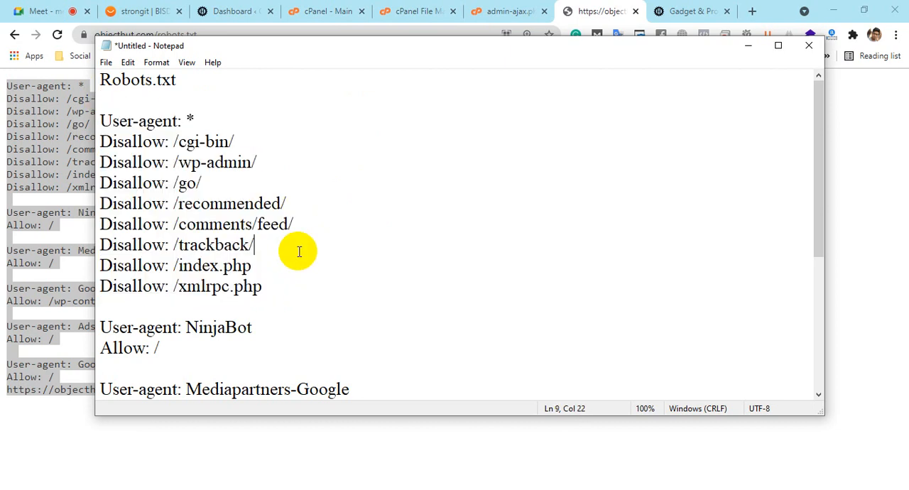
Highlight the asterisk of the first User-agent line and all eight Disallow rules below it
scroll(301, 219, down, 2)
scroll(302, 219, up, 2)
click(191, 117)
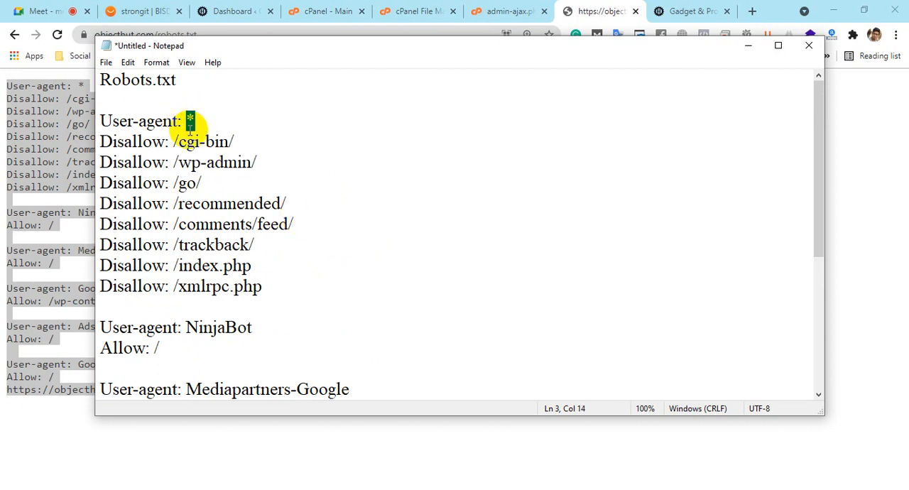
drag(100, 142, 286, 287)
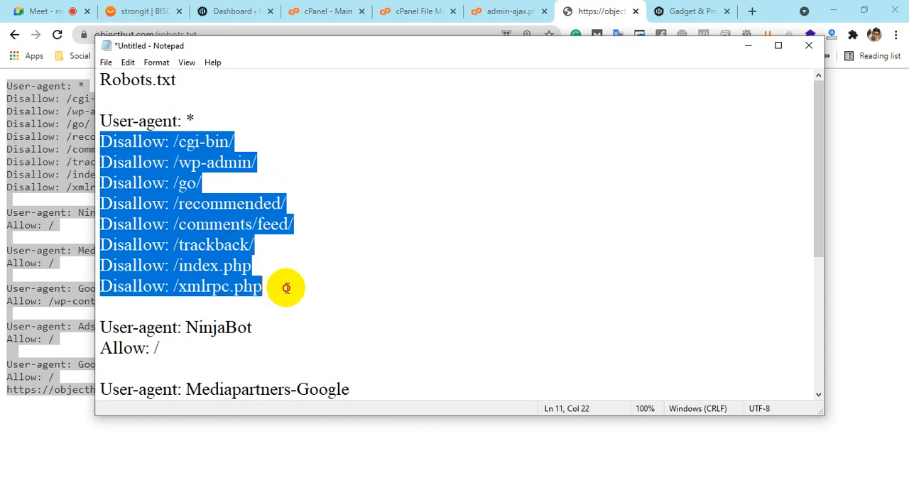
click(287, 288)
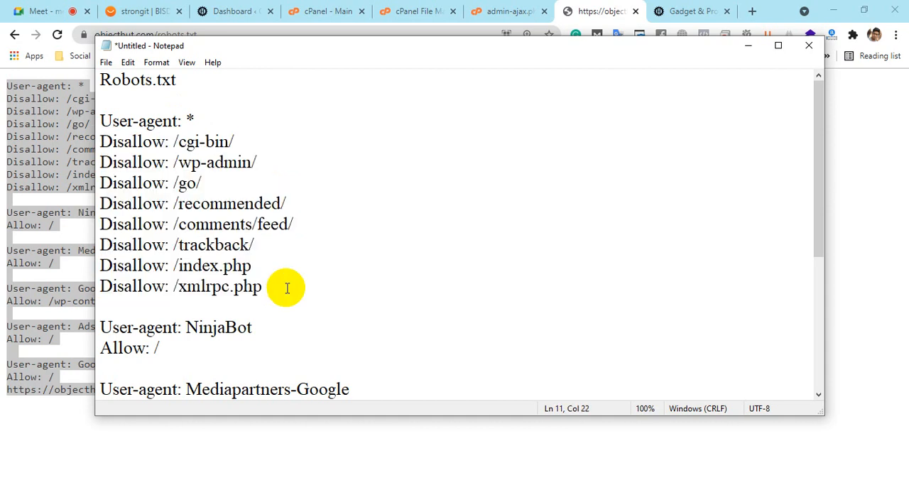
Highlight the NinjaBot user-agent name and the User-agent: * line to compare them
scroll(287, 287, down, 1)
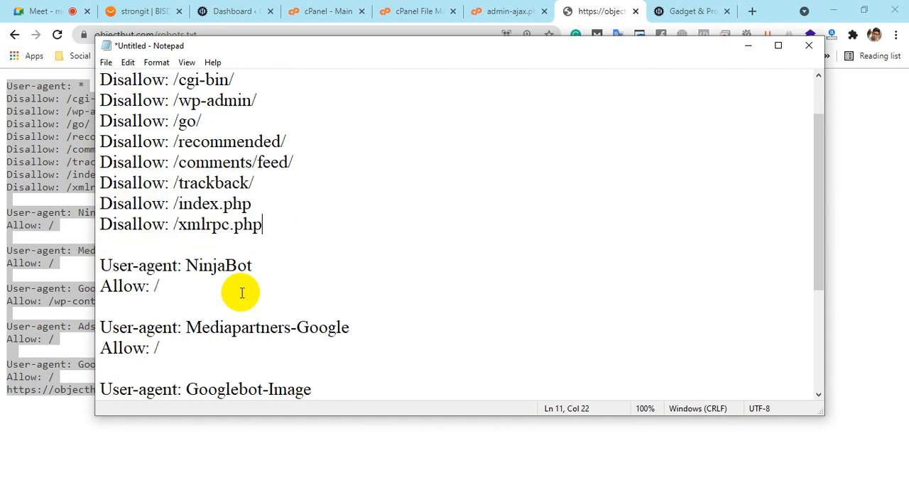
drag(187, 264, 284, 262)
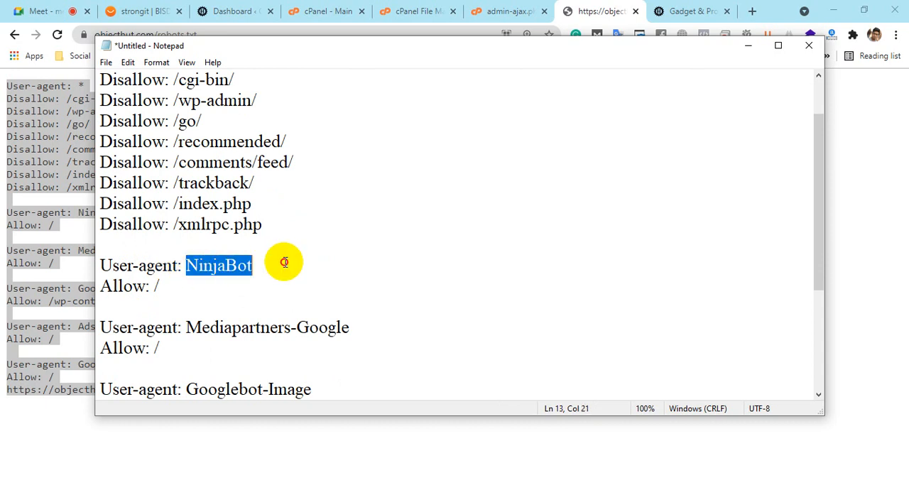
scroll(284, 262, up, 1)
triple_click(197, 117)
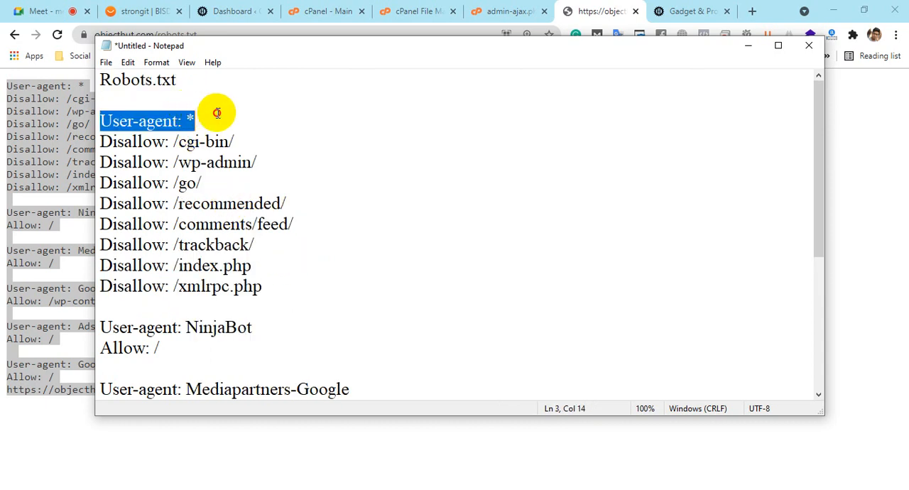
Highlight the Allow: / rule under NinjaBot and its slash
scroll(364, 183, down, 2)
drag(190, 222, 84, 230)
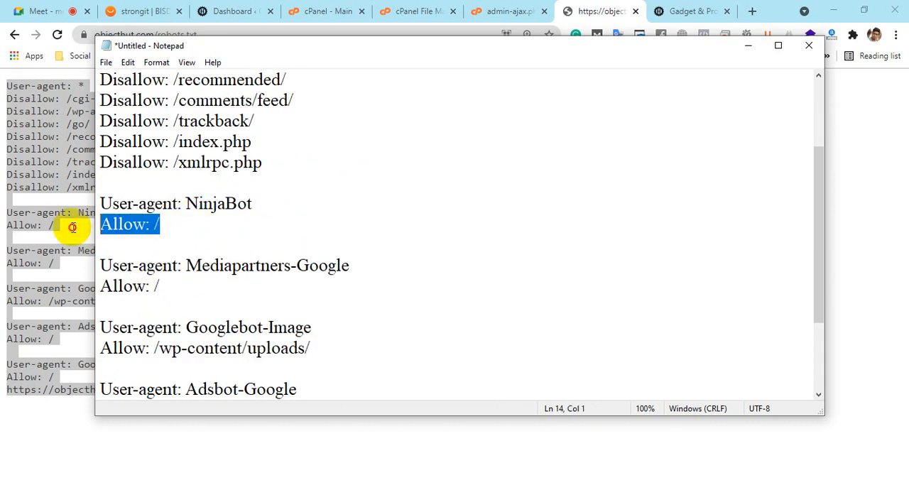
click(124, 223)
drag(167, 226, 89, 229)
click(171, 227)
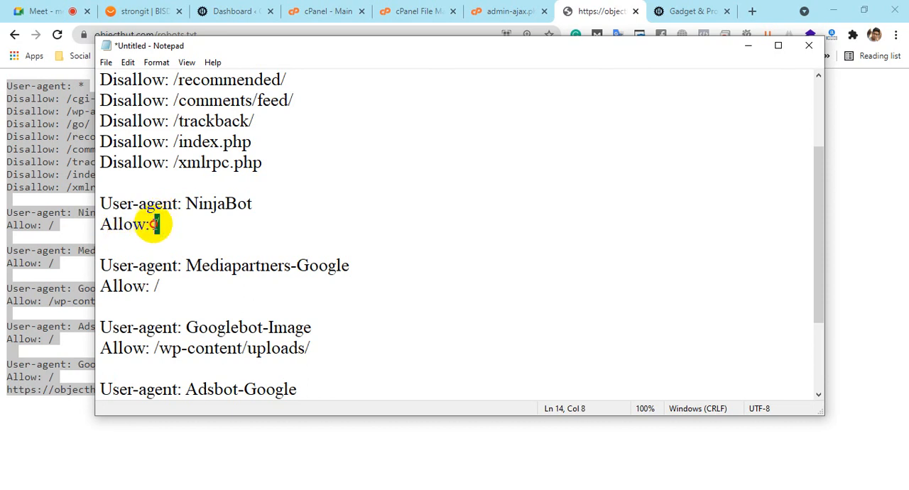
drag(152, 228, 162, 227)
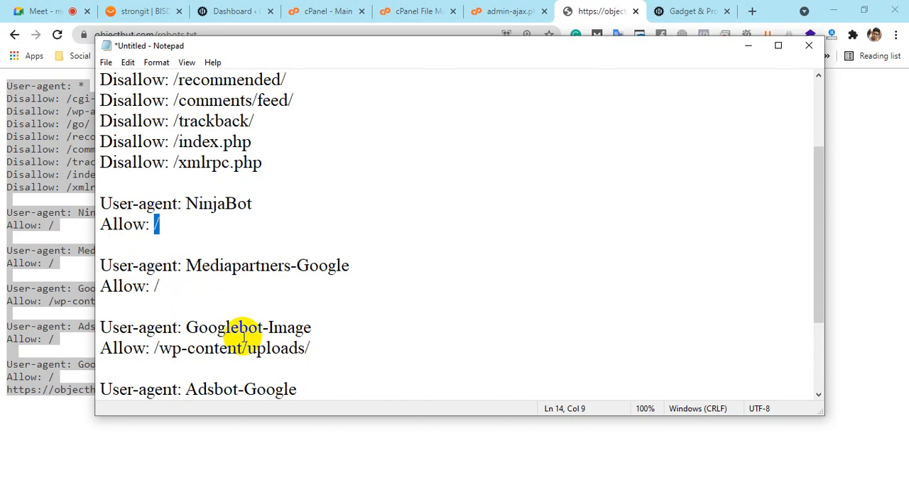
Highlight the complete two-line NinjaBot block and the NinjaBot name in it
scroll(152, 224, up, 1)
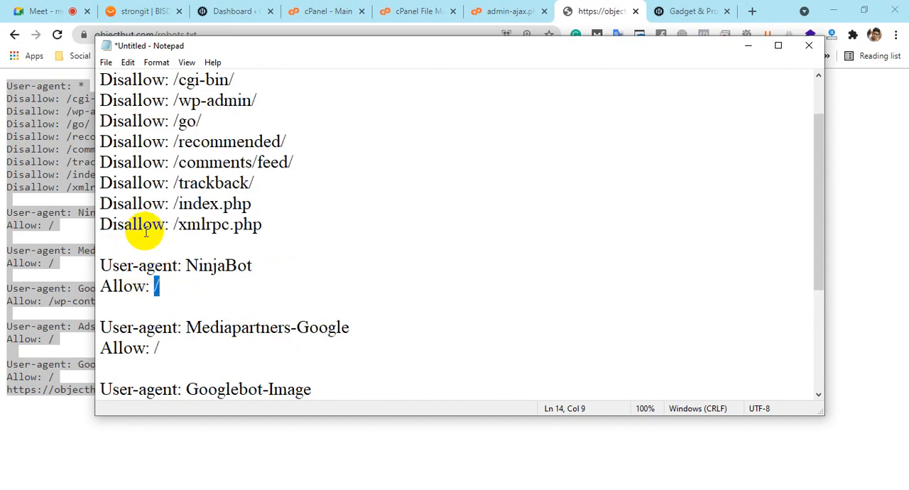
drag(159, 285, 71, 266)
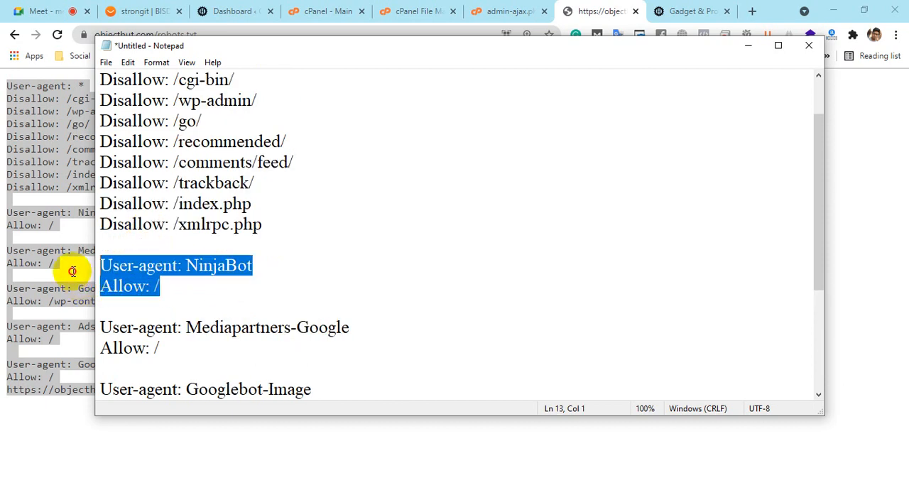
click(209, 264)
drag(186, 264, 270, 265)
Compare the asterisk agent with NinjaBot by highlighting both agents, the Disallow block and NinjaBot's Allow: / rule
scroll(320, 263, up, 1)
drag(183, 120, 209, 116)
drag(183, 327, 312, 331)
drag(279, 306, 76, 147)
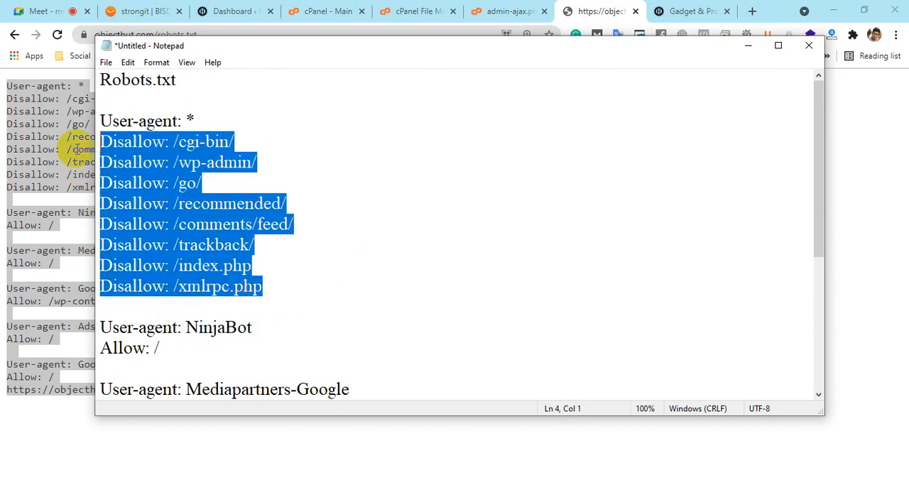
scroll(414, 205, down, 1)
drag(156, 288, 52, 290)
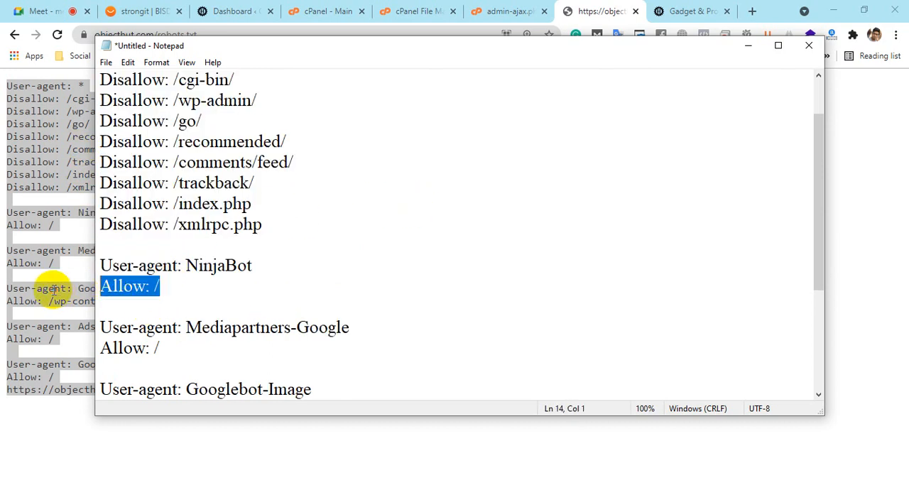
Highlight the Mediapartners-Google and Googlebot-Image agent names and the /wp-content/uploads/ path allowed for images
scroll(476, 290, down, 2)
drag(187, 203, 457, 211)
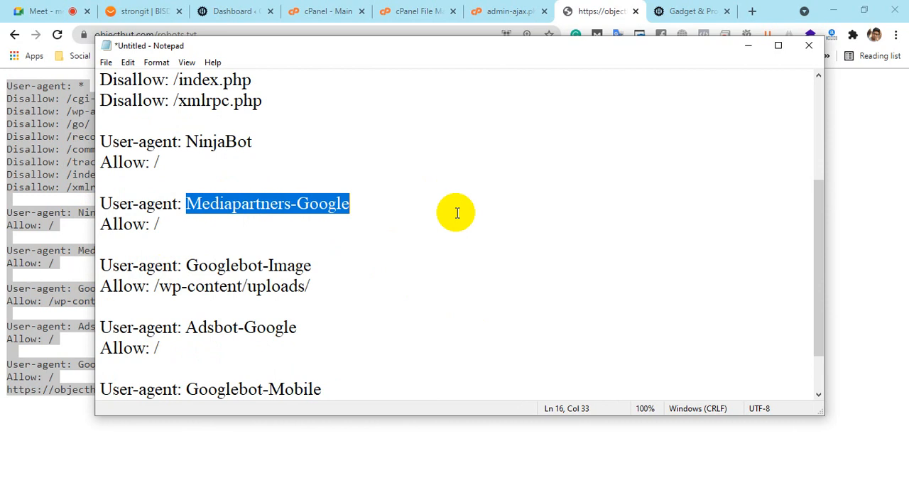
click(457, 212)
drag(188, 266, 341, 261)
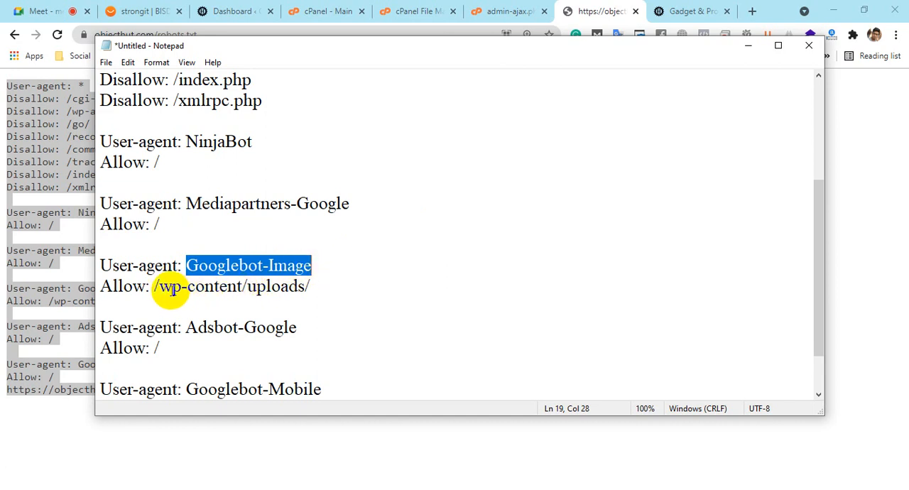
drag(156, 288, 331, 290)
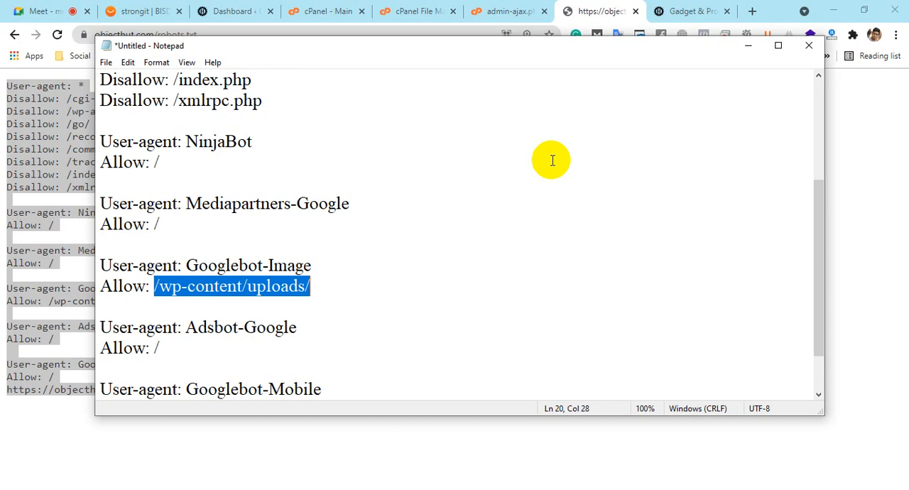
Highlight the Googlebot-Image agent block and the /wp-content/uploads/ path in its Allow rule
click(257, 286)
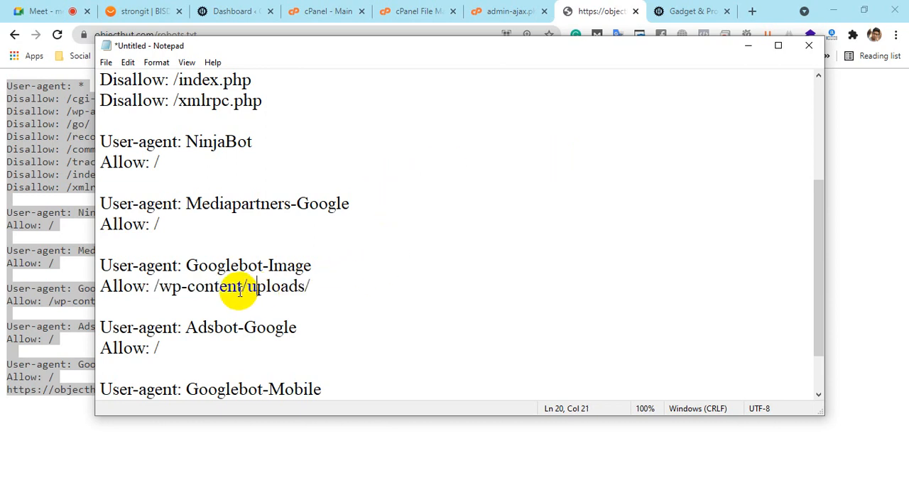
drag(242, 287, 438, 272)
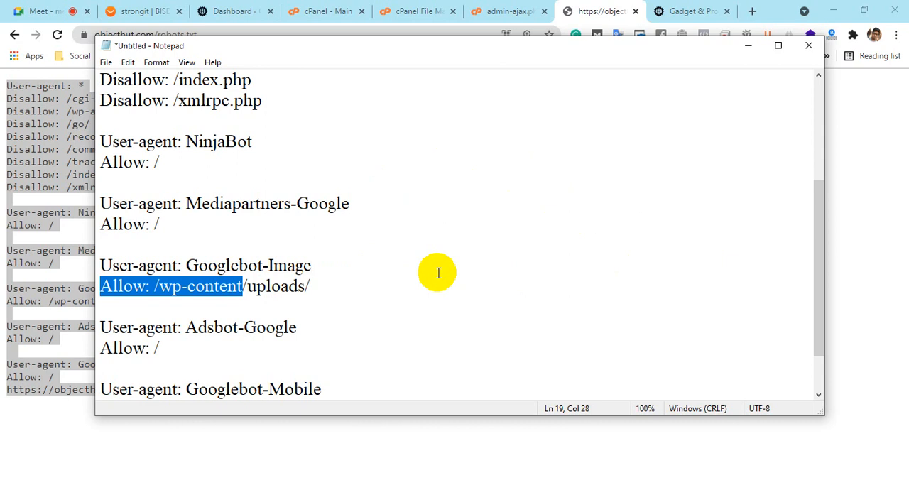
click(438, 272)
drag(181, 265, 446, 287)
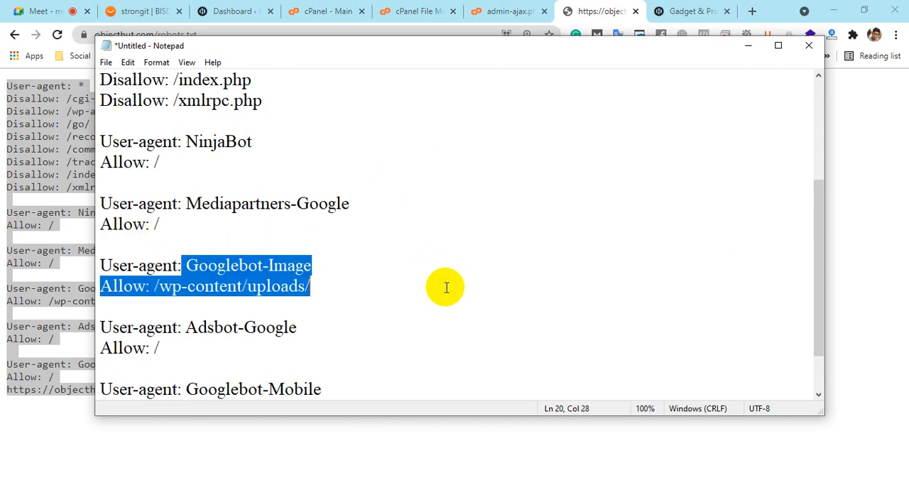
click(446, 288)
click(157, 286)
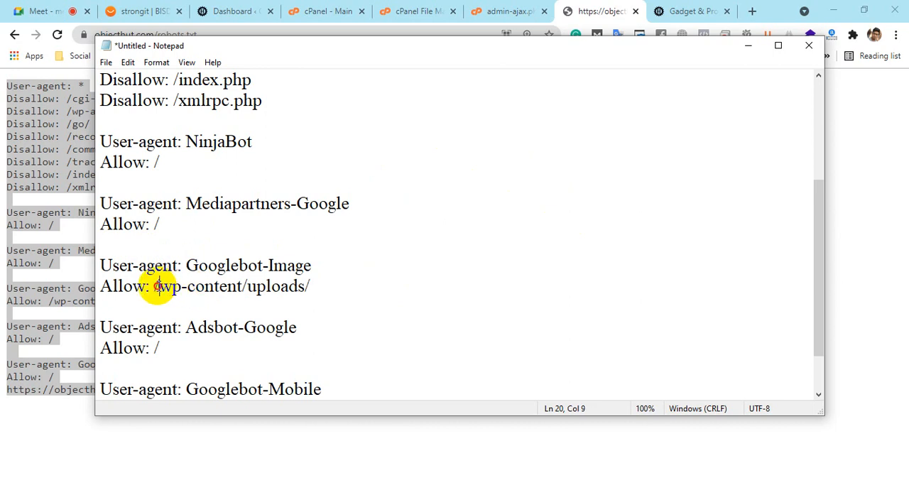
drag(157, 286, 335, 290)
click(335, 290)
drag(220, 304, 154, 294)
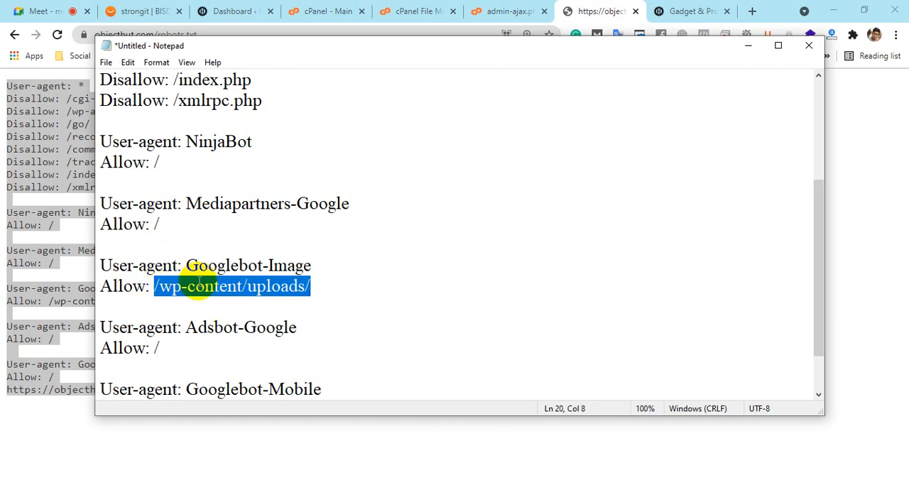
Highlight the Adsbot-Google agent with its Allow rule and the Googlebot-Mobile agent name, and review the whole rule list
scroll(199, 284, down, 1)
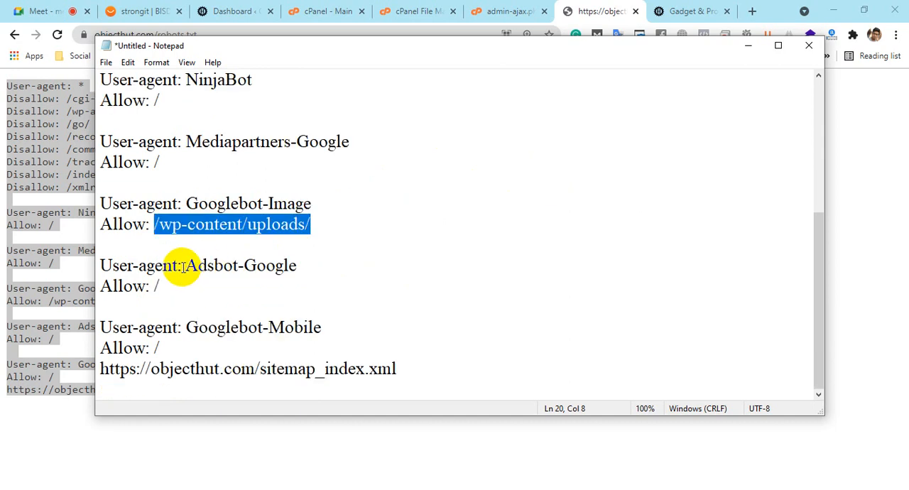
drag(186, 265, 345, 297)
click(346, 297)
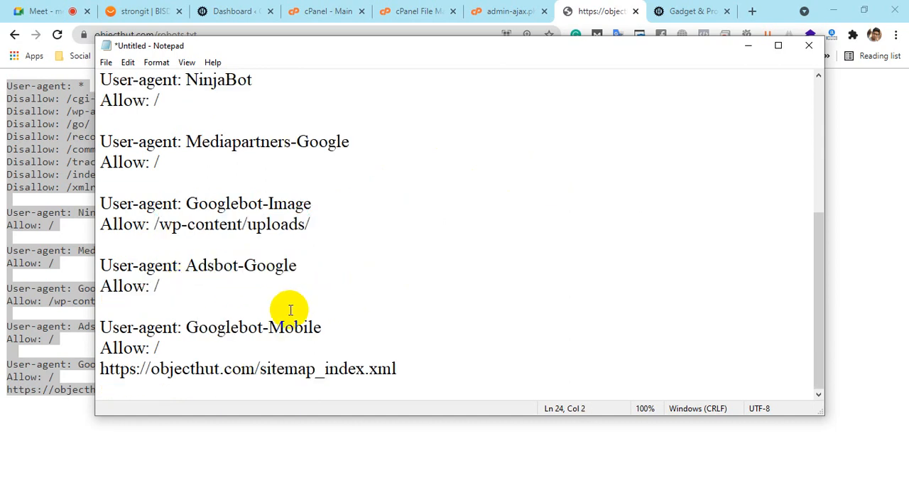
drag(186, 327, 351, 329)
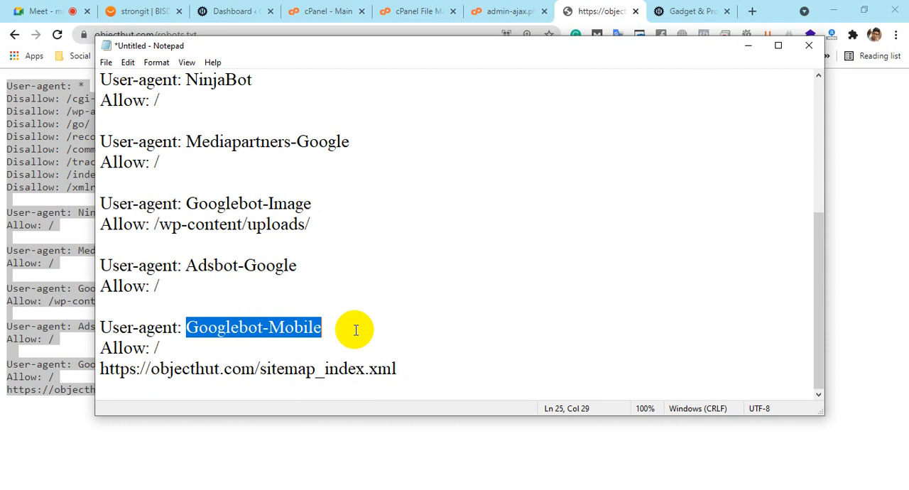
scroll(357, 329, up, 4)
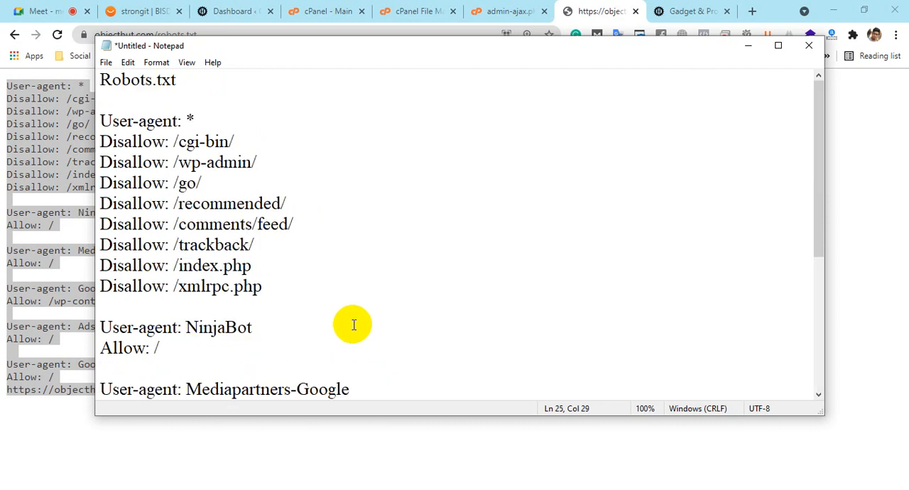
scroll(352, 319, down, 4)
scroll(353, 316, up, 4)
Switch to the Object Hut homepage in Chrome and open the "hp pavilion aero review" article
click(678, 11)
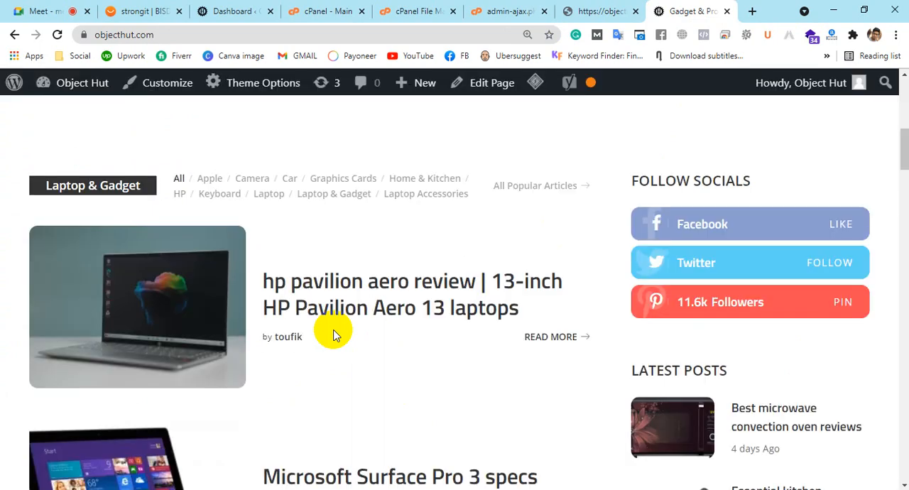
scroll(332, 331, down, 3)
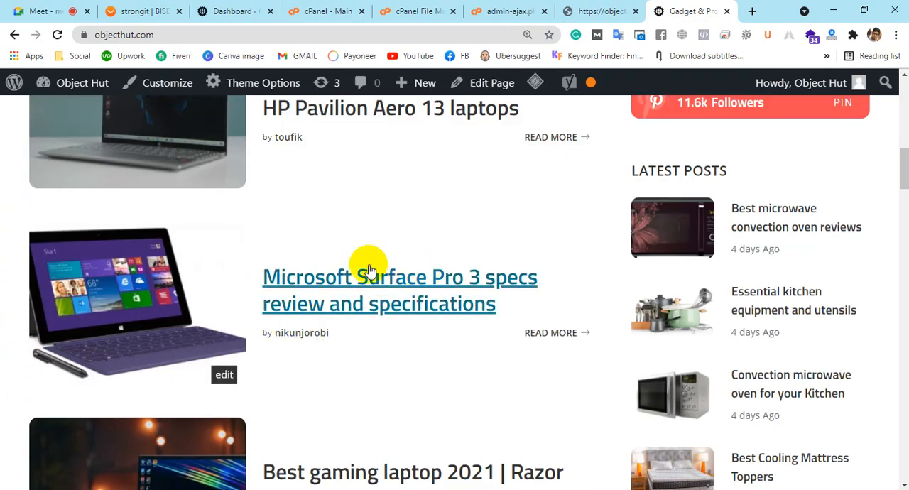
scroll(483, 252, up, 3)
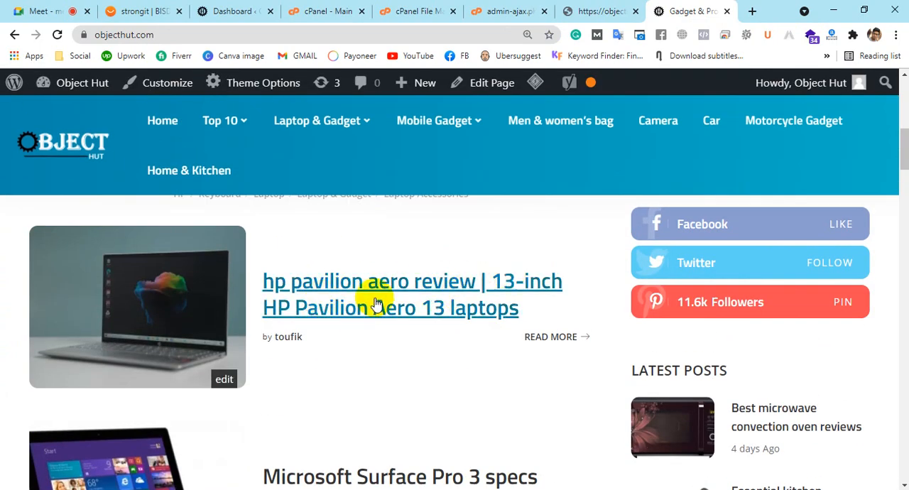
click(419, 289)
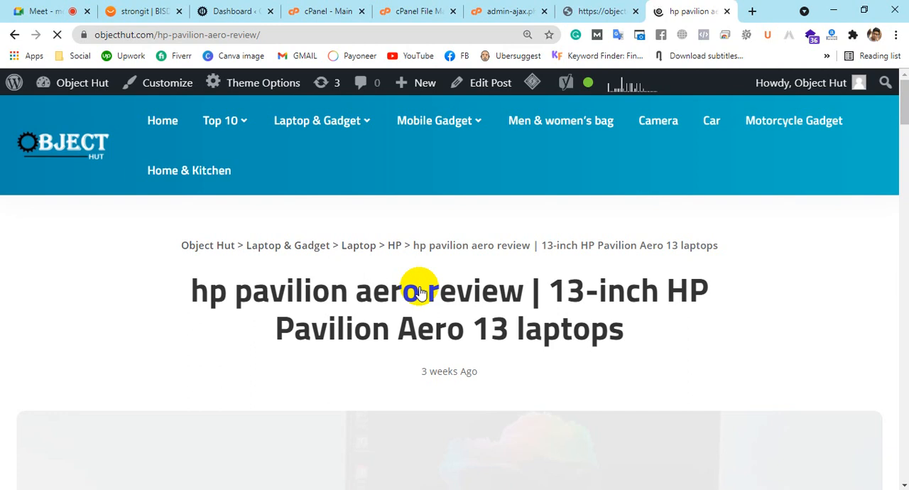
Look through the HP Pavilion Aero article down to its comment section and return to its title, waiting for the page to respond
scroll(442, 310, down, 10)
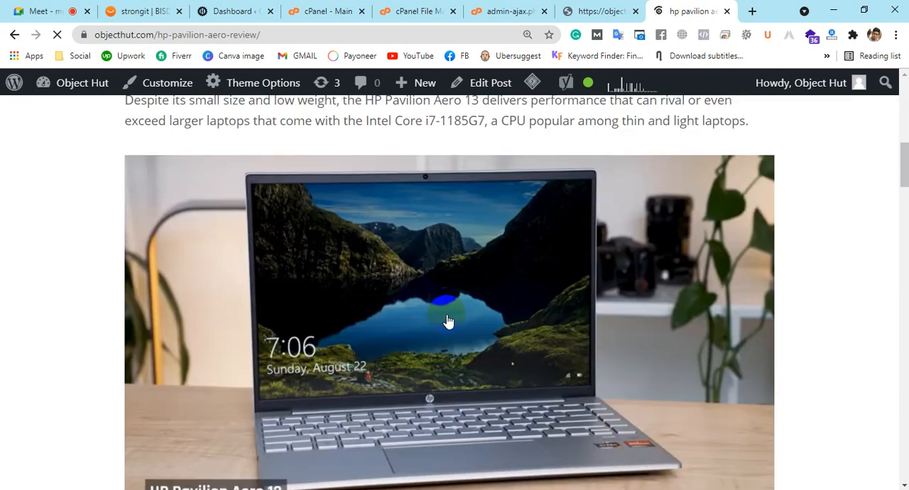
scroll(448, 321, down, 4)
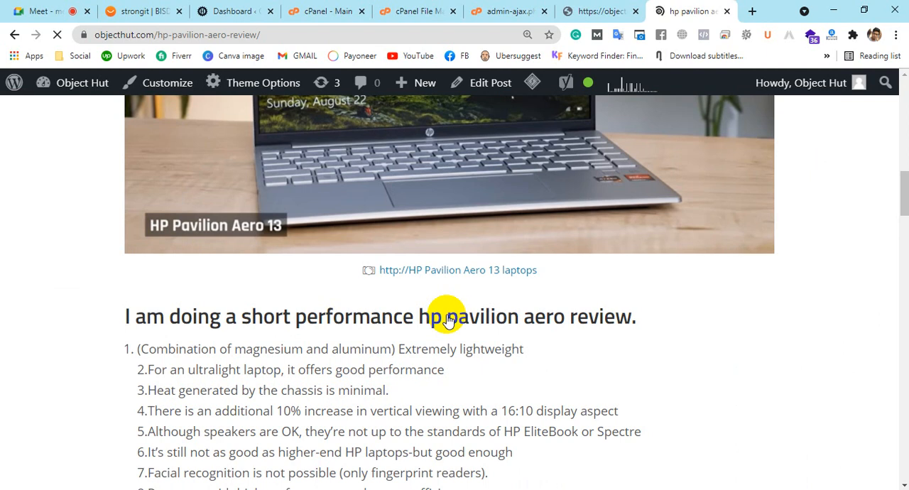
scroll(448, 322, up, 12)
scroll(448, 322, down, 20)
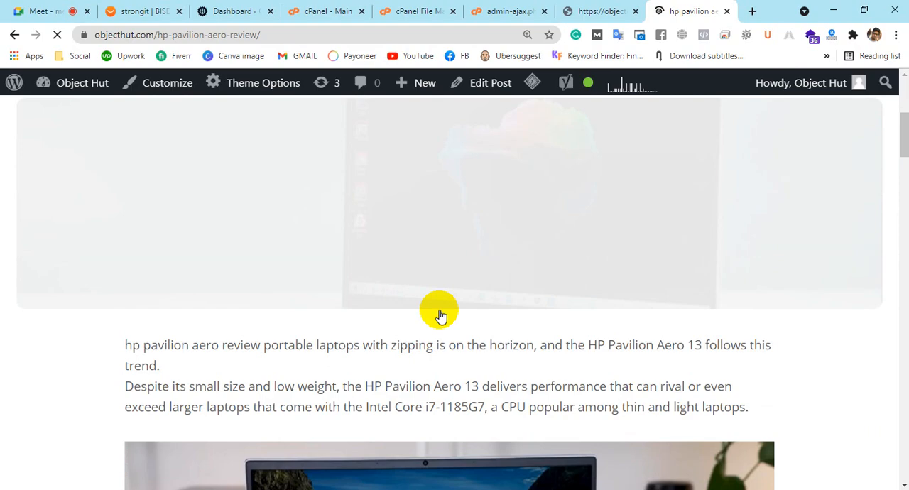
scroll(440, 314, down, 20)
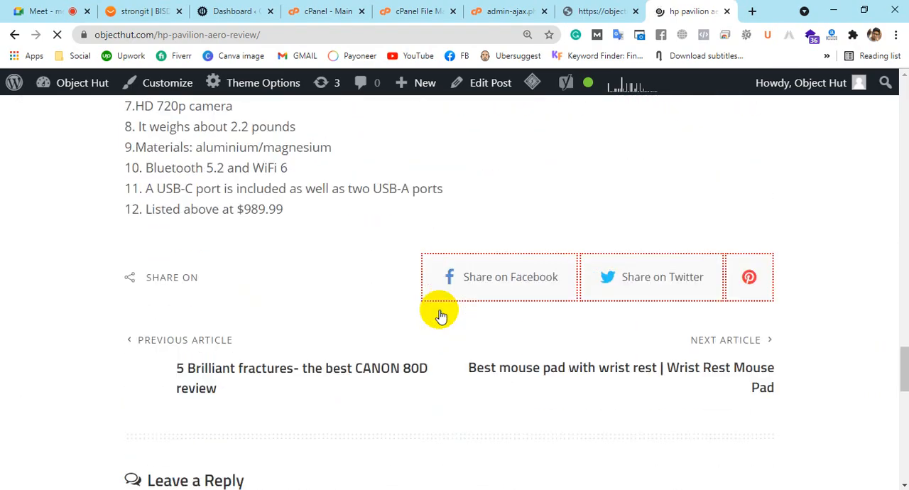
scroll(441, 314, up, 5)
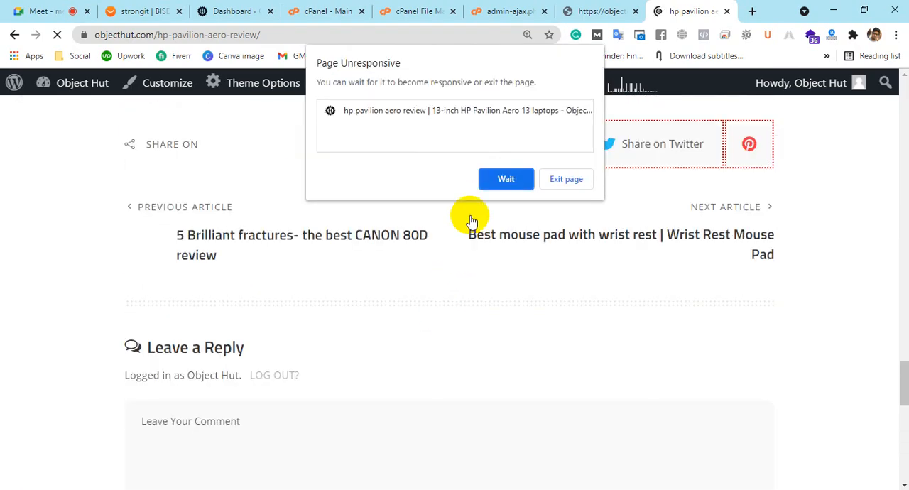
click(505, 179)
scroll(507, 259, up, 10)
scroll(508, 260, up, 15)
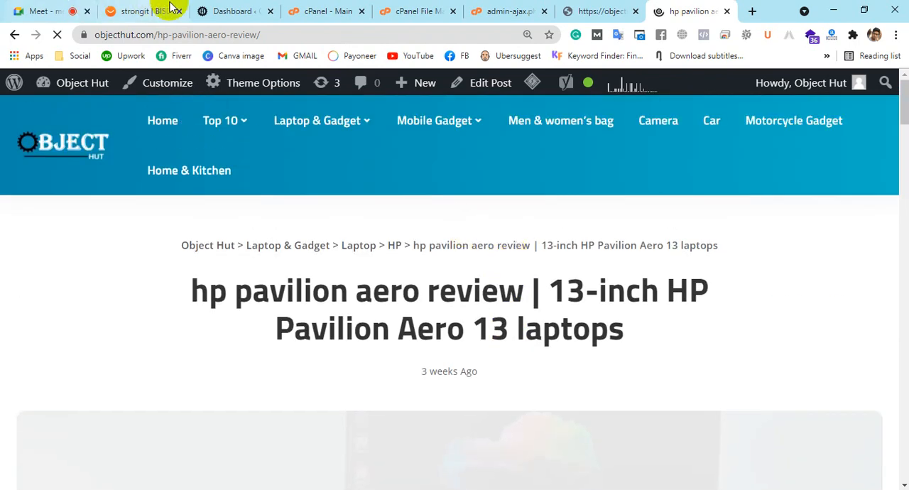
Copy the HP Pavilion Aero article's web address and switch back to the robots.txt text in Notepad
click(270, 35)
key(ctrl+c)
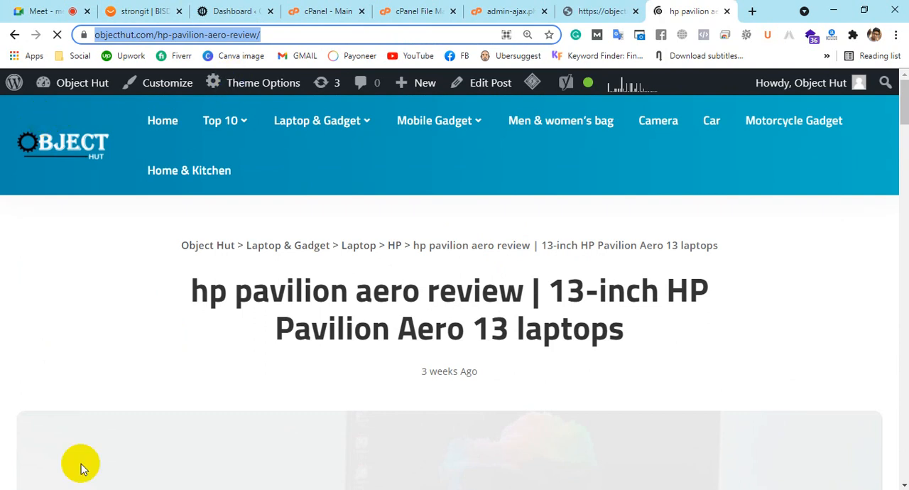
key(alt+Tab)
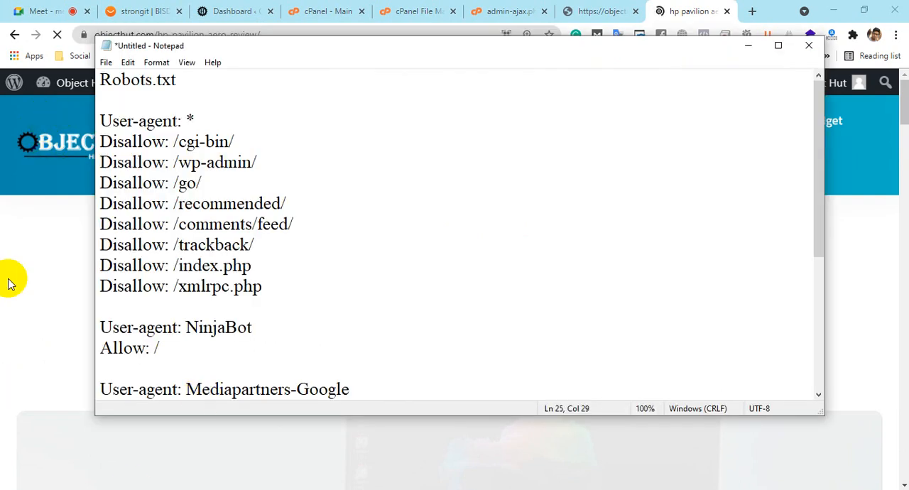
scroll(275, 301, down, 1)
scroll(272, 300, up, 1)
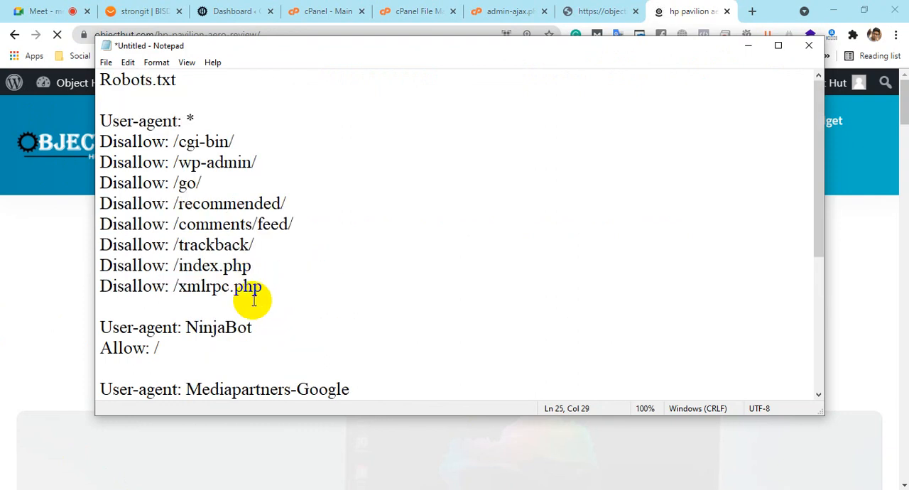
click(264, 285)
key(Return)
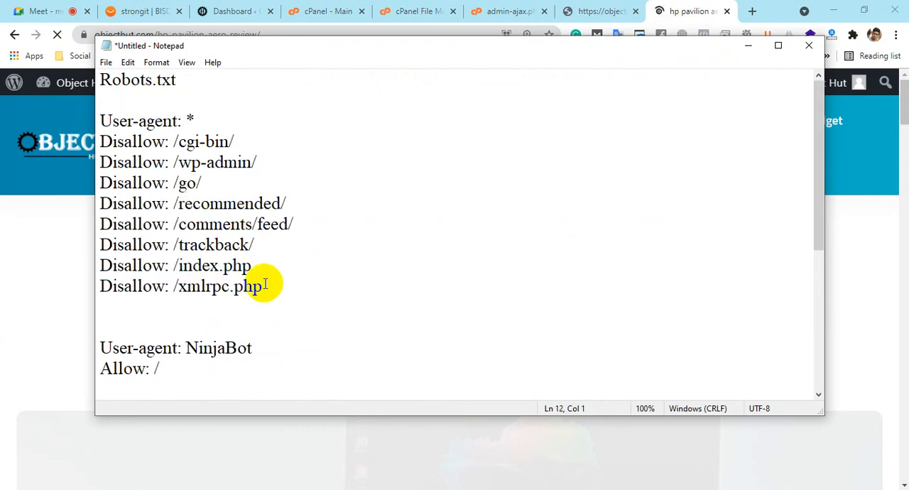
text(Disa)
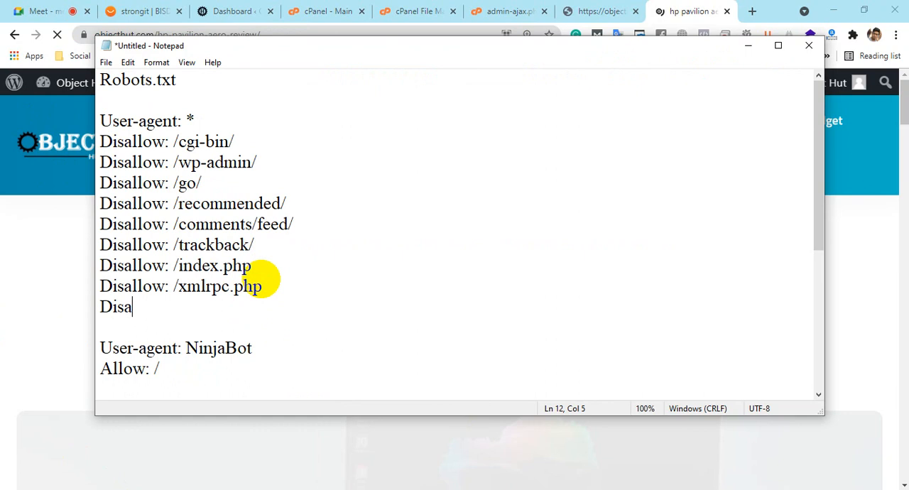
text(llow: /)
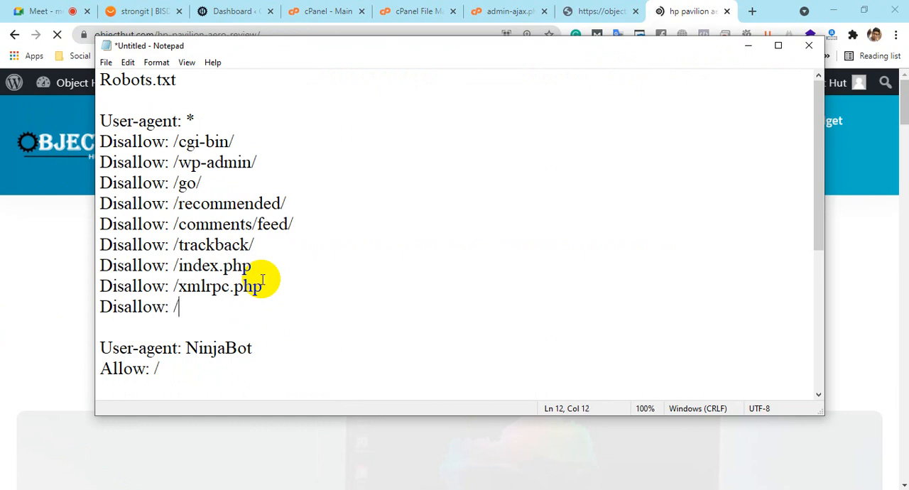
key(ctrl+v)
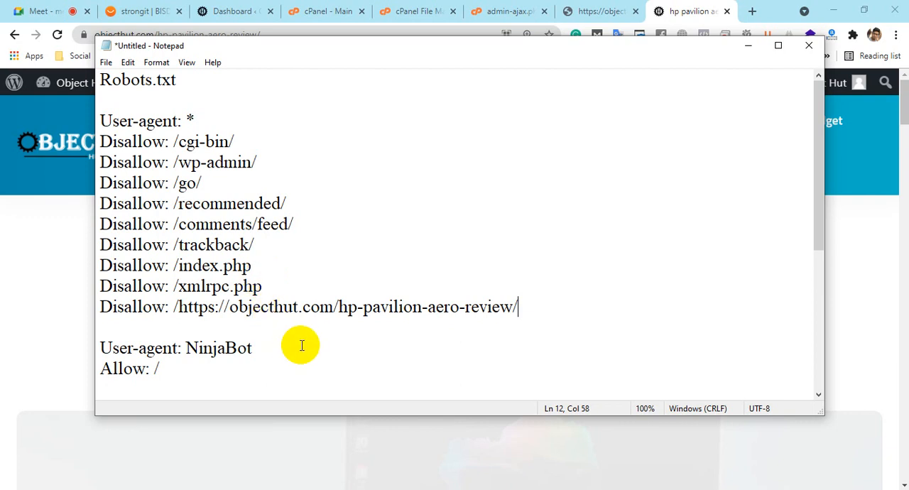
Add the word "sitemap" several blank lines below the sitemap_index.xml address at the end of the text
scroll(300, 345, down, 4)
click(422, 366)
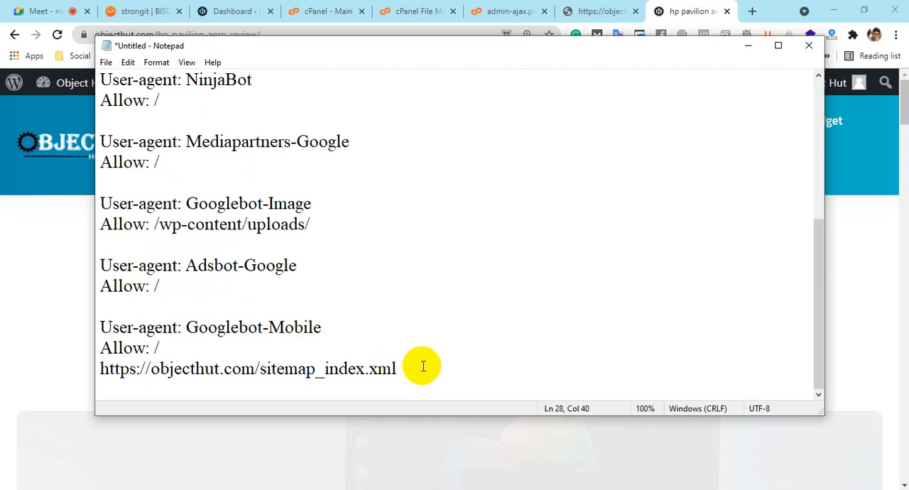
key(Return)
key(Return)
key(Return)
key(Return)
key(Return)
key(Return)
text(sitemap)
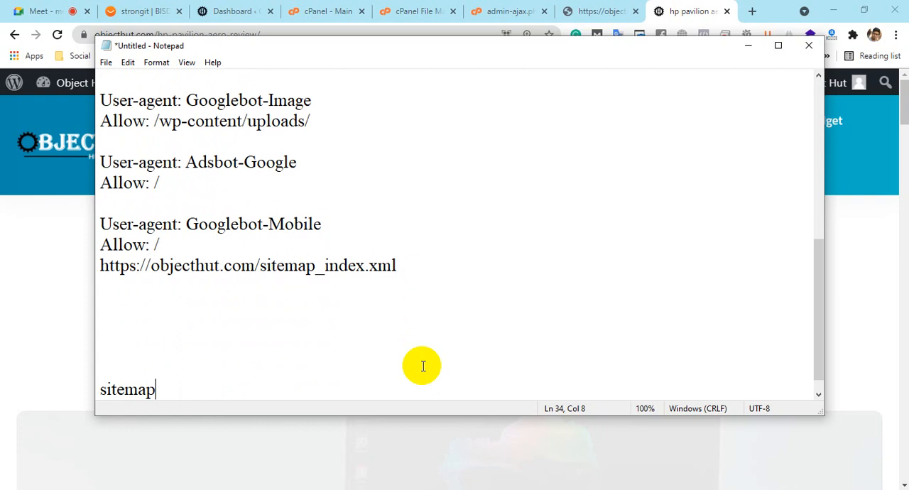
Highlight the HP Pavilion Aero article address in its Disallow rule and return to the sitemap heading
scroll(422, 366, up, 4)
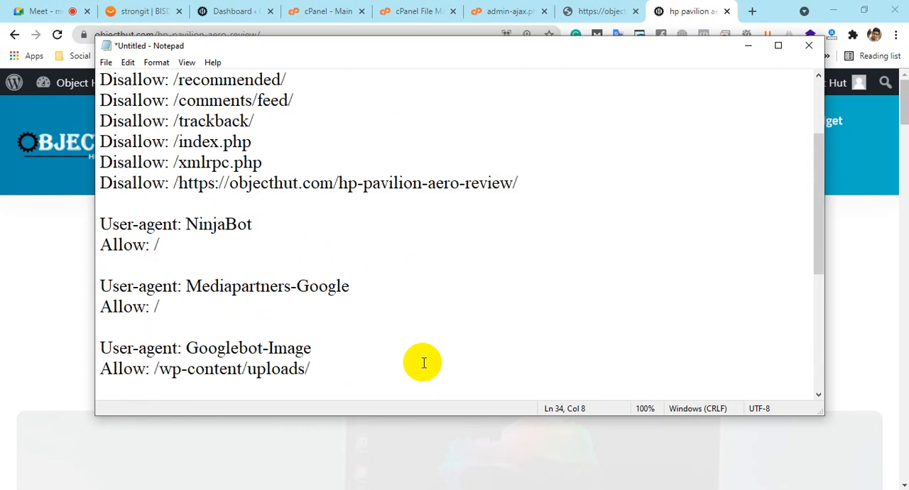
drag(173, 183, 691, 117)
drag(533, 179, 168, 182)
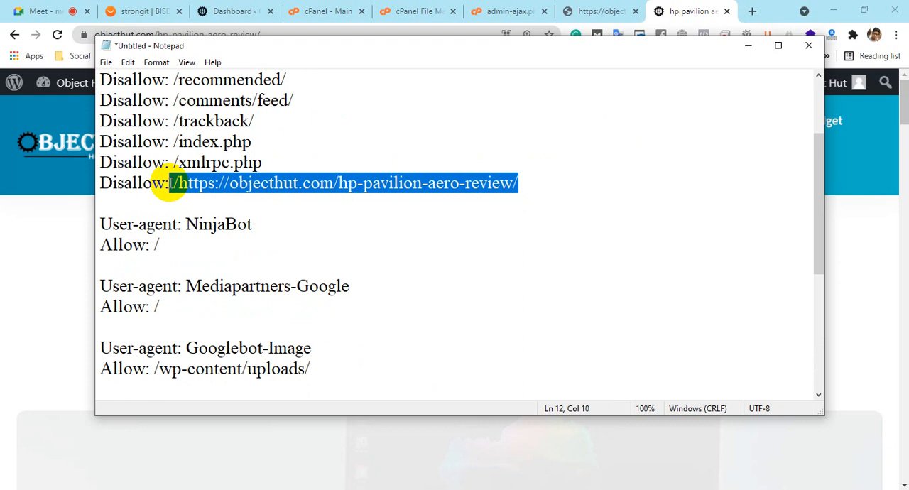
scroll(181, 184, down, 5)
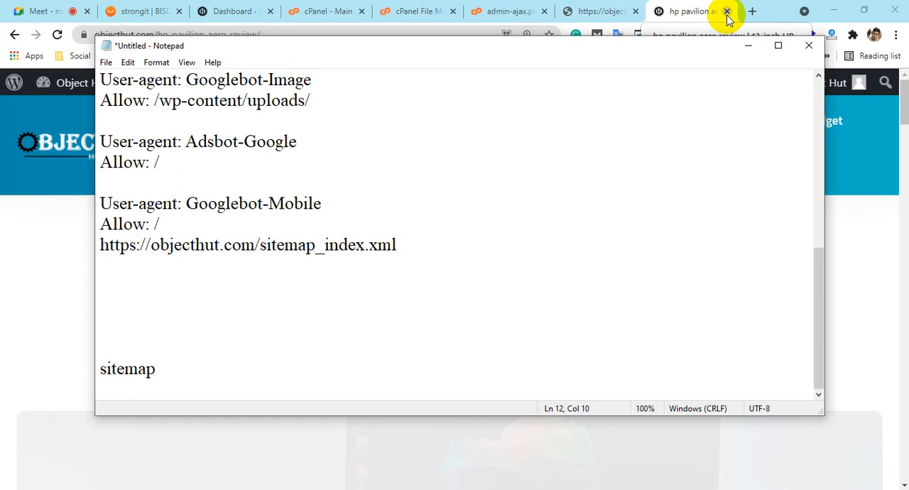
Switch back to Chrome and open makehealthworld.com in a new tab
click(750, 10)
click(751, 10)
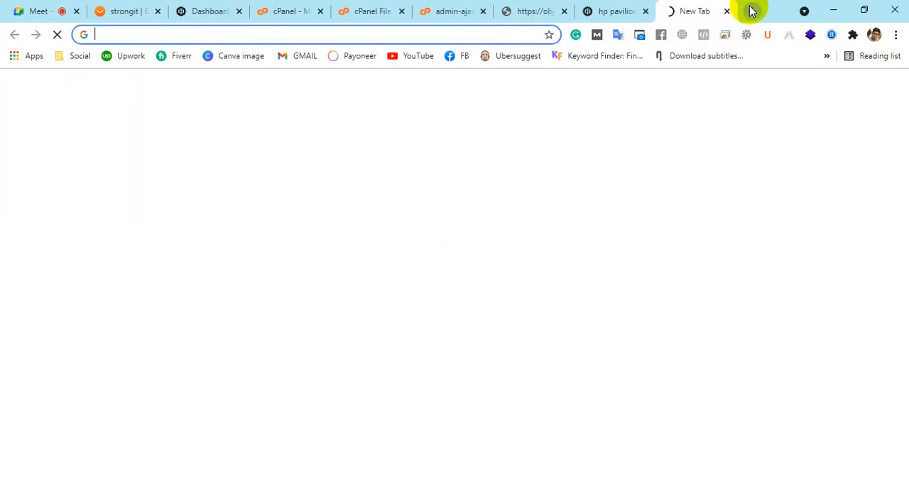
text(mak)
key(Return)
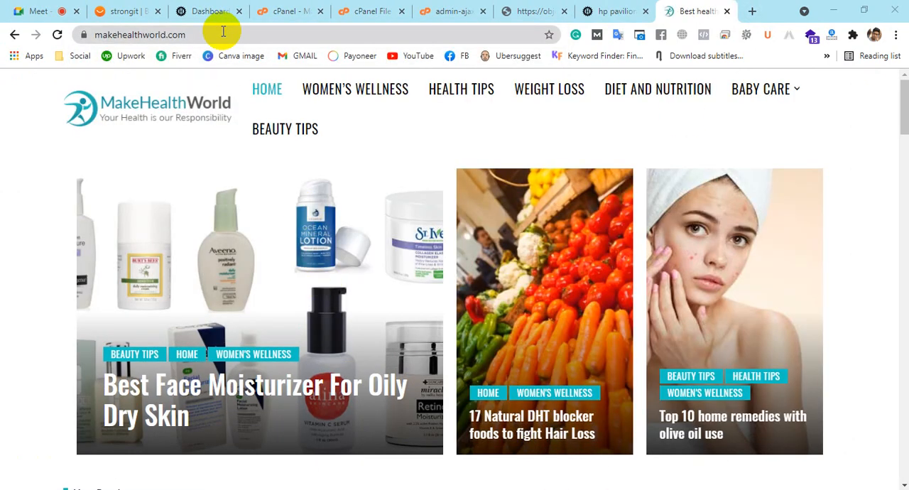
click(223, 31)
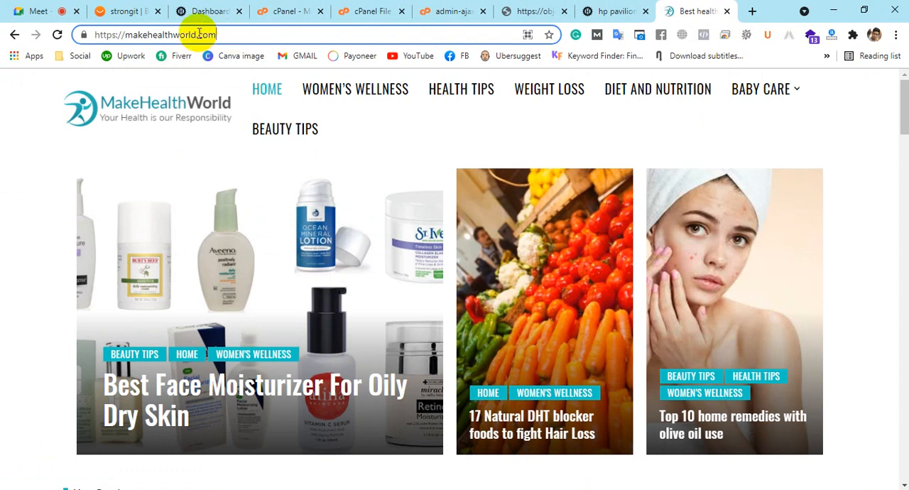
drag(223, 36, 680, 56)
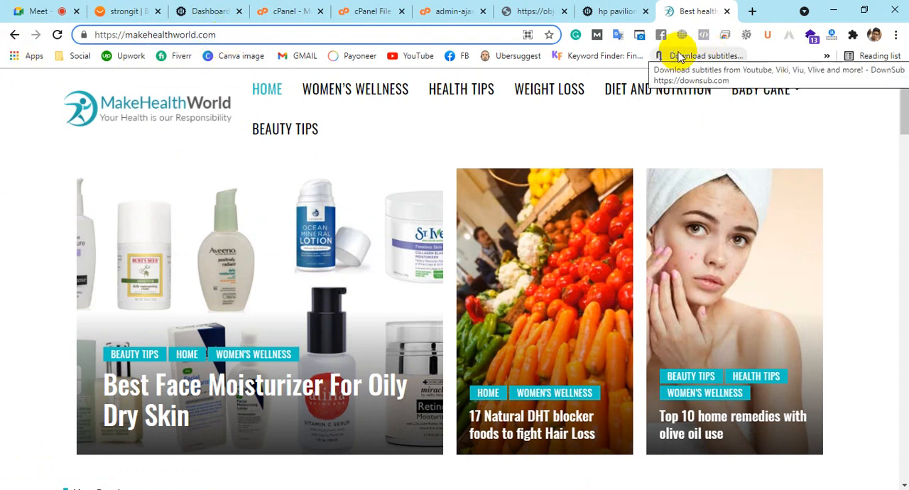
text(/)
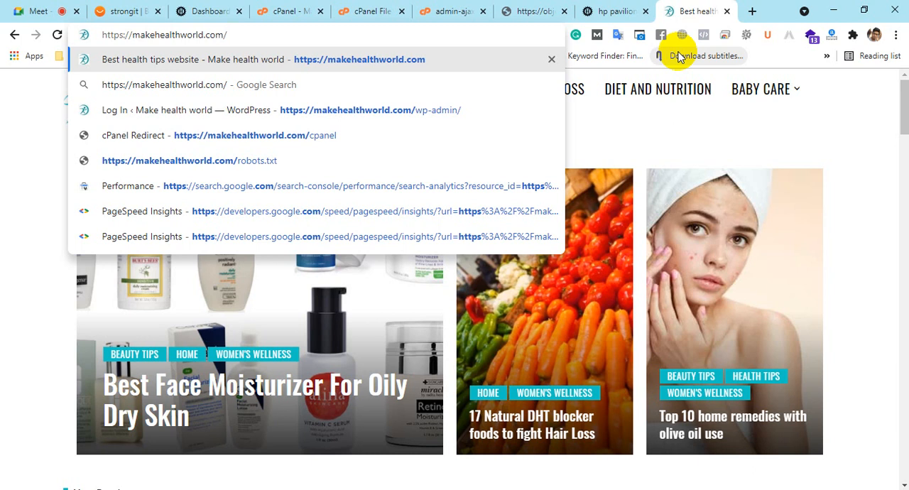
text(site)
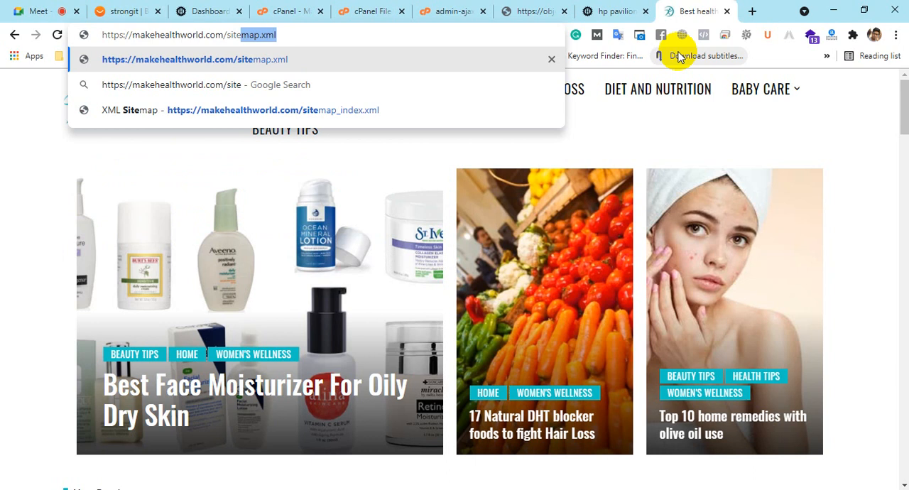
key(Right)
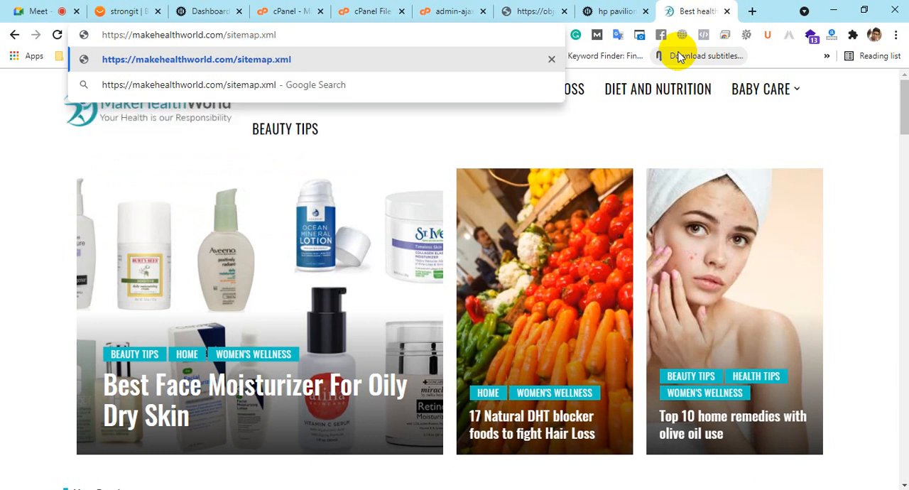
drag(277, 34, 226, 35)
key(ctrl+c)
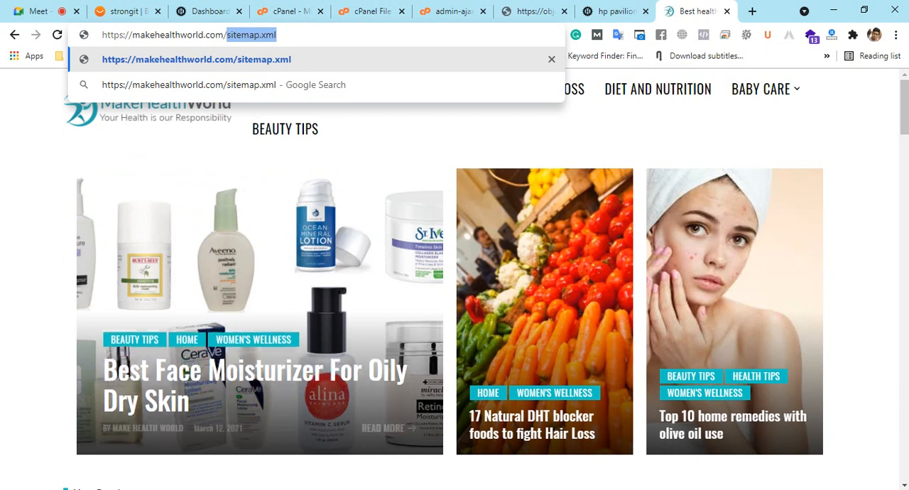
Switch to Notepad and replace the "sitemap" heading at the end of the text with "sitemap.xml"
key(alt+Tab)
click(208, 369)
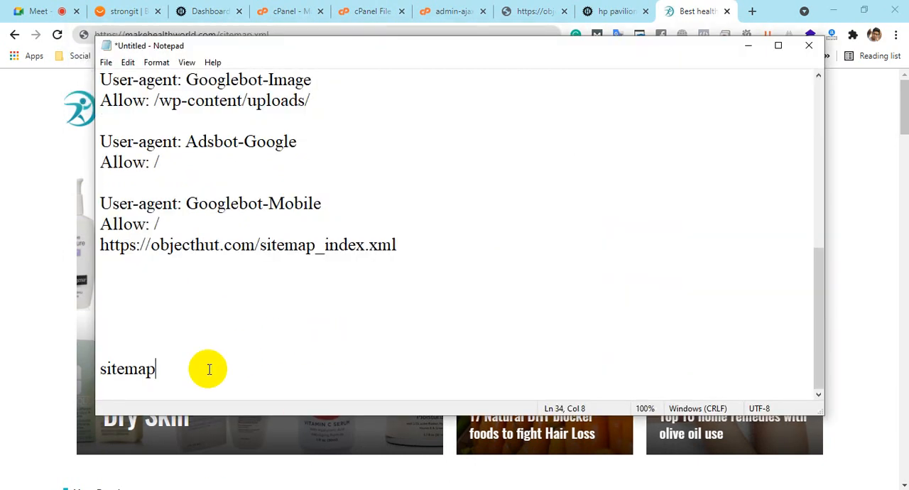
key(ctrl+a)
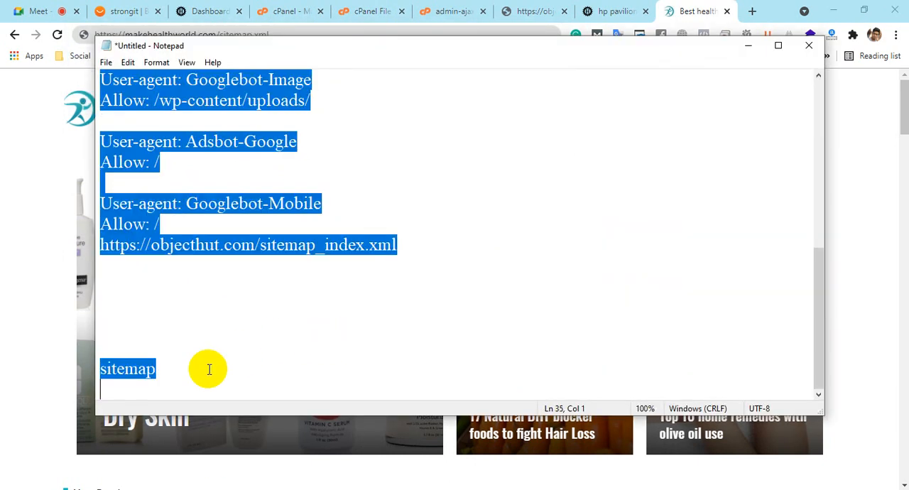
drag(207, 368, 97, 367)
key(ctrl+v)
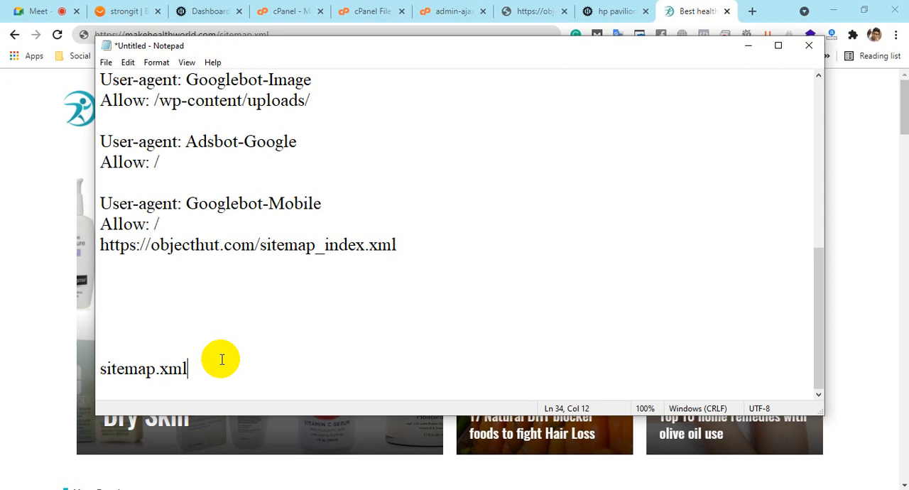
Return to the Make Health World tab in Chrome and change the address ending to sitemap_index.xml
click(668, 11)
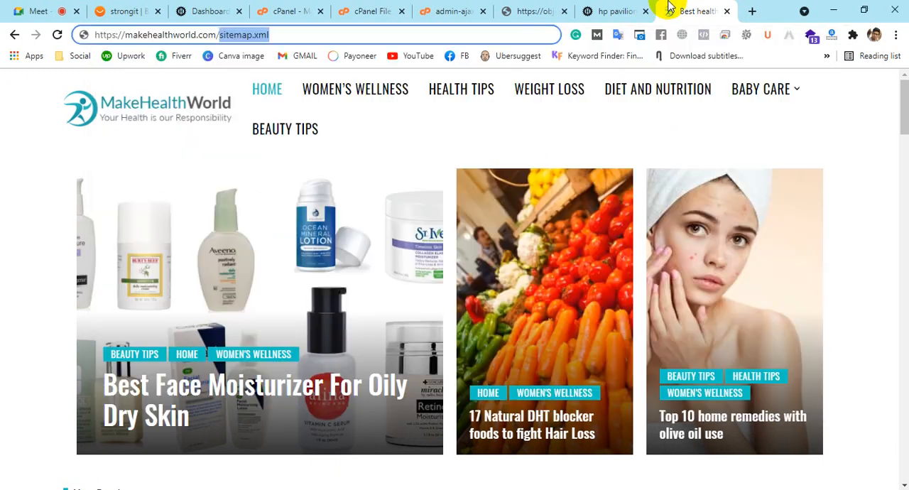
click(260, 33)
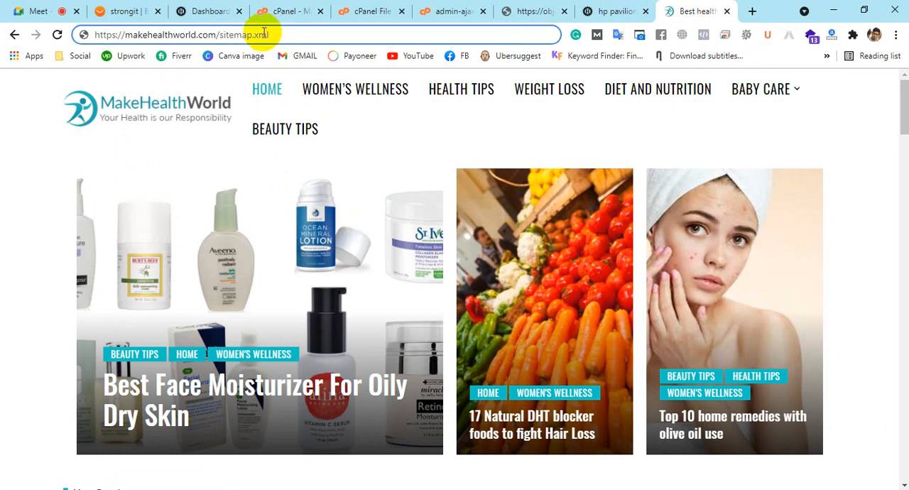
drag(252, 34, 416, 34)
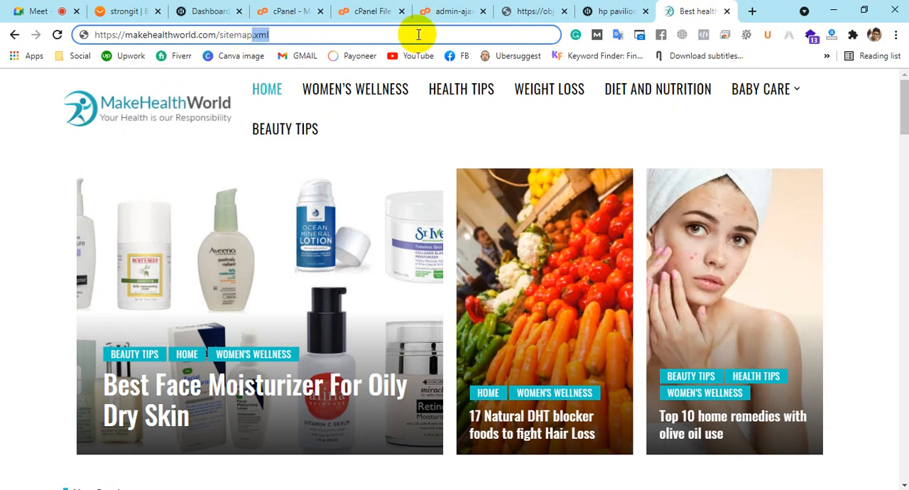
text(_)
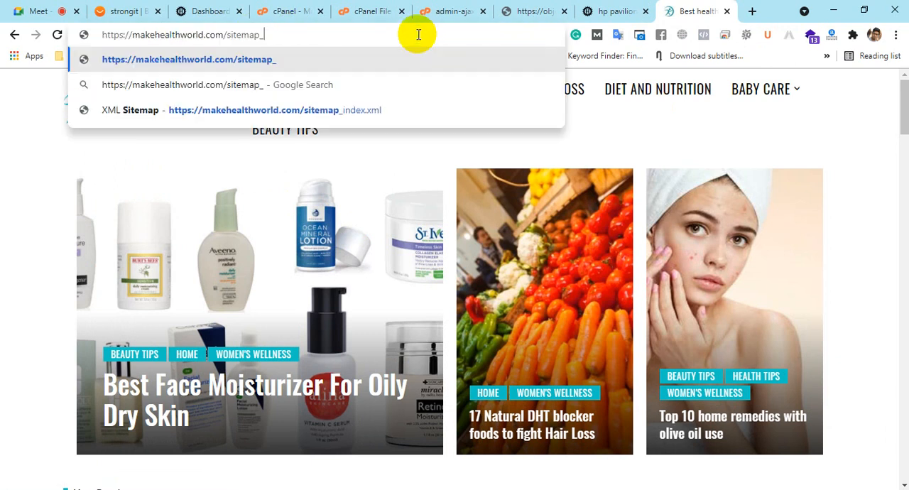
text(ndex)
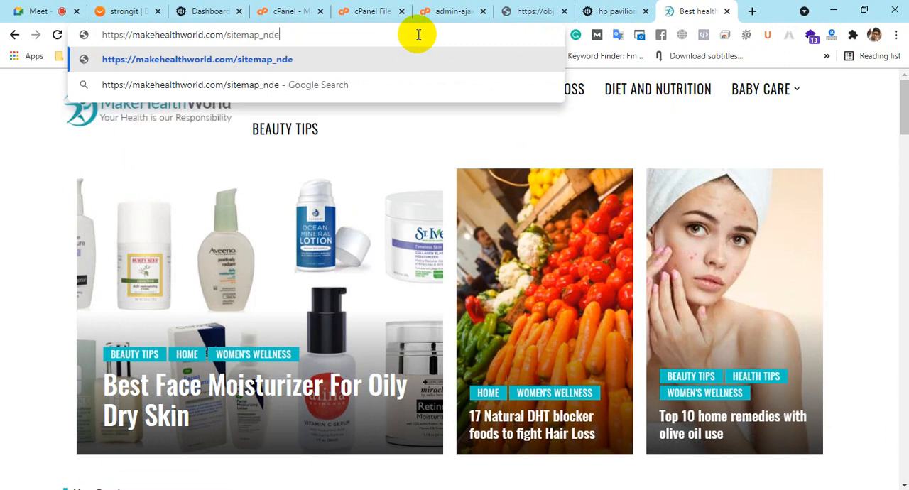
key(BackSpace)
key(BackSpace)
key(BackSpace)
key(BackSpace)
text(index.xml)
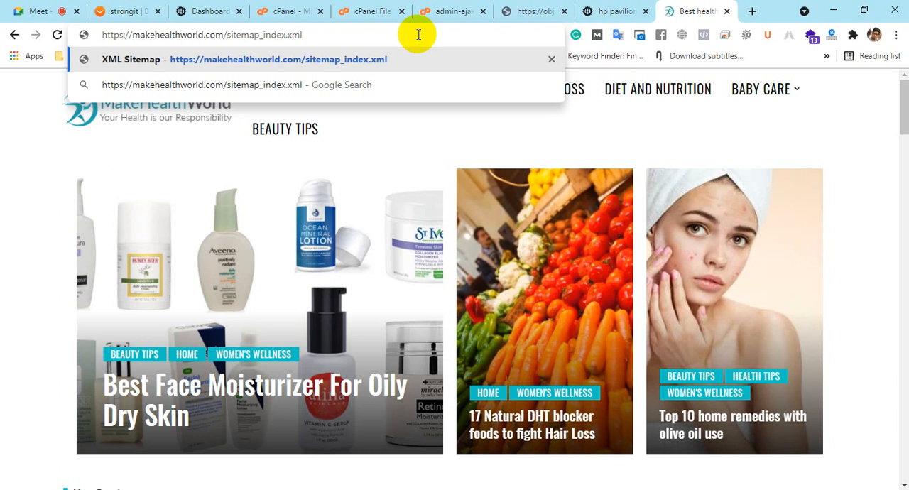
Highlight sitemap_index.xml in the address and load the site's XML sitemap page
click(296, 34)
drag(296, 34, 226, 34)
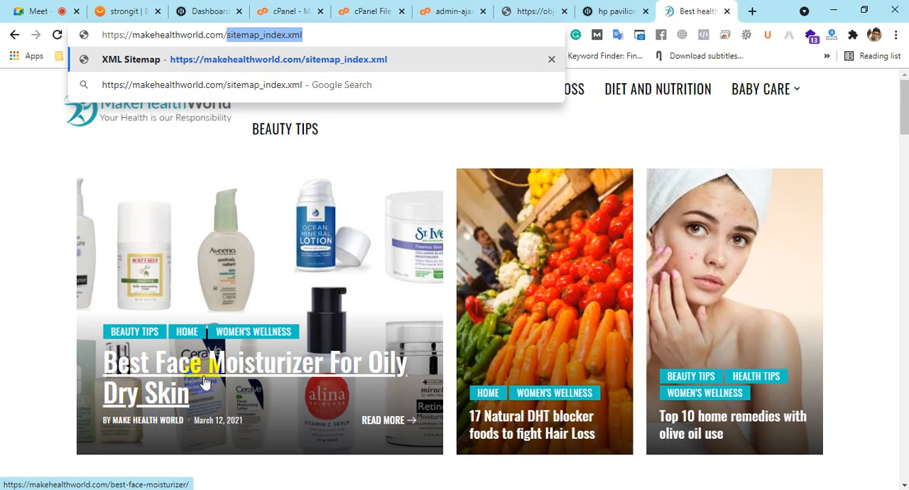
key(Return)
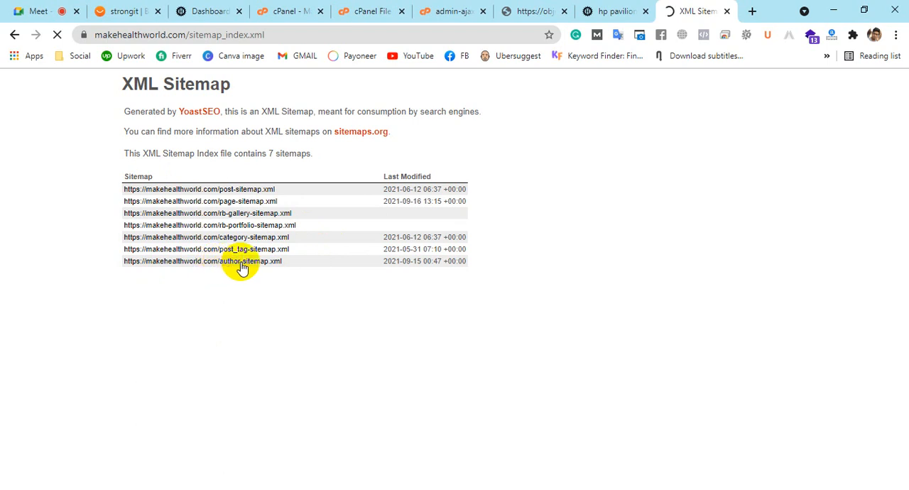
Check the Google Meet call and its participants, and return to the XML sitemap page
click(13, 12)
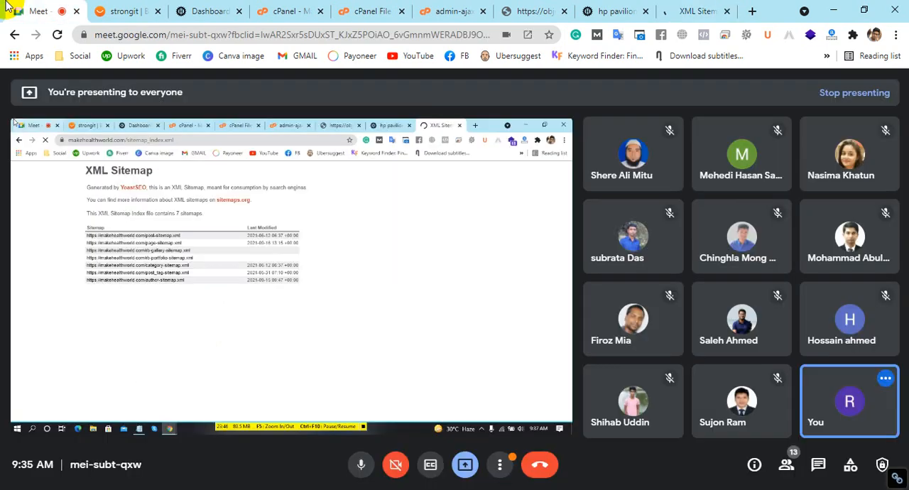
click(580, 149)
click(671, 11)
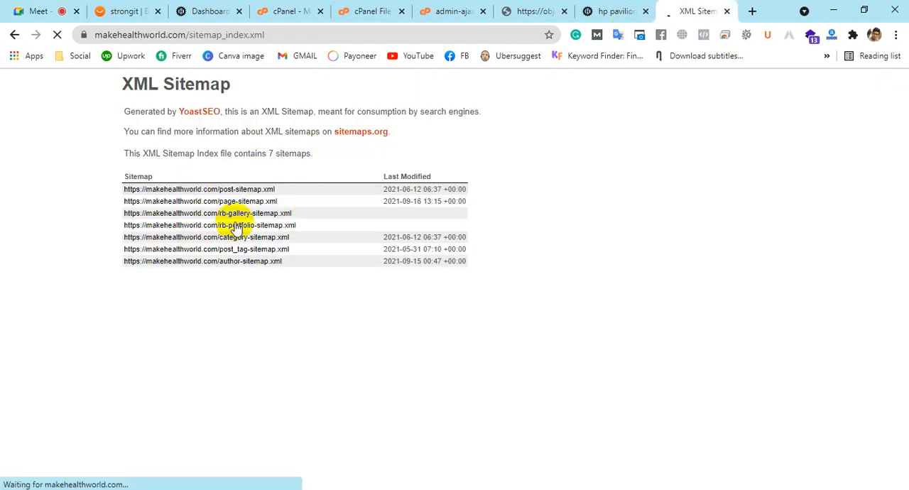
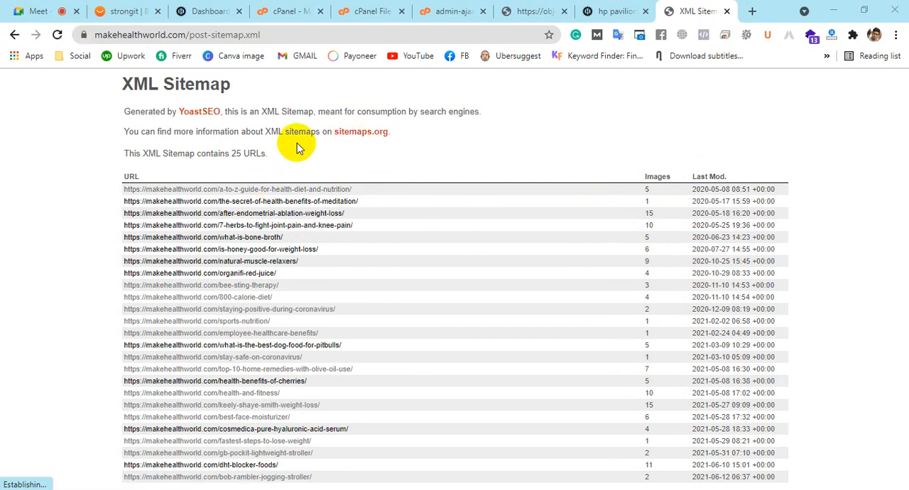
Change the ending of the Make Health World address to sitemap.xml and load that page
drag(188, 35, 287, 37)
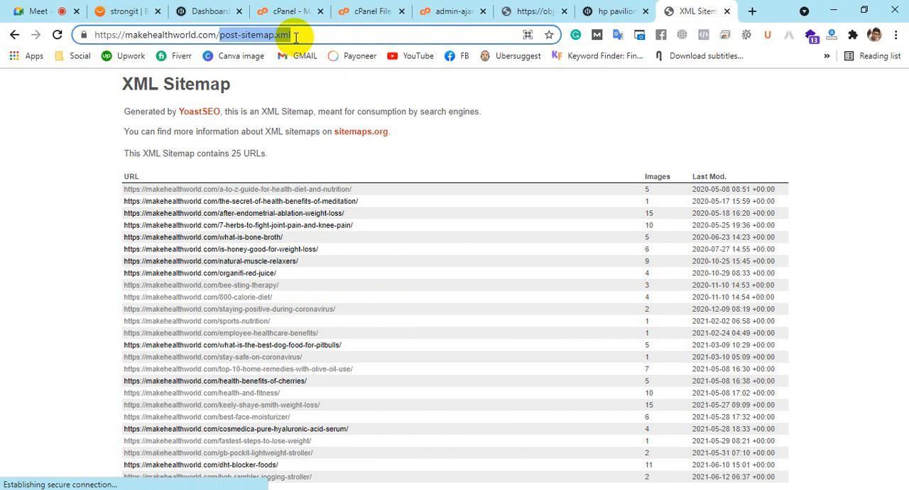
text(sit)
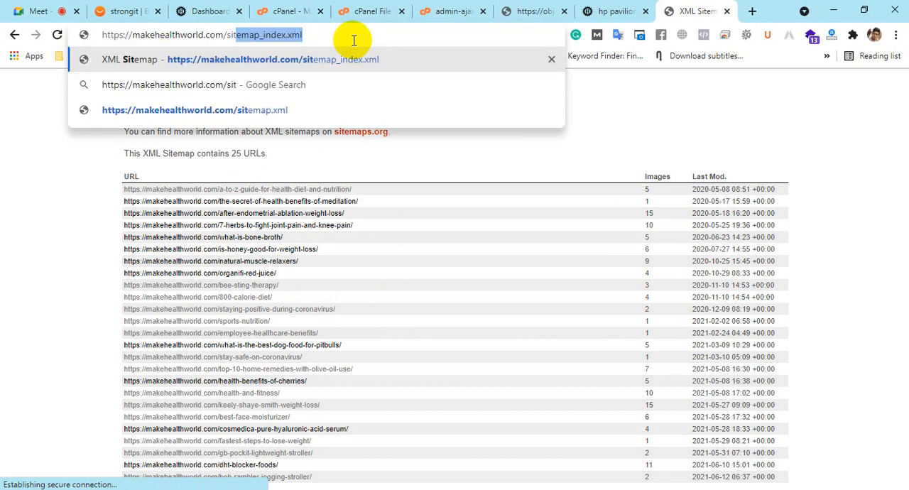
text(emap.xml)
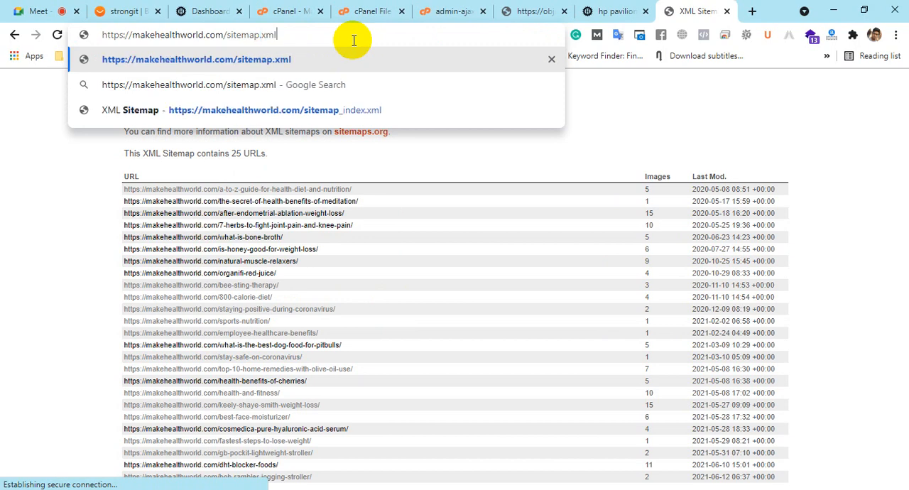
key(Return)
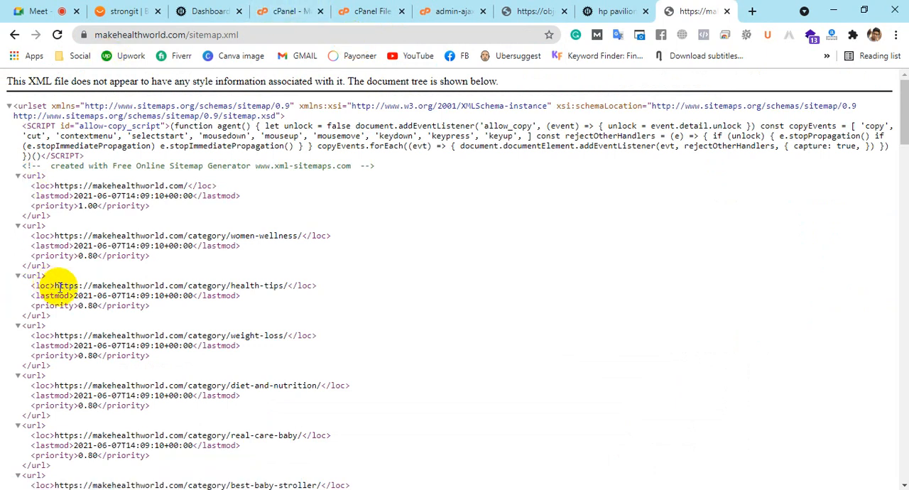
Highlight the last-modified date of the health-tips entry and look through the sitemap's list of URLs
drag(36, 296, 121, 300)
click(78, 311)
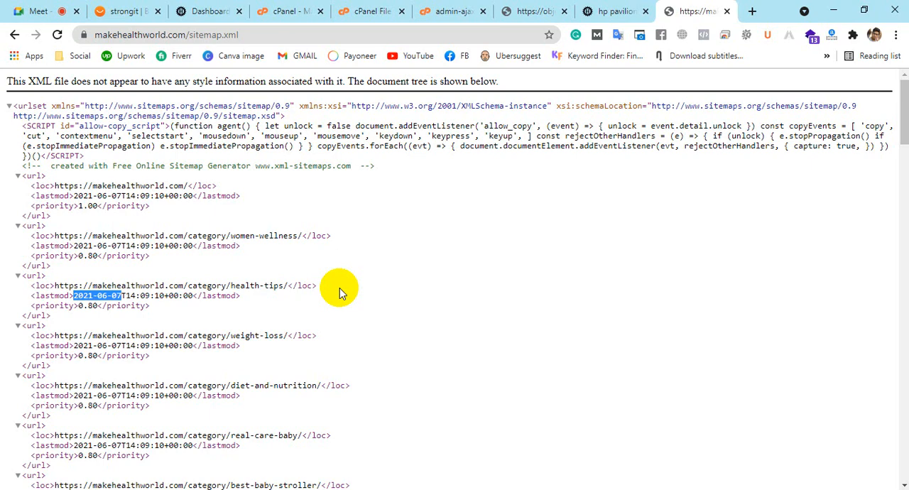
scroll(339, 292, down, 20)
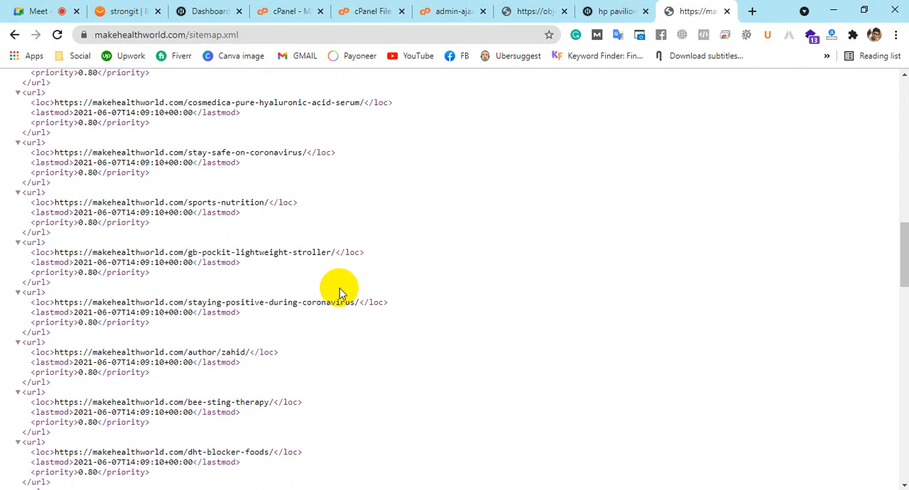
scroll(337, 293, down, 20)
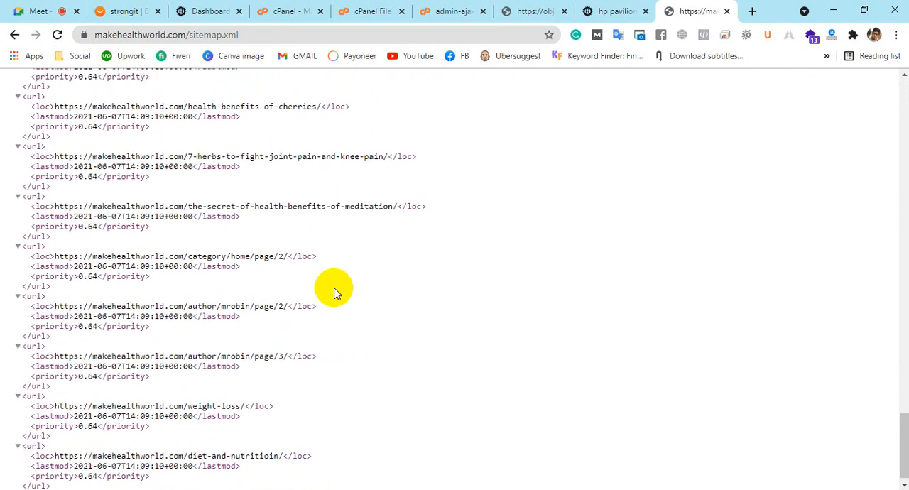
scroll(335, 292, up, 20)
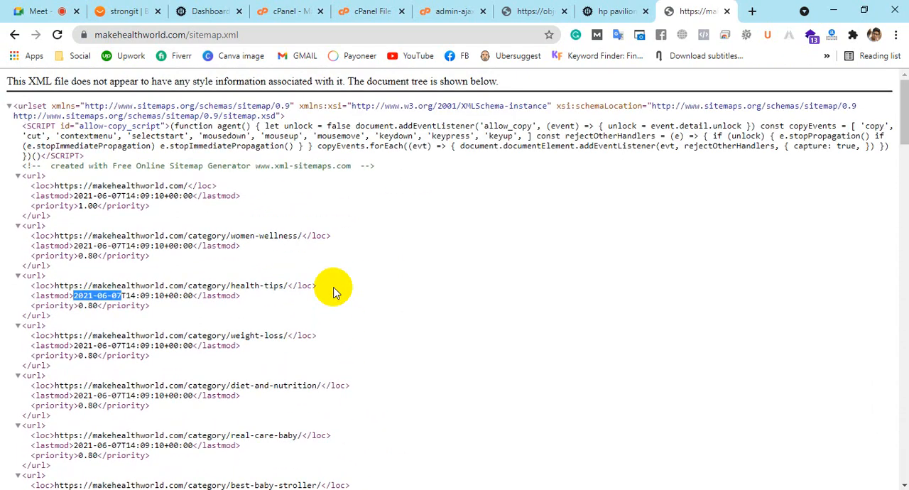
scroll(335, 292, down, 2)
scroll(336, 292, up, 2)
click(335, 291)
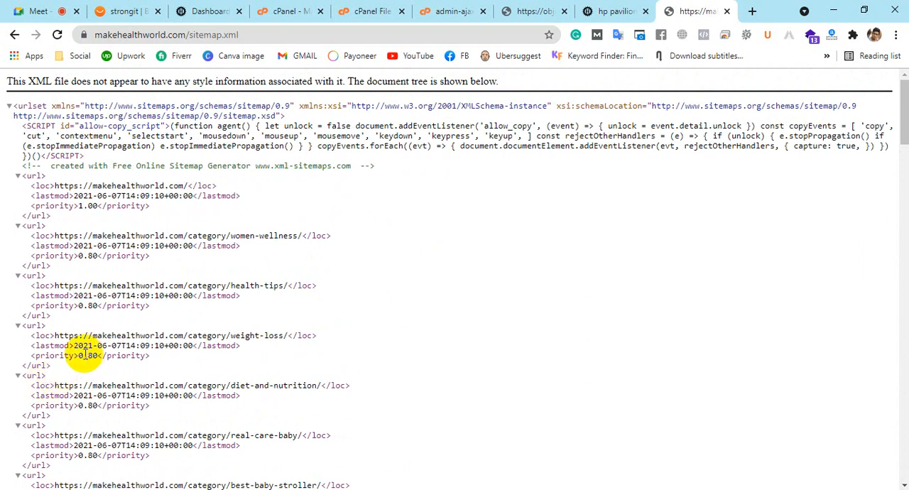
Highlight the last-modified date of the weight-loss entry and compare it with the entries further down the sitemap
drag(74, 347, 122, 346)
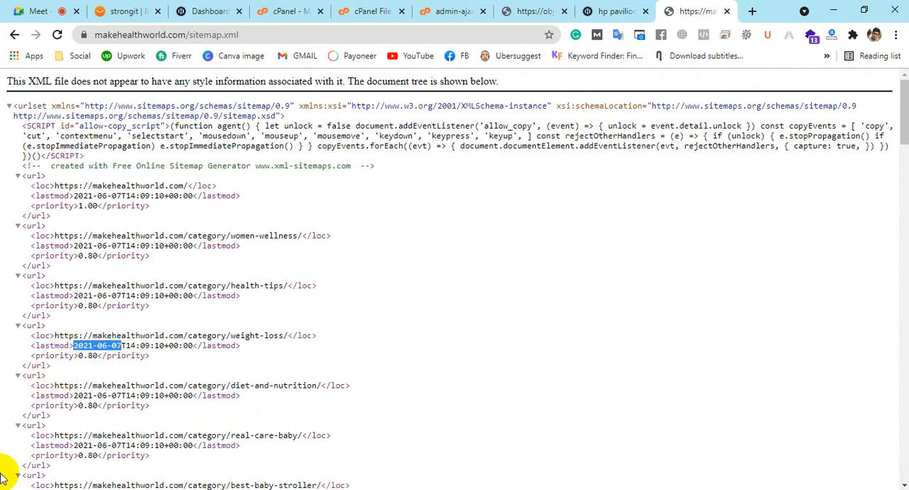
scroll(473, 356, down, 15)
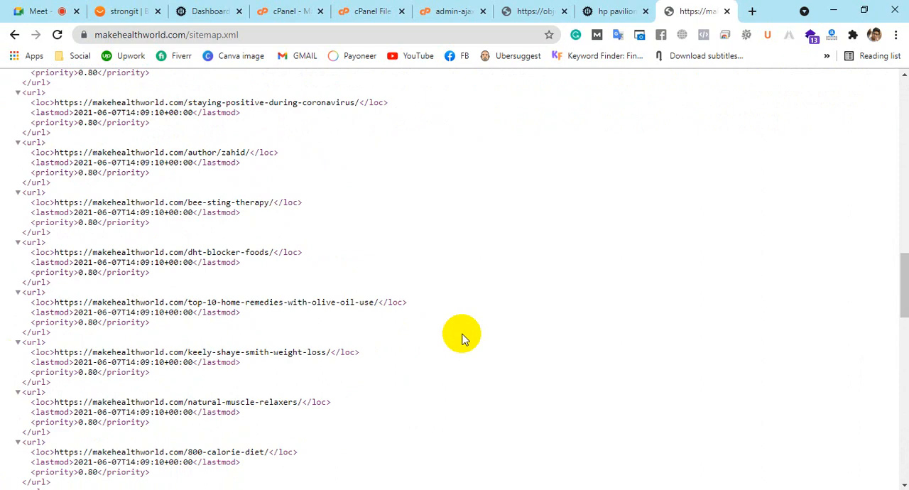
scroll(461, 337, up, 20)
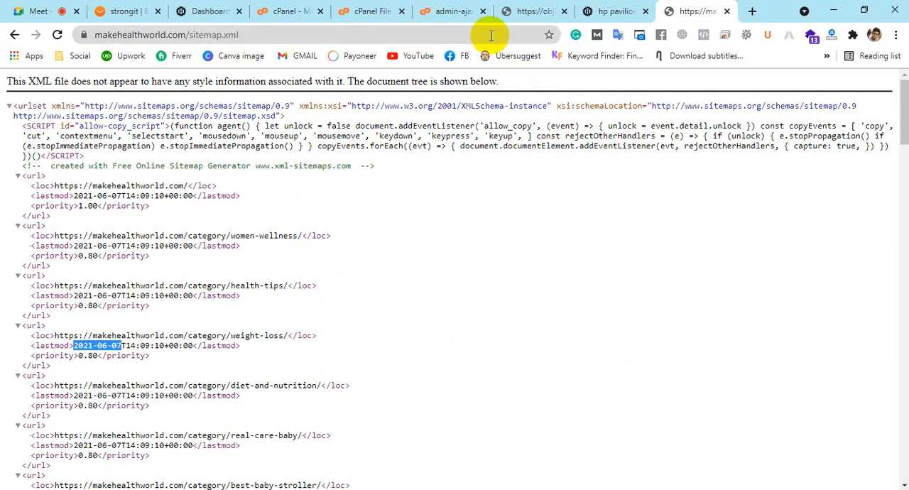
Switch to the Object Hut WordPress dashboard and open the Features settings of Yoast SEO
click(204, 12)
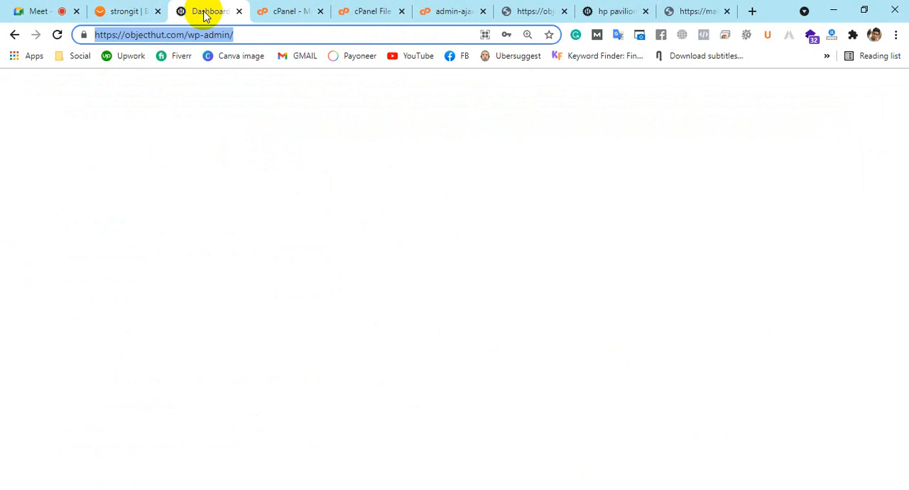
scroll(242, 298, down, 3)
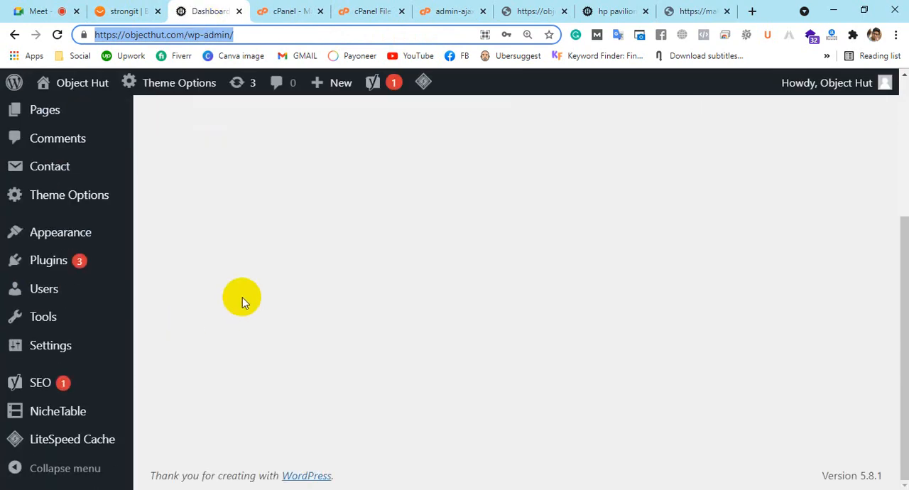
mouse_move(15, 381)
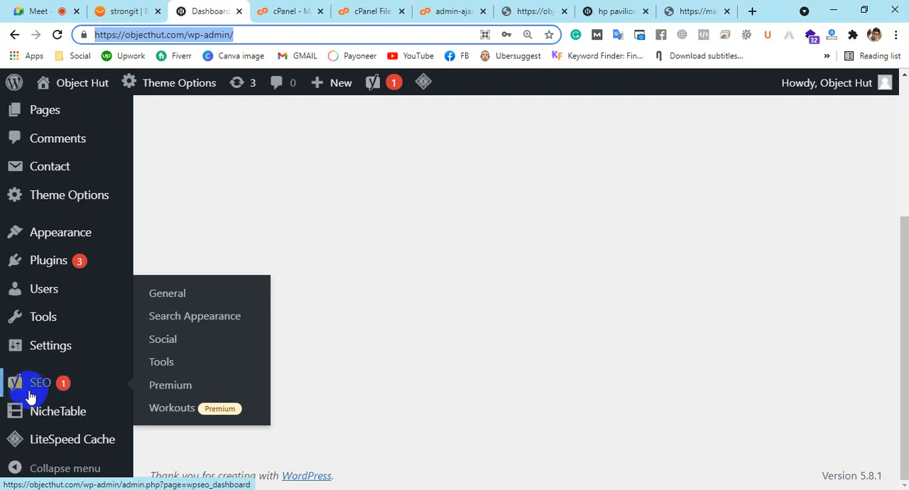
click(39, 385)
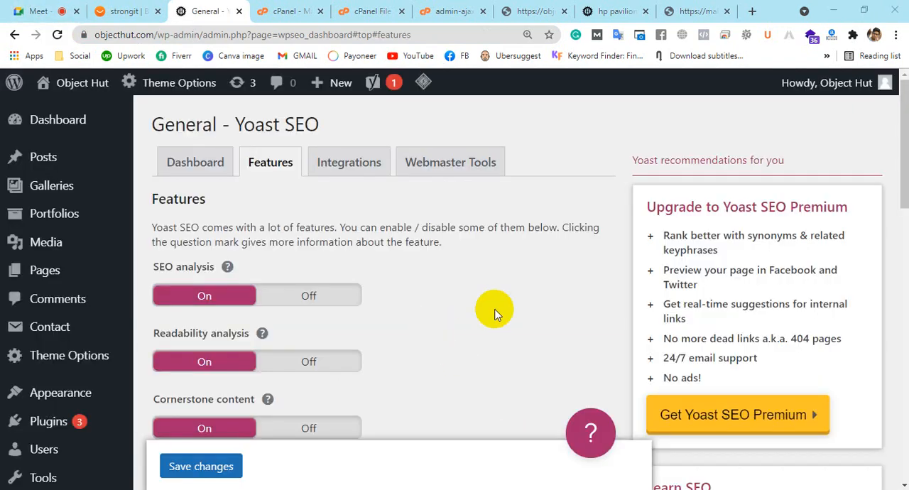
Expand the help for the XML sitemaps feature, open the site's XML sitemap from it, and highlight sitemap_index.xml in the address
scroll(492, 310, down, 5)
scroll(496, 313, down, 4)
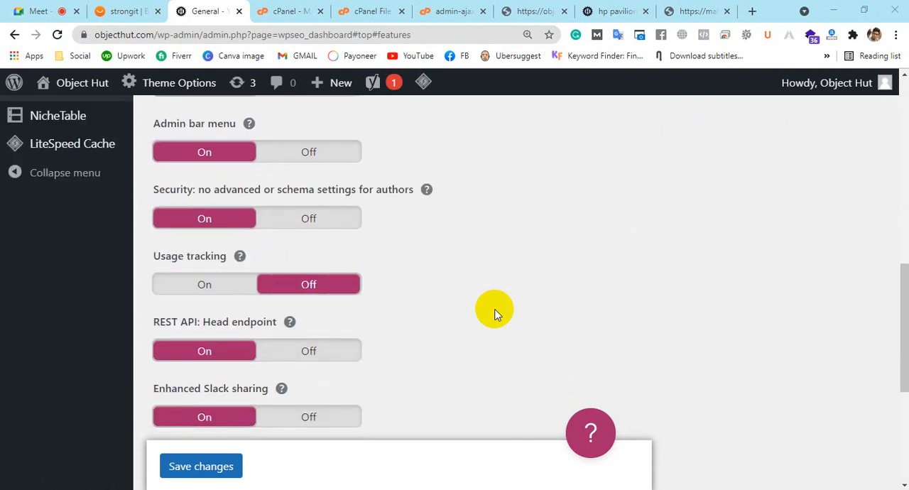
scroll(496, 313, up, 6)
scroll(495, 313, down, 2)
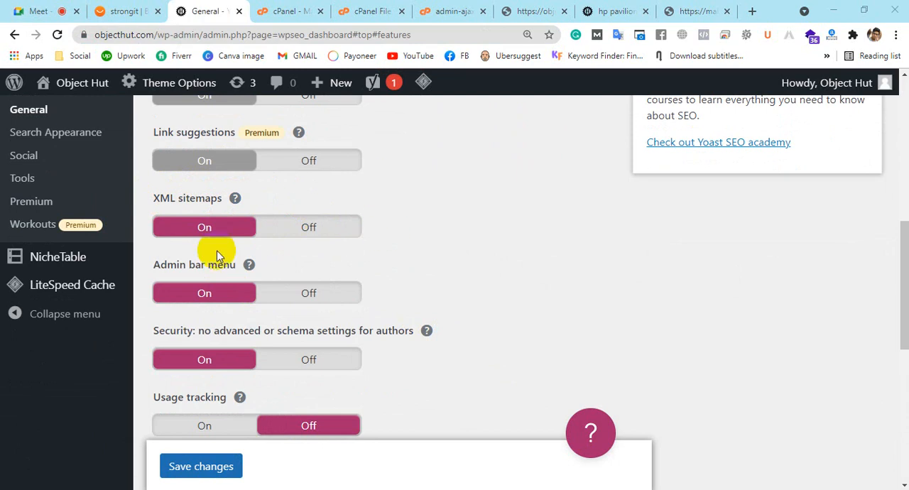
click(235, 199)
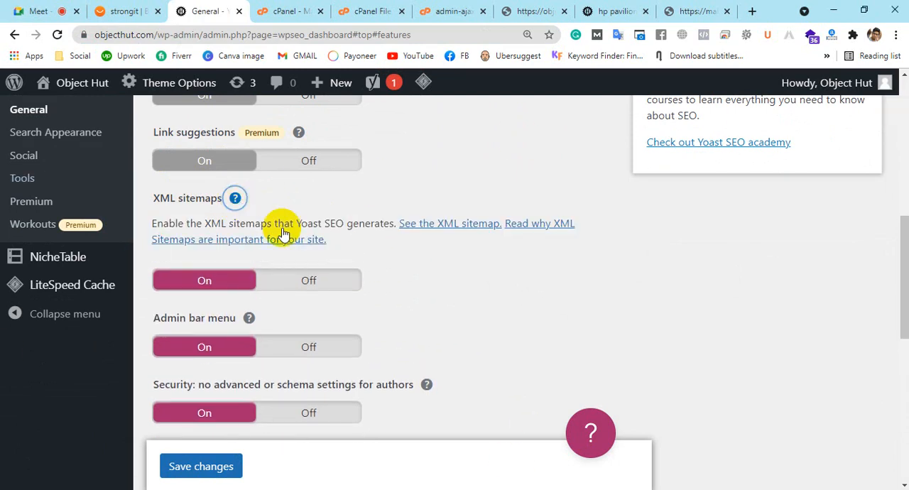
click(440, 232)
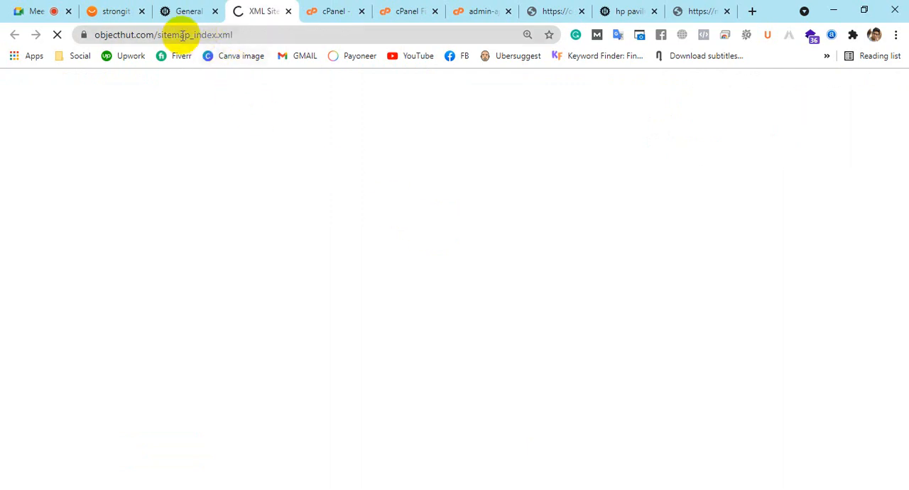
drag(157, 36, 257, 34)
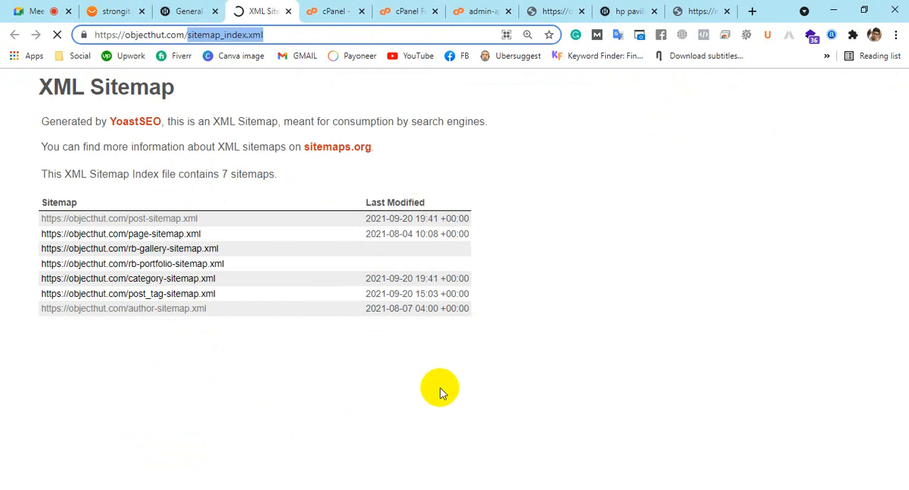
Search Google for "sitemap generator" in a new browser tab and open the XML-Sitemaps.com result
click(752, 11)
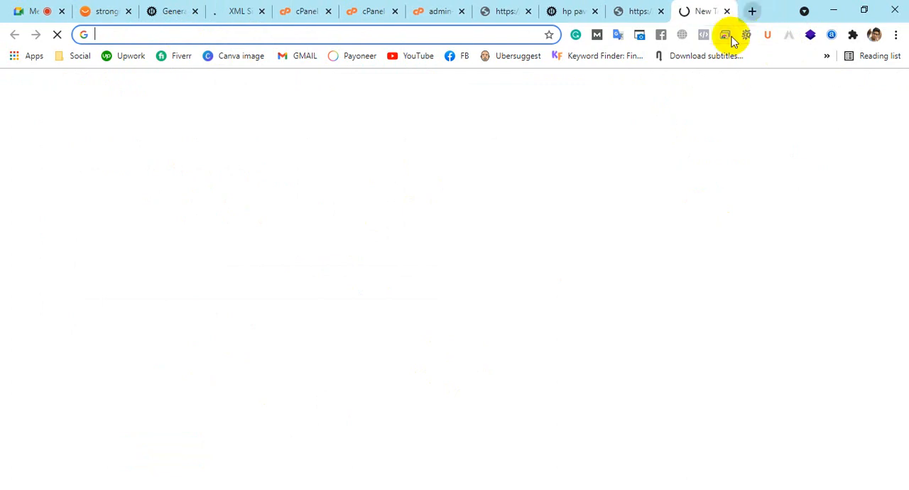
text(site:)
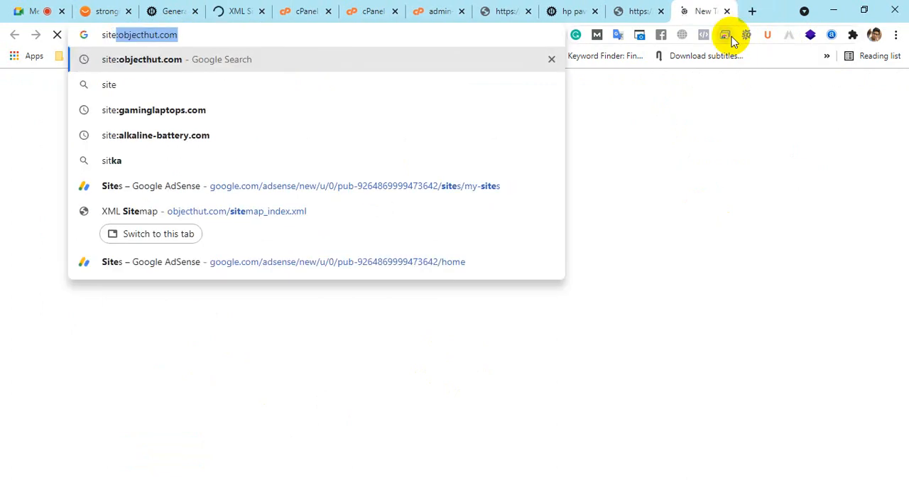
key(BackSpace)
key(BackSpace)
text(ma)
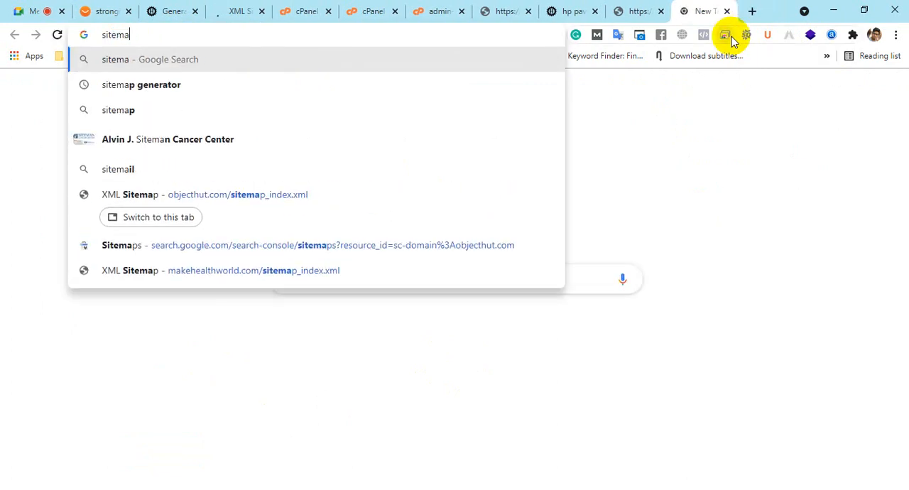
text(p)
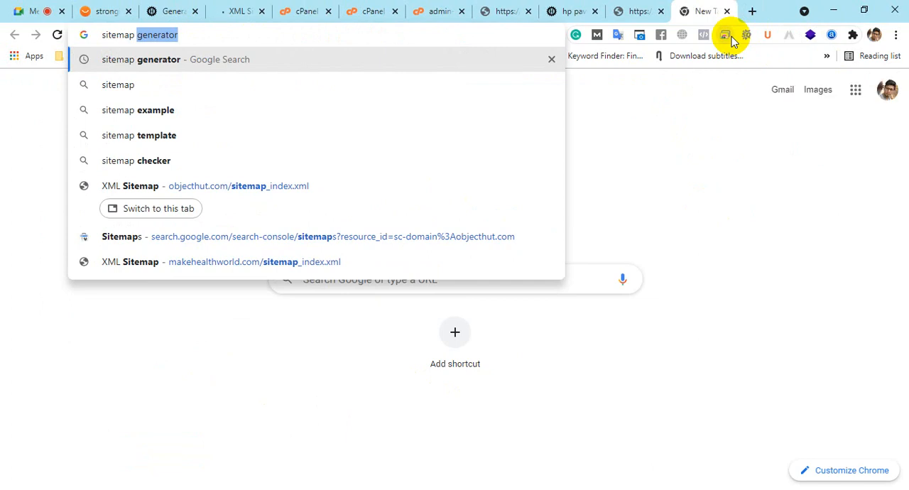
key(Return)
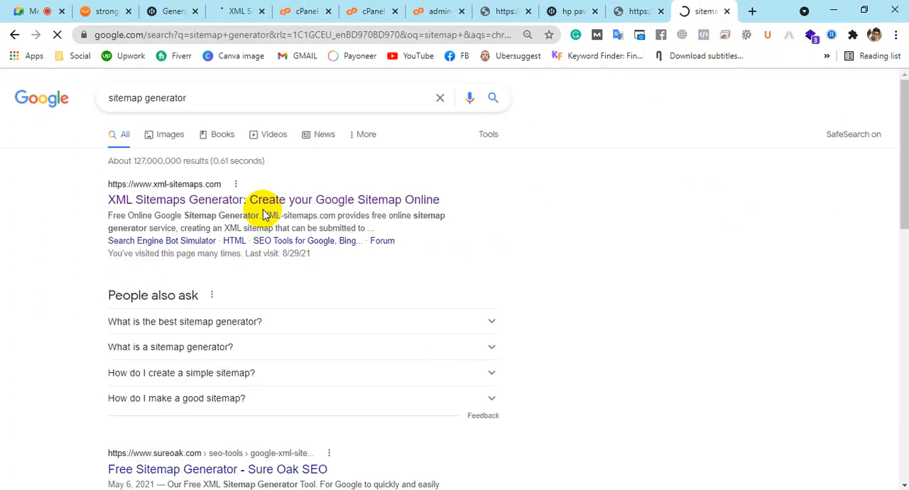
click(155, 196)
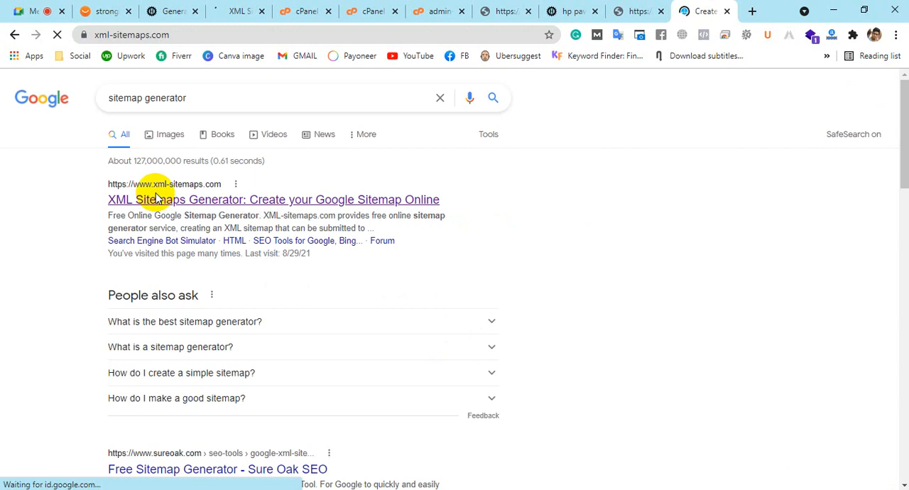
click(174, 34)
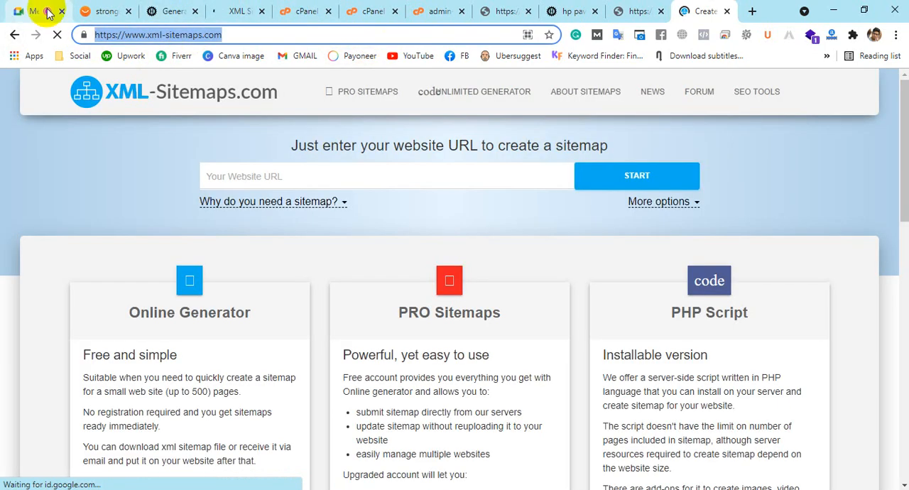
click(36, 11)
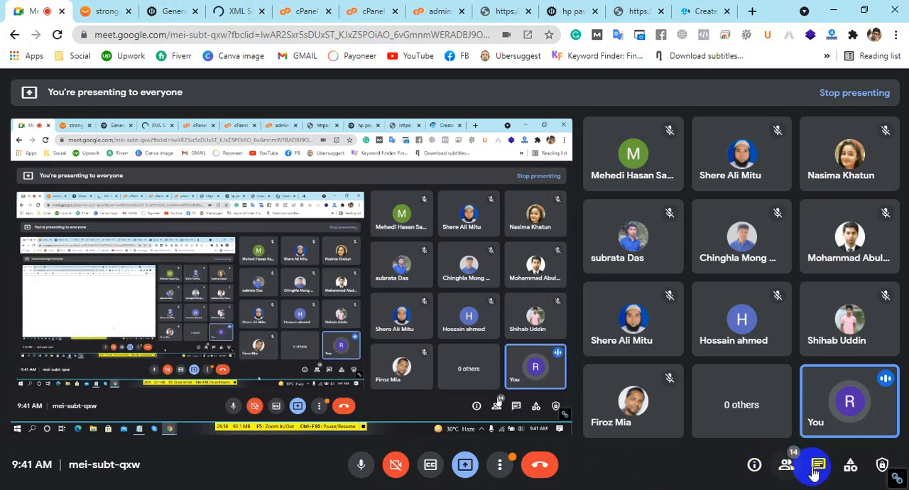
click(818, 467)
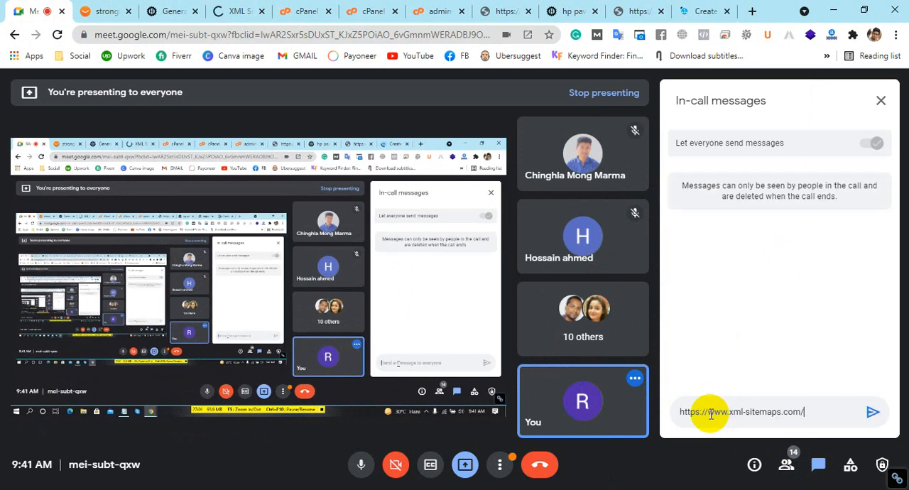
key(Return)
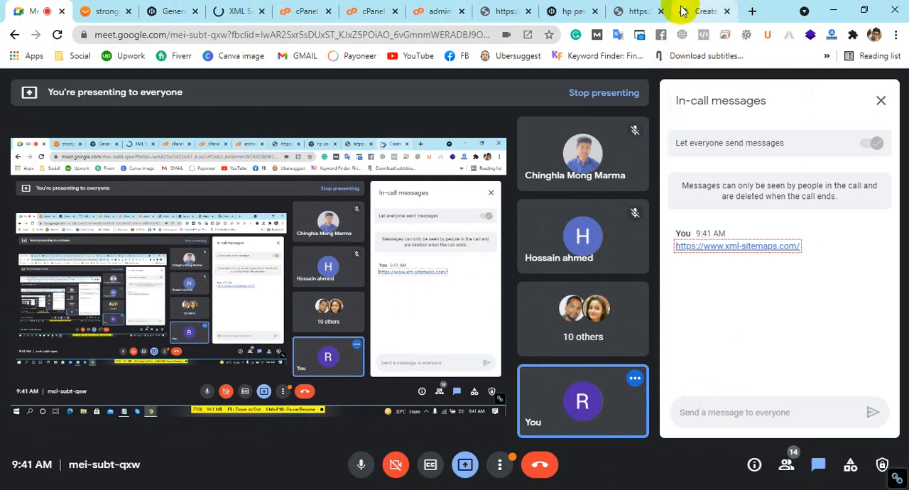
Return to the XML-Sitemaps.com page and look over its sitemap generator options
click(702, 11)
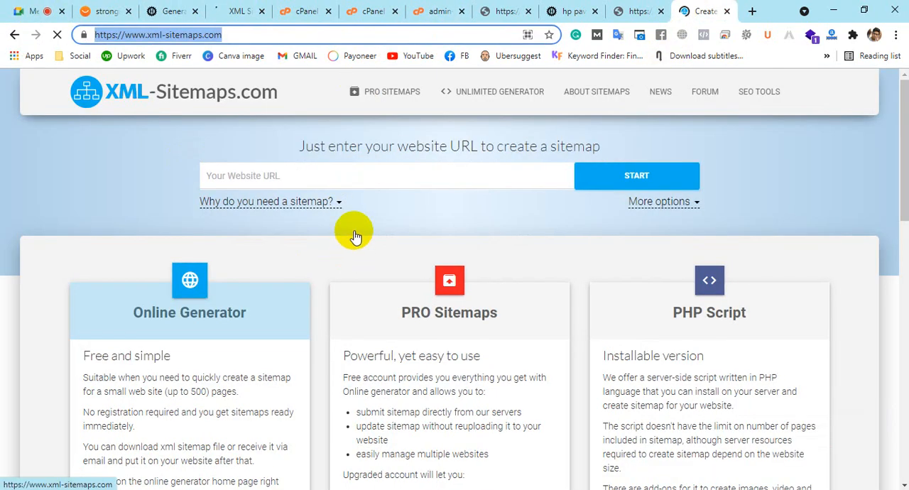
scroll(741, 284, down, 4)
scroll(561, 292, up, 4)
click(172, 11)
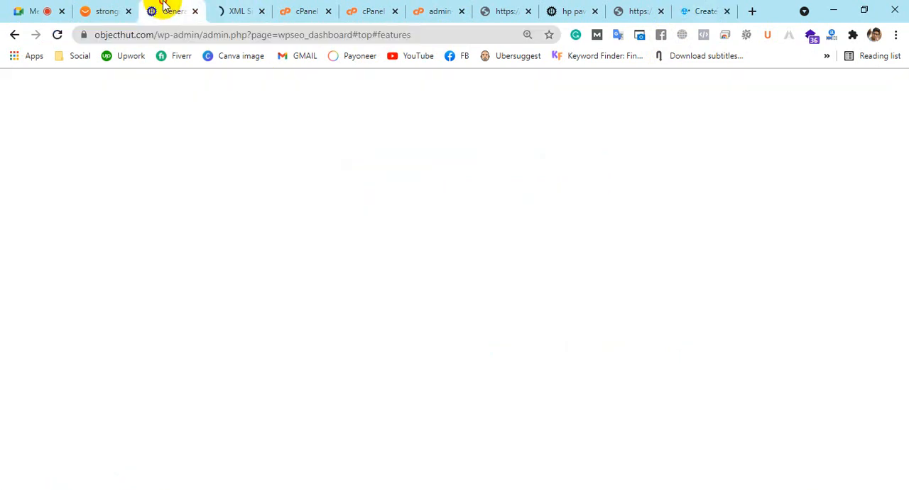
click(141, 35)
click(147, 35)
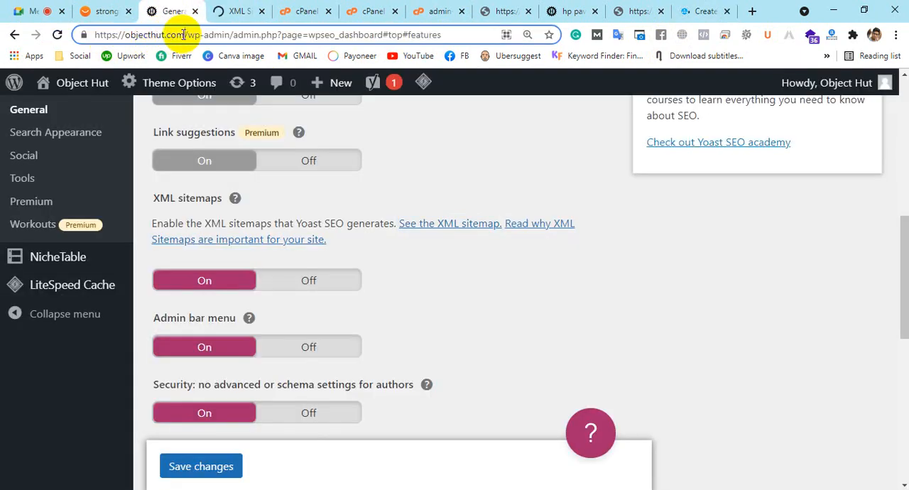
drag(183, 35, 2, 56)
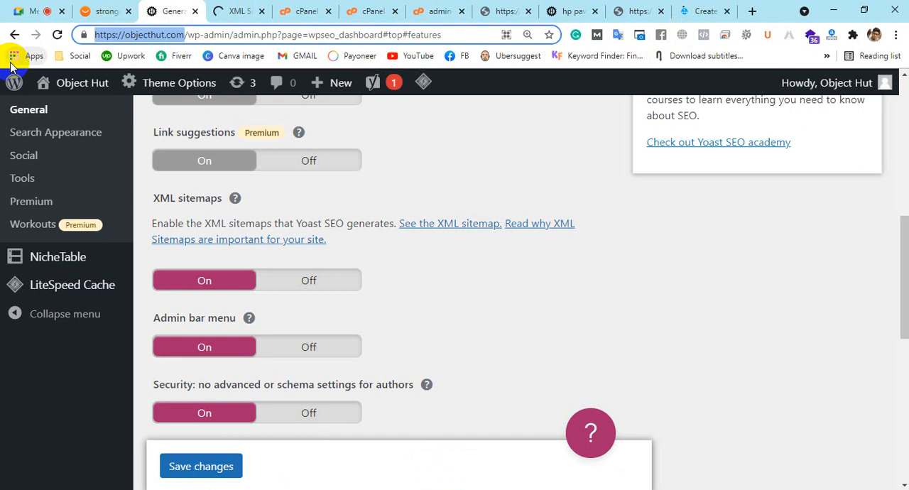
Return to the XML-Sitemaps.com crawl of objecthut.com and open the sitemap details once crawling completes
click(705, 11)
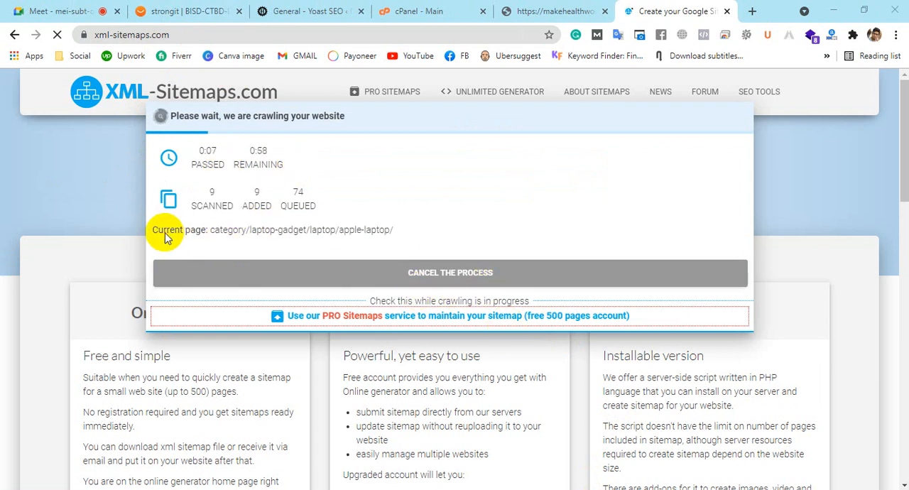
drag(213, 234, 360, 231)
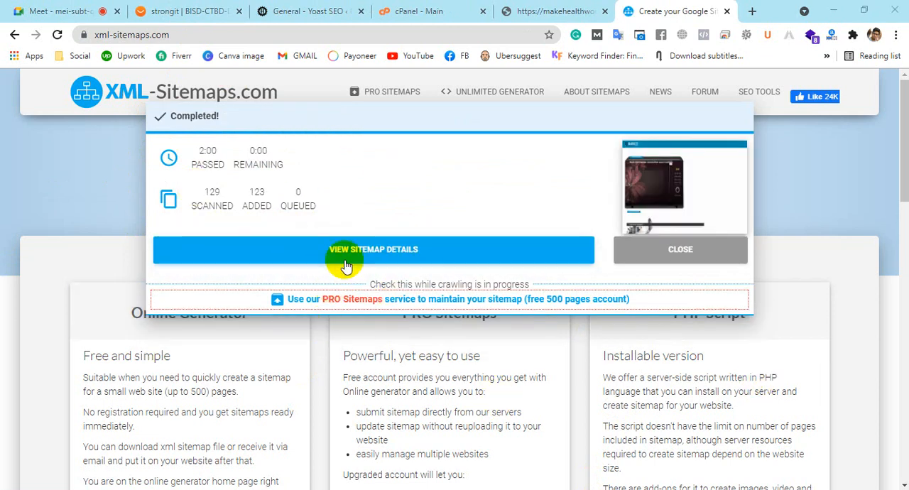
click(365, 258)
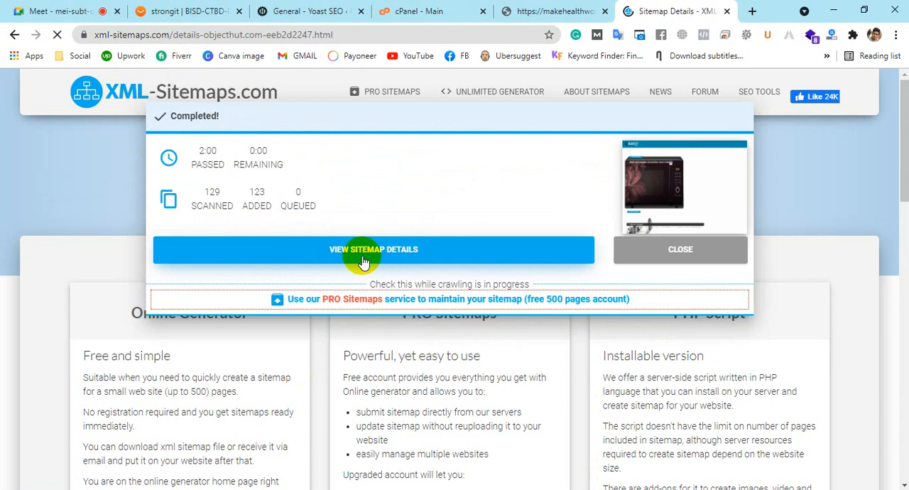
Look over the objecthut.com sitemap details page, including its URL preview, other downloads and sitemap viewing options
scroll(363, 261, down, 5)
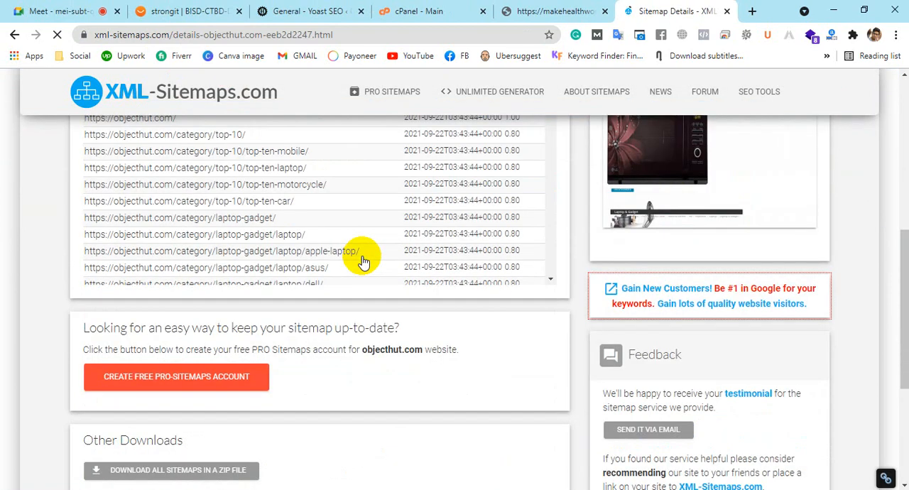
scroll(640, 344, up, 2)
scroll(365, 314, down, 5)
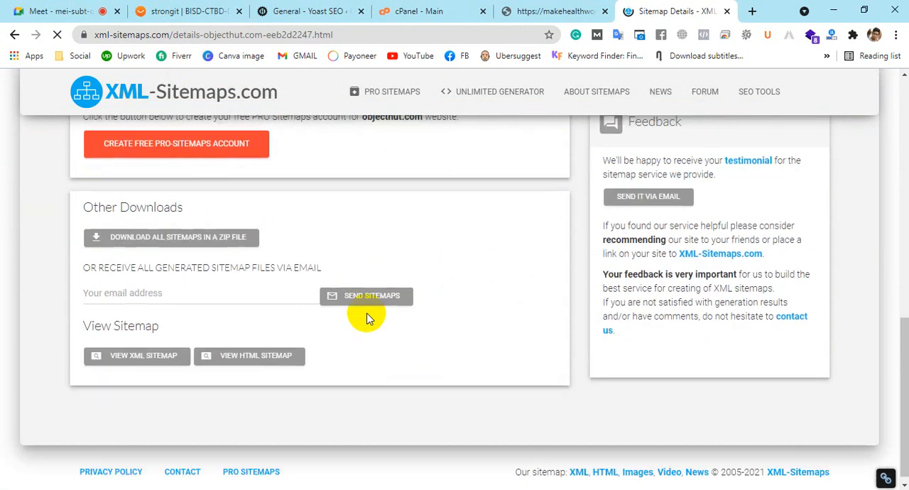
scroll(357, 309, up, 1)
scroll(309, 309, up, 3)
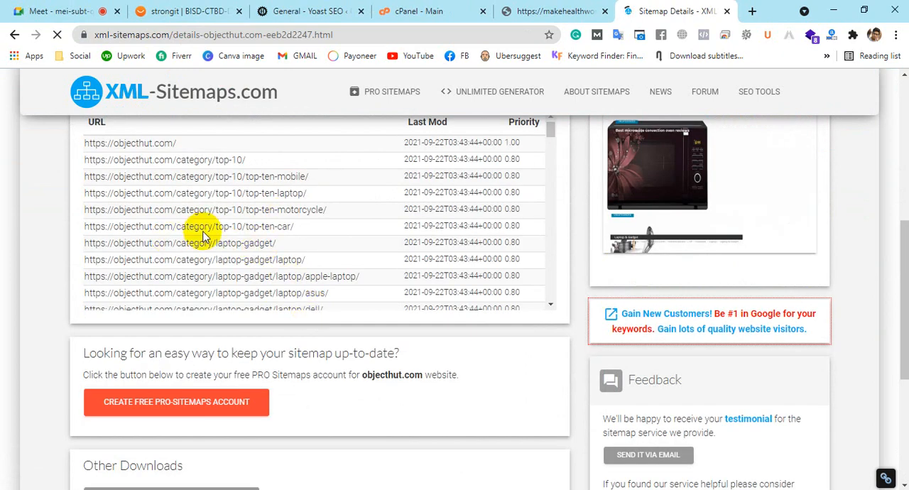
scroll(278, 310, down, 2)
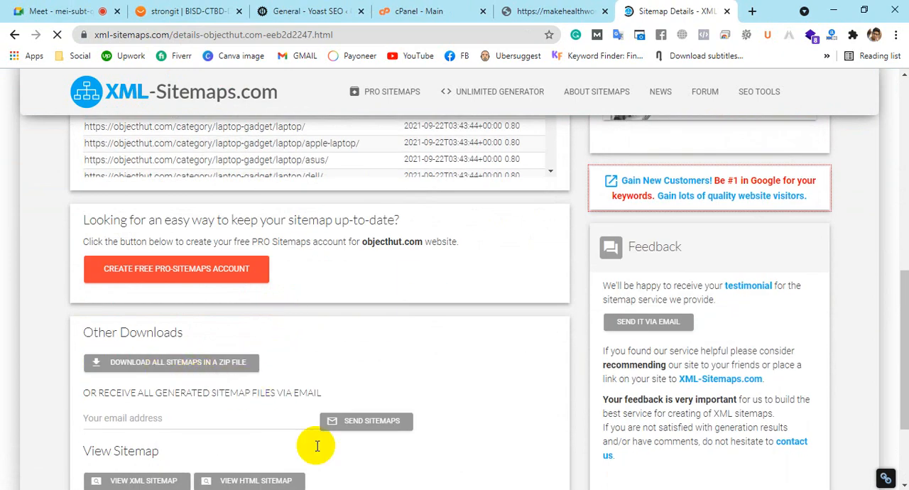
scroll(397, 440, down, 2)
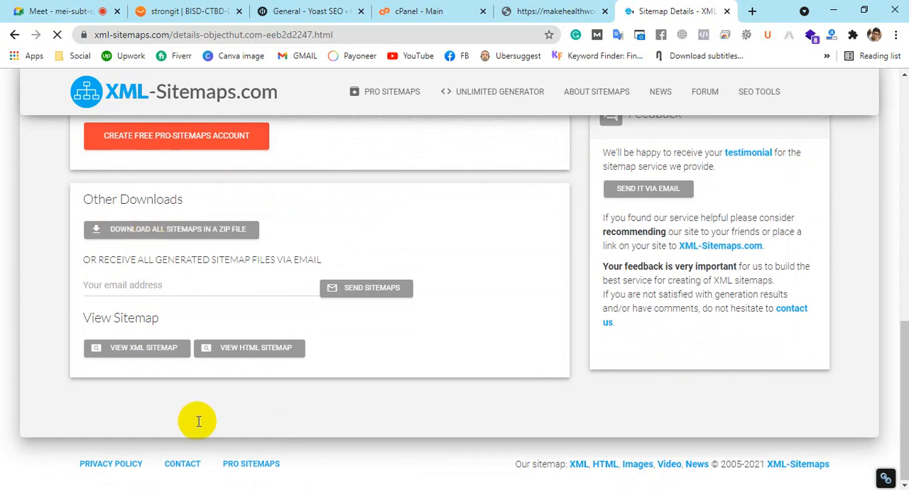
scroll(266, 306, up, 4)
scroll(266, 306, up, 4)
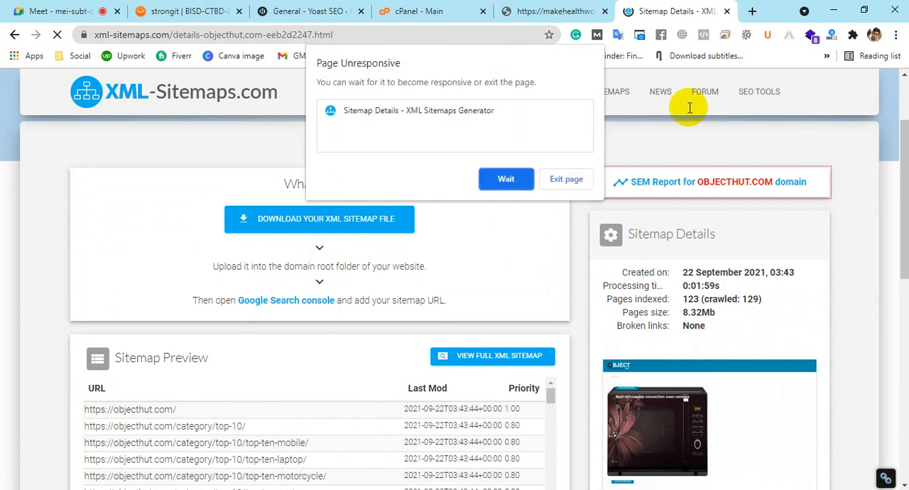
Keep the unresponsive sitemap details page open and download the XML sitemap file for objecthut.com
click(493, 179)
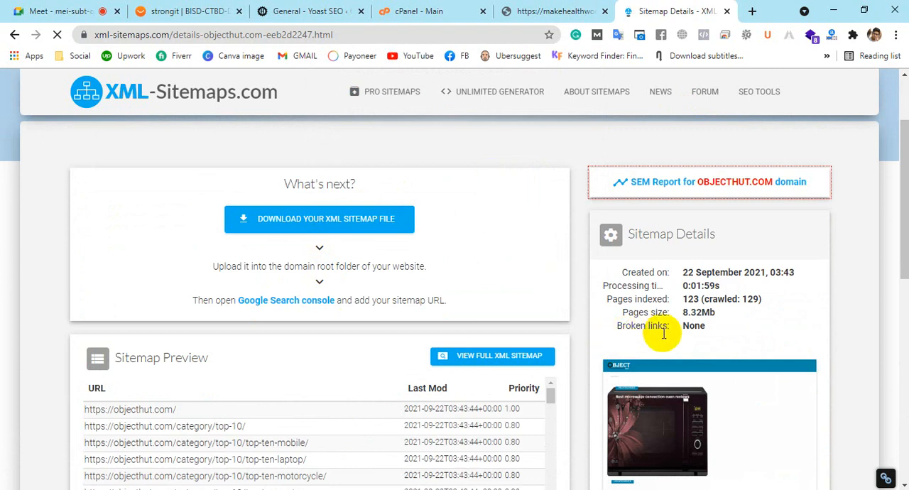
scroll(692, 326, down, 6)
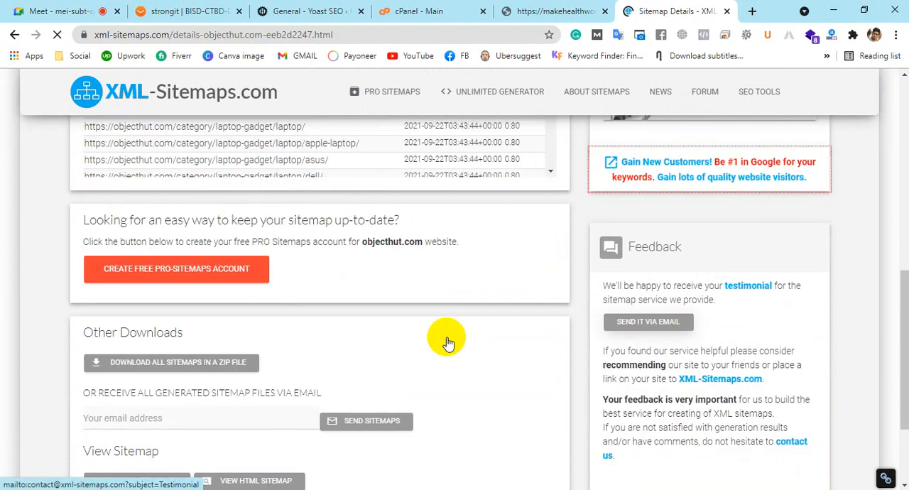
scroll(446, 338, up, 6)
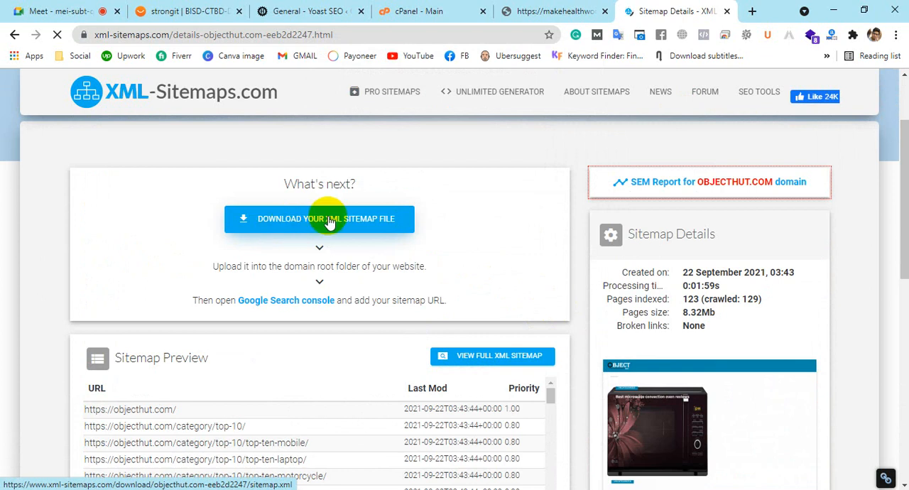
click(349, 225)
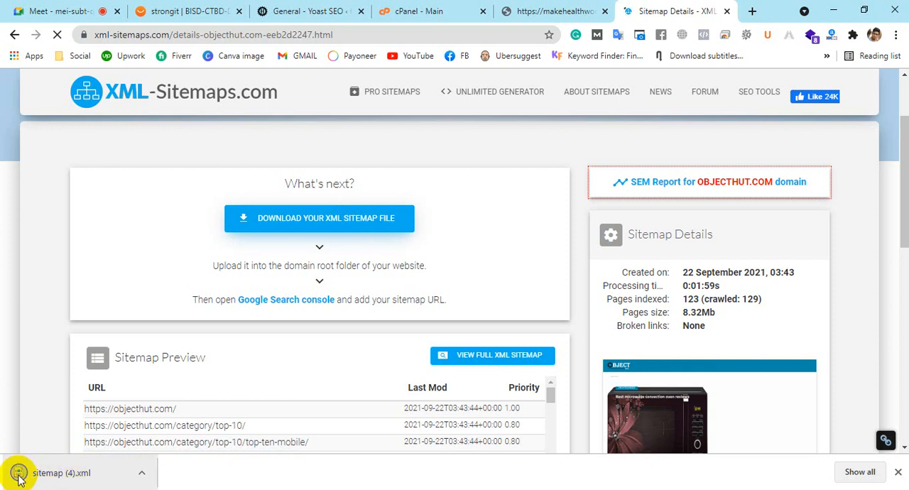
Close the XML-Sitemaps.com page and look through the example sitemap at makehealthworld.com/sitemap.xml
click(390, 7)
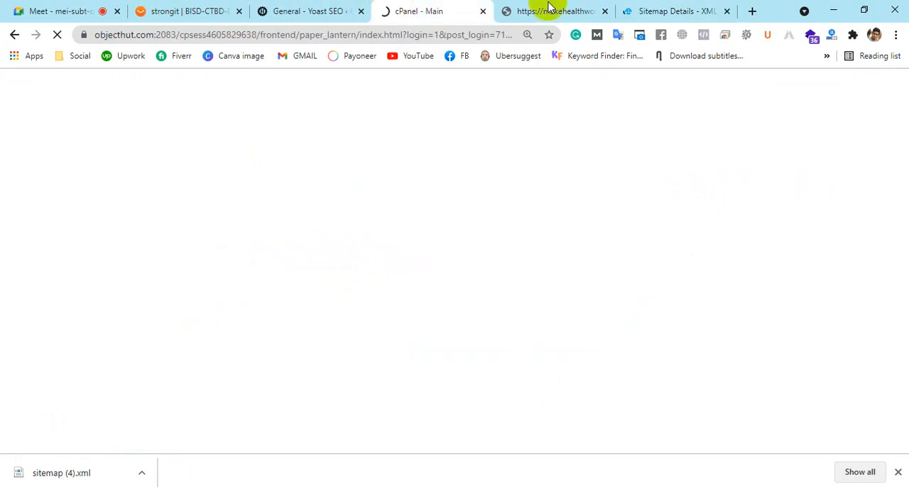
click(720, 10)
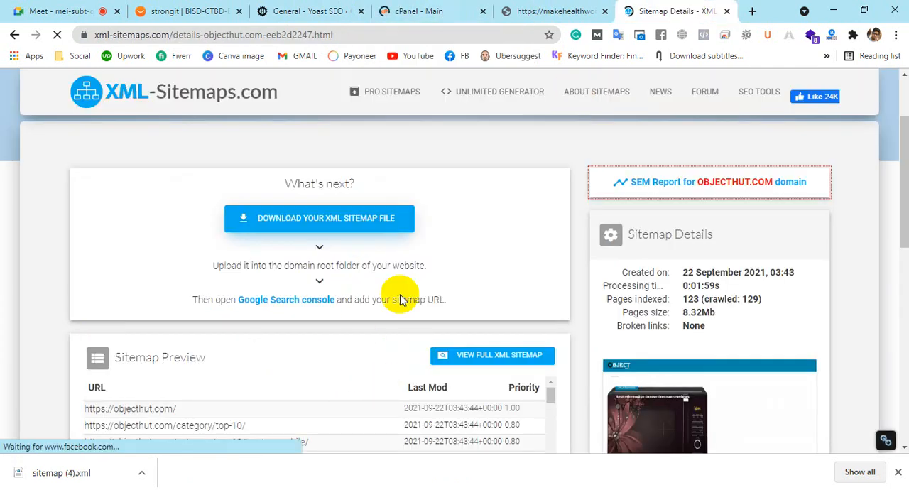
click(726, 11)
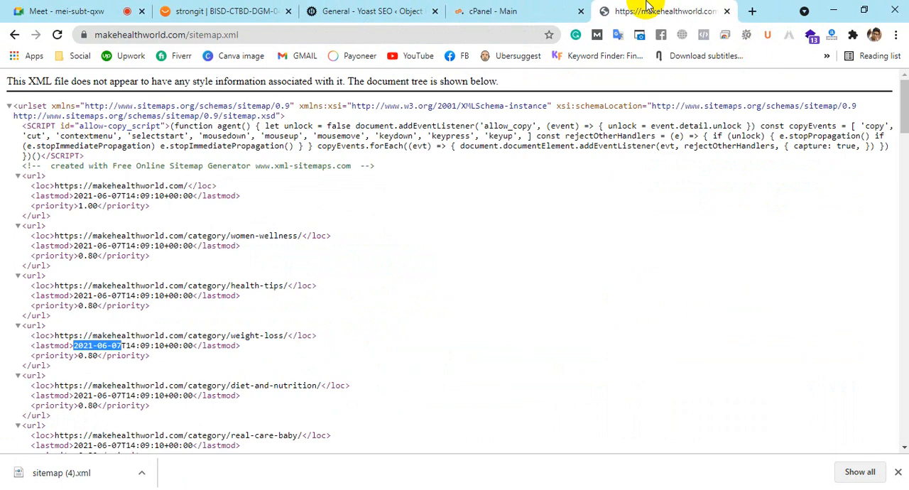
scroll(326, 164, down, 5)
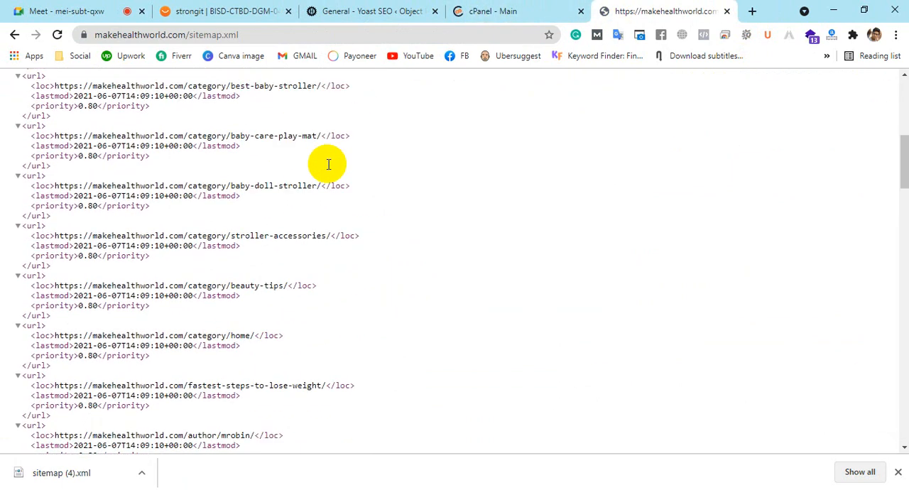
scroll(328, 164, up, 5)
Switch to the objecthut.com cPanel, reset the page zoom to the default and open the File Manager
click(510, 8)
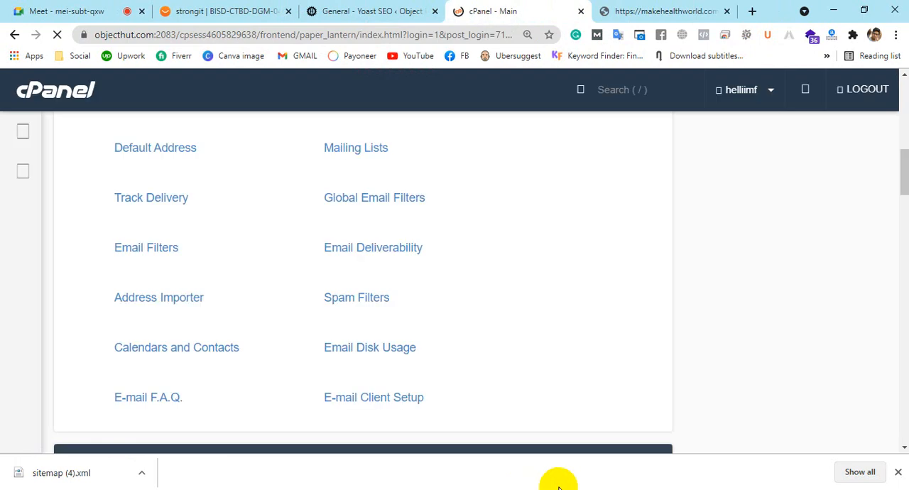
scroll(565, 382, up, 9)
scroll(564, 361, down, 7)
scroll(559, 354, down, 3)
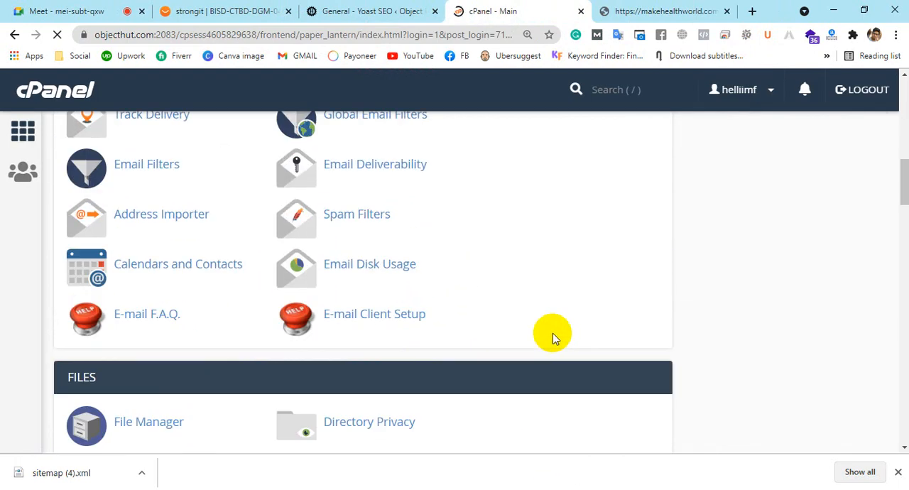
key(ctrl+minus)
click(536, 64)
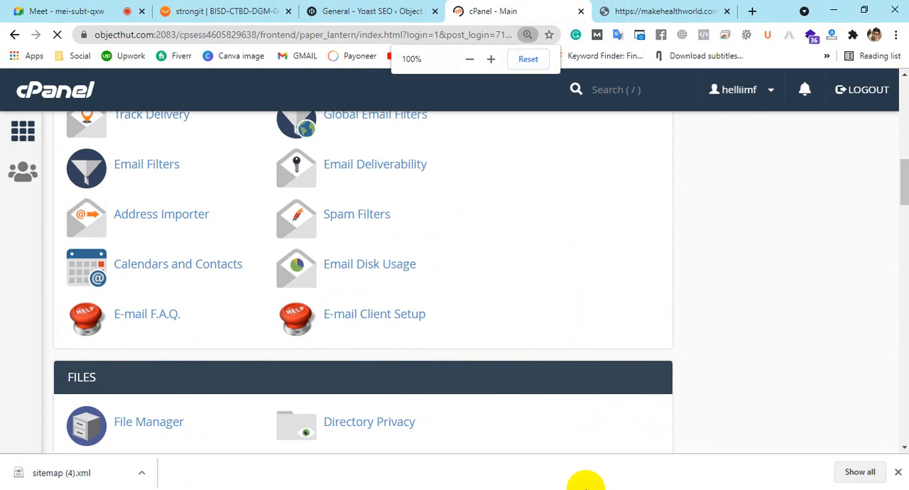
click(128, 260)
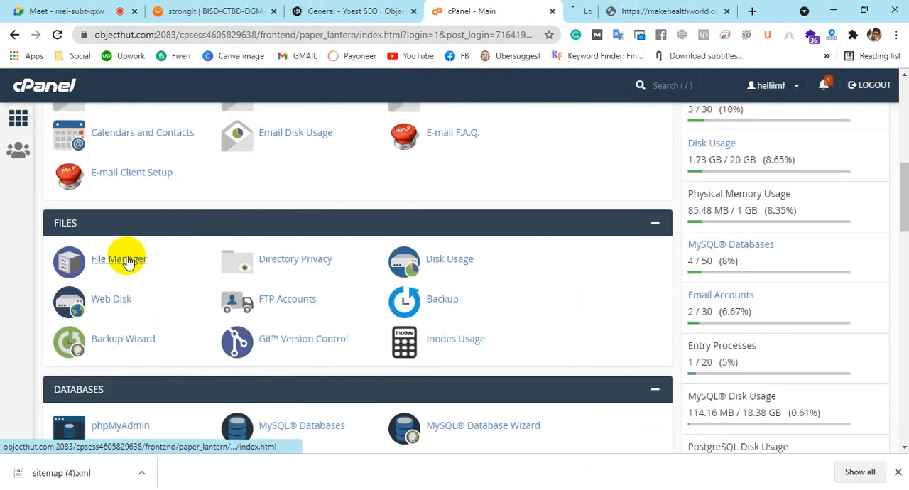
click(526, 11)
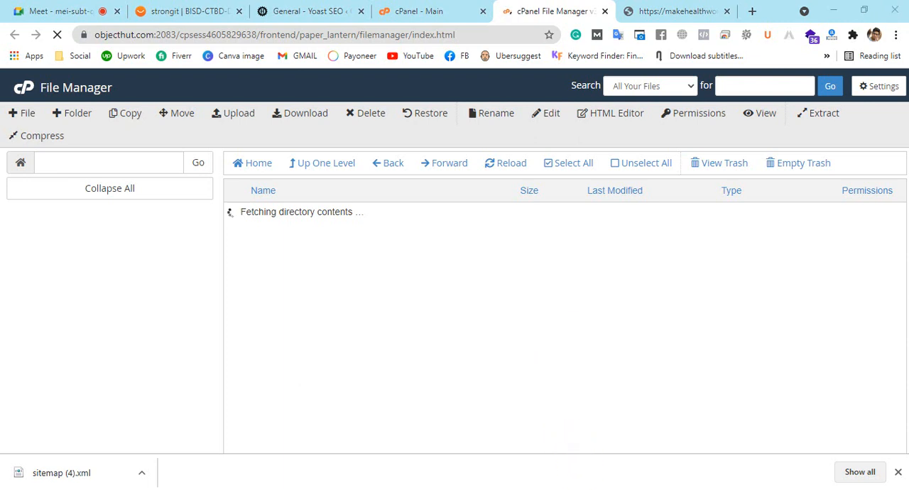
Open the objecthut.com folder in File Manager and look through its files, including robots.txt
scroll(394, 281, down, 2)
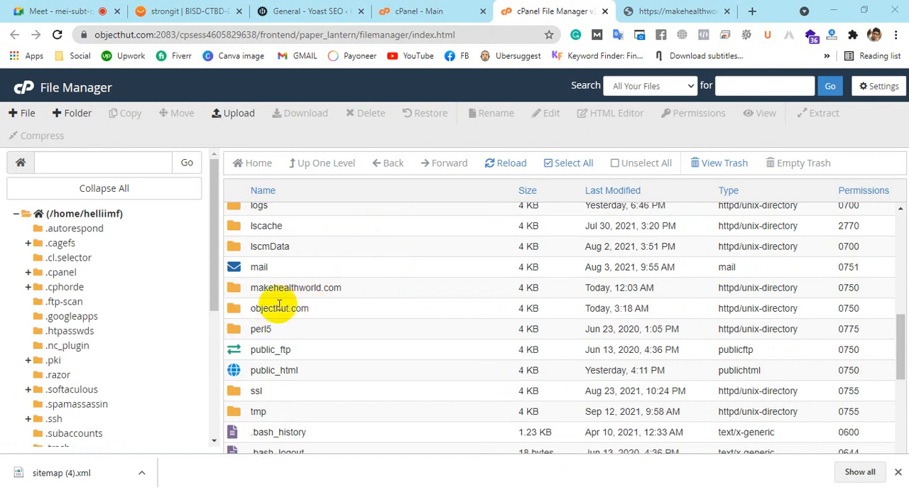
double_click(237, 312)
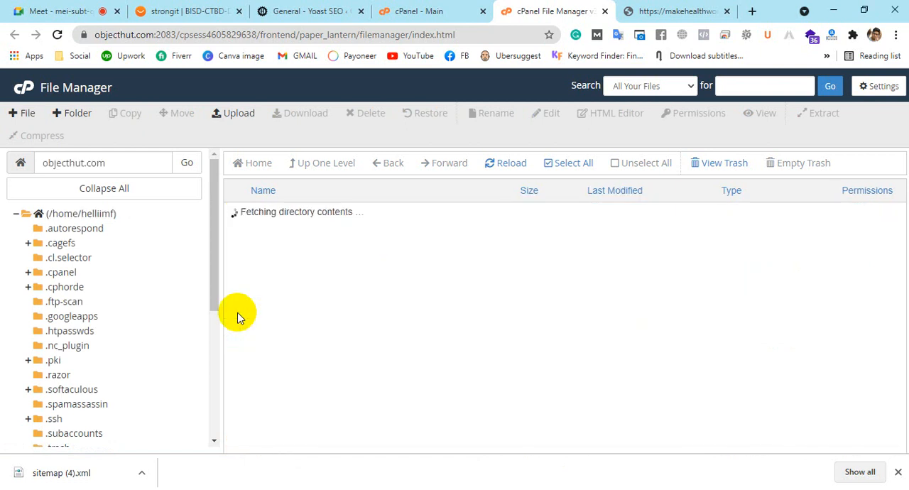
scroll(352, 300, down, 6)
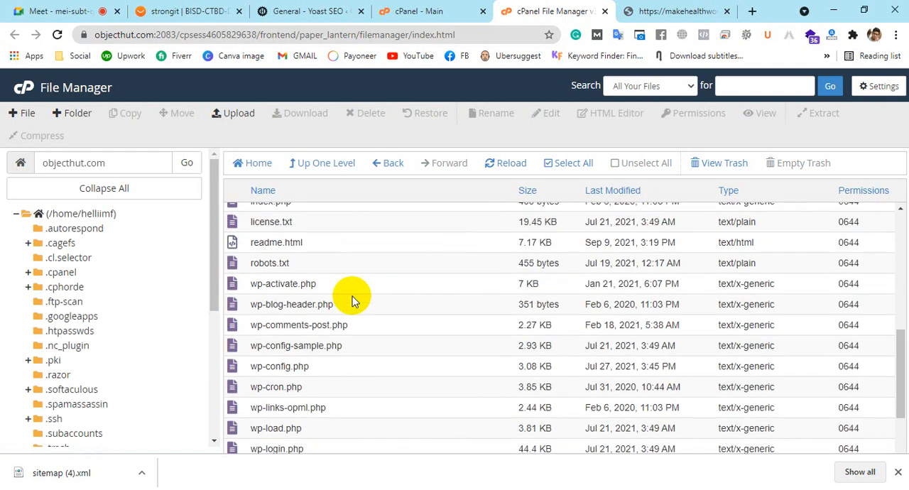
scroll(353, 300, up, 4)
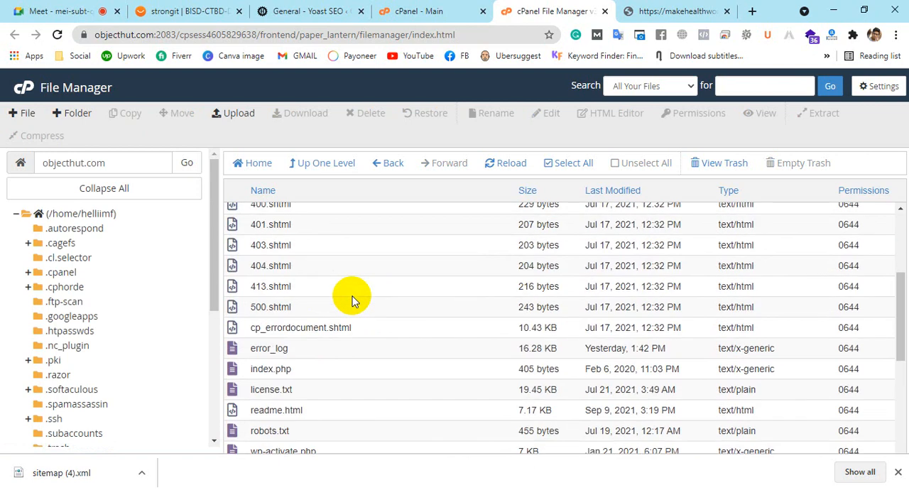
scroll(352, 299, up, 3)
scroll(352, 299, down, 5)
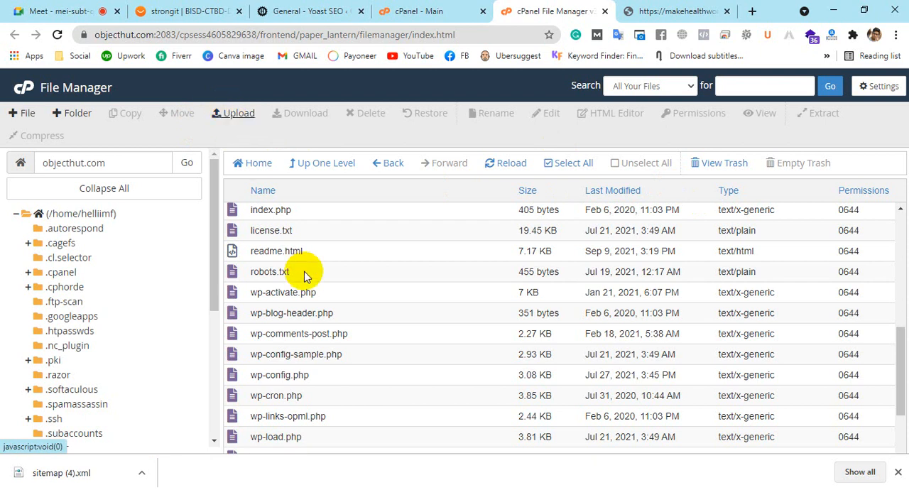
Upload sitemap (4).xml from the Downloads folder to the objecthut.com directory
click(230, 114)
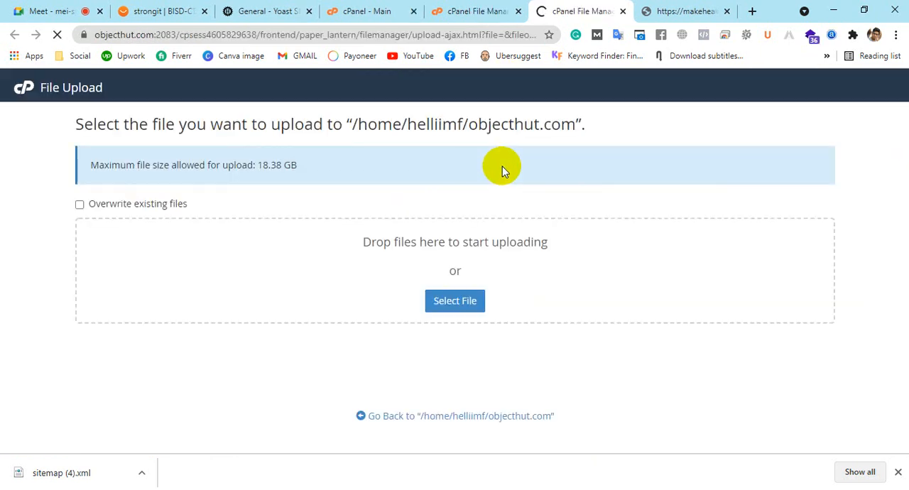
click(455, 304)
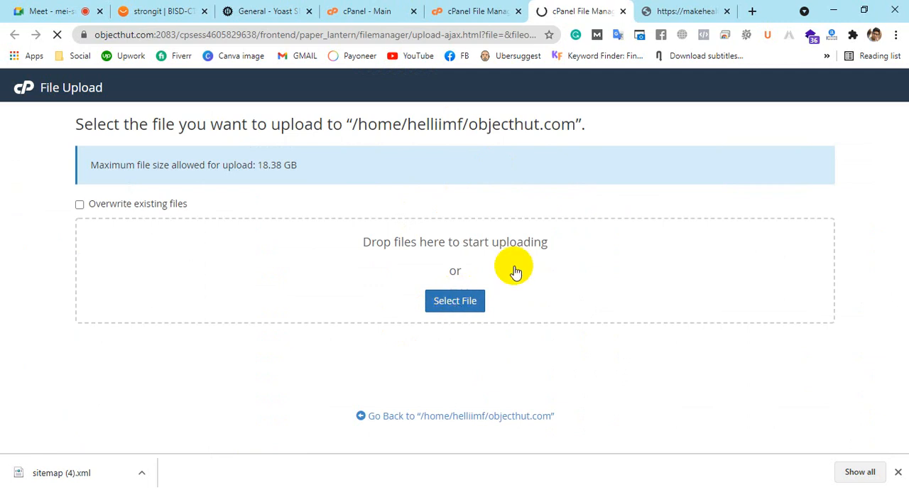
click(454, 301)
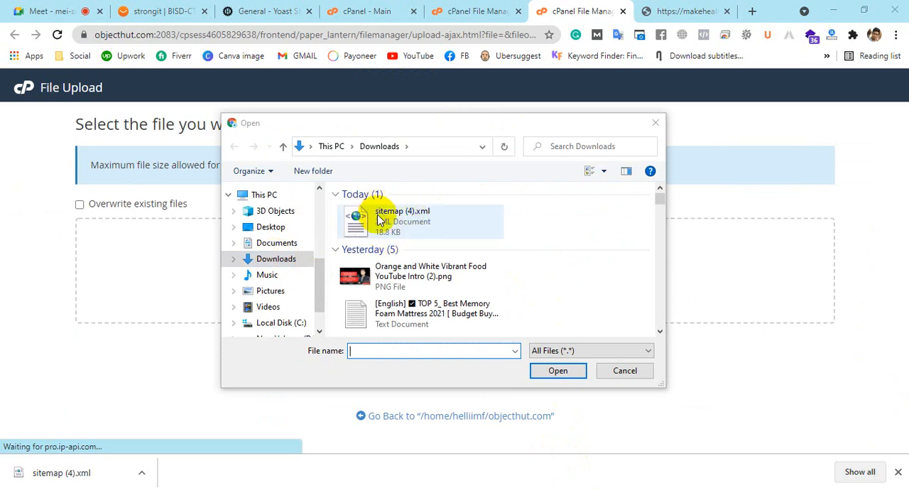
click(381, 227)
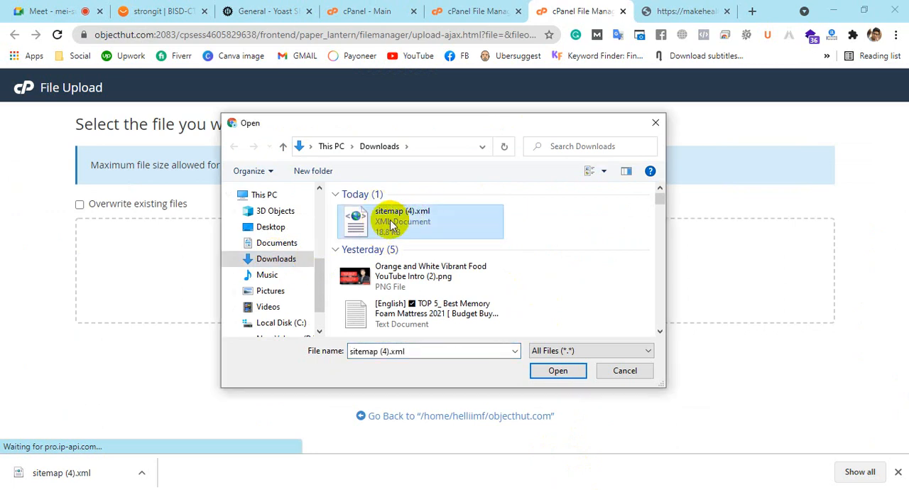
click(558, 371)
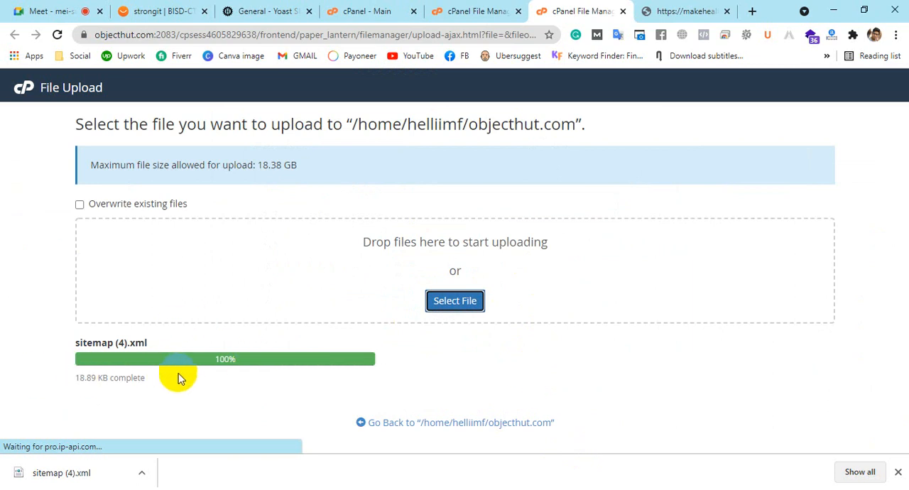
Compare the upload page with the objecthut.com file listing and return to File Manager
click(446, 9)
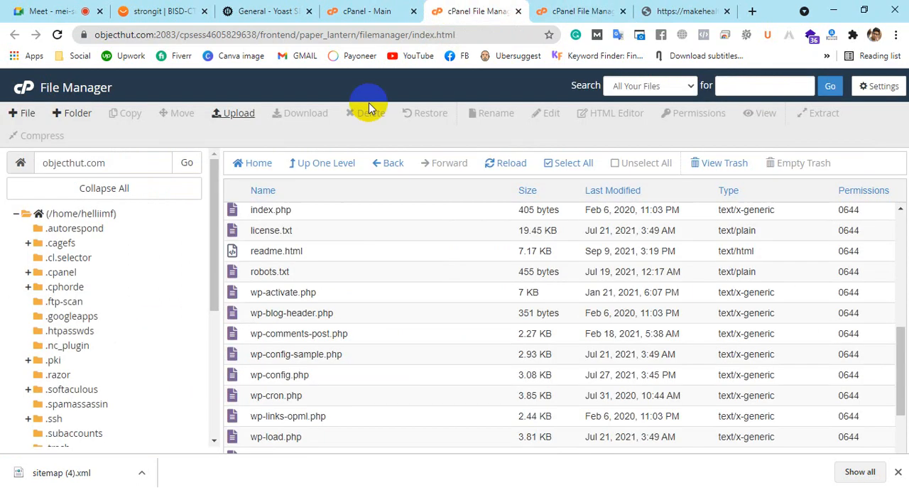
click(588, 10)
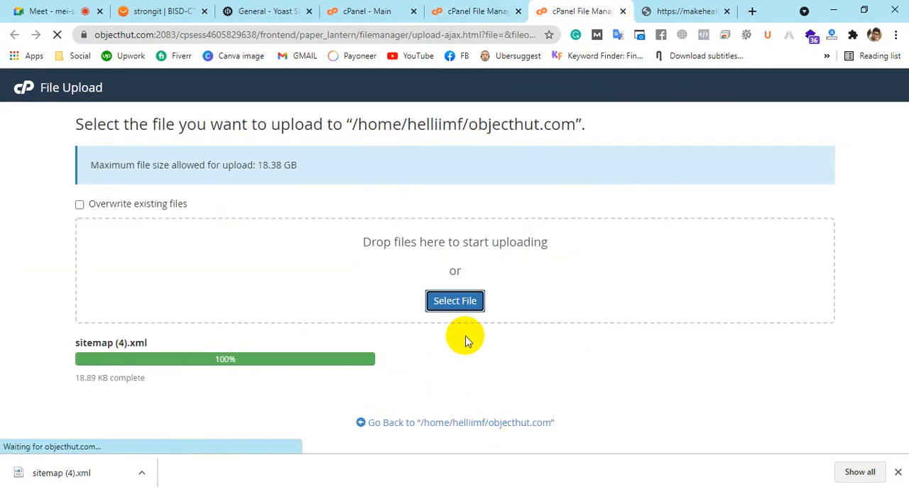
click(473, 11)
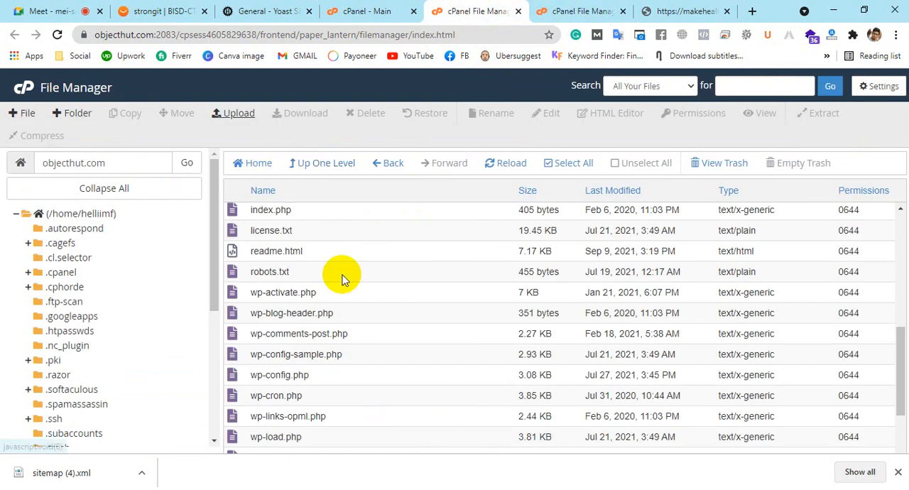
Reload the objecthut.com file listing and locate the uploaded sitemap (4).xml
scroll(387, 312, up, 5)
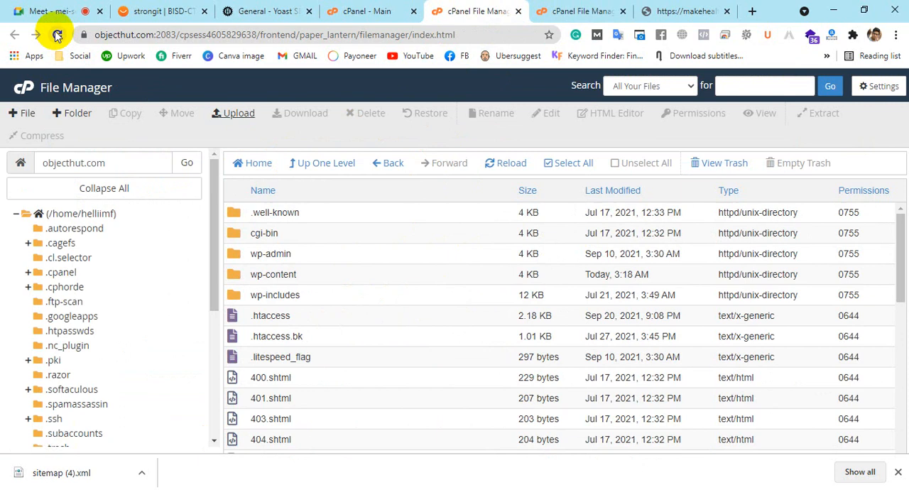
click(499, 167)
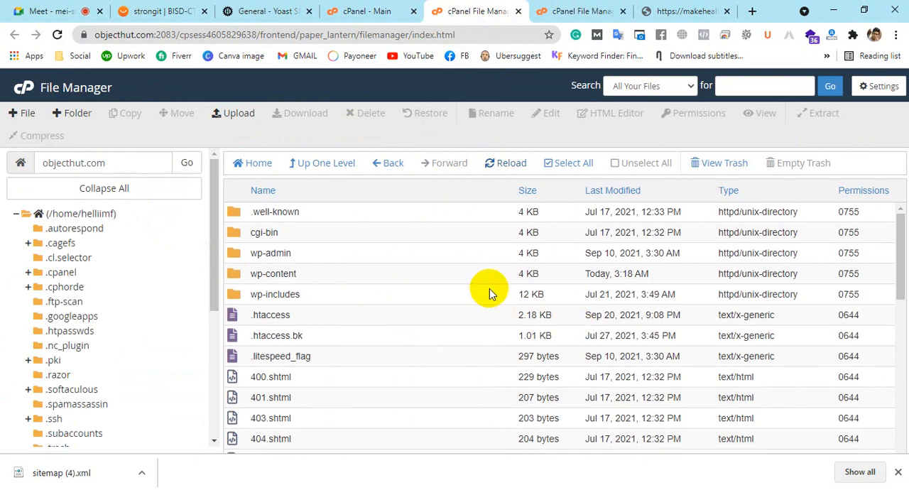
scroll(490, 291, down, 4)
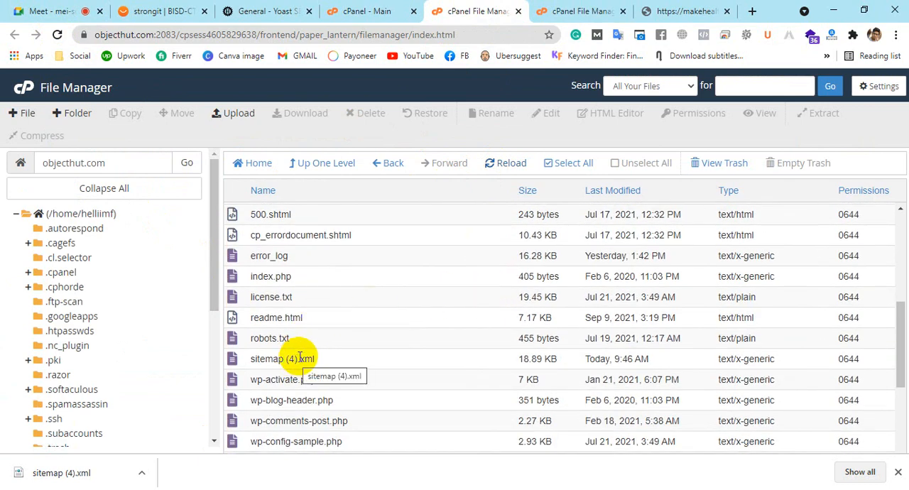
scroll(301, 355, down, 1)
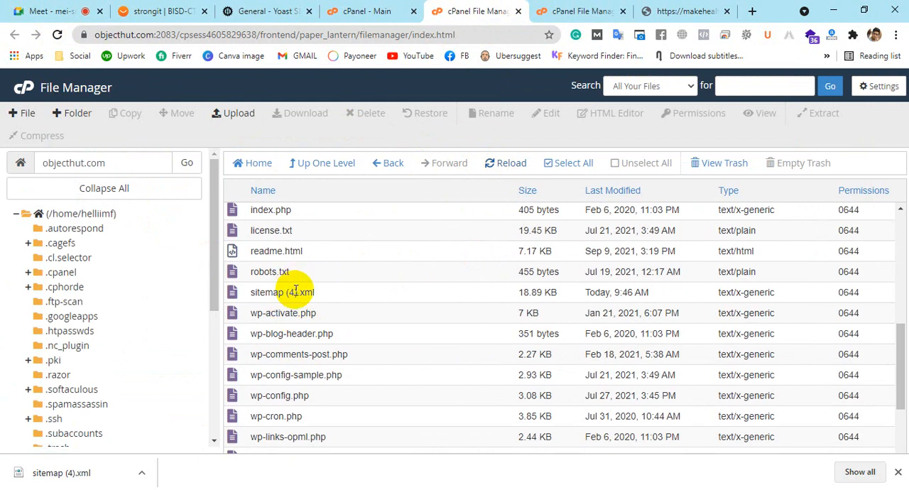
Rename sitemap (4).xml in the objecthut.com folder to sitemap.xml and find it in the refreshed listing
right_click(295, 296)
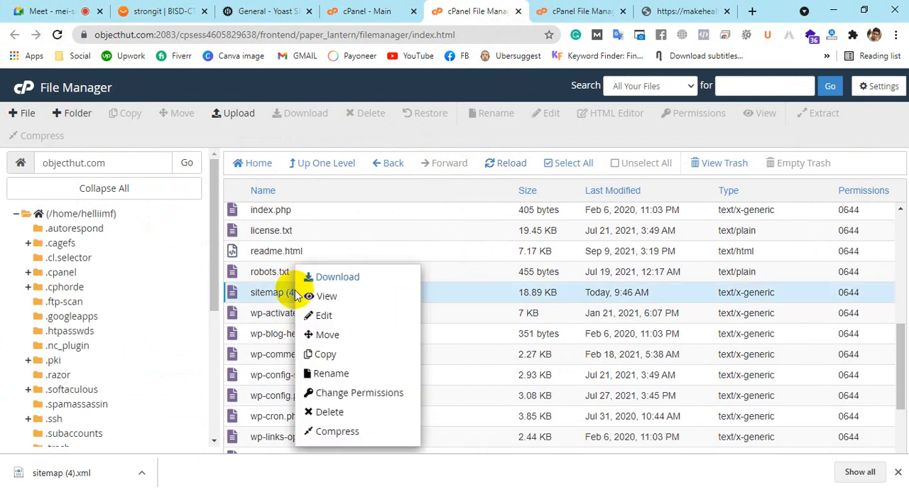
click(329, 373)
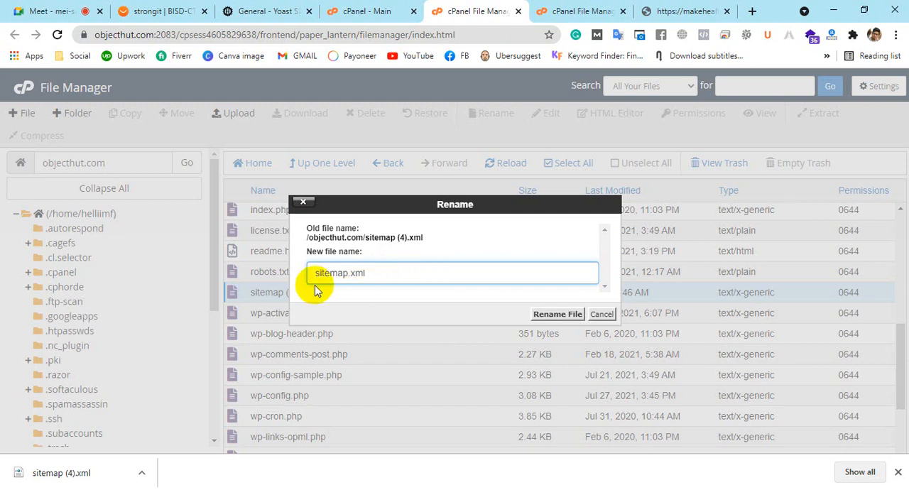
click(557, 313)
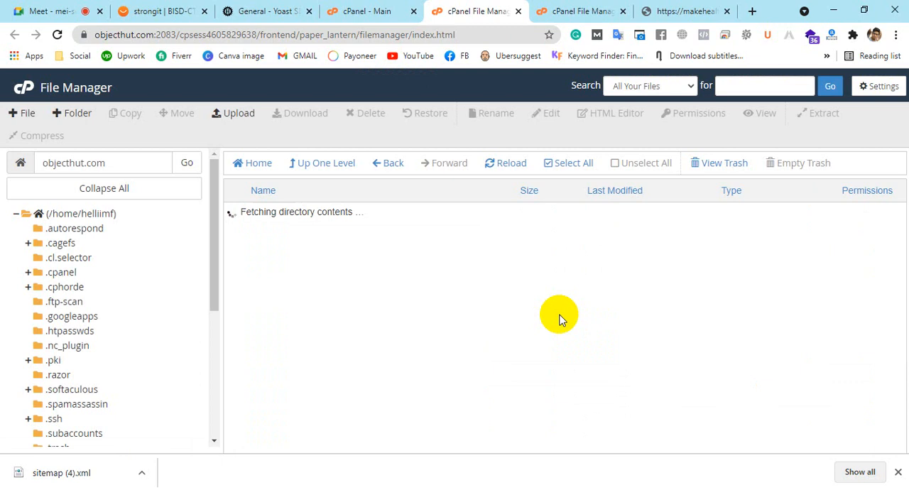
scroll(342, 293, down, 3)
scroll(342, 293, down, 2)
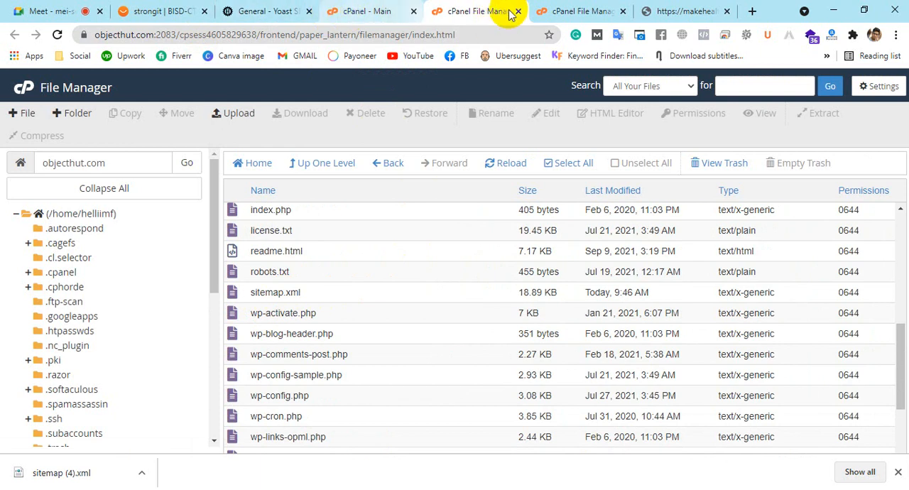
Load objecthut.com/sitemap.xml in place of the makehealthworld.com sitemap page
click(241, 11)
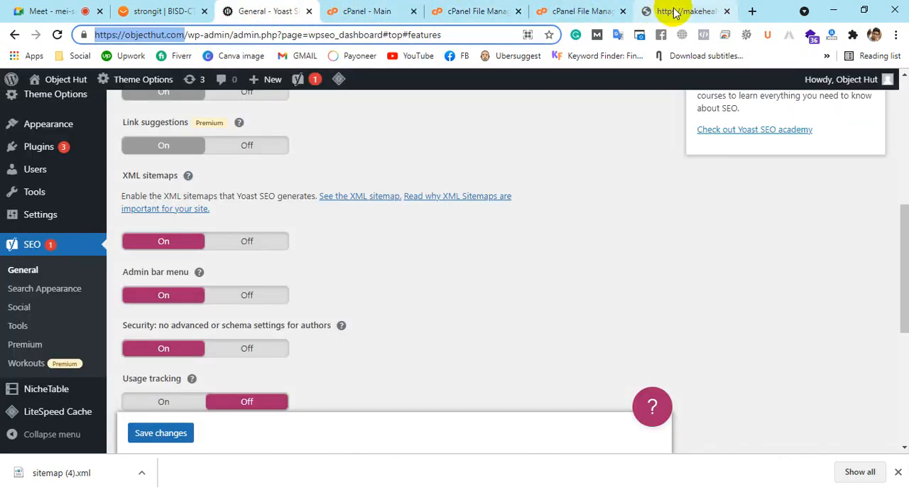
click(664, 10)
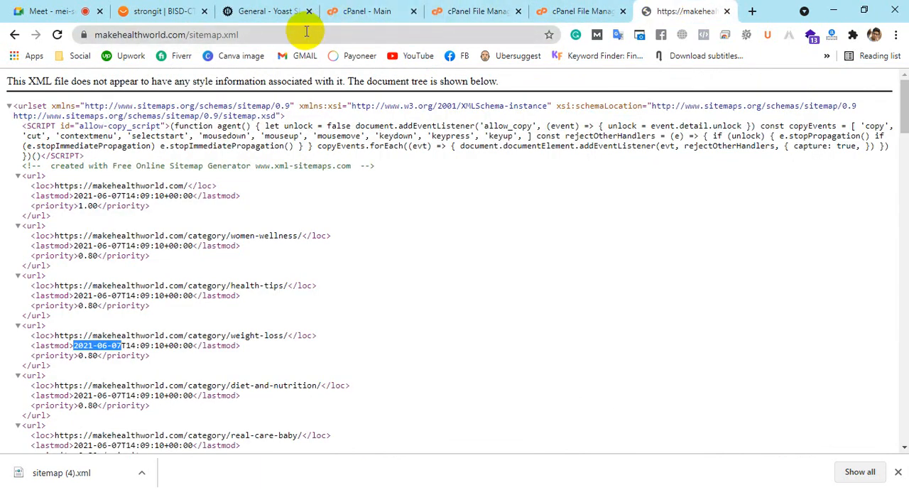
click(306, 31)
text(pb)
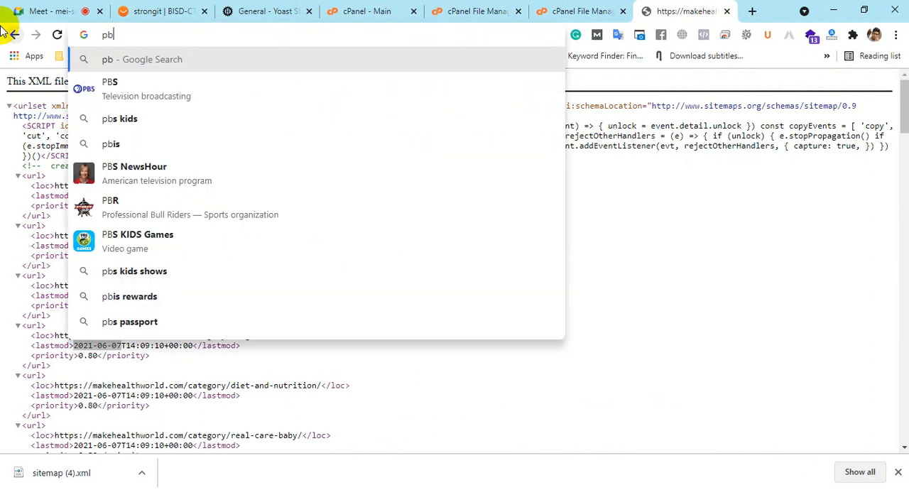
key(BackSpace)
key(BackSpace)
text(obje)
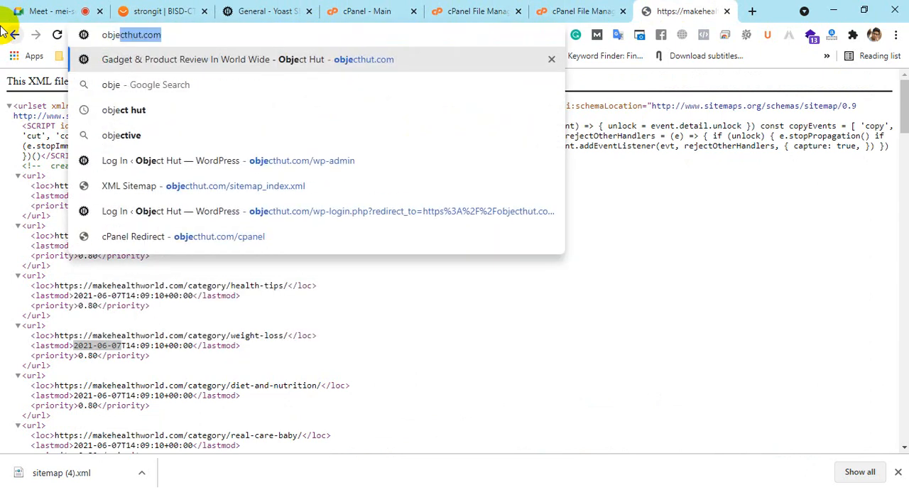
text(cthut.com/site)
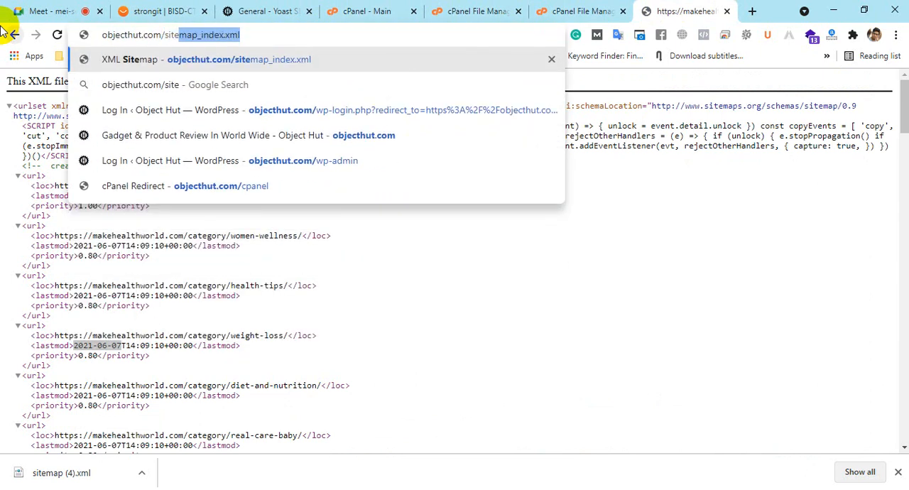
text(map.xml)
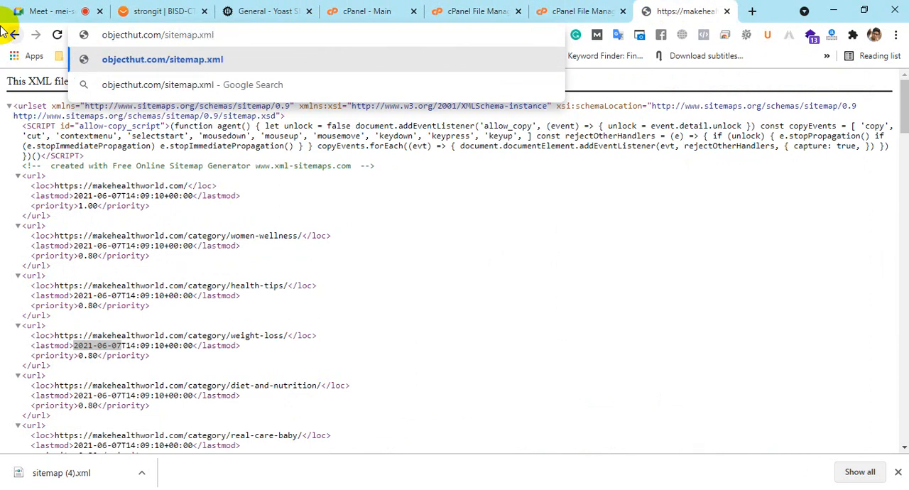
key(Return)
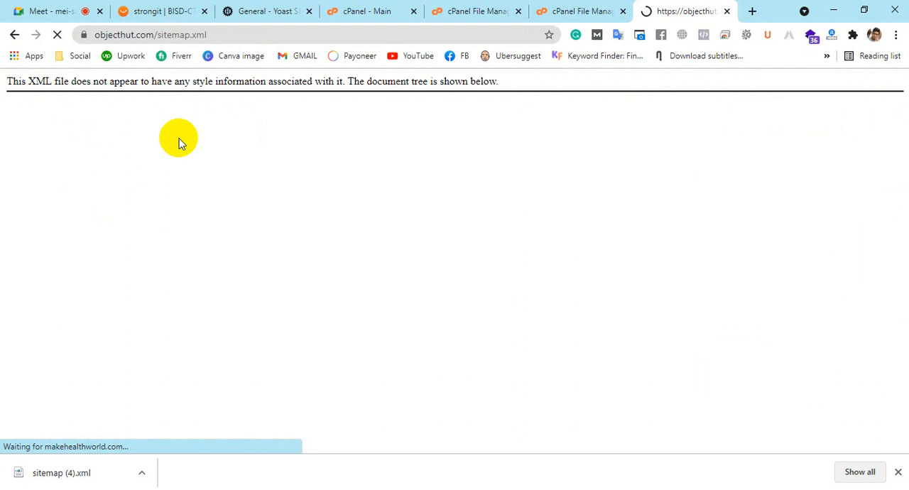
Dismiss the download bar and look through the sitemap's URL entries, highlighting the last entry's lastmod date
click(898, 471)
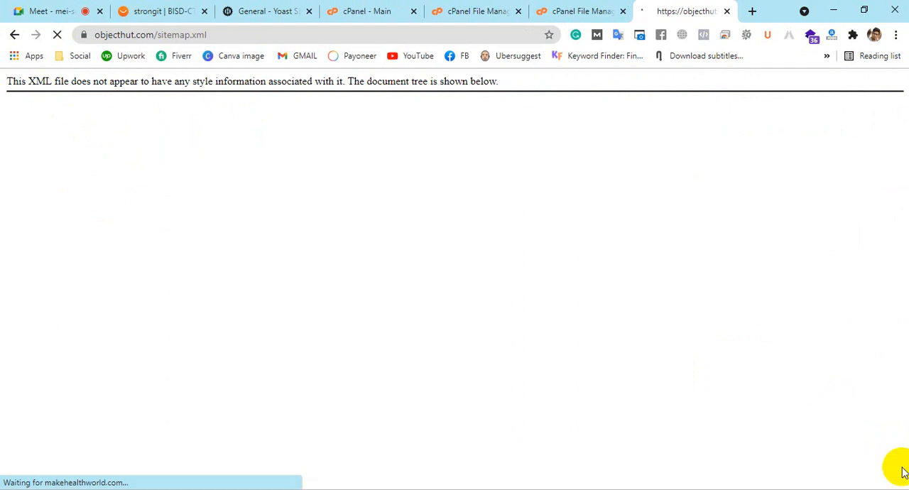
scroll(577, 287, down, 10)
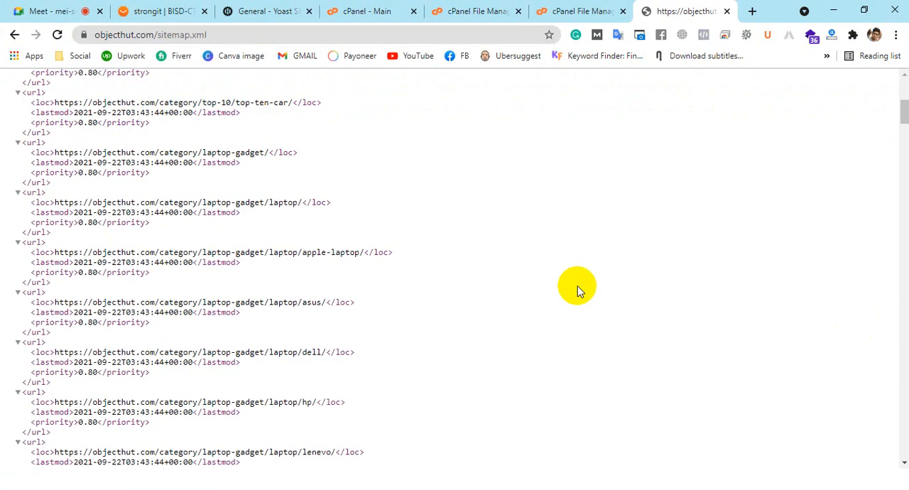
scroll(577, 290, down, 20)
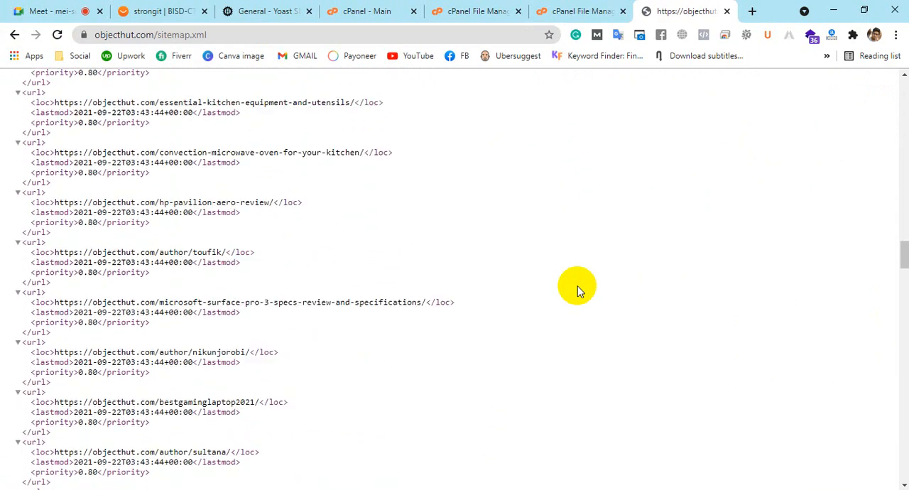
scroll(577, 290, down, 20)
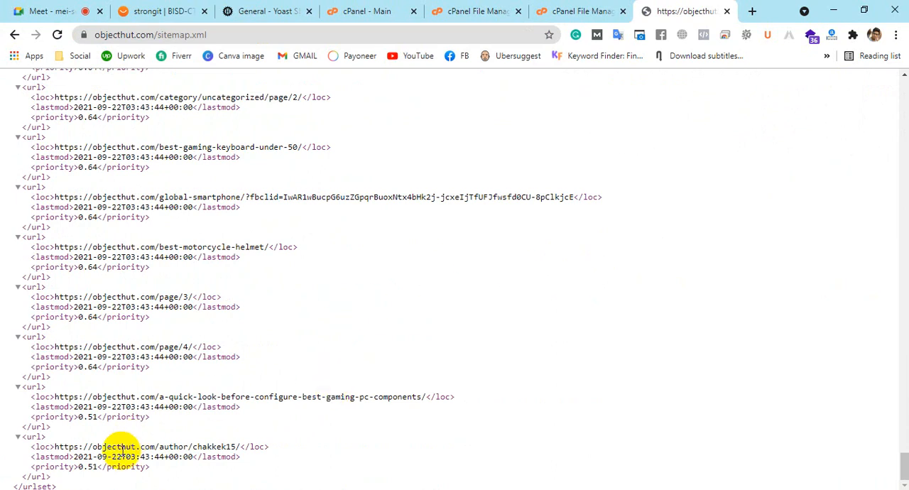
drag(74, 457, 121, 458)
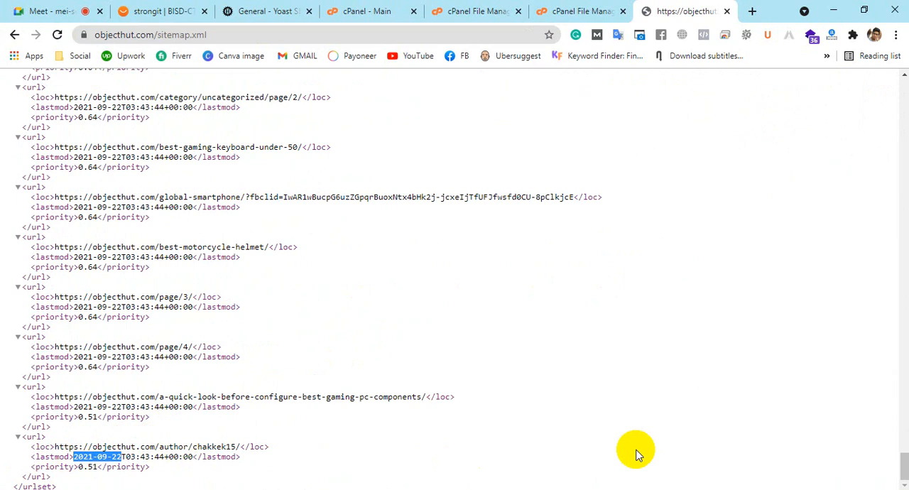
drag(903, 469, 903, 88)
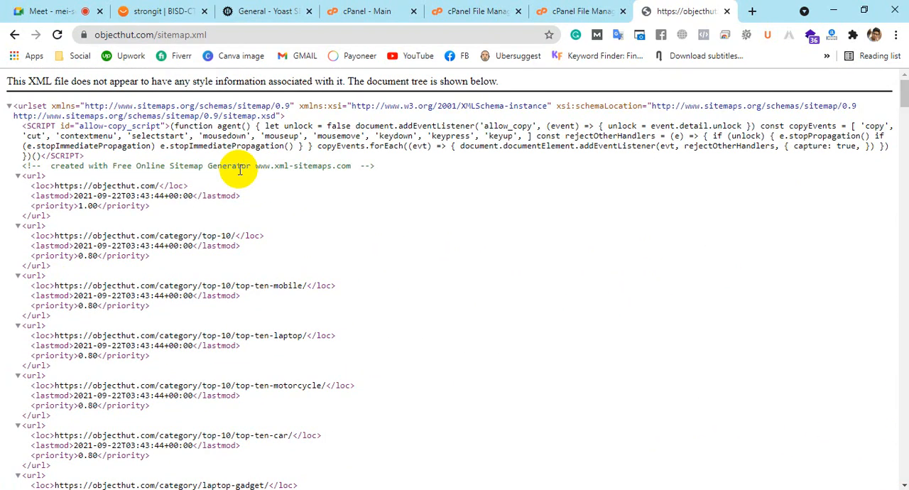
Permanently delete sitemap.xml from the objecthut.com folder in File Manager, skipping the trash
click(469, 11)
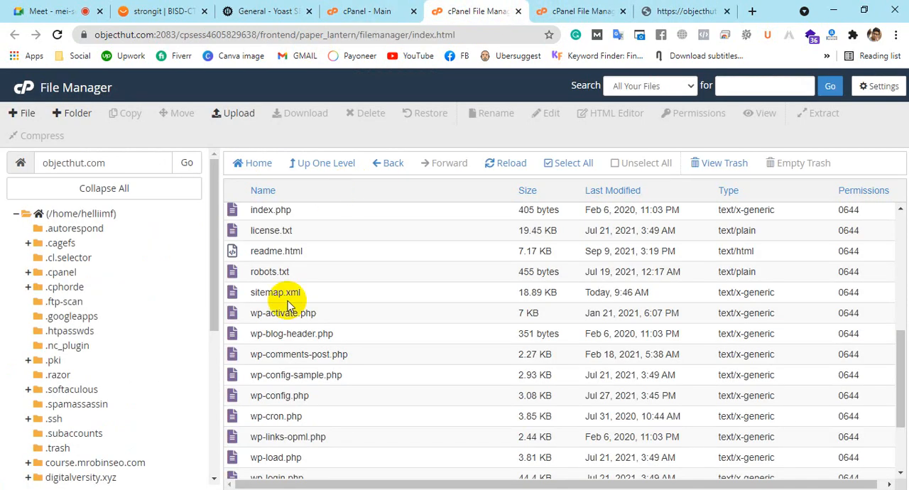
scroll(384, 304, up, 2)
scroll(384, 304, down, 2)
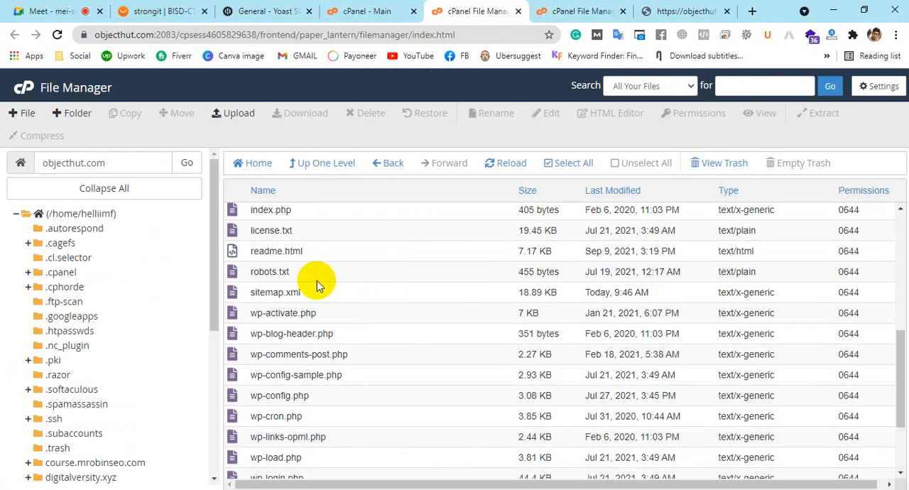
click(240, 297)
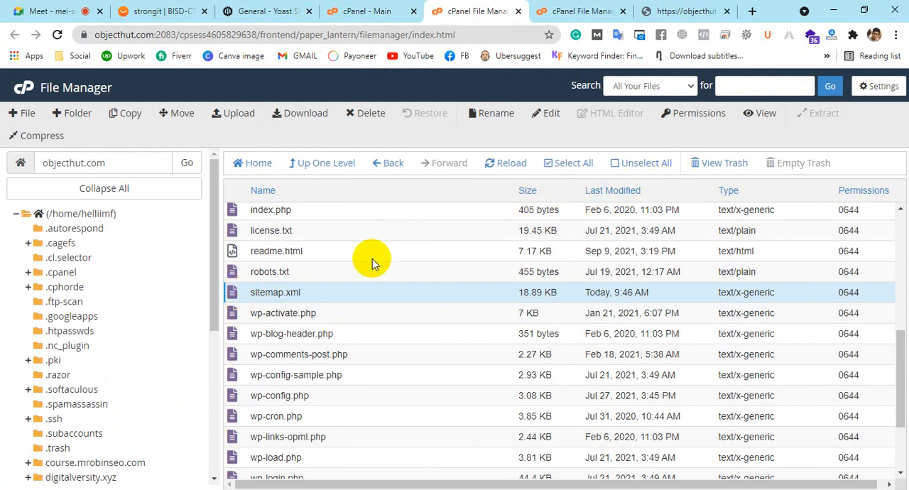
right_click(231, 297)
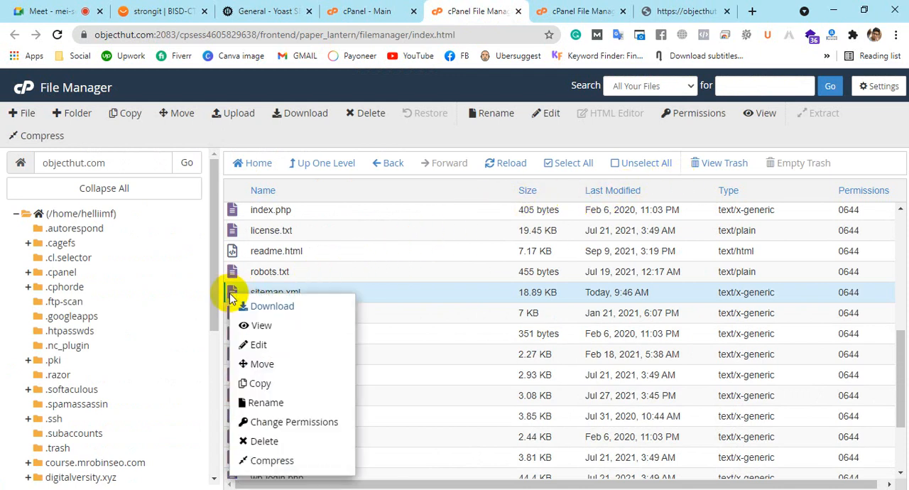
click(264, 440)
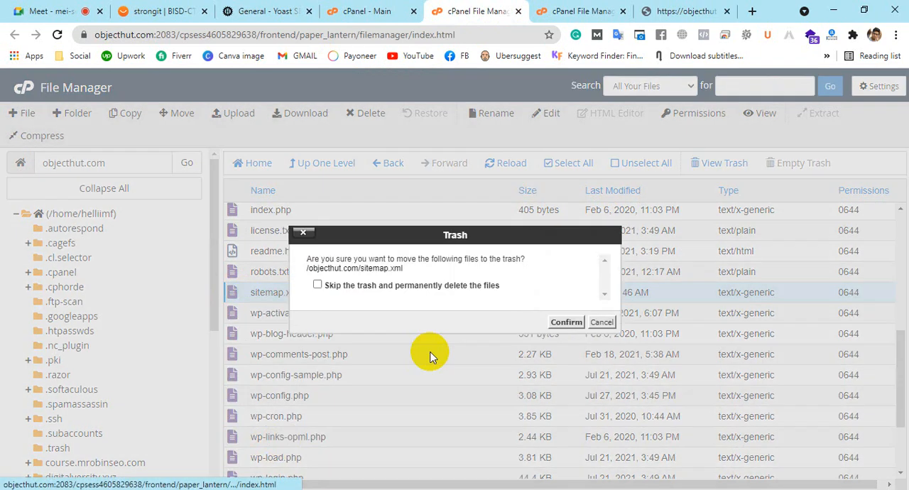
click(368, 289)
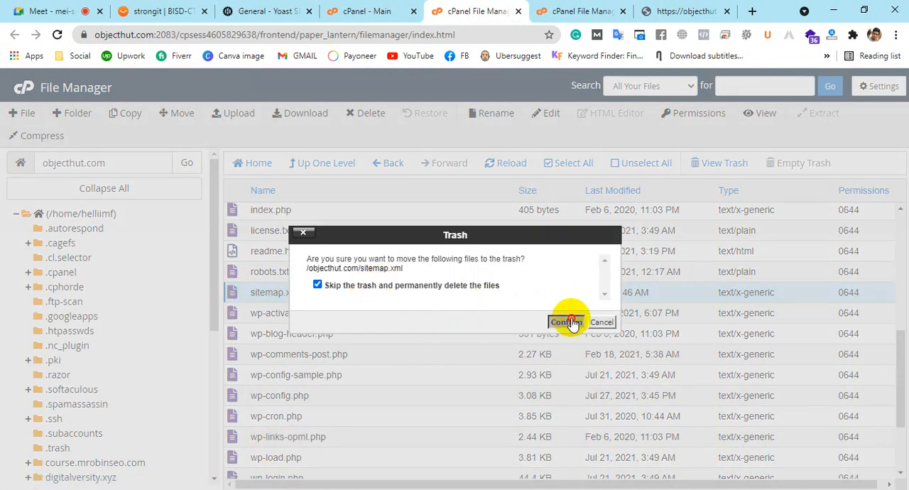
click(568, 321)
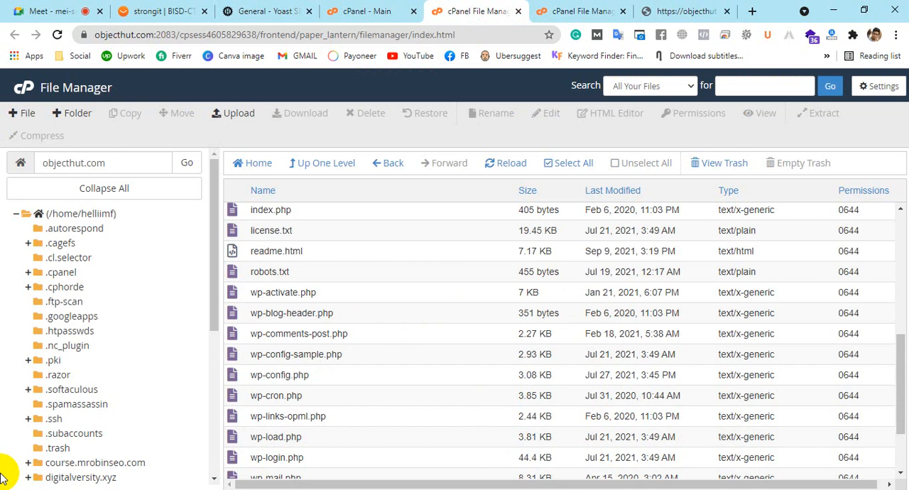
Reload the objecthut.com/sitemap.xml page to check it after the deletion, highlighting the file name in the address
click(685, 11)
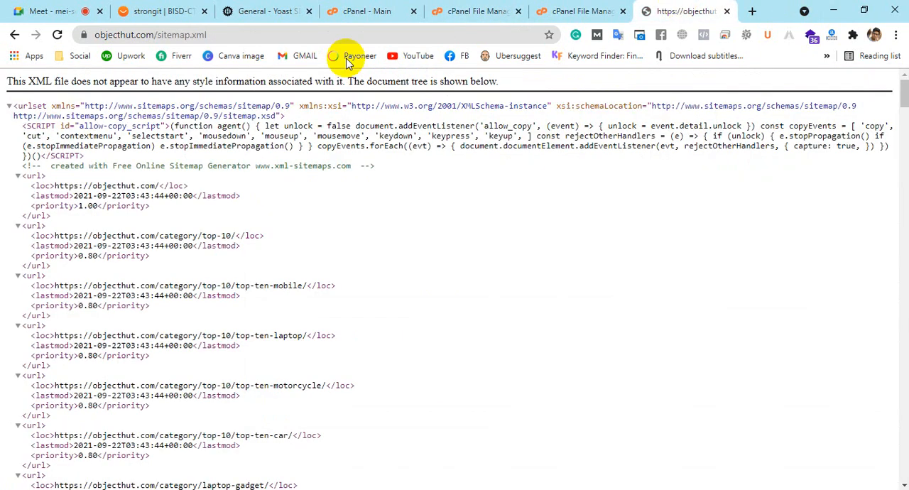
click(57, 37)
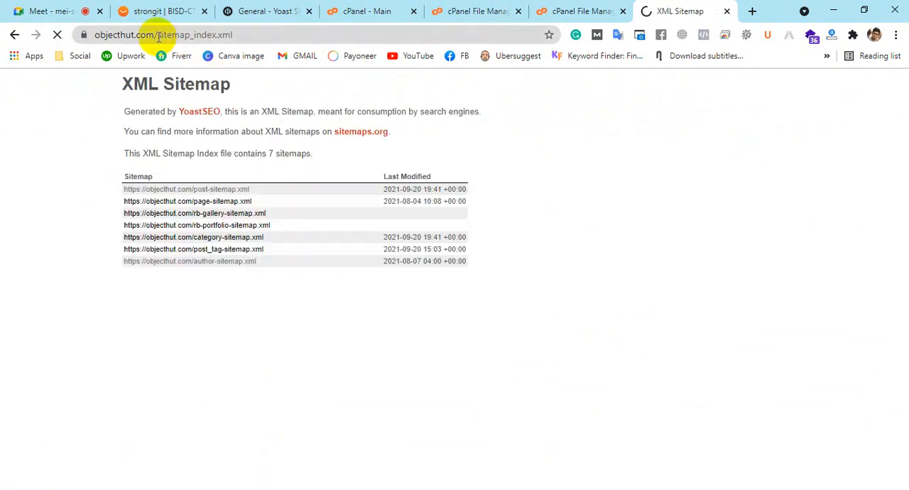
drag(158, 35, 289, 39)
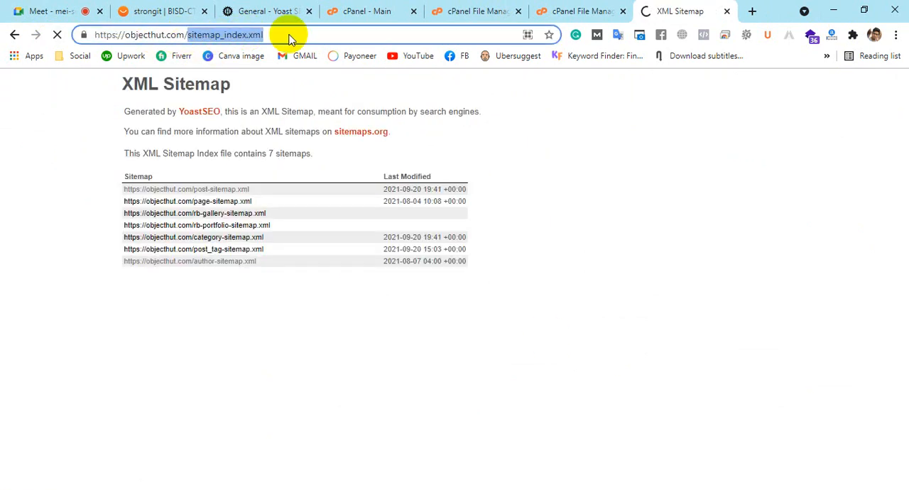
click(815, 384)
Request objecthut.com/sitemap.xml again by removing _index from the address, and close that page after highlighting its file name
drag(215, 35, 189, 36)
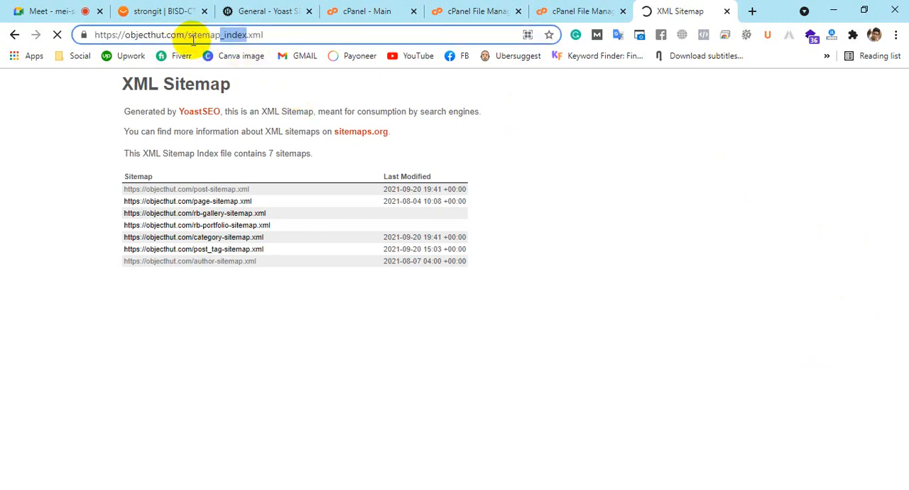
key(BackSpace)
key(Return)
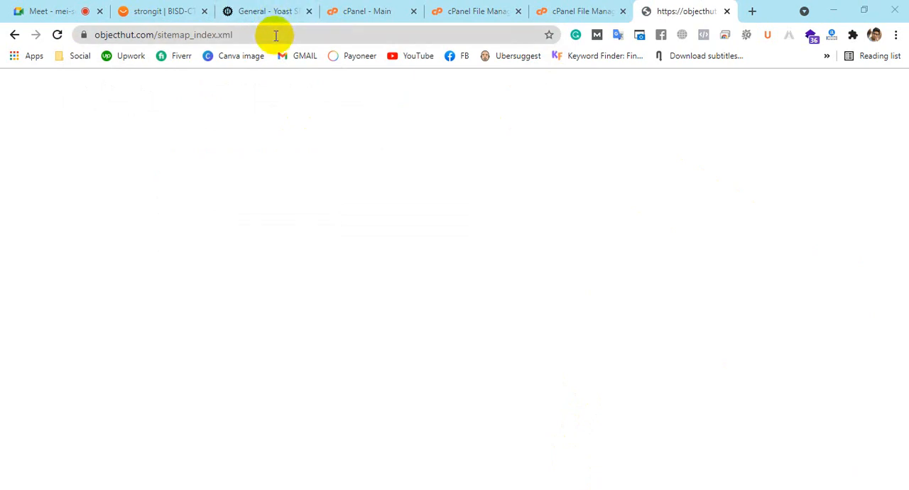
drag(241, 35, 158, 24)
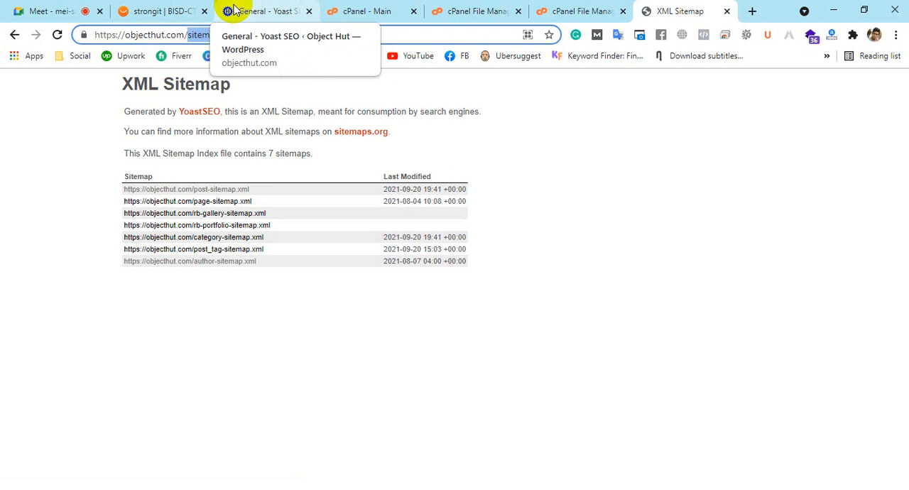
click(726, 11)
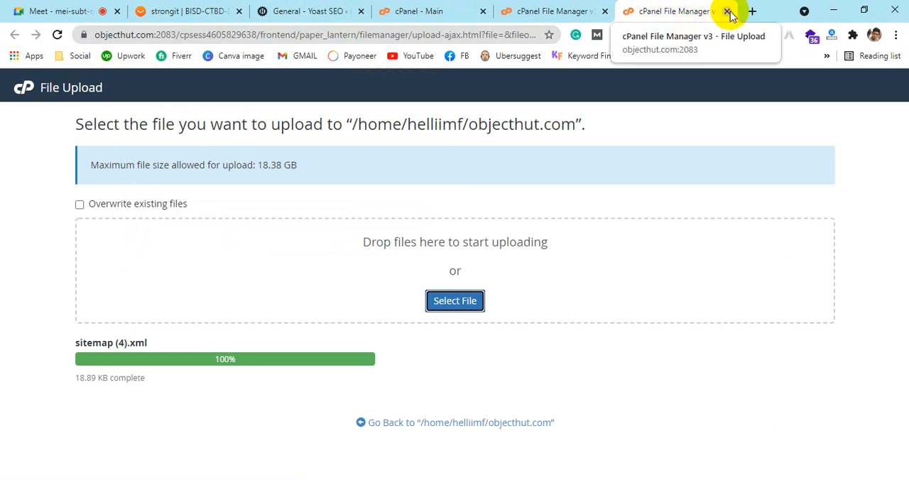
Close the File Upload and File Manager pages, returning to the top of the cPanel main page
click(727, 11)
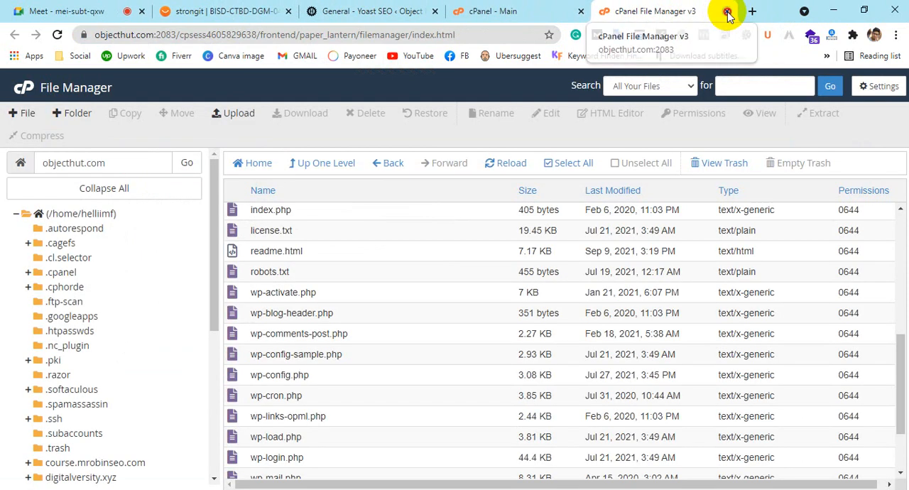
click(727, 12)
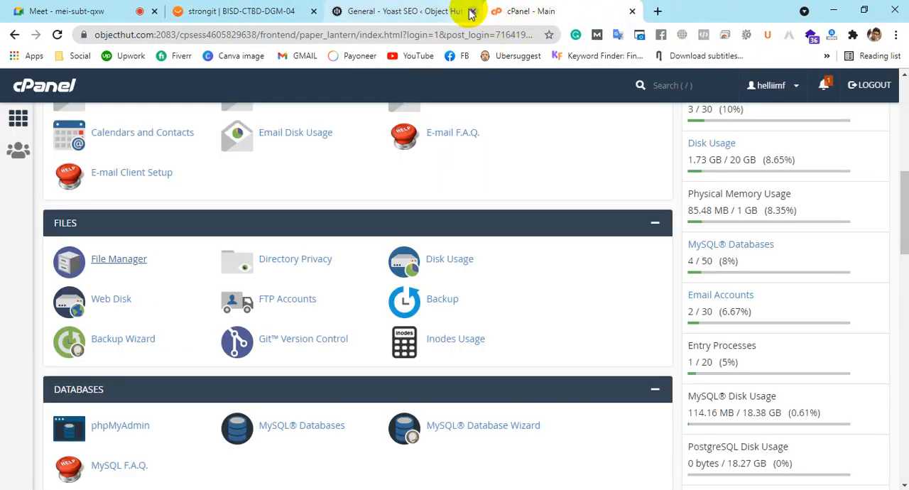
scroll(323, 203, up, 7)
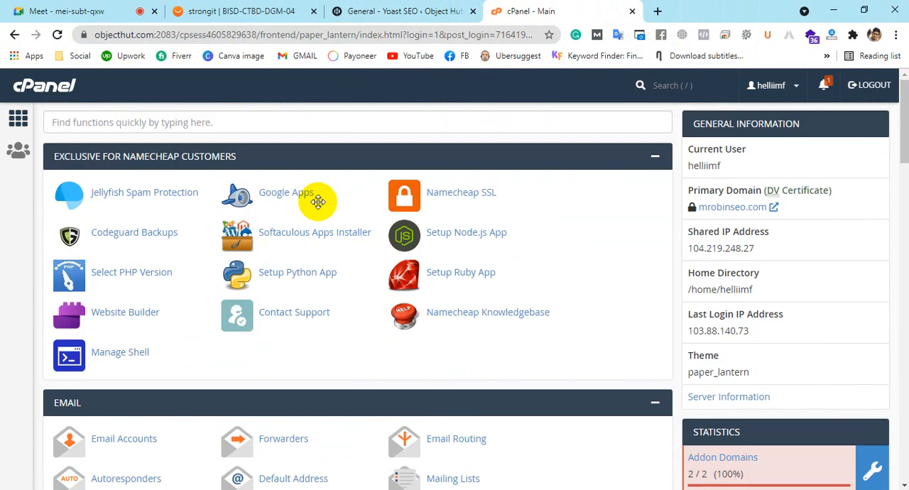
Search Google for "google search console" in a new browser tab
click(659, 12)
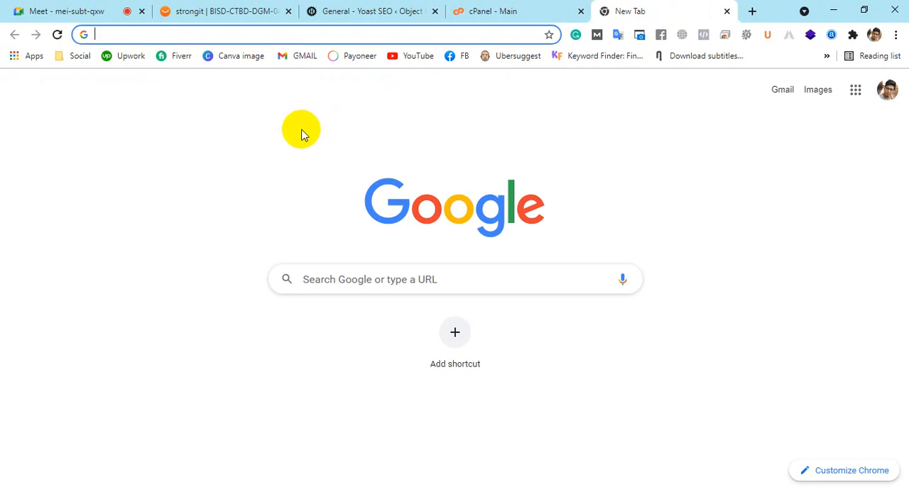
text(gog)
key(BackSpace)
text(ogle)
key(BackSpace)
key(BackSpace)
key(BackSpace)
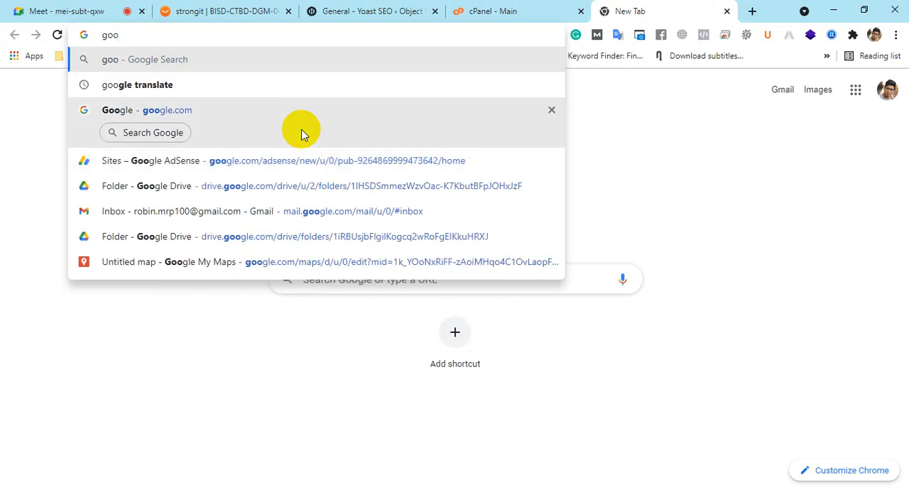
text(gle ser)
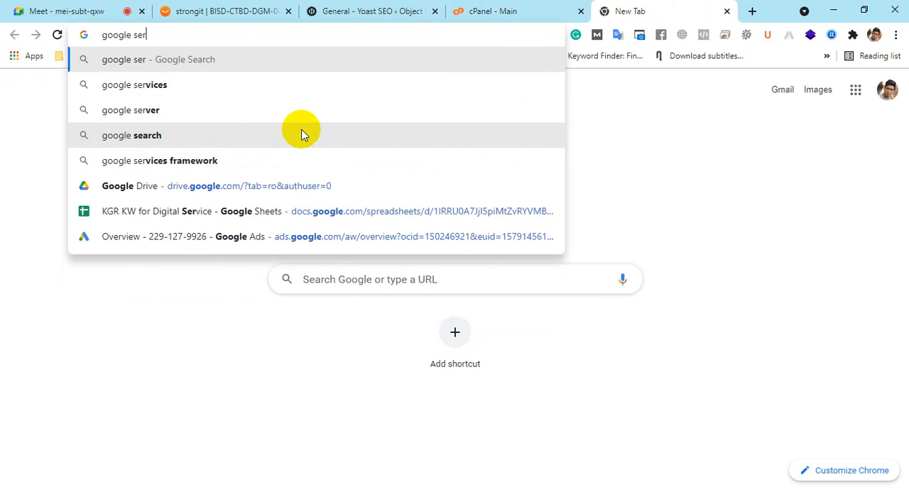
key(BackSpace)
text(ar)
key(Return)
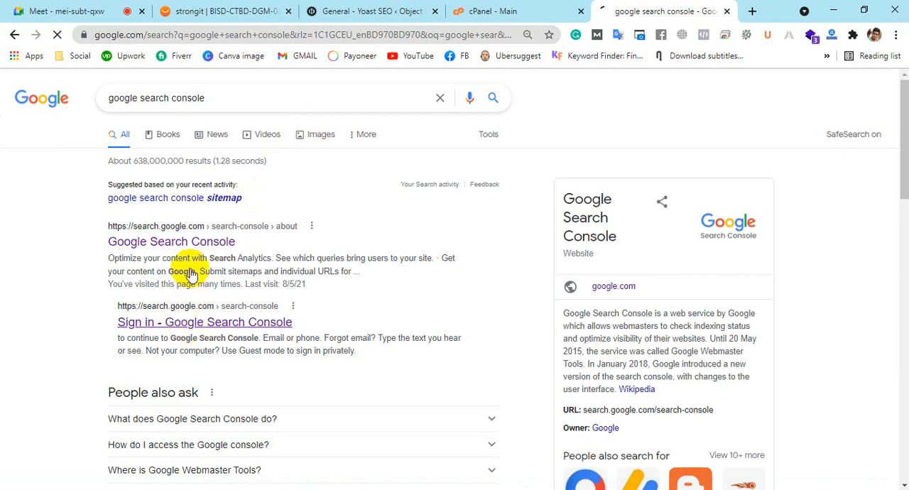
Open the Google Search Console result in a separate tab and close the search results page
scroll(406, 289, down, 3)
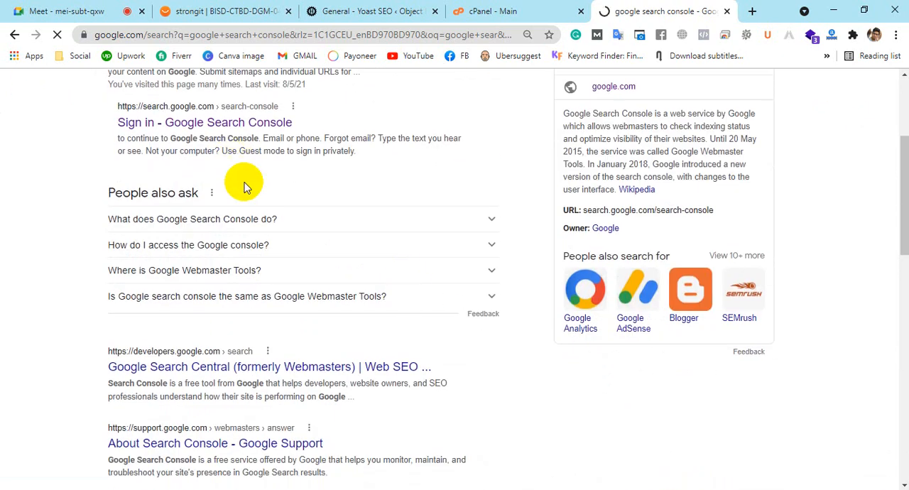
scroll(462, 369, up, 3)
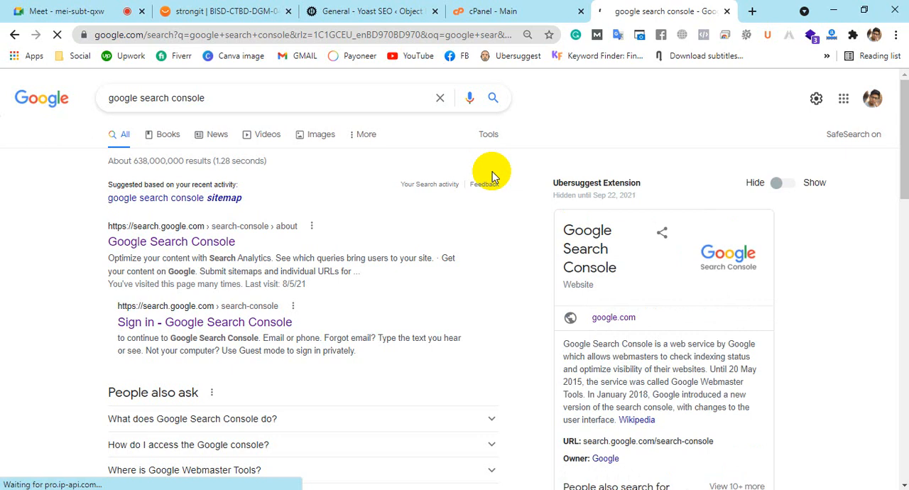
middle_click(229, 252)
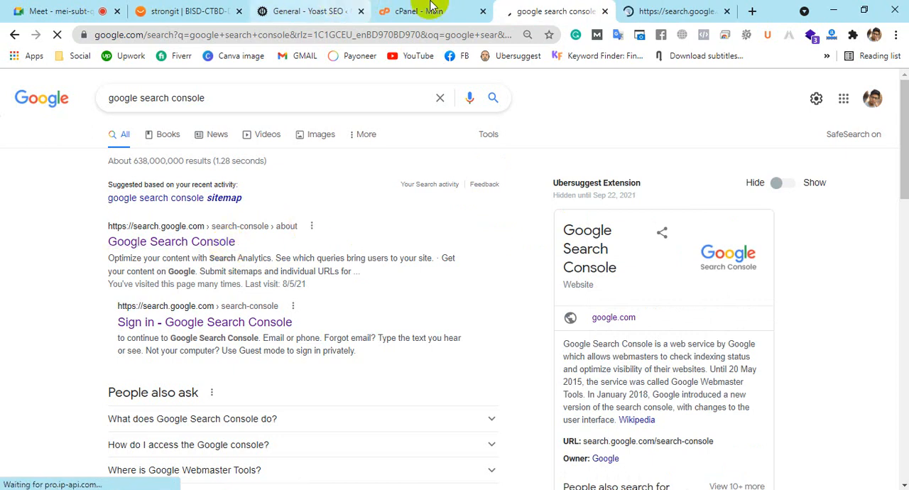
click(631, 8)
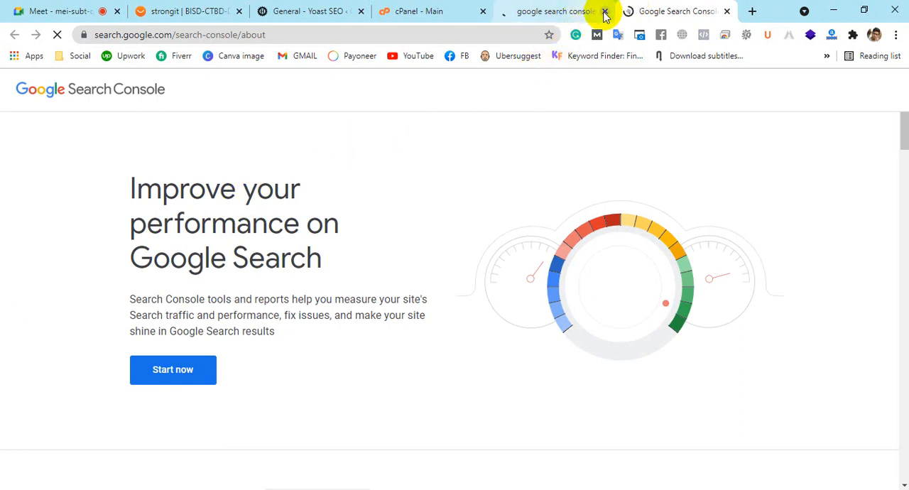
click(604, 15)
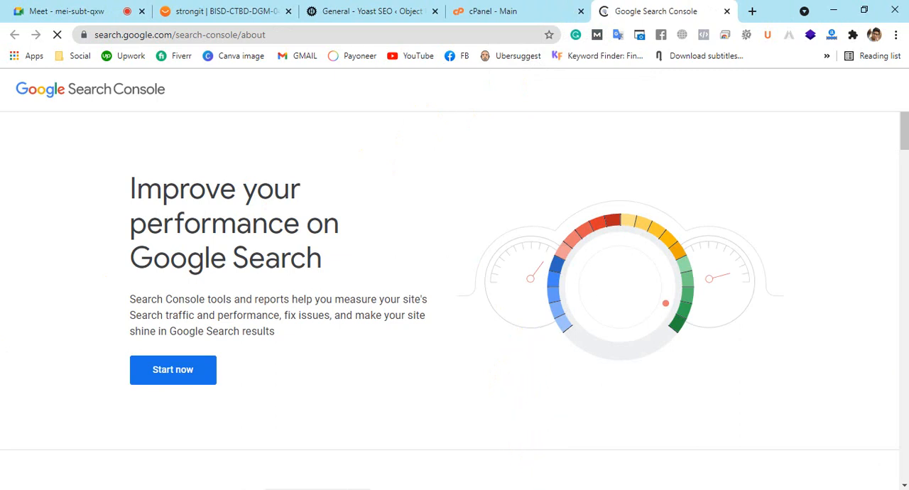
Start Google Search Console from its introduction page and look over the Domain and URL prefix property types
scroll(533, 367, down, 9)
scroll(537, 367, up, 4)
scroll(537, 367, up, 5)
scroll(536, 367, down, 15)
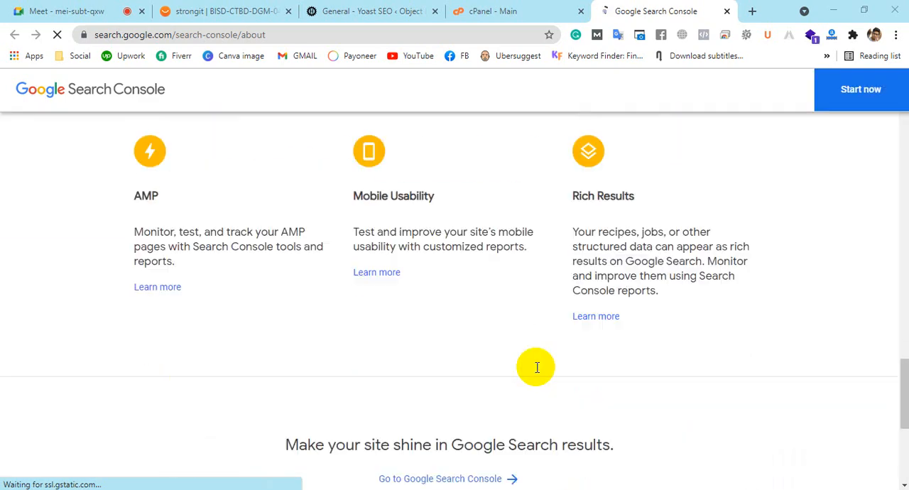
scroll(537, 367, down, 5)
scroll(536, 367, up, 15)
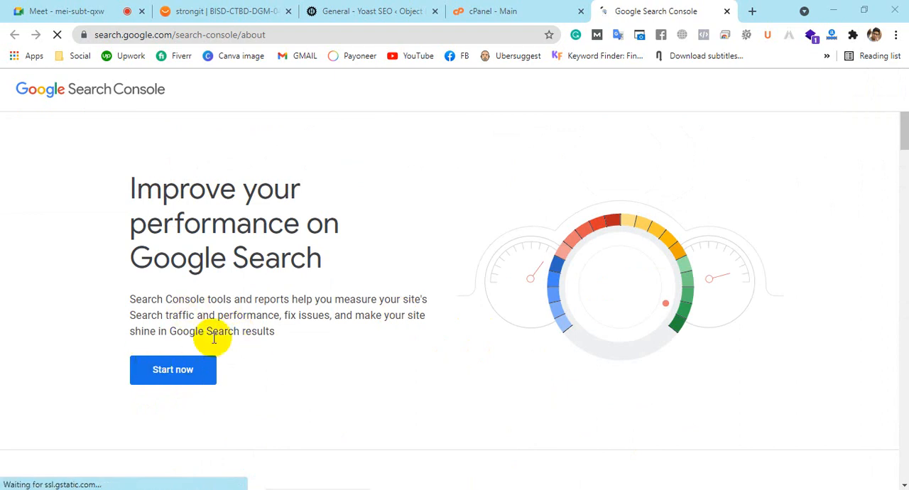
click(160, 377)
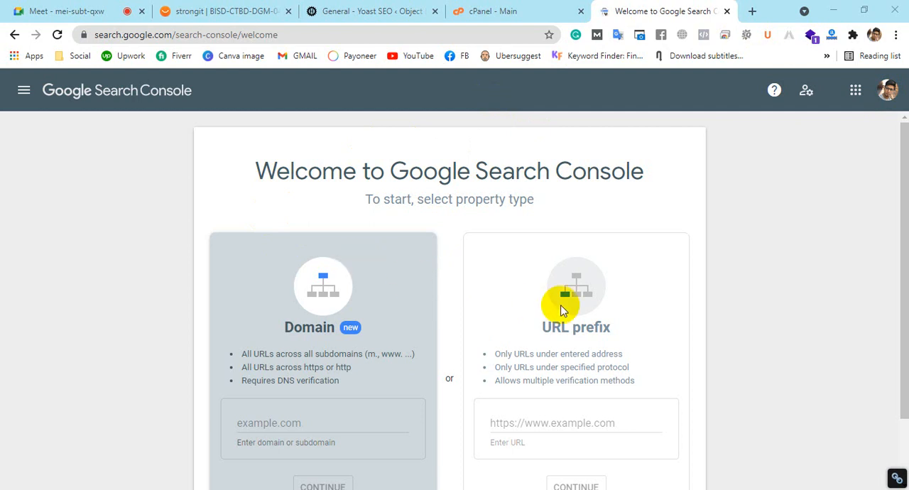
scroll(561, 310, down, 1)
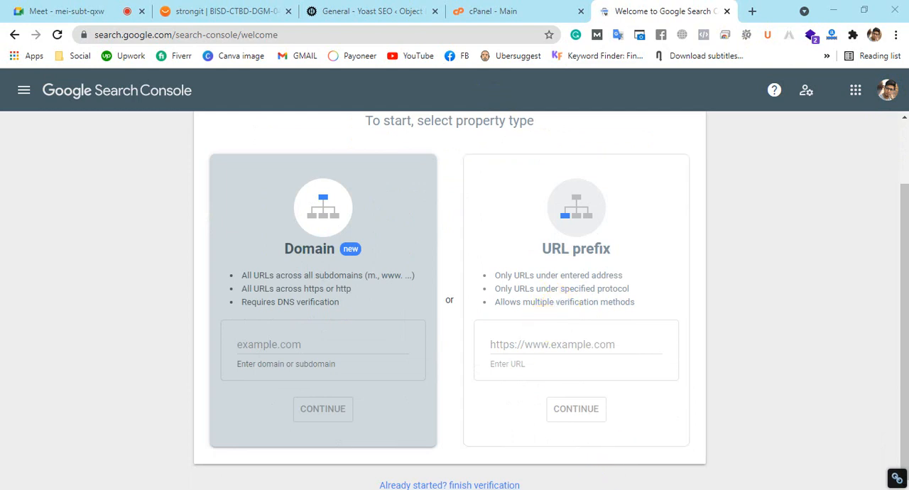
scroll(556, 342, up, 1)
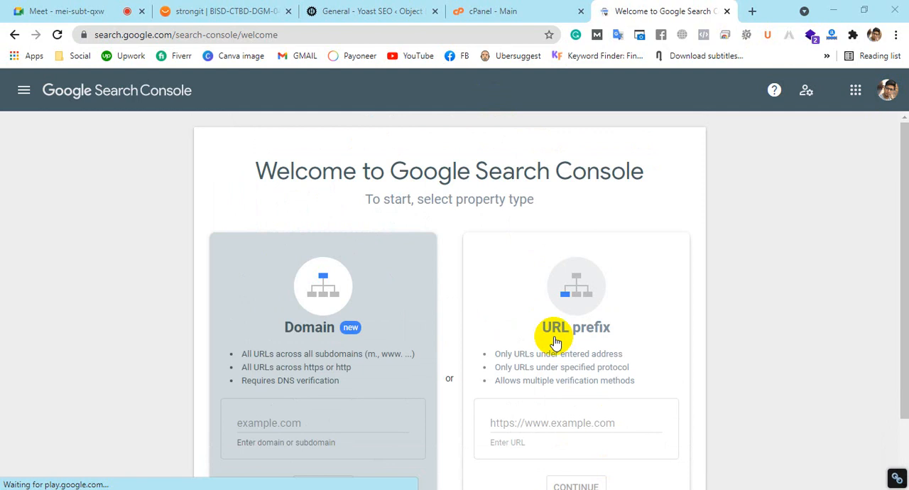
scroll(497, 338, down, 1)
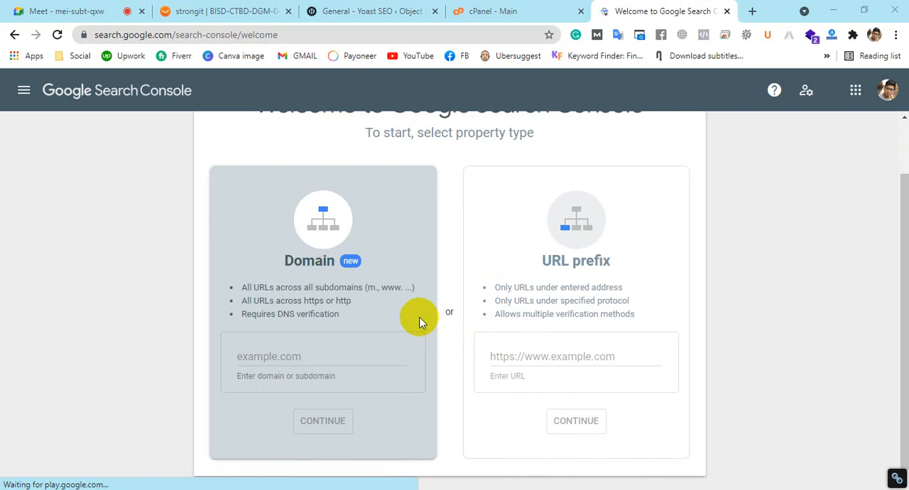
Switch to the untitled Notepad note and add blank lines below sitemap.xml
click(238, 489)
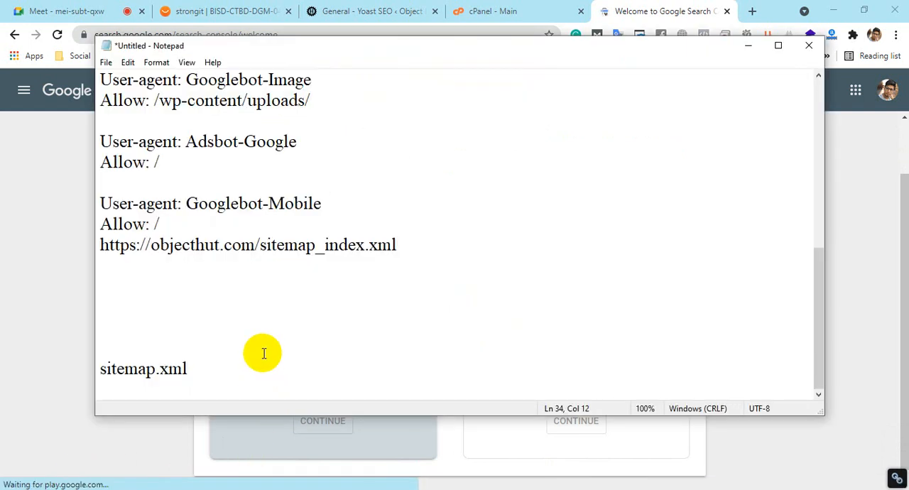
key(Return)
key(Return)
key(Return)
key(Return)
key(Return)
key(Return)
key(Return)
key(Return)
key(Return)
key(Return)
key(Return)
key(Return)
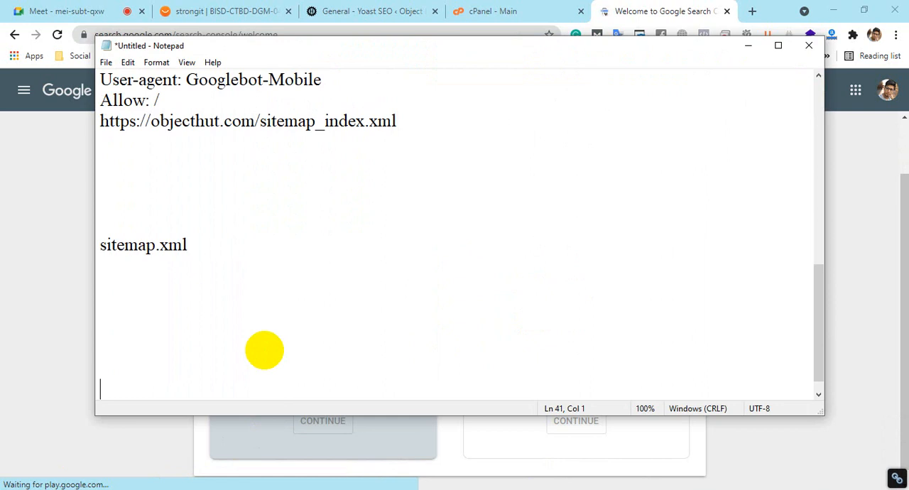
key(Return)
key(Return)
key(Return)
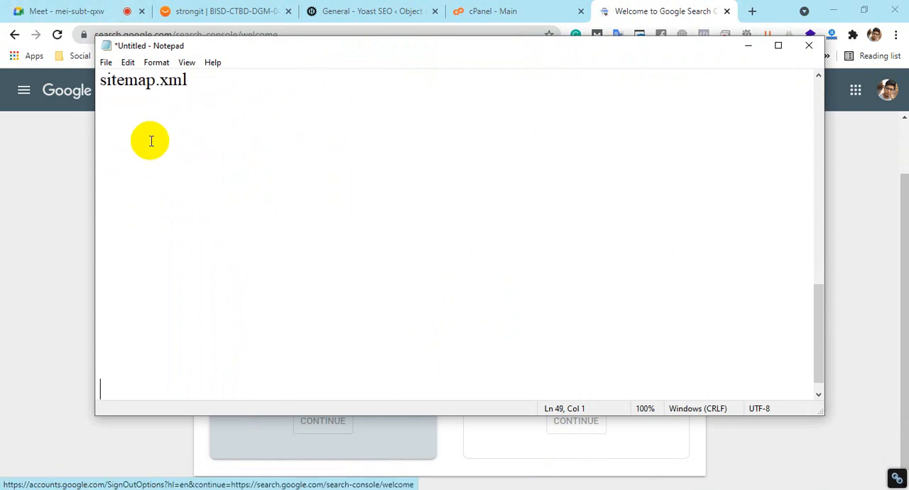
click(126, 156)
text(https)
key(BackSpace)
key(BackSpace)
key(BackSpace)
text(tps)
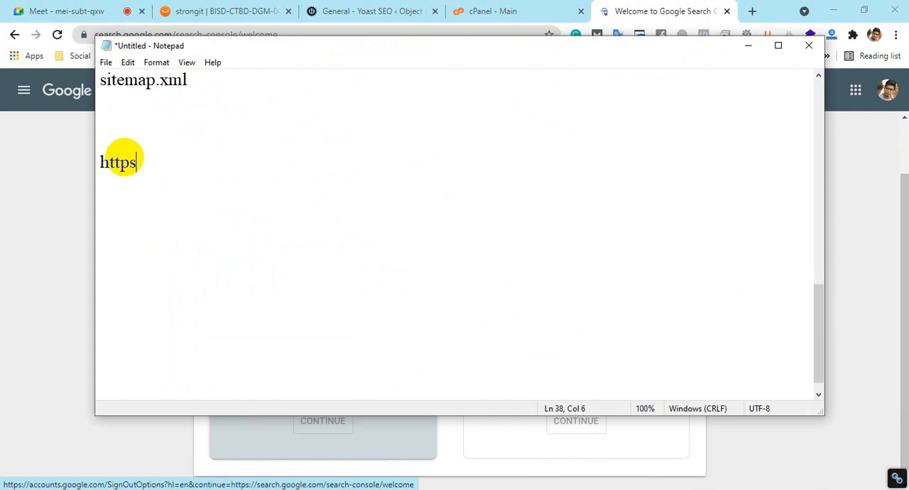
text(://objecthu)
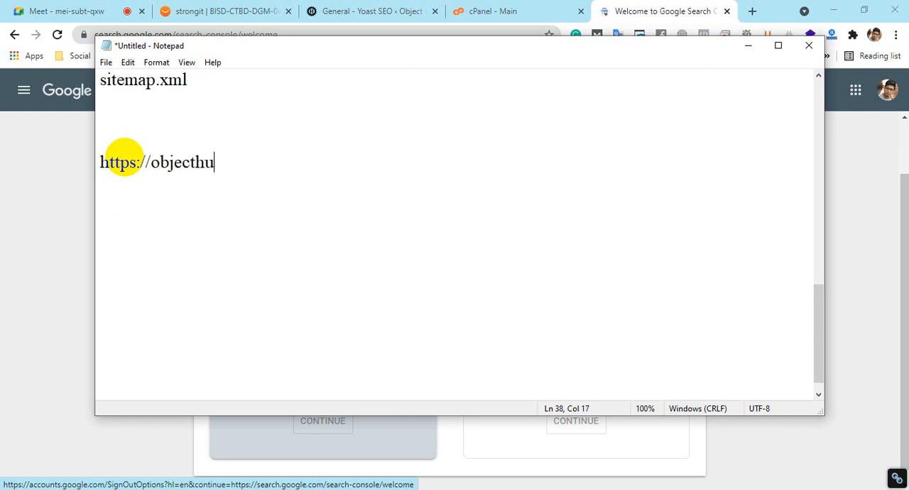
text(t.com)
key(Return)
key(Return)
drag(264, 168, 1, 182)
drag(256, 168, 14, 175)
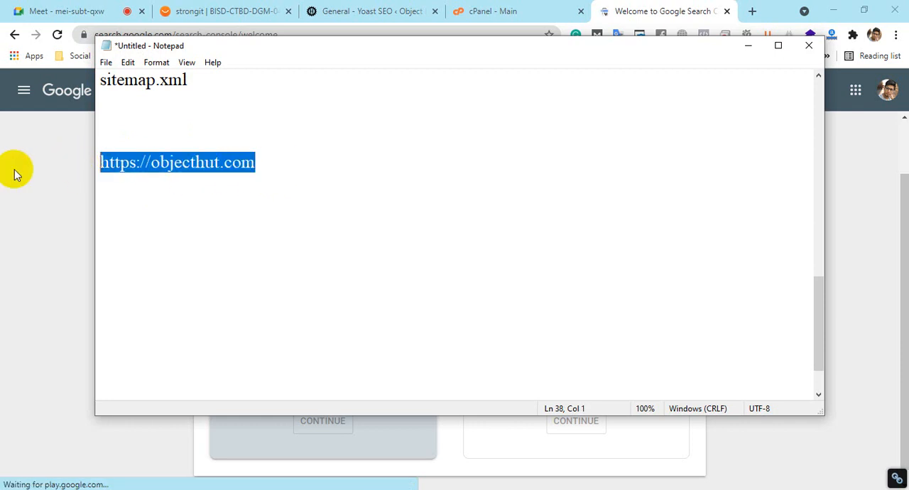
click(112, 241)
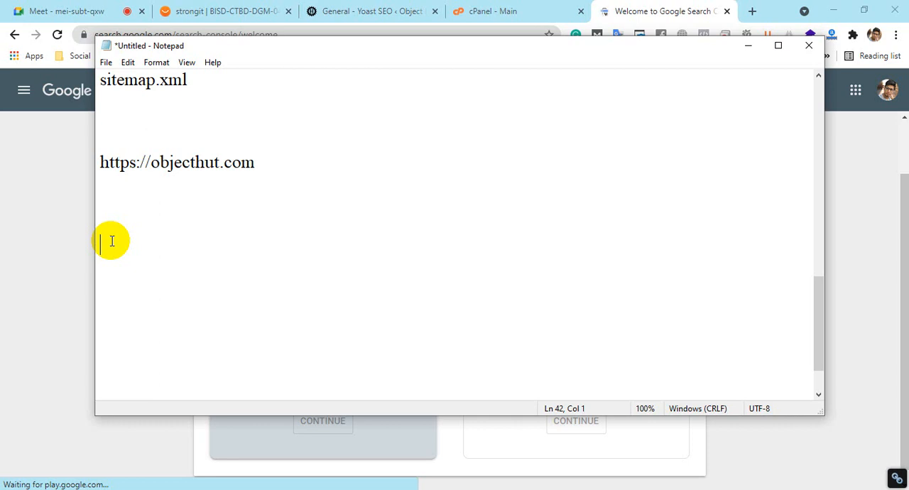
drag(268, 165, 90, 163)
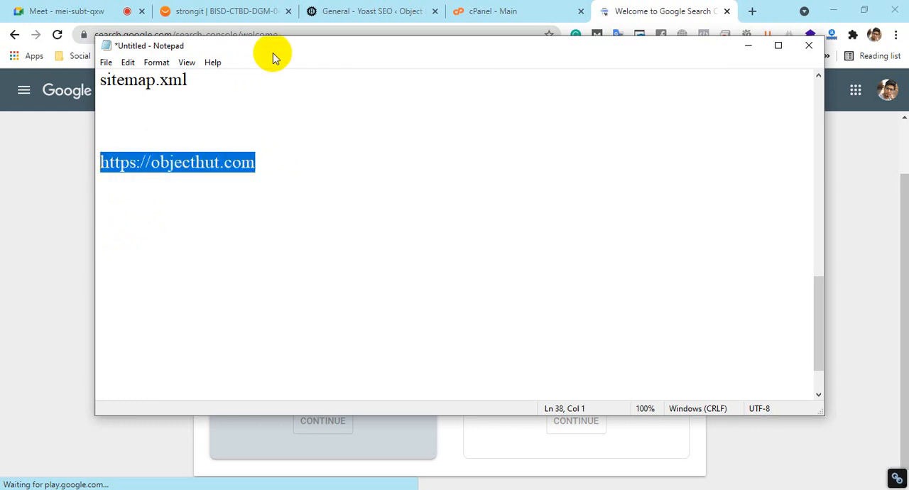
drag(275, 48, 645, 105)
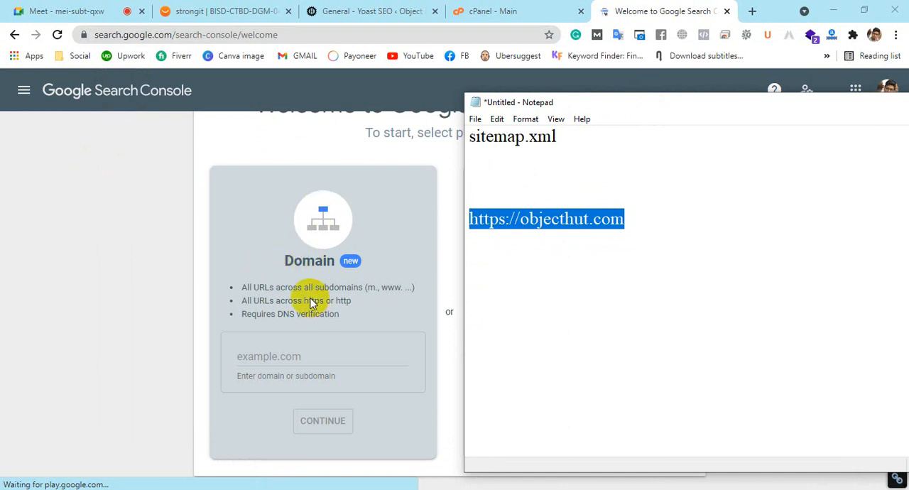
click(560, 223)
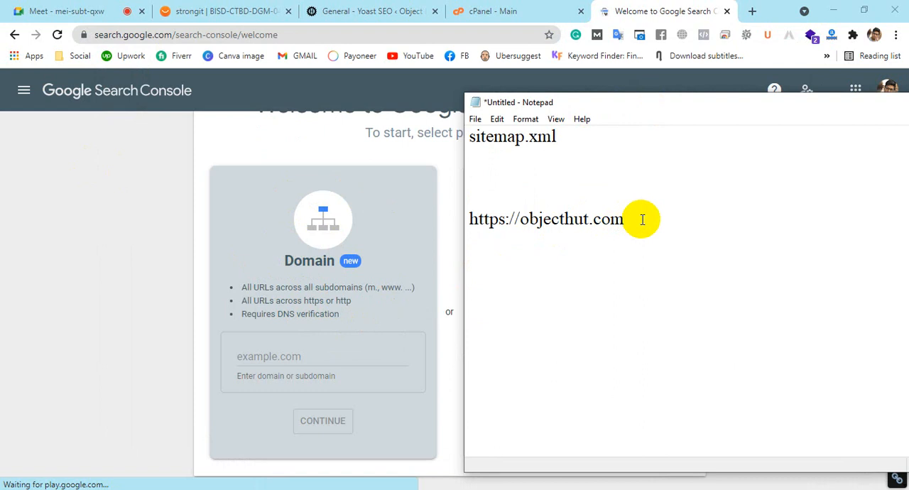
drag(641, 217, 415, 219)
click(580, 223)
drag(639, 220, 403, 224)
key(ctrl+c)
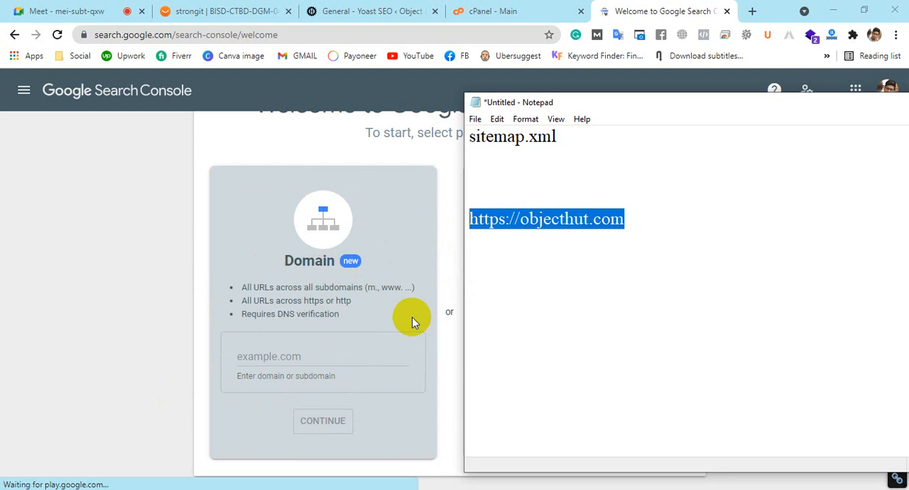
click(644, 232)
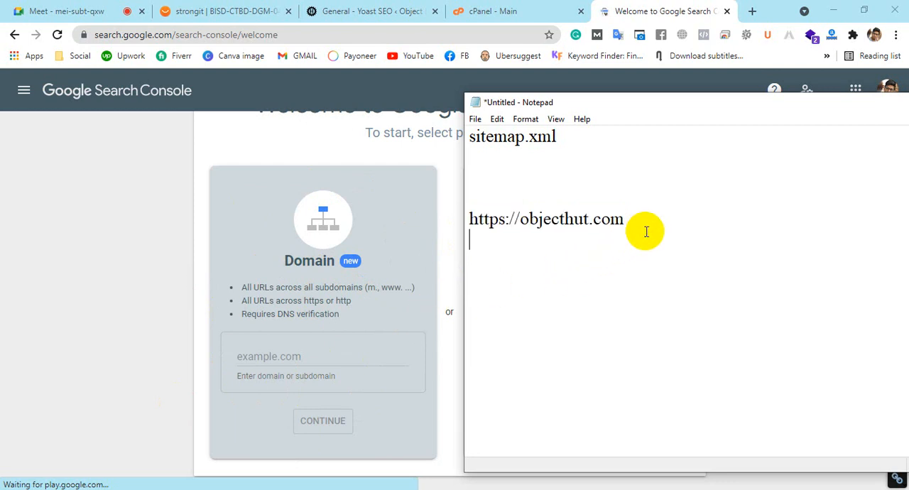
key(ctrl+v)
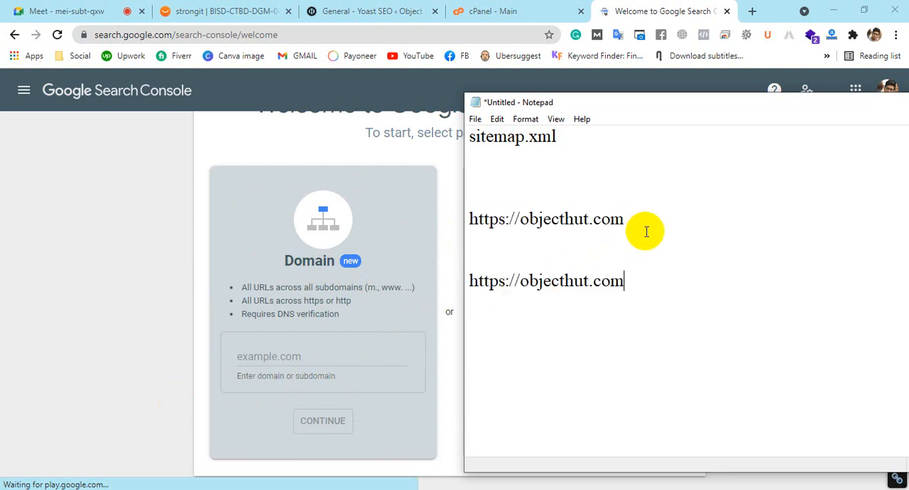
click(521, 279)
text(blog.)
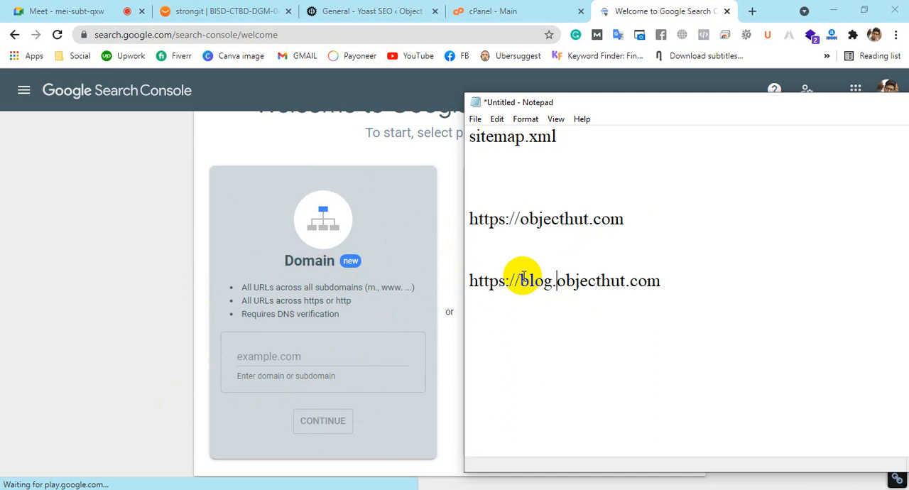
Highlight the blog subdomain address and move the Notepad window further aside to uncover the URL prefix option
click(672, 274)
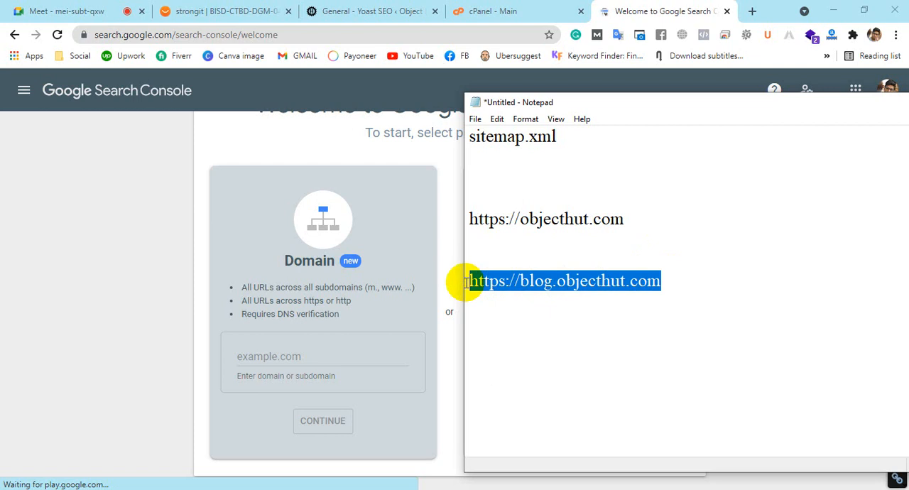
drag(538, 104, 769, 115)
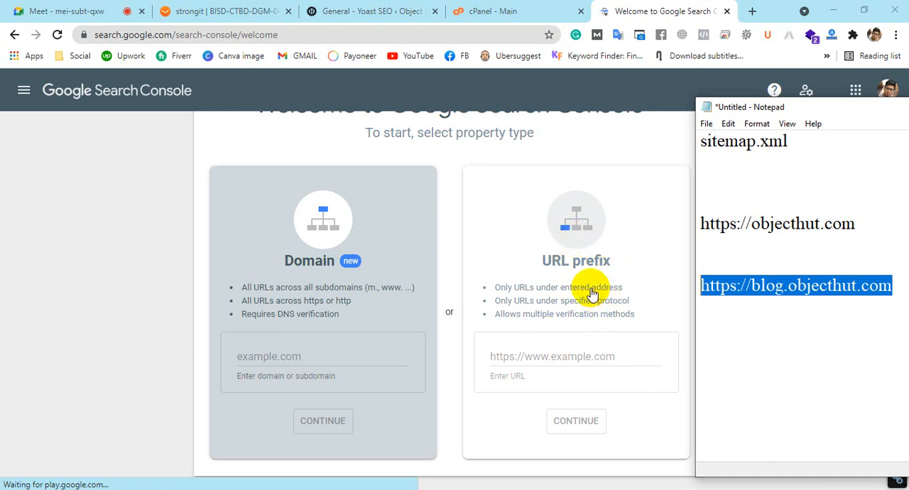
click(891, 241)
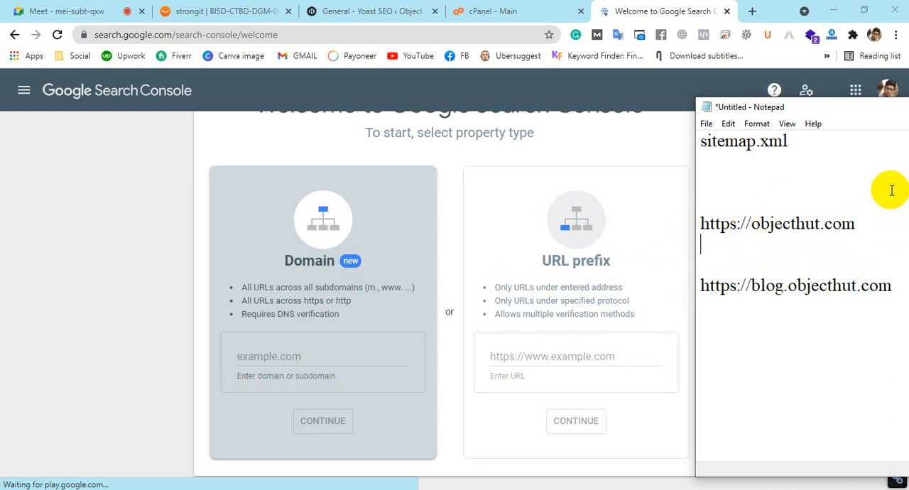
drag(882, 214, 691, 221)
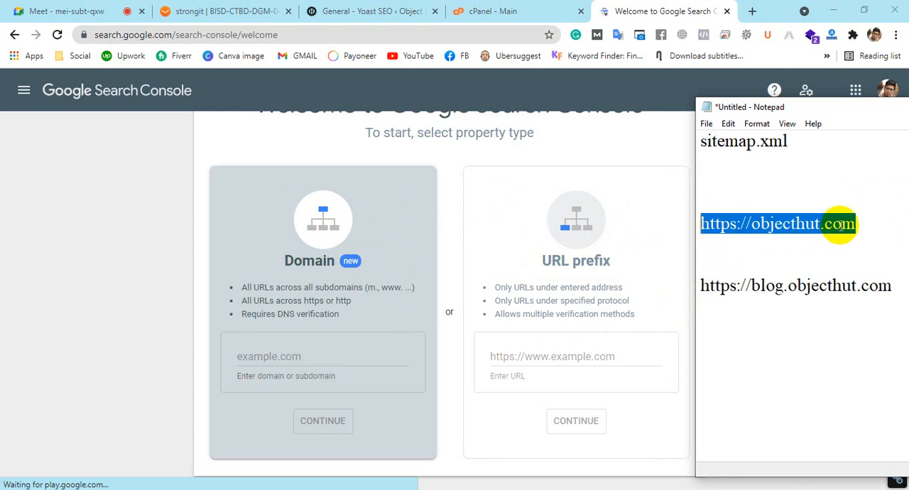
click(866, 228)
drag(822, 111, 652, 80)
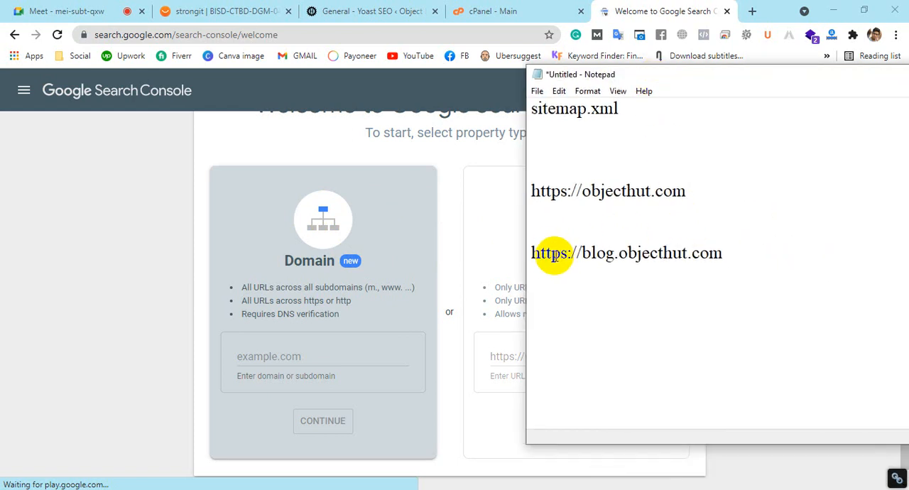
drag(532, 251, 811, 268)
click(810, 269)
click(724, 192)
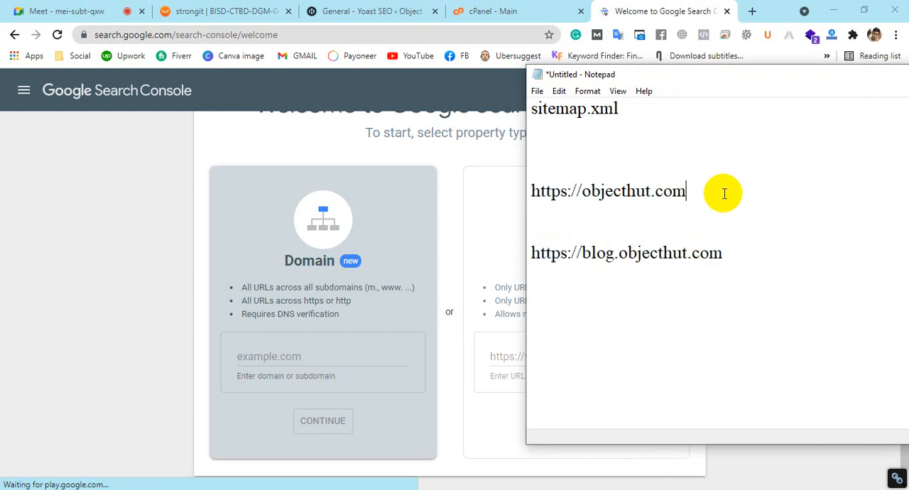
text(/blog)
Look over the tool sections on the cPanel main page and return to the Search Console property type selection
click(369, 248)
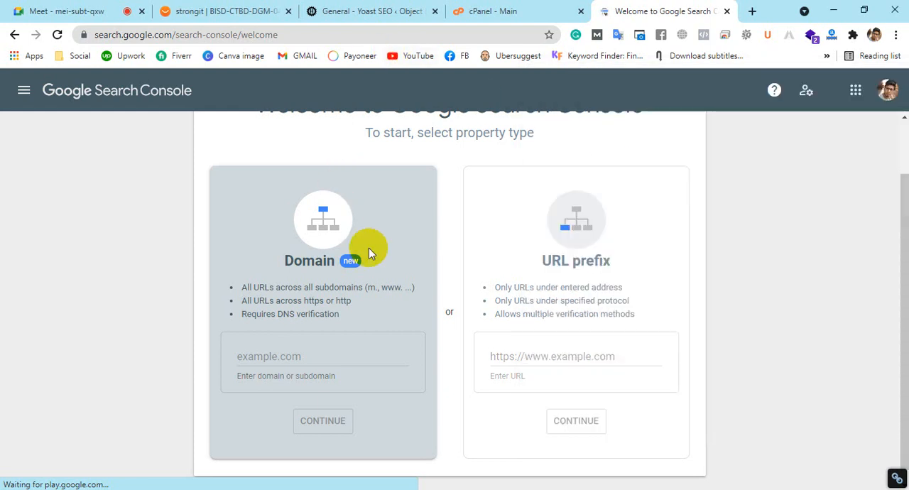
click(484, 11)
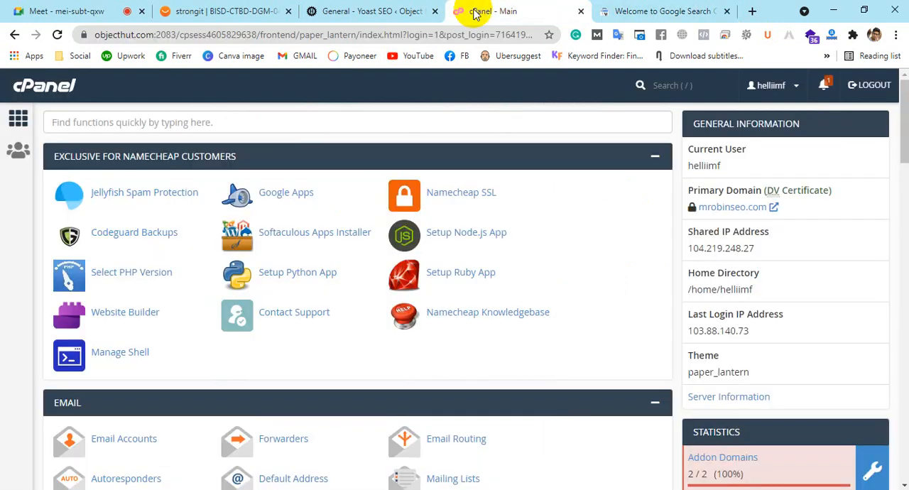
scroll(451, 213, down, 7)
scroll(450, 282, down, 8)
scroll(449, 282, up, 15)
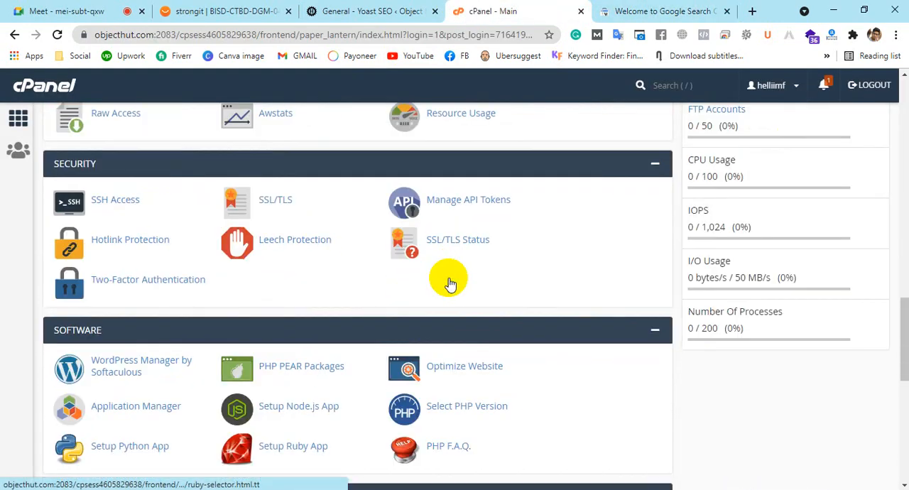
scroll(449, 282, down, 12)
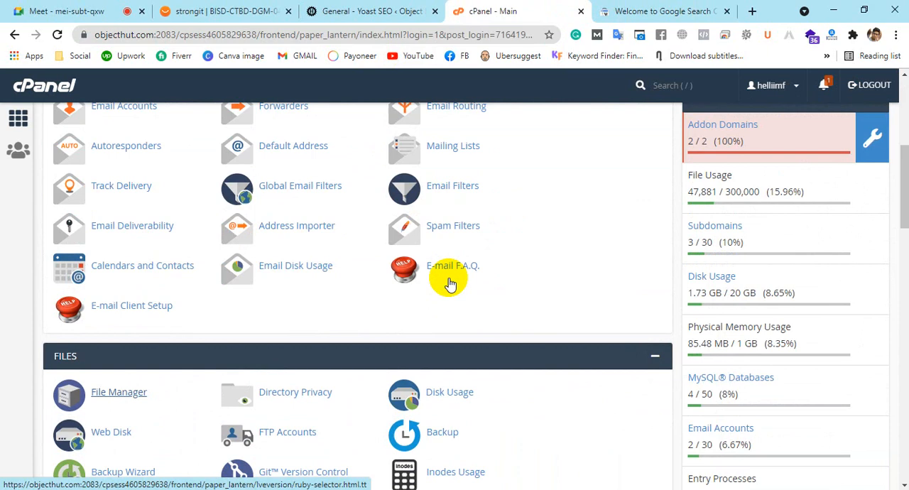
scroll(449, 284, down, 4)
scroll(450, 281, up, 12)
scroll(452, 279, up, 10)
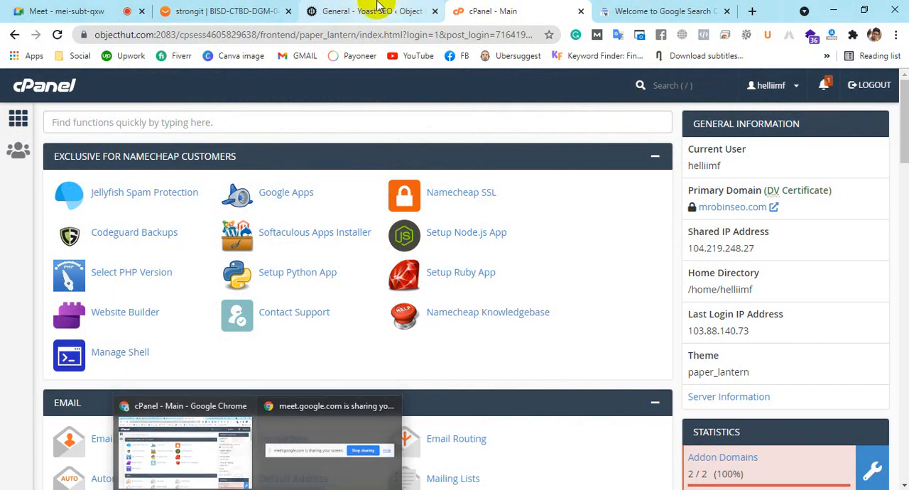
click(379, 6)
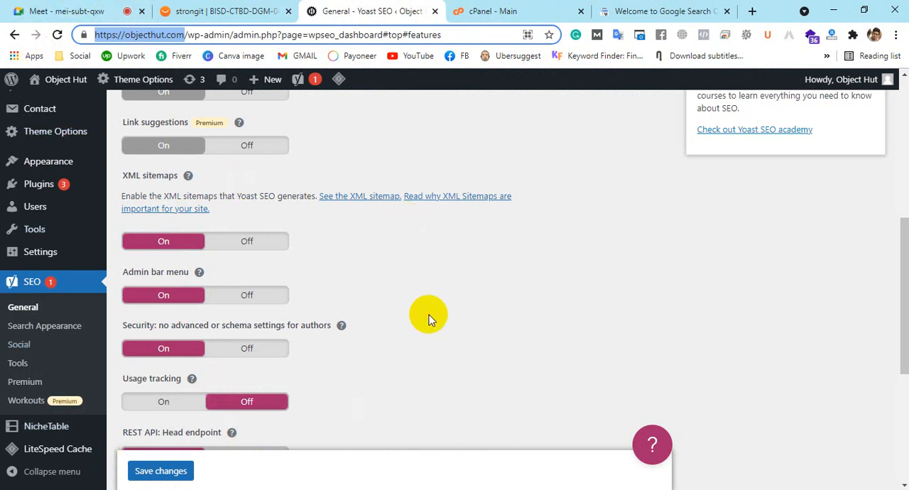
click(610, 9)
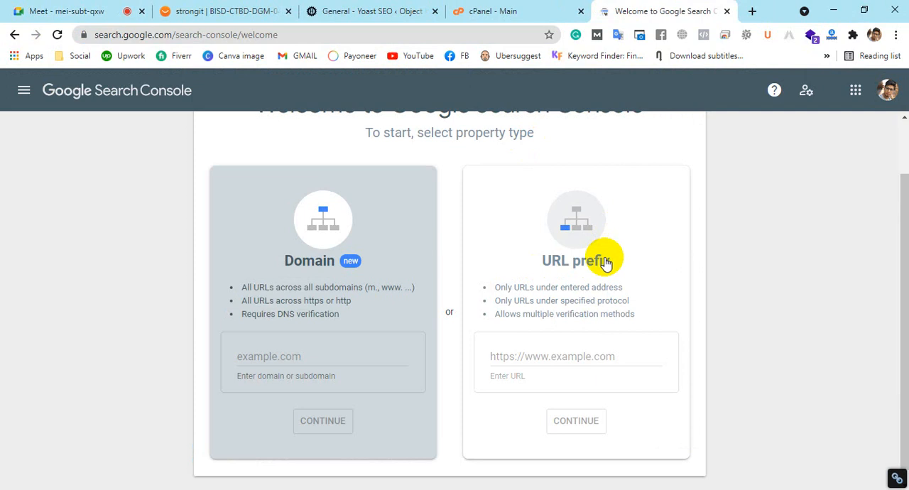
click(284, 359)
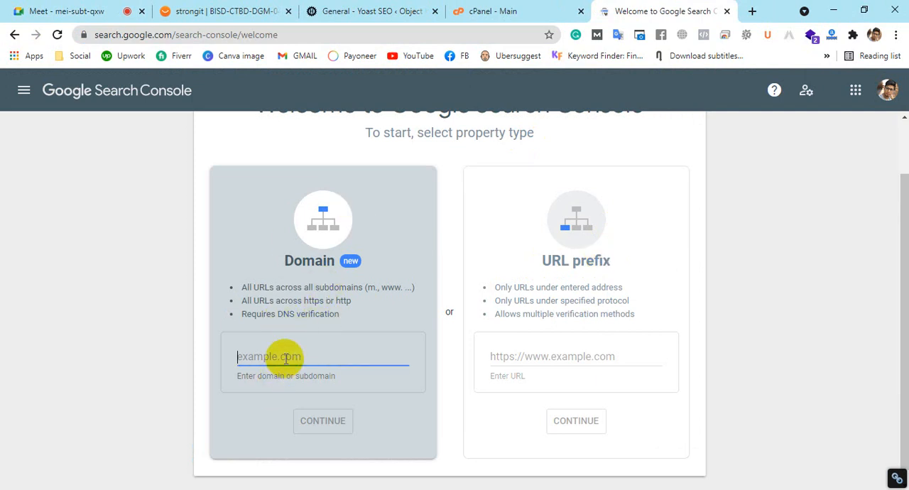
key(alt+Tab)
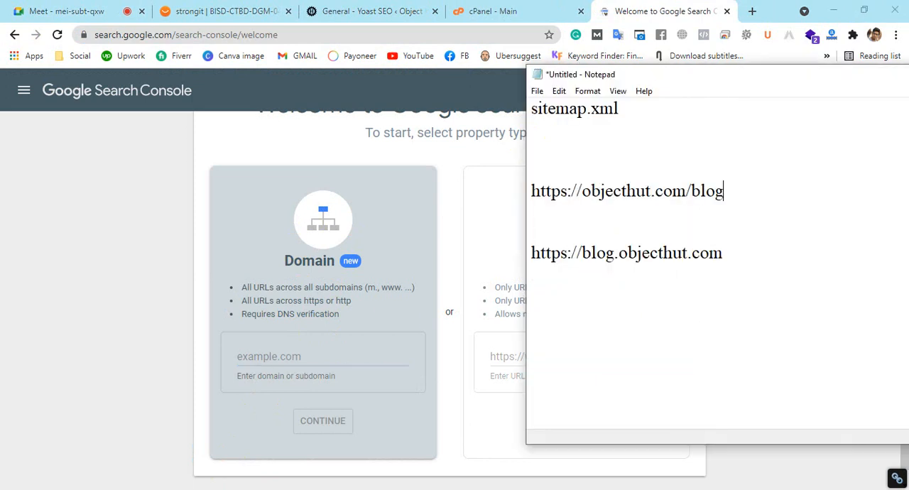
drag(582, 252, 534, 268)
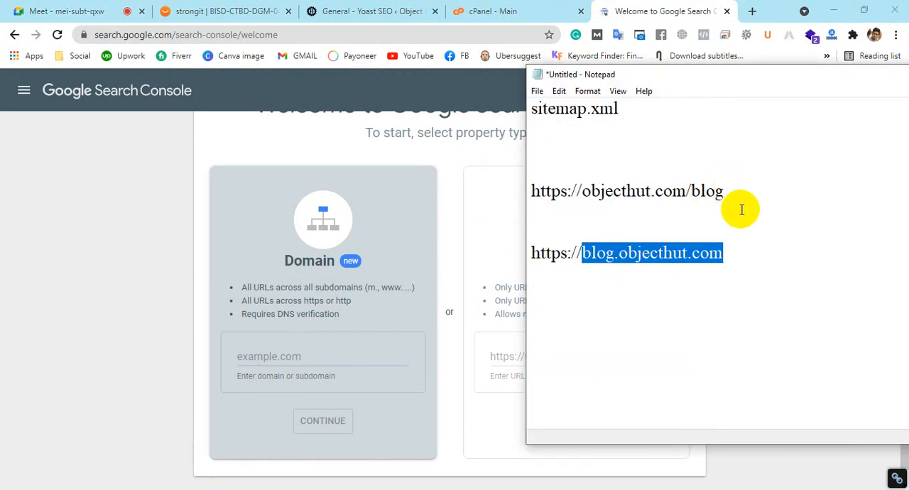
click(742, 241)
click(746, 270)
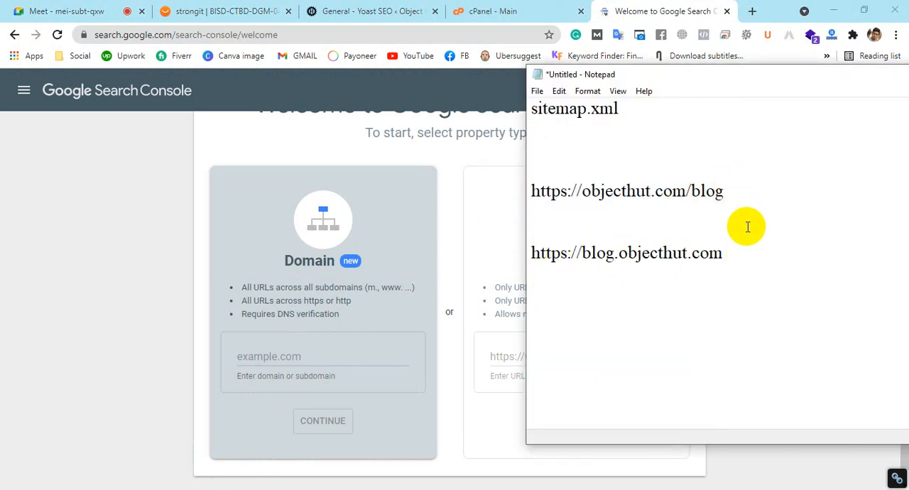
click(692, 190)
key(shift+Up)
key(shift+Up)
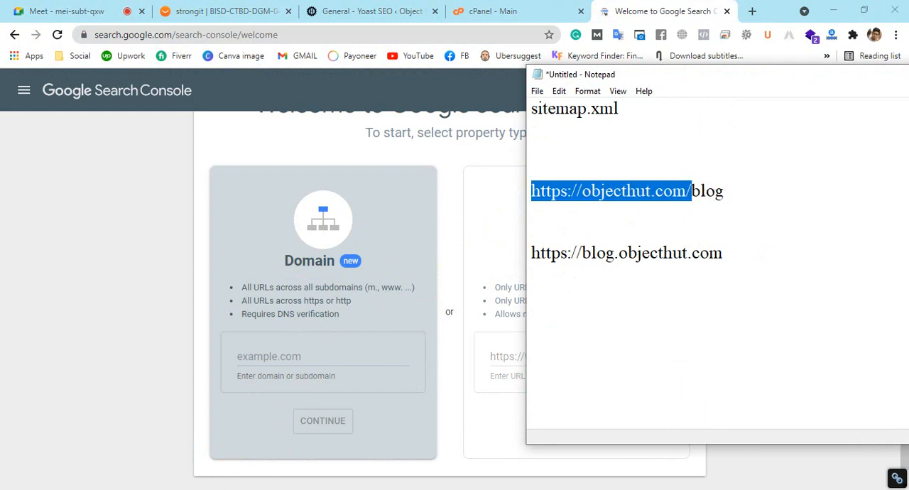
key(Right)
key(Right)
key(Right)
key(Right)
key(Right)
key(Right)
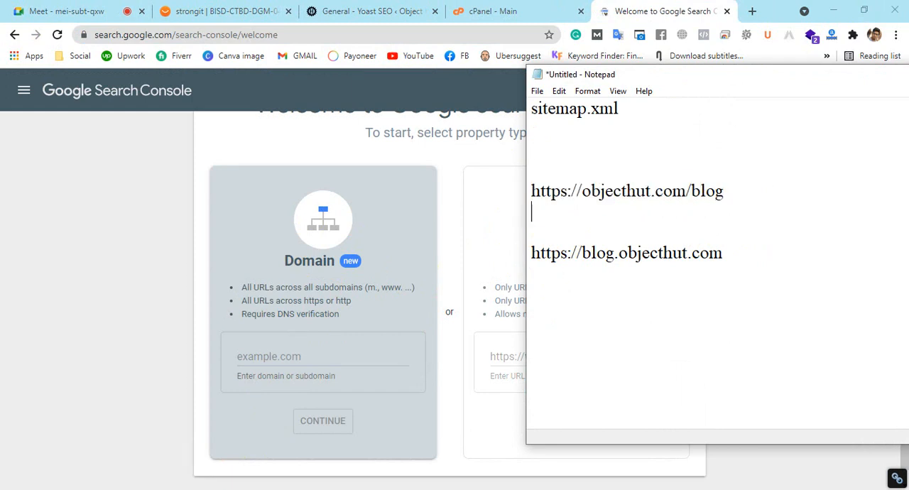
key(BackSpace)
key(BackSpace)
key(BackSpace)
key(BackSpace)
key(BackSpace)
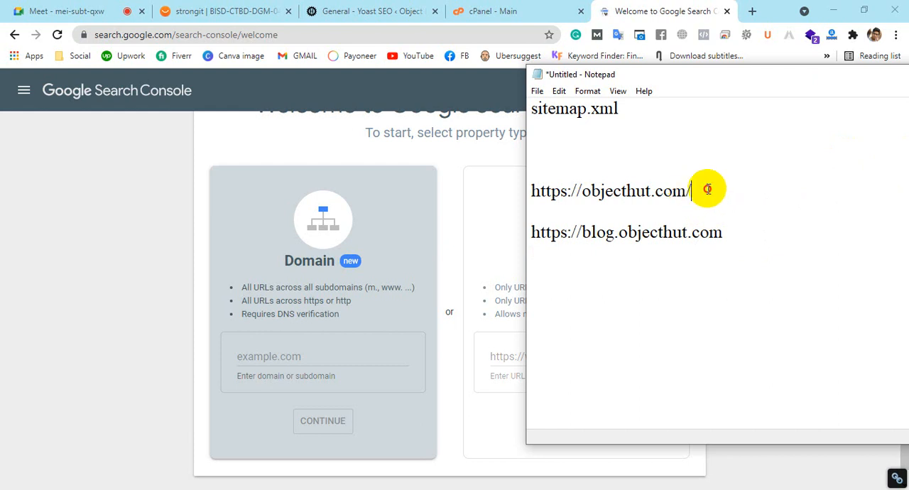
drag(710, 190, 448, 196)
key(ctrl+c)
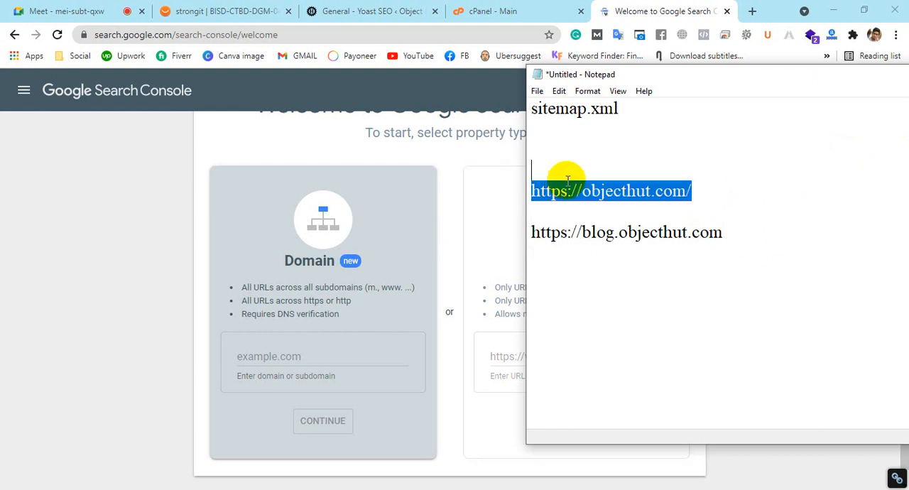
click(280, 339)
key(ctrl+v)
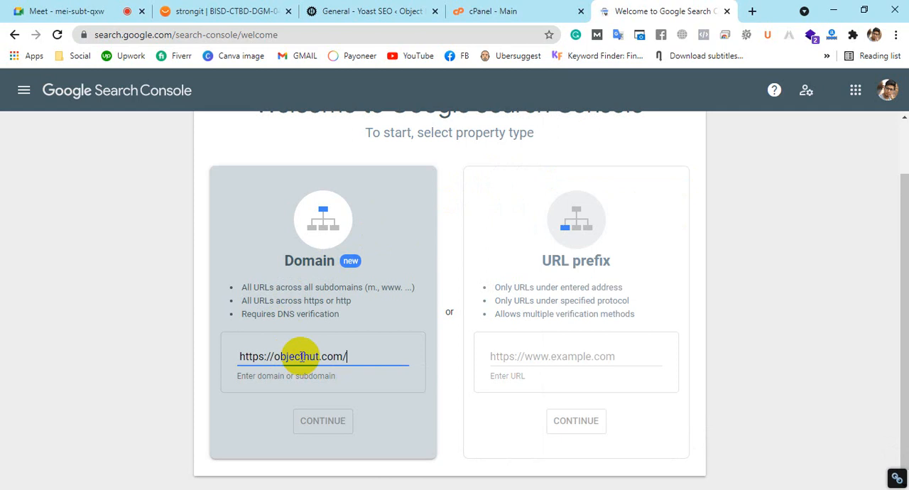
click(346, 419)
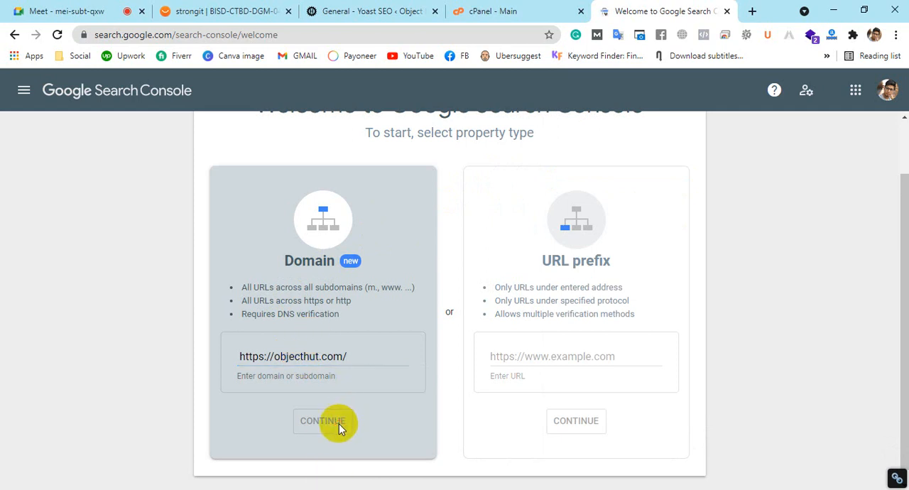
drag(273, 356, 238, 356)
key(BackSpace)
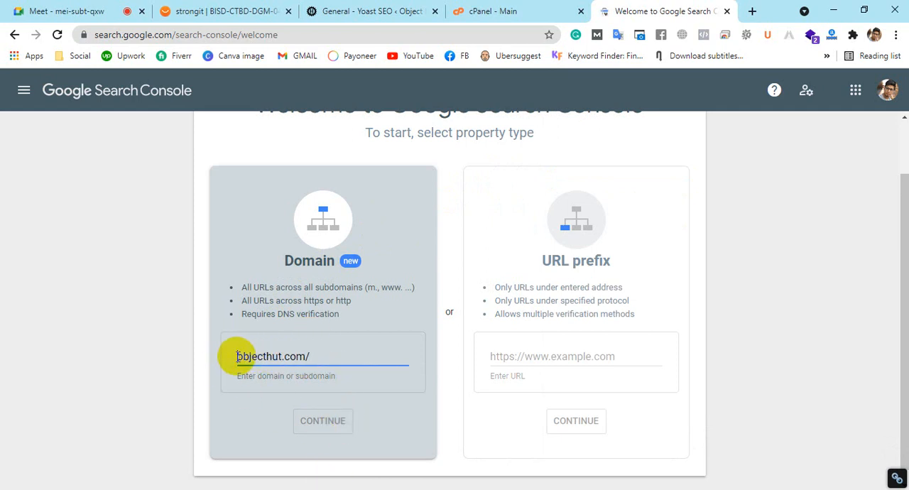
click(308, 420)
click(321, 356)
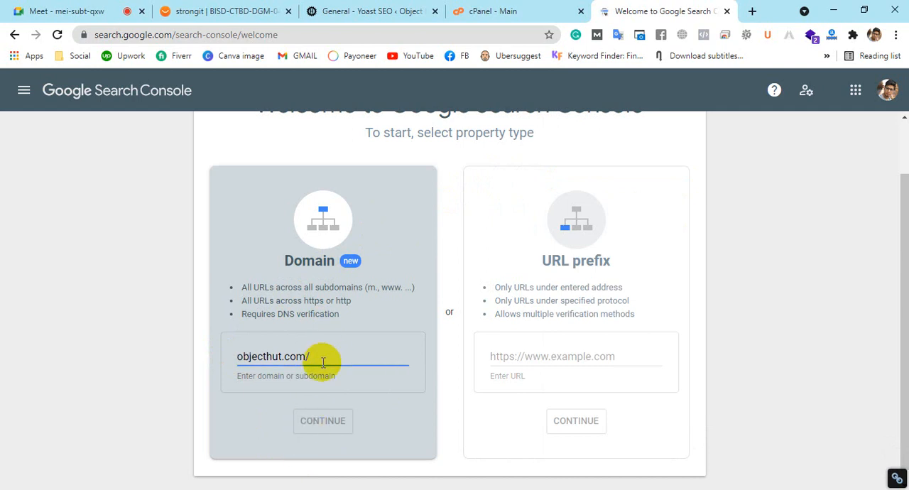
key(BackSpace)
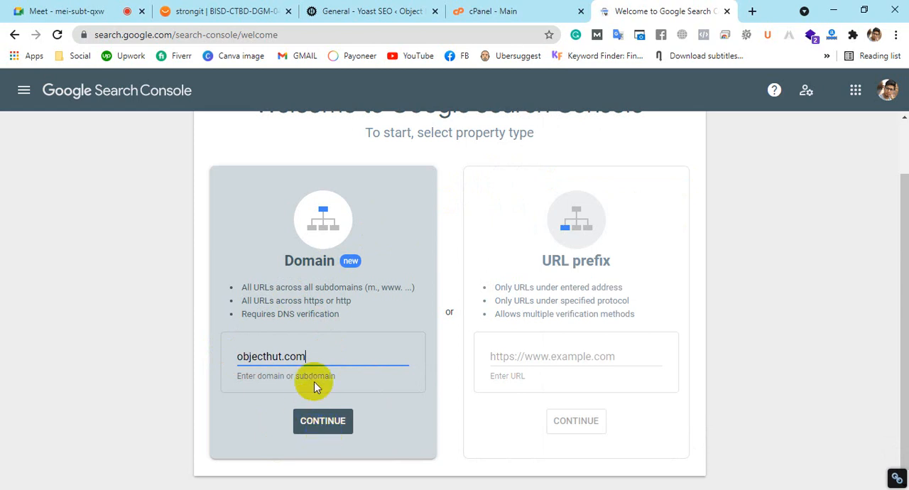
Change the Domain property entry to bisd07.com and continue to the ownership verification
drag(318, 359, 242, 360)
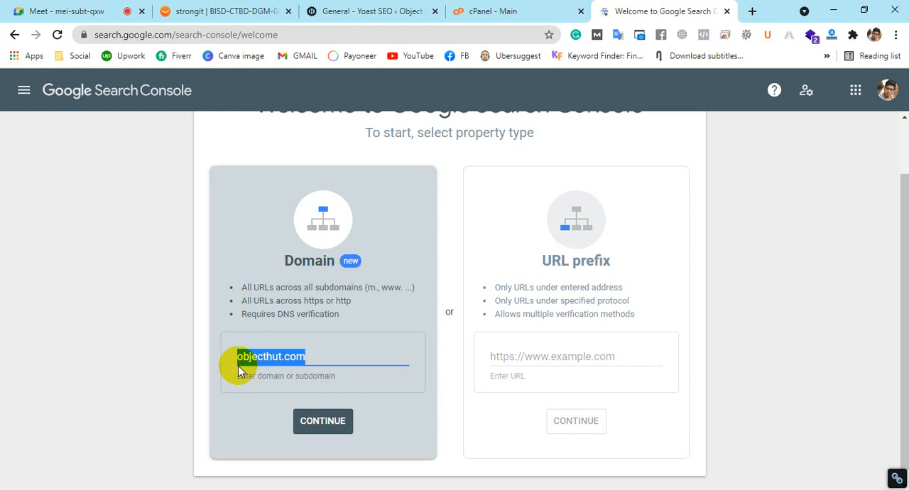
drag(325, 351, 239, 352)
click(284, 356)
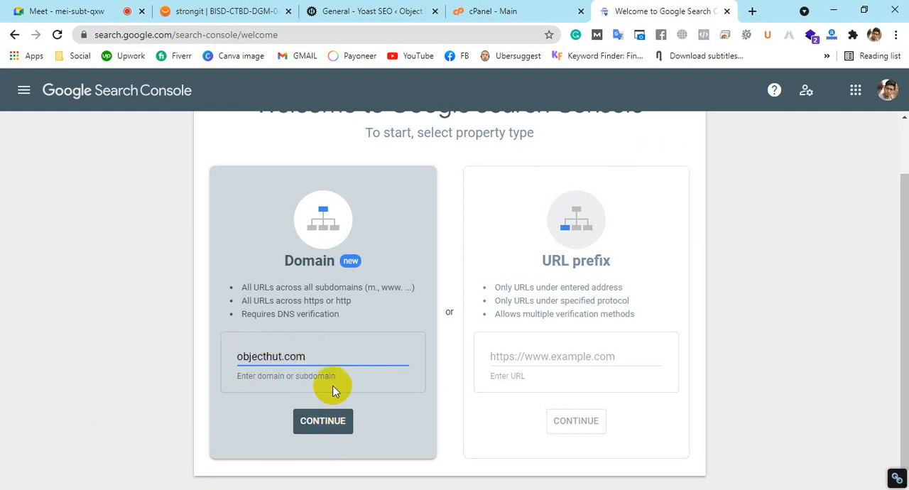
click(281, 358)
drag(281, 358, 197, 360)
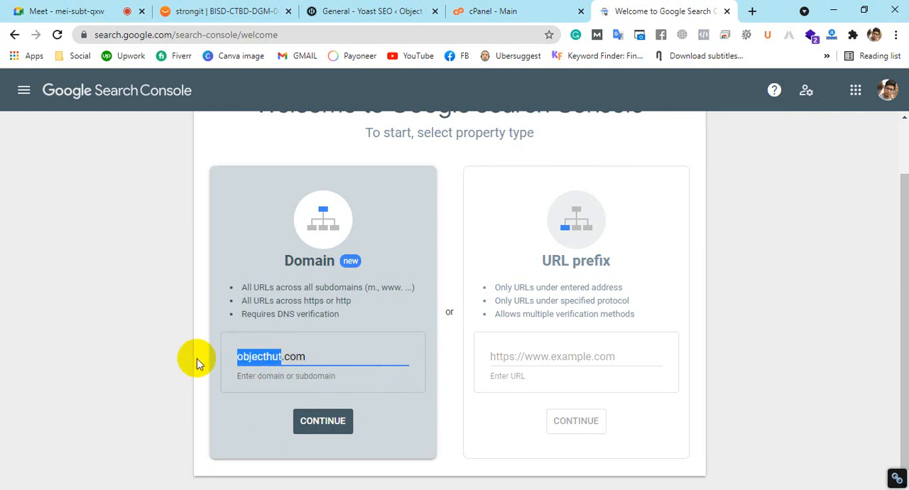
text(bisd)
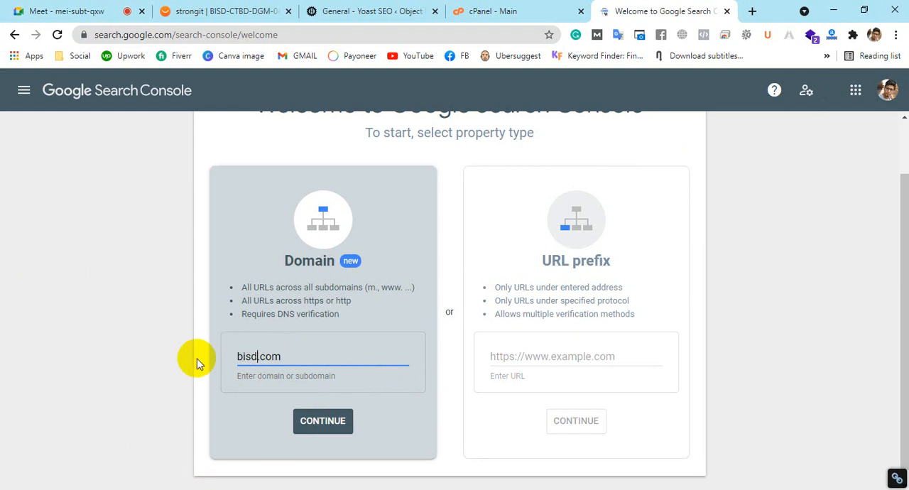
text(04)
key(BackSpace)
text(7)
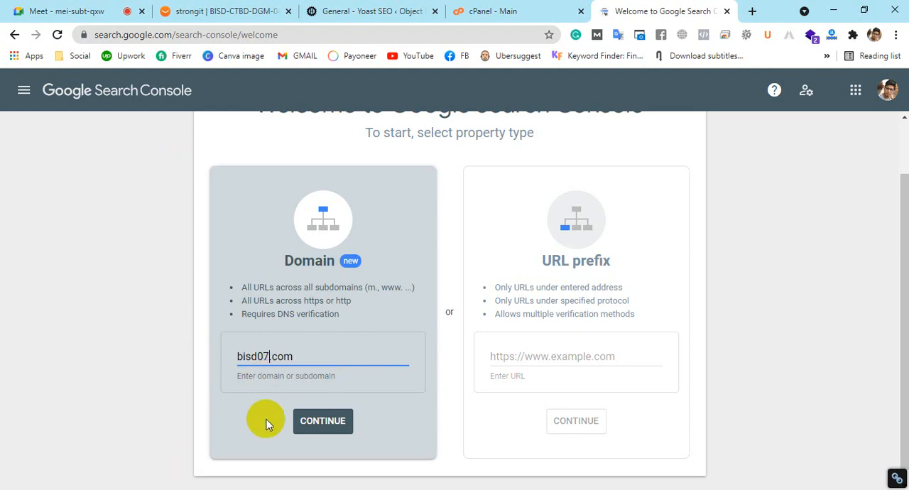
click(335, 422)
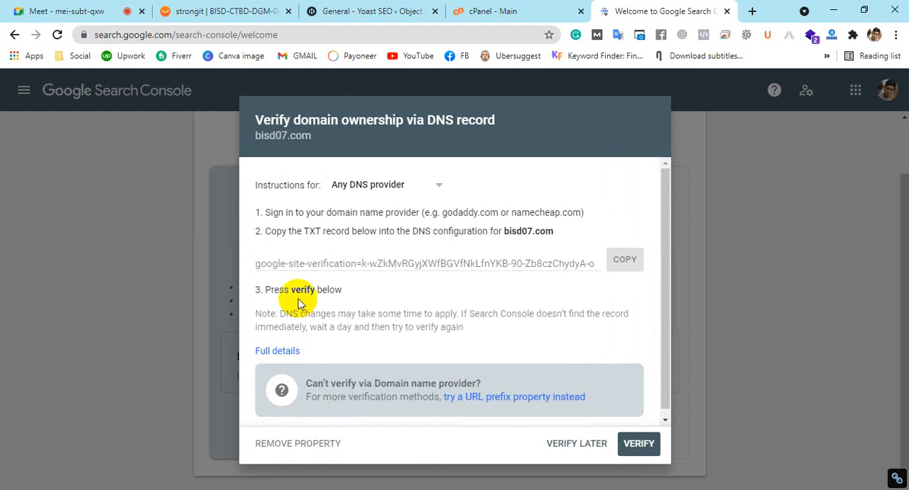
Examine the DNS record verification instructions for bisd07.com and the list of available DNS providers
scroll(380, 283, down, 1)
scroll(379, 282, up, 1)
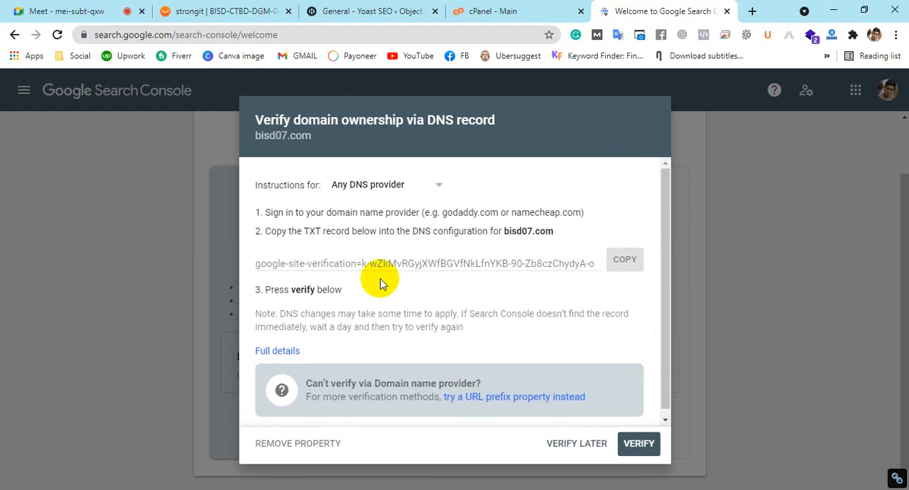
click(384, 193)
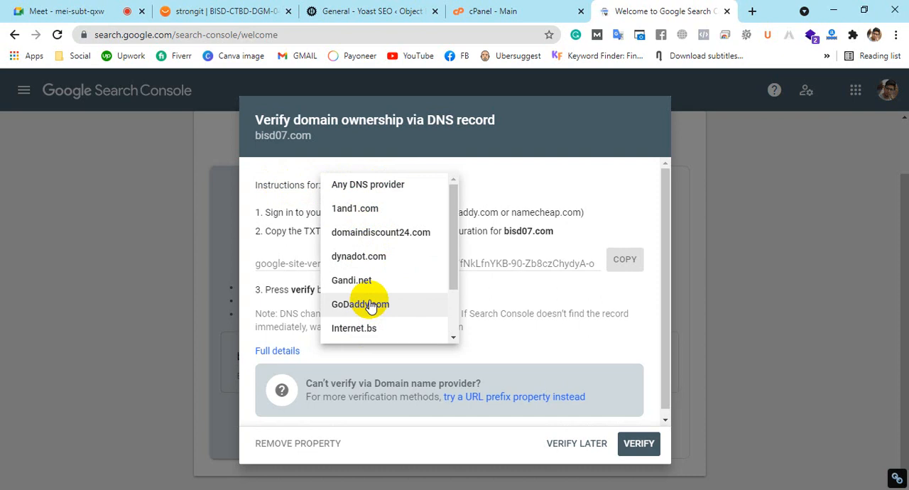
scroll(370, 306, down, 1)
scroll(372, 297, up, 1)
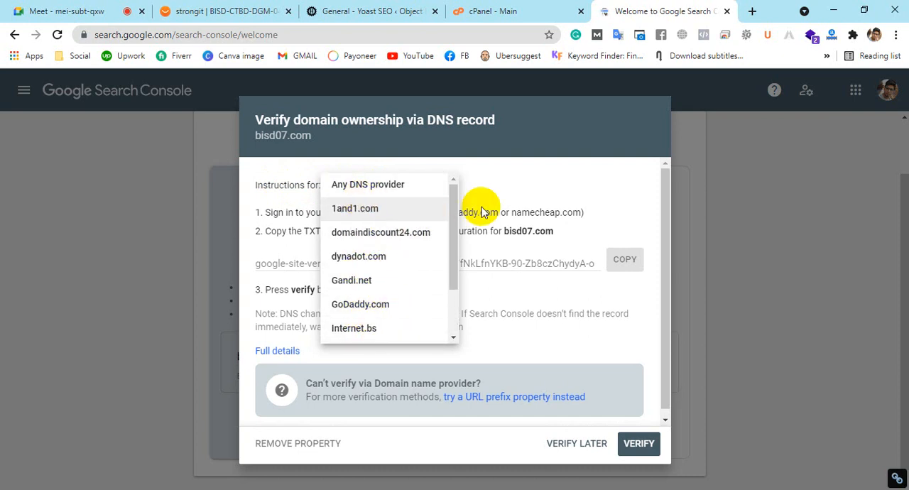
click(529, 190)
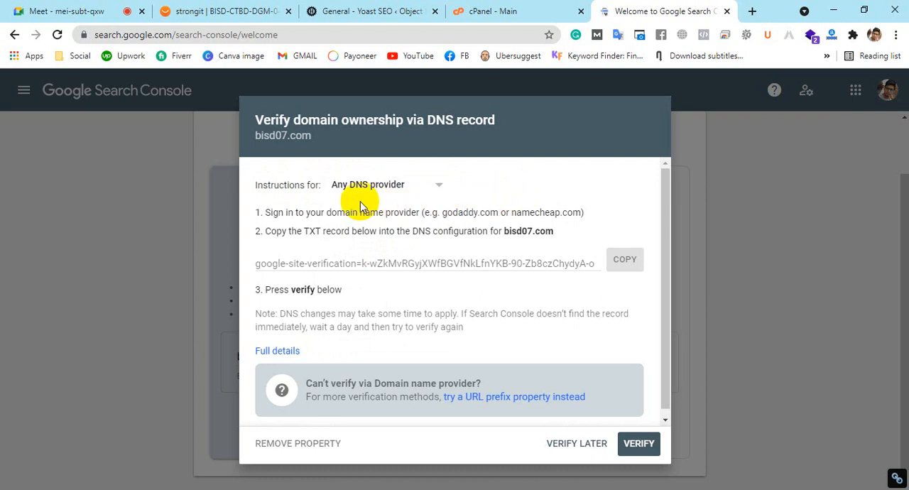
scroll(431, 334, down, 1)
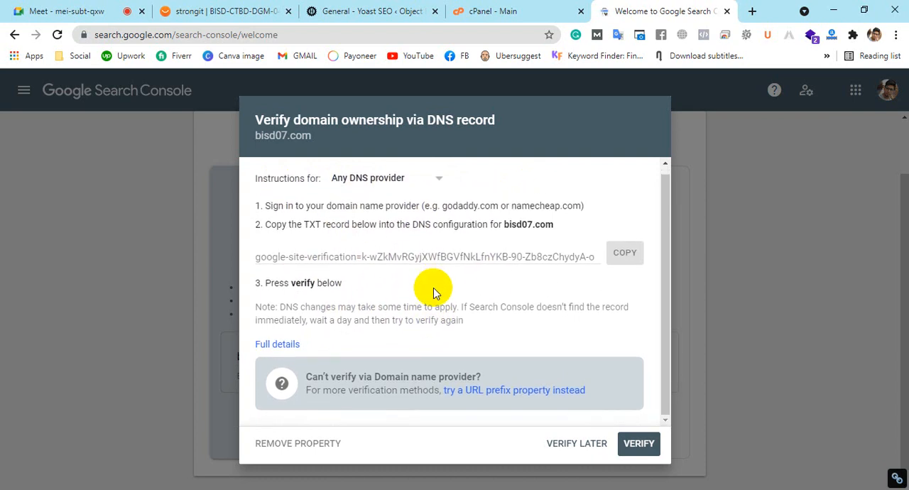
Read through the three DNS verification instructions for bisd07.com, including the TXT record and the final verify step
scroll(335, 218, up, 1)
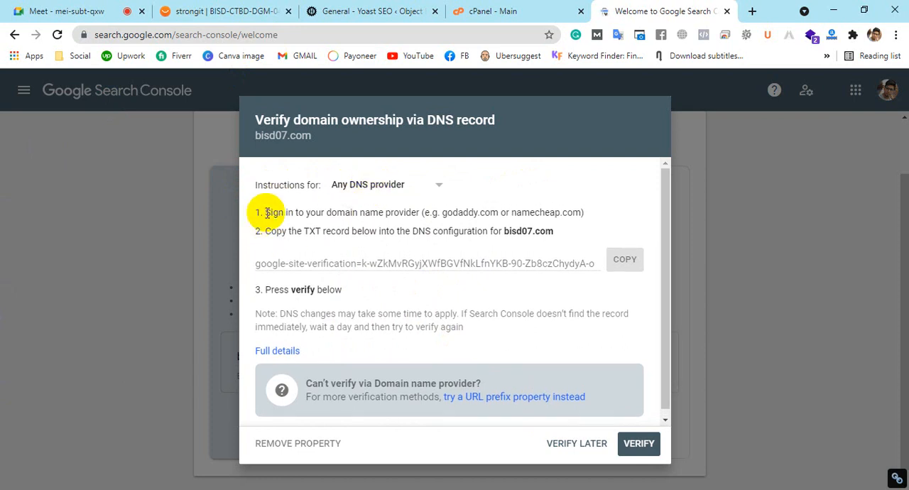
drag(267, 213, 613, 217)
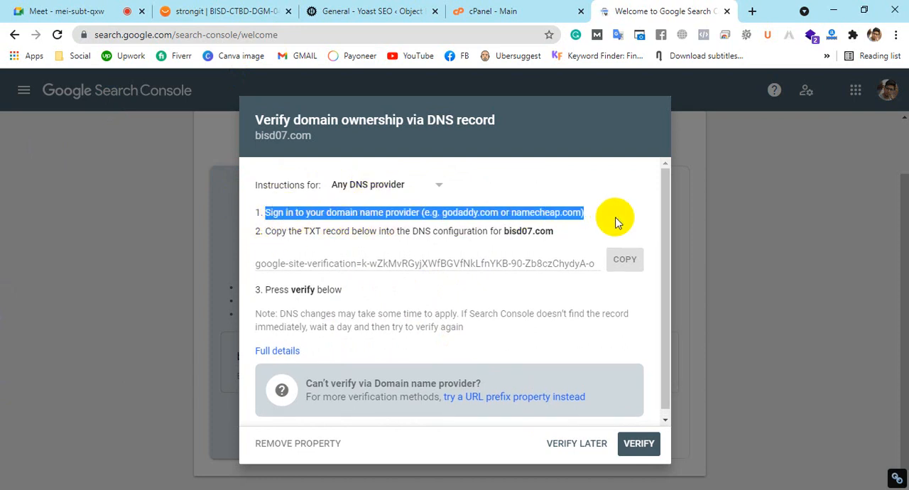
click(365, 229)
drag(309, 231, 540, 232)
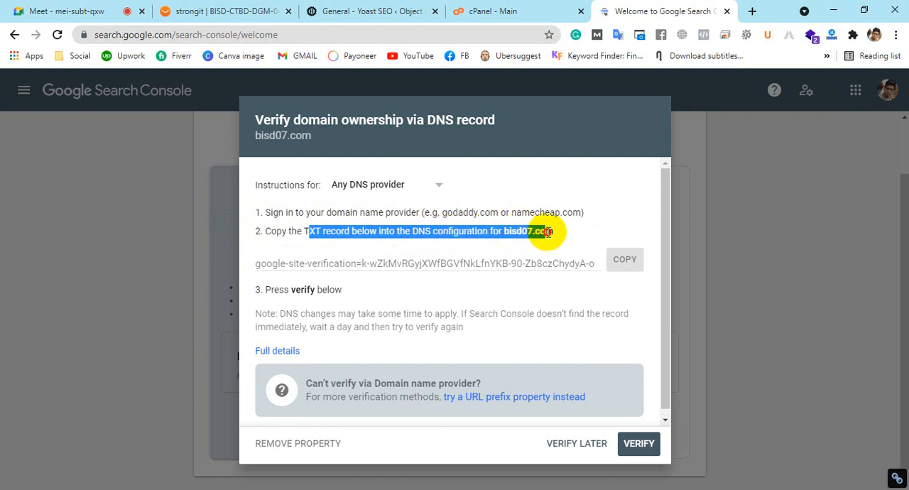
click(257, 263)
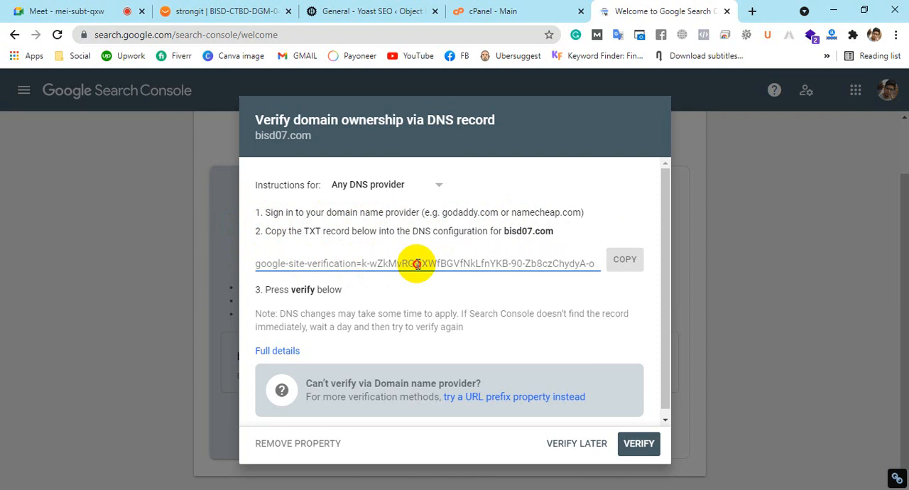
drag(265, 290, 393, 294)
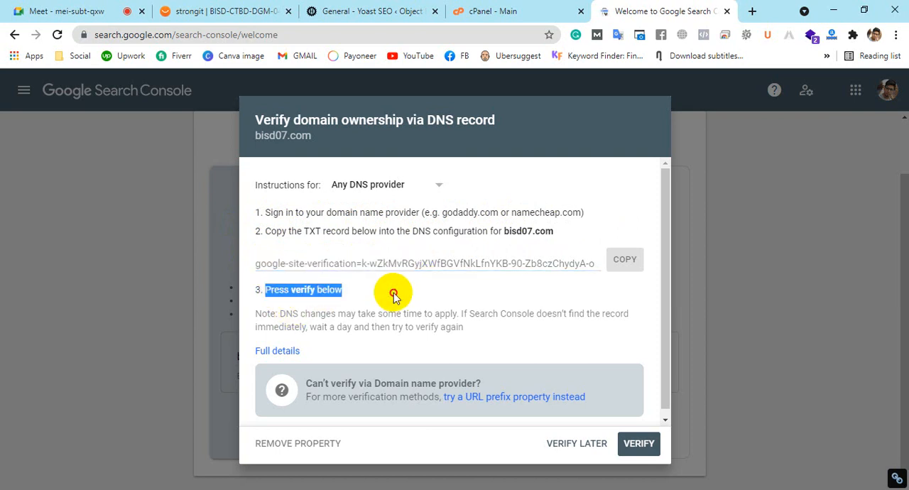
click(528, 380)
Switch to cPanel and open the DNS Zone Editor
click(529, 7)
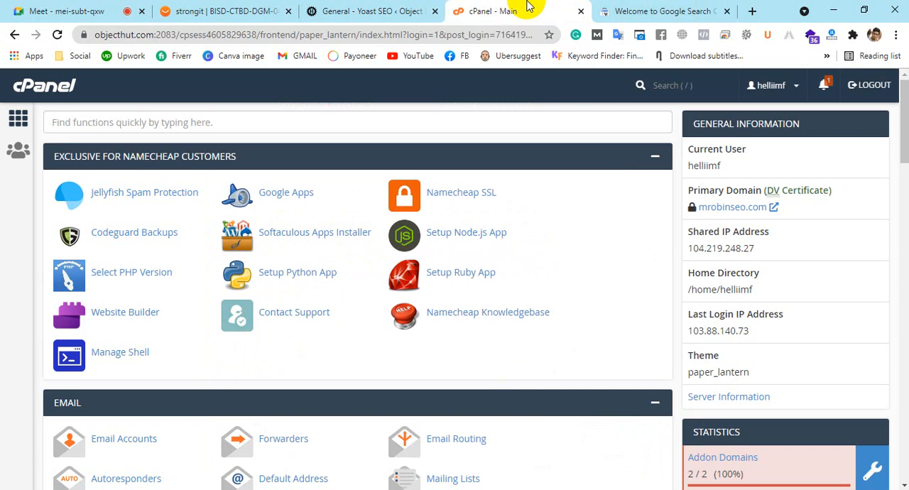
scroll(560, 270, down, 8)
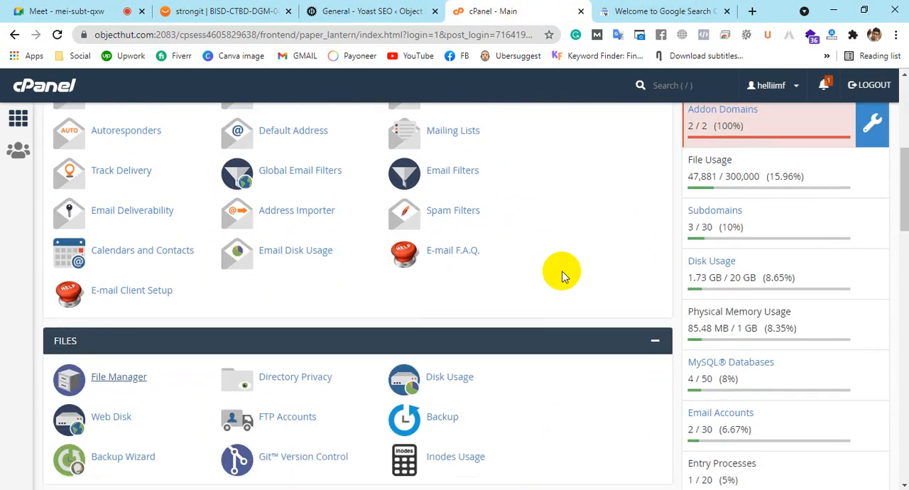
scroll(561, 276, down, 3)
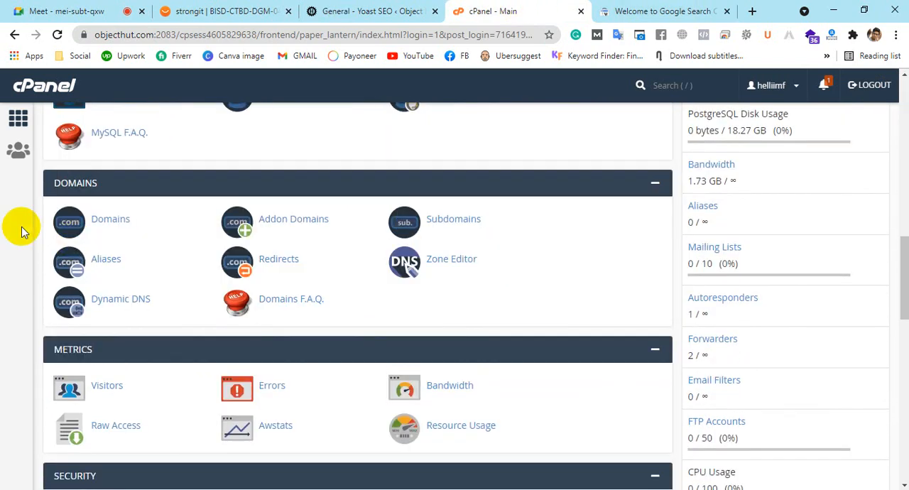
click(457, 261)
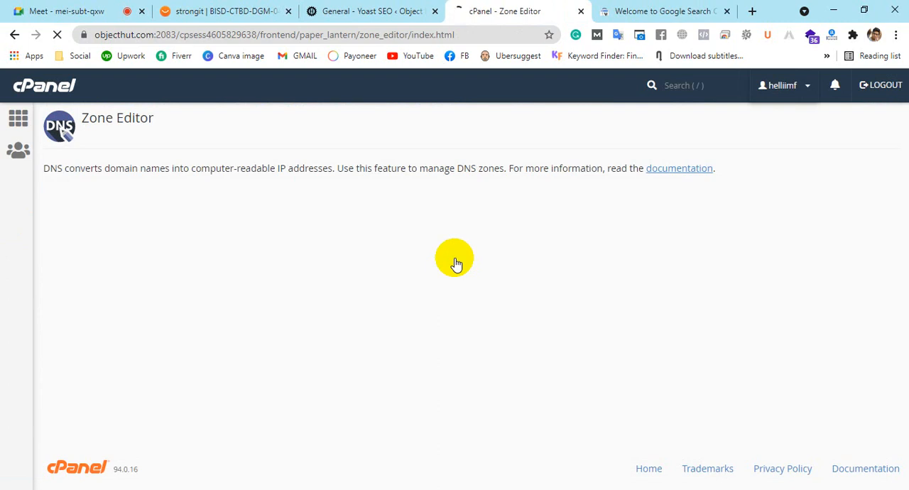
Compare the domain named in Search Console's verification instructions with the domains listed in cPanel's Zone Editor
click(629, 11)
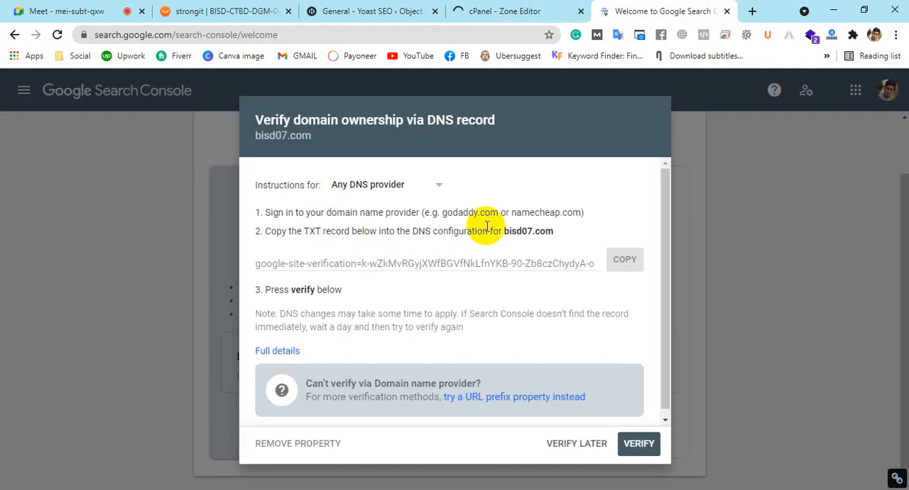
drag(503, 231, 557, 235)
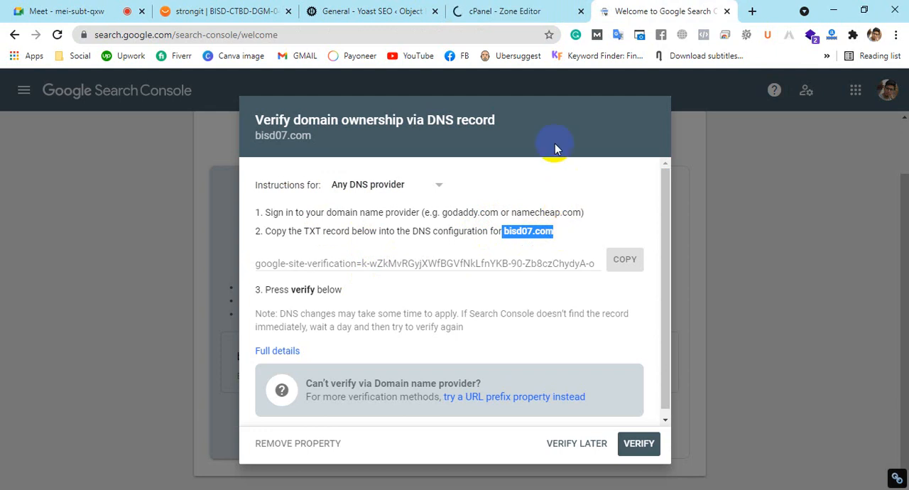
click(531, 8)
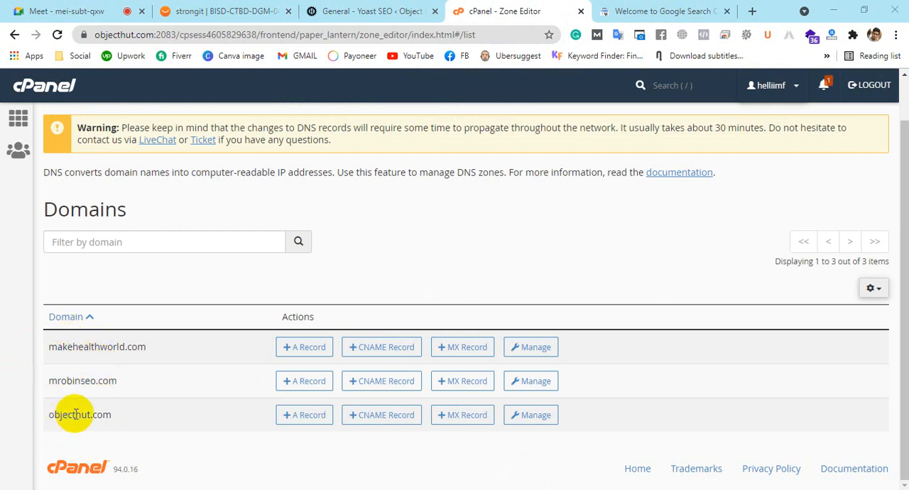
click(646, 11)
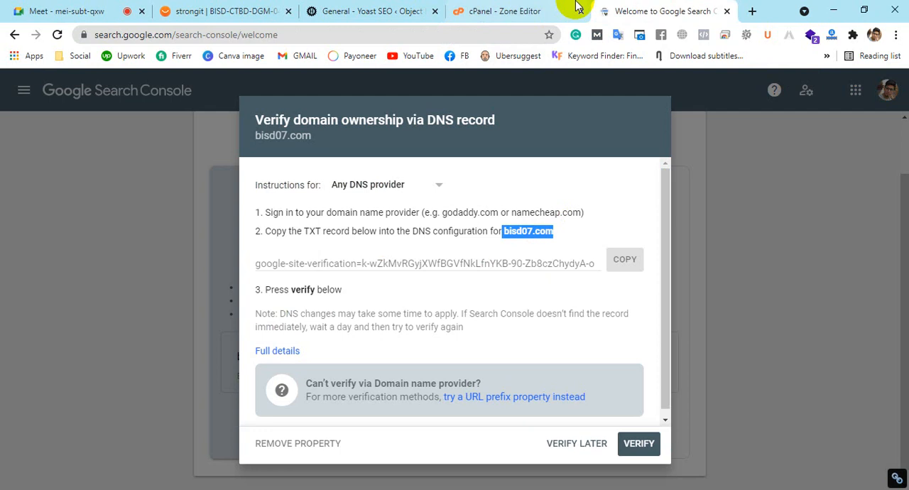
click(529, 10)
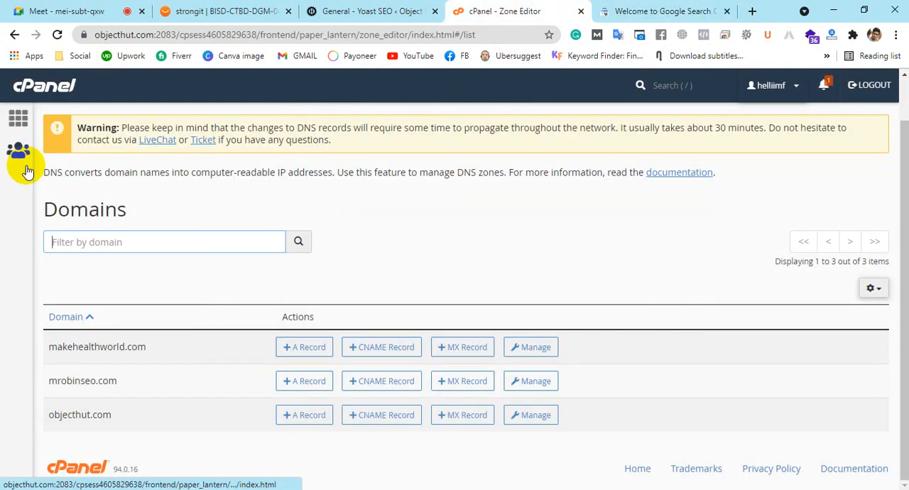
drag(112, 418, 40, 412)
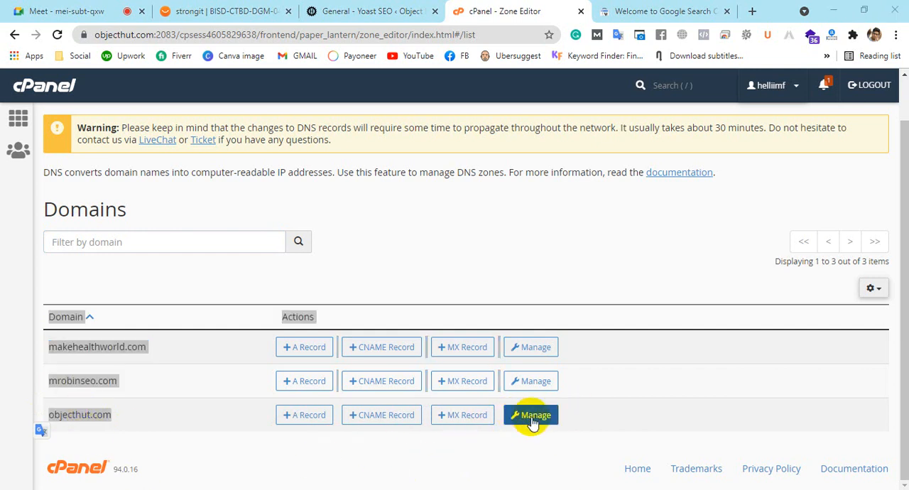
click(599, 419)
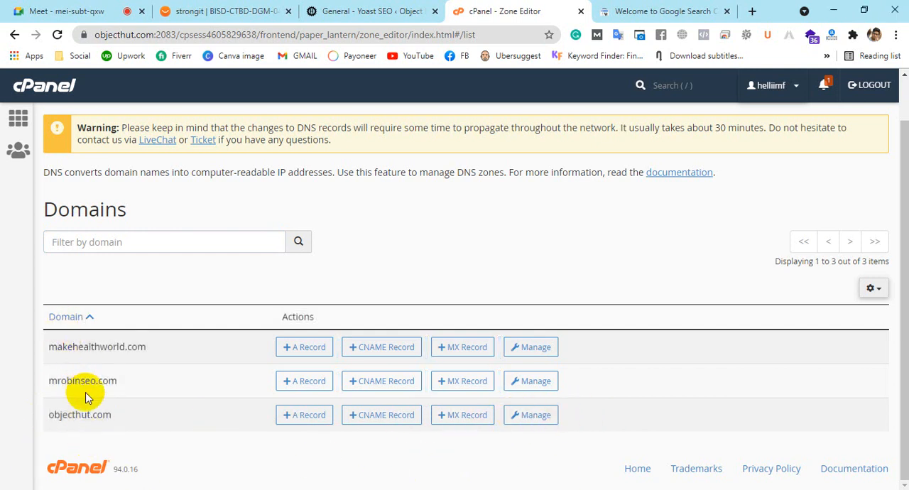
Open the DNS zone records of objecthut.com for management and start adding a new record
click(533, 418)
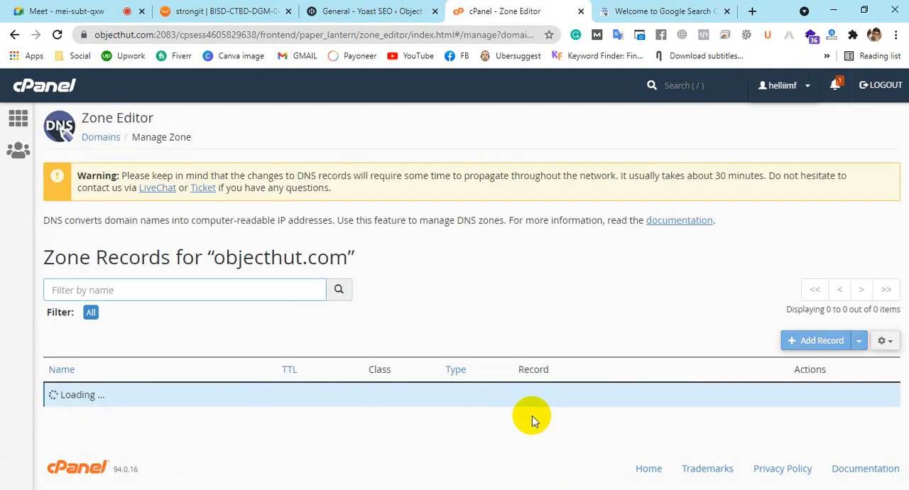
scroll(442, 329, down, 15)
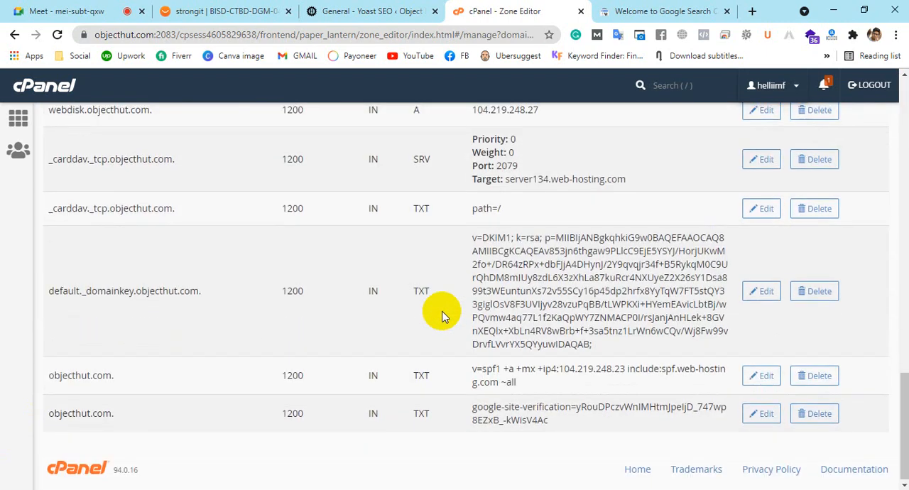
scroll(441, 316, up, 15)
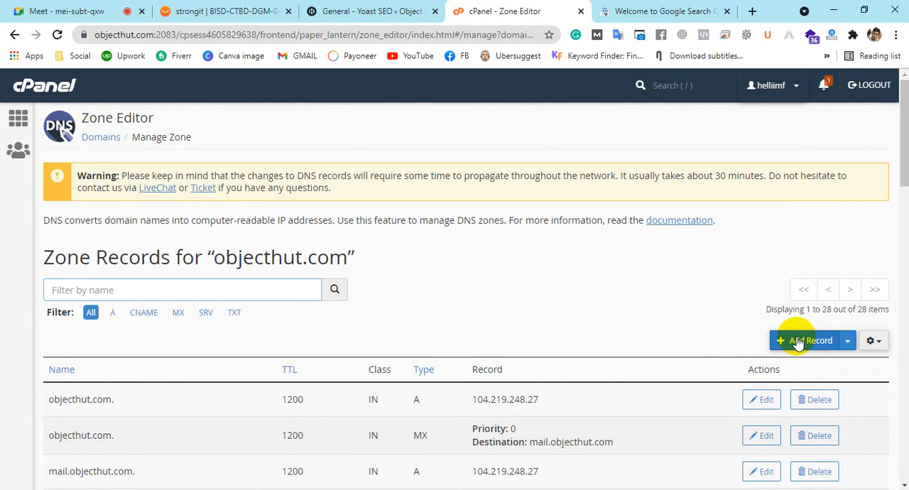
scroll(802, 284, down, 1)
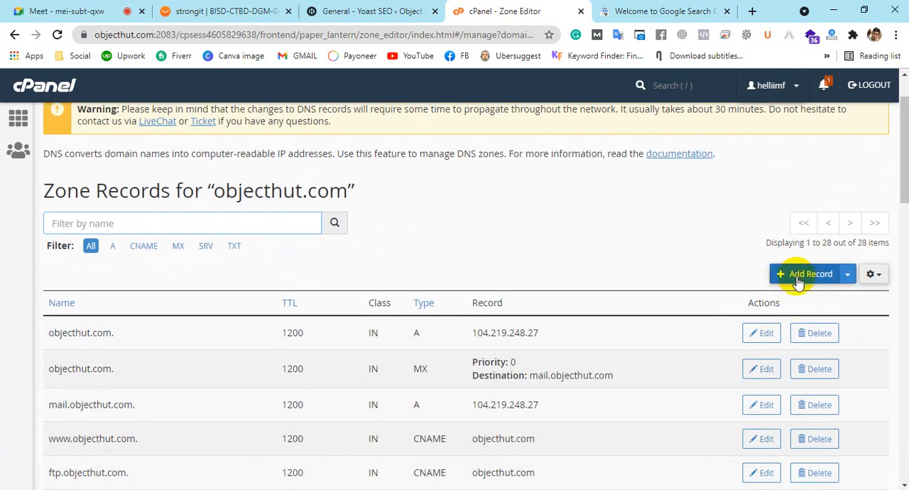
click(797, 277)
scroll(796, 275, down, 1)
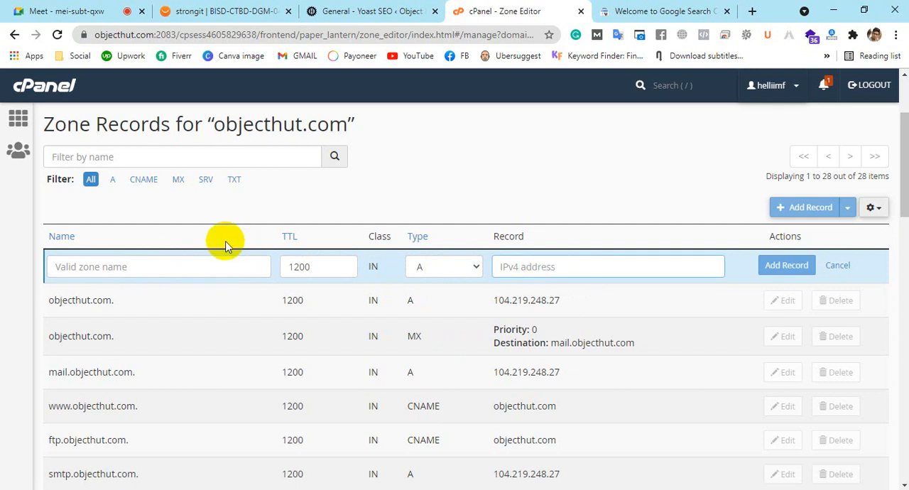
Copy bisd07.com from Search Console's verification instructions into the new zone record's name in cPanel
click(135, 268)
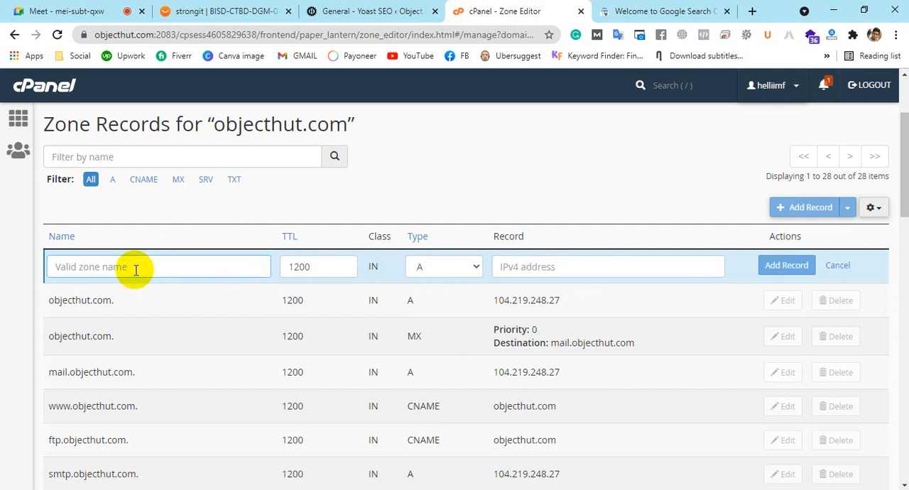
click(608, 12)
click(534, 227)
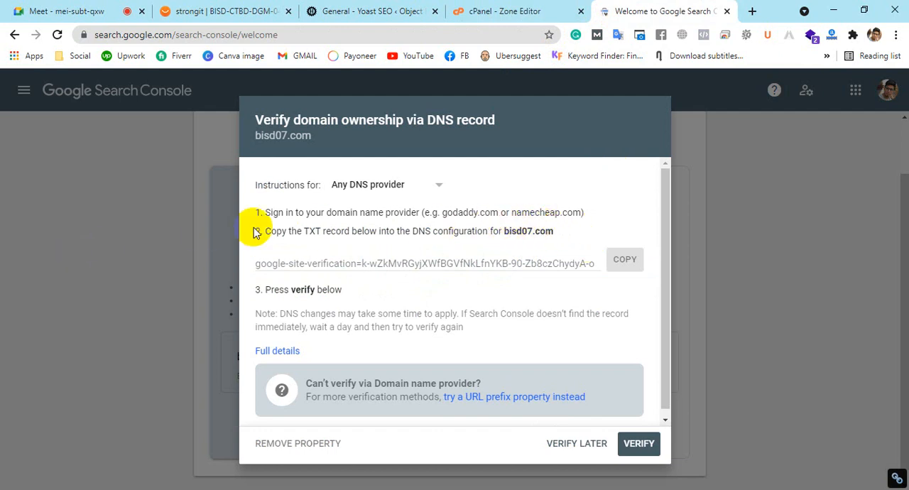
drag(263, 233, 532, 228)
click(526, 229)
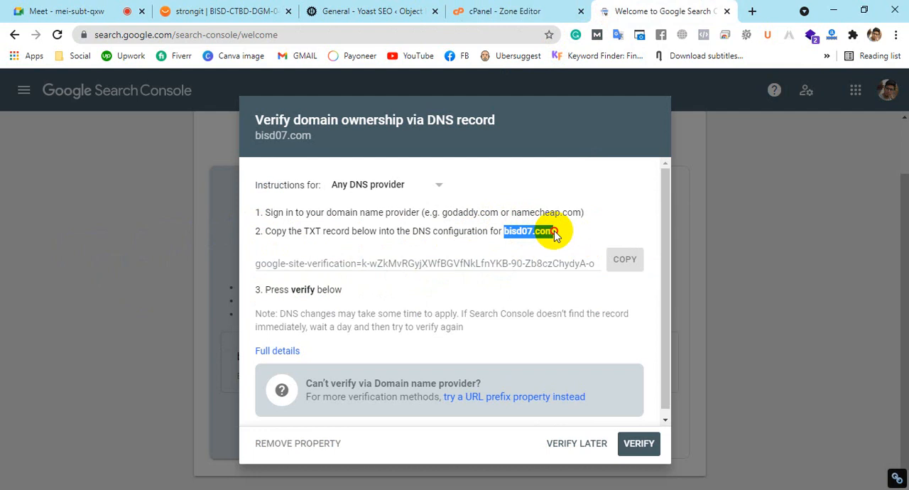
right_click(536, 234)
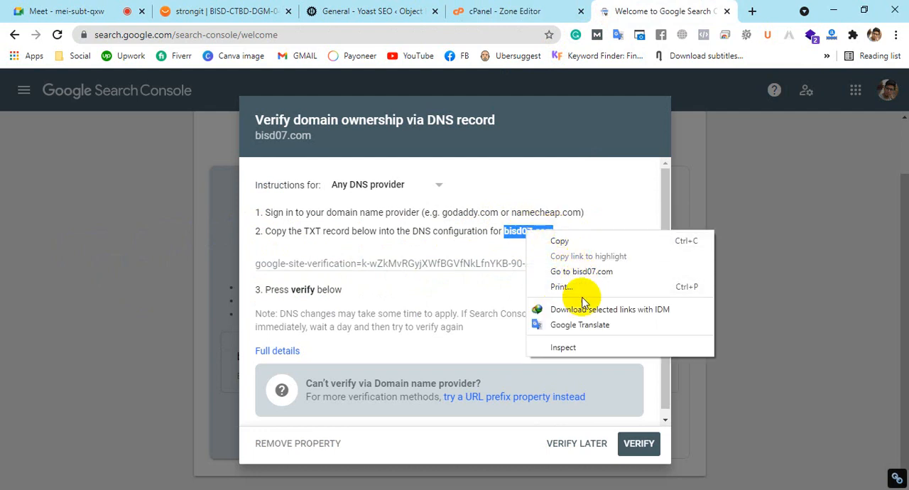
click(543, 240)
click(504, 10)
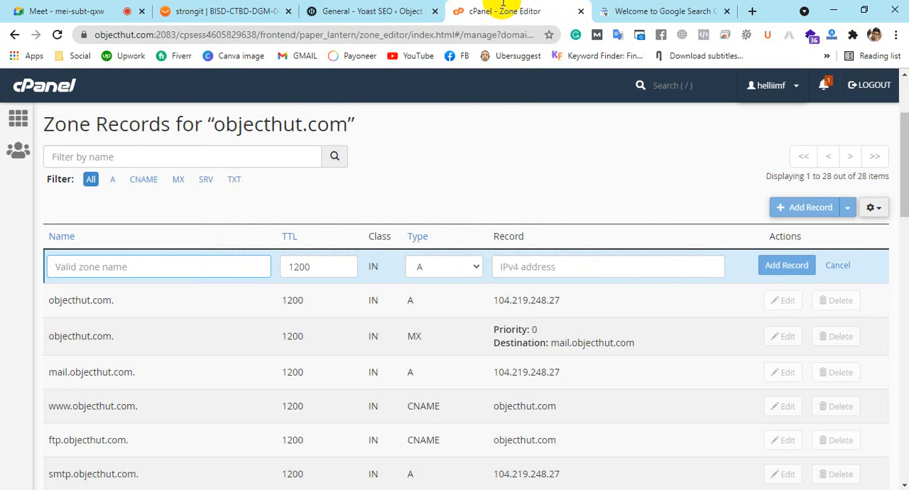
right_click(93, 270)
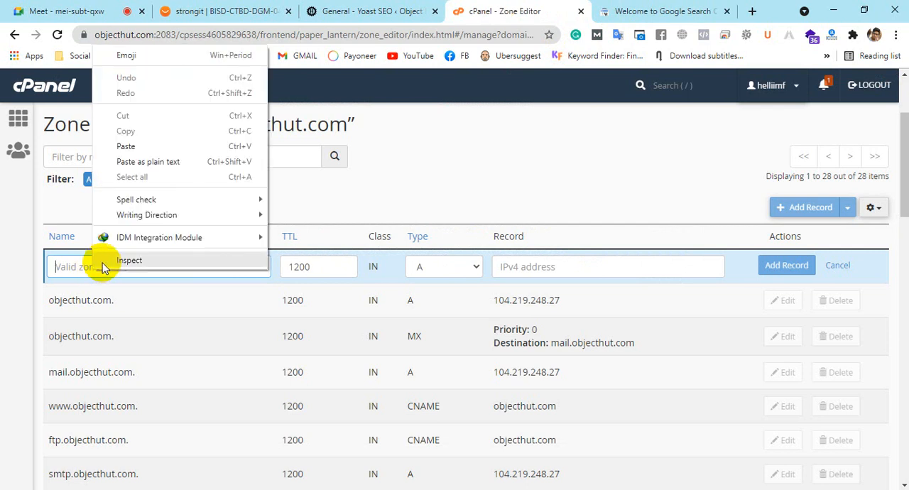
click(169, 148)
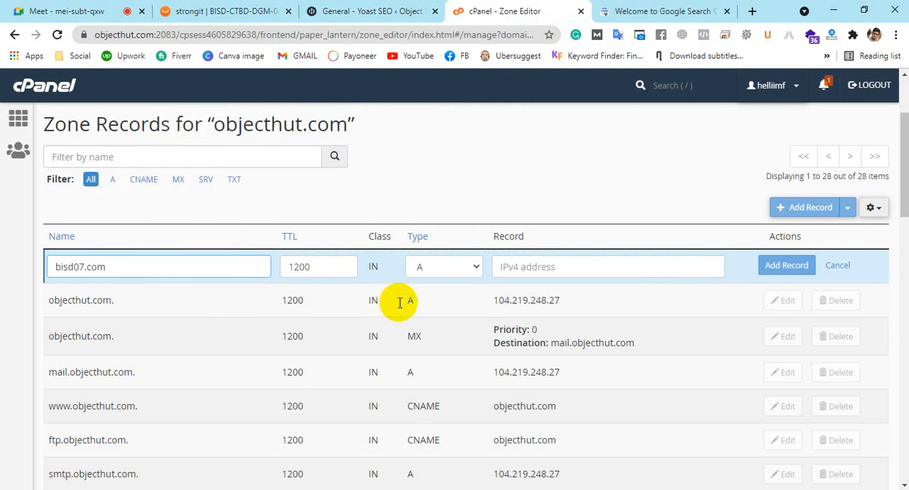
Check the required record type in Search Console's instructions and set the new cPanel zone record's type to TXT
click(607, 10)
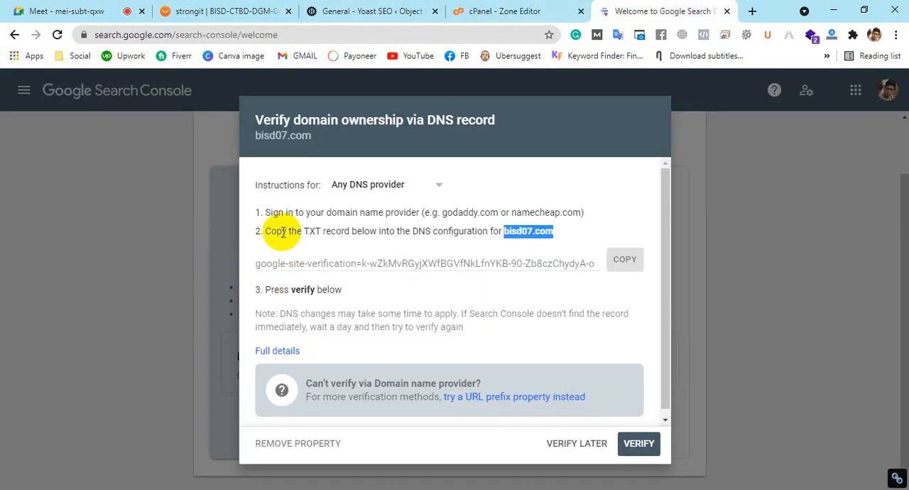
drag(304, 233, 349, 232)
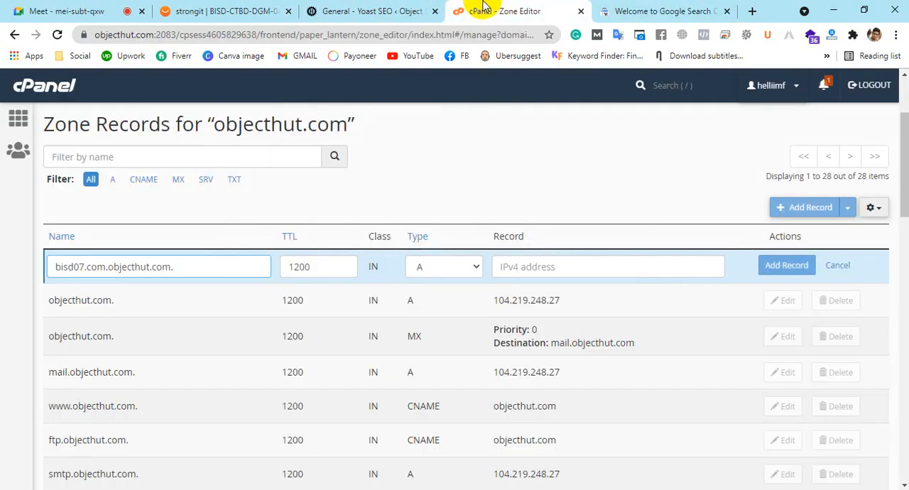
click(470, 11)
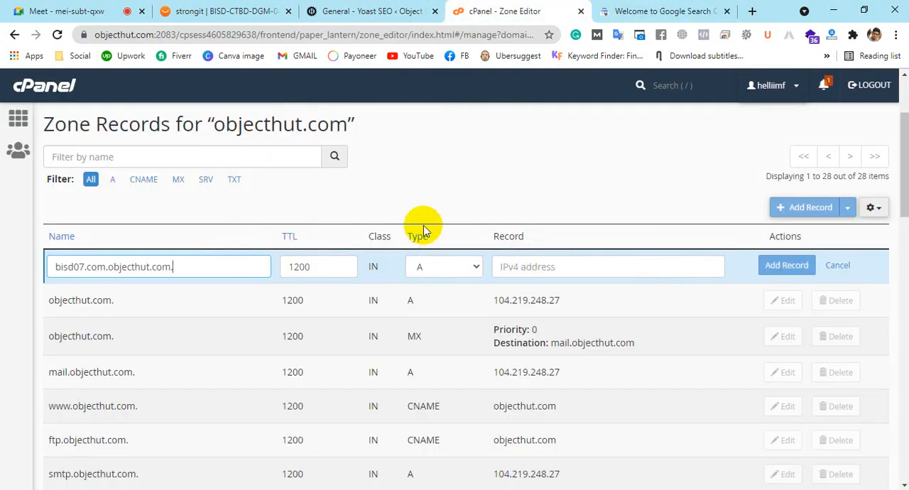
click(449, 267)
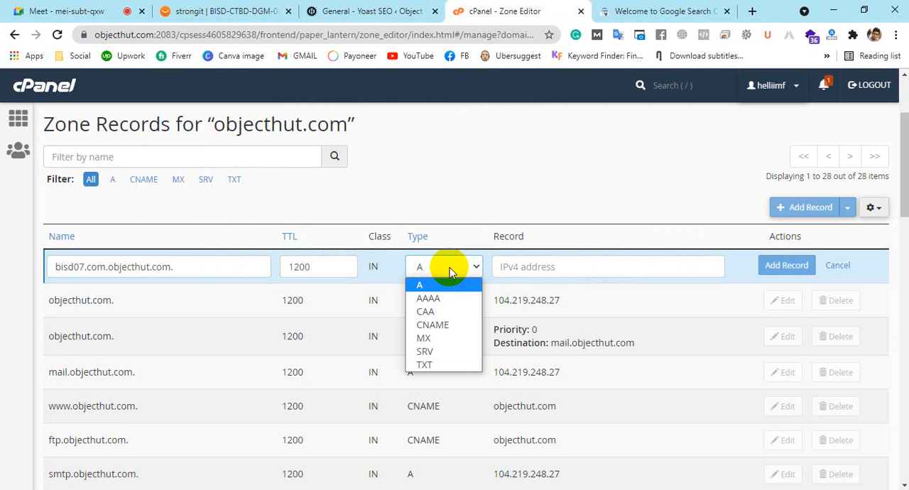
click(424, 364)
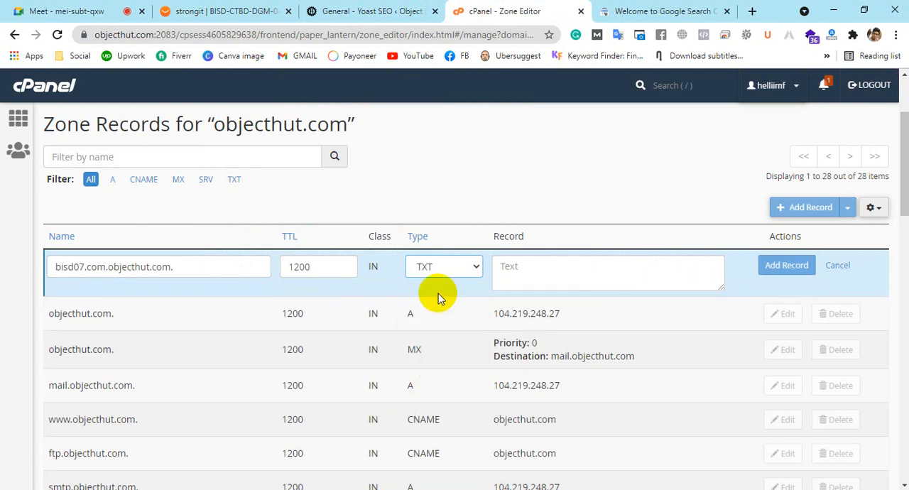
Copy the site verification value from Search Console into the new TXT record's text in cPanel, and discard the record without adding it
click(610, 10)
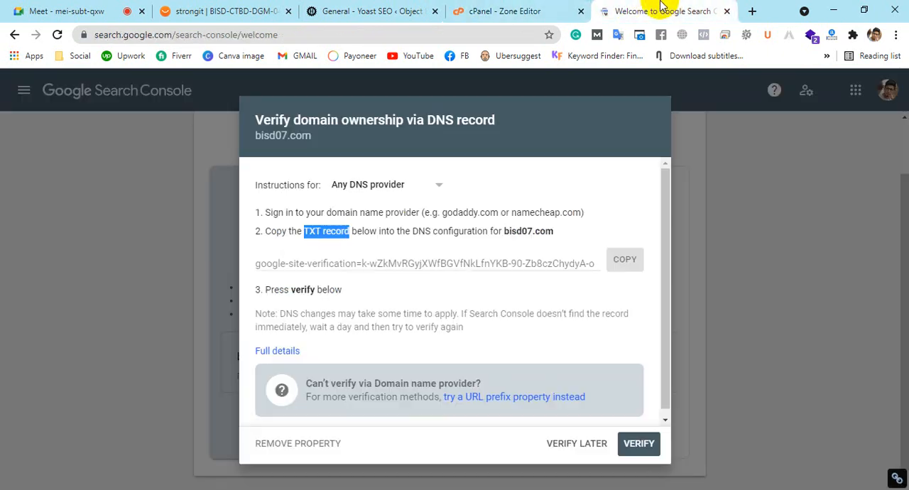
drag(259, 264, 648, 265)
click(641, 262)
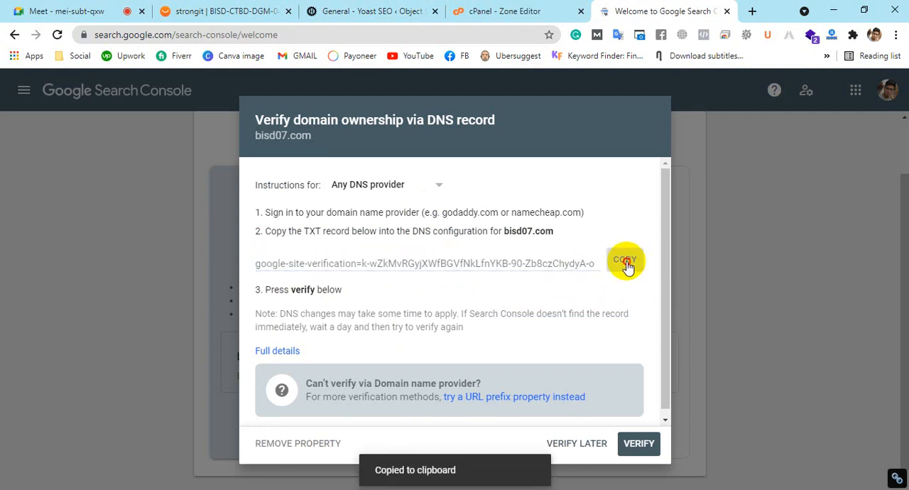
click(501, 10)
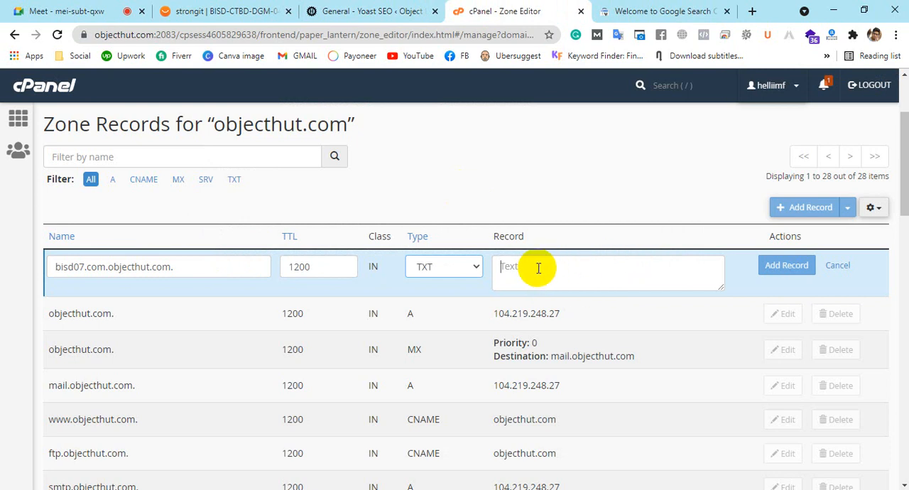
right_click(538, 268)
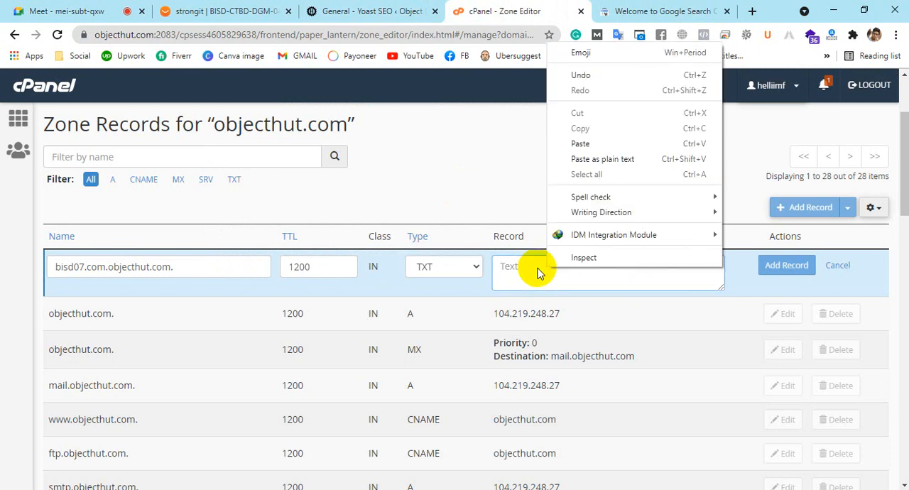
click(604, 144)
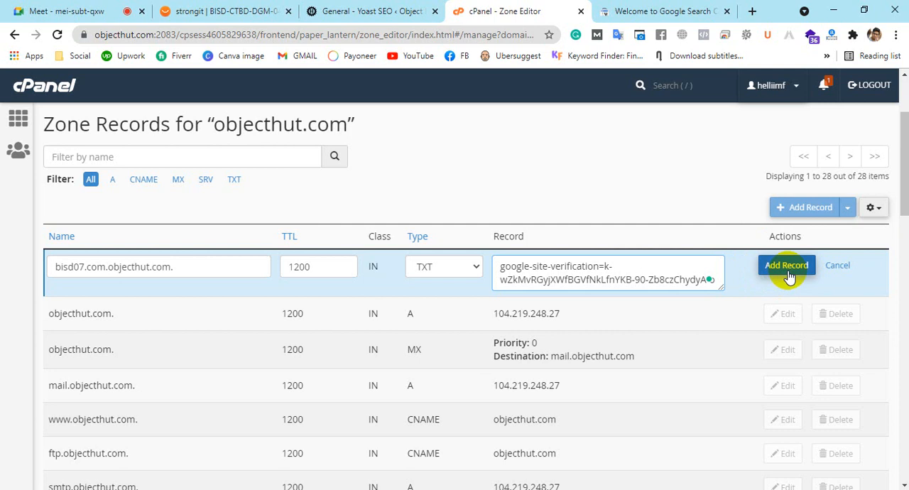
click(837, 267)
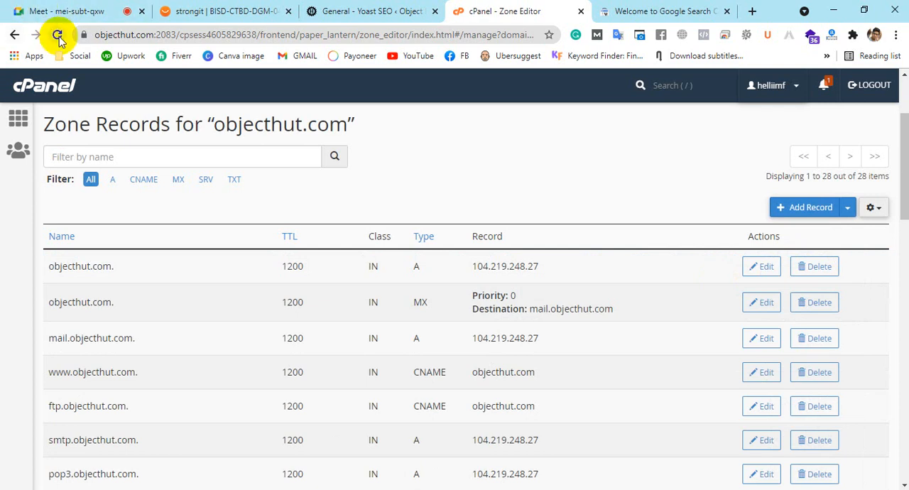
Examine the existing Google site verification TXT record among objecthut.com's zone records
scroll(503, 244, down, 15)
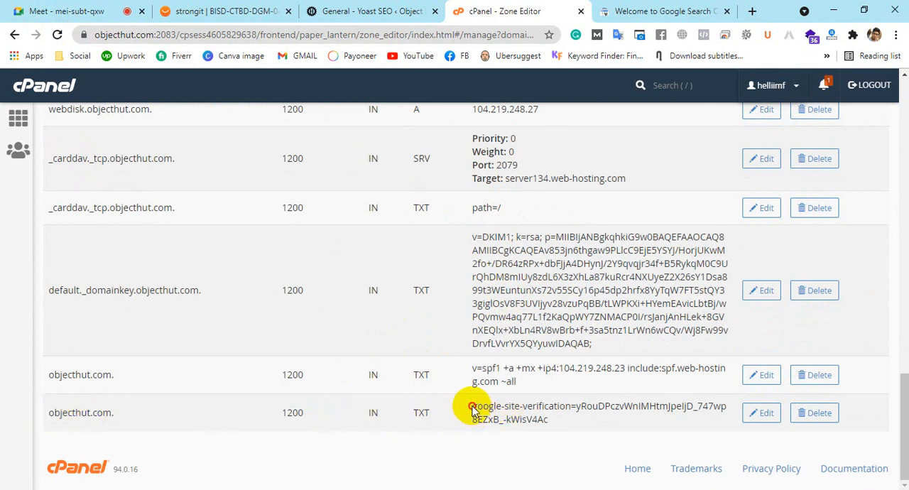
drag(471, 410, 570, 423)
click(557, 425)
scroll(543, 339, up, 4)
scroll(542, 331, down, 3)
scroll(442, 418, down, 3)
scroll(538, 416, up, 15)
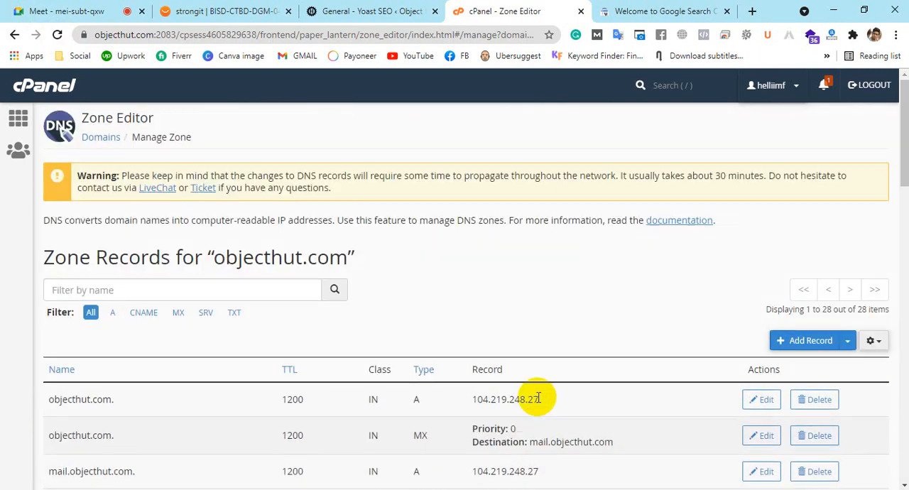
scroll(537, 399, down, 15)
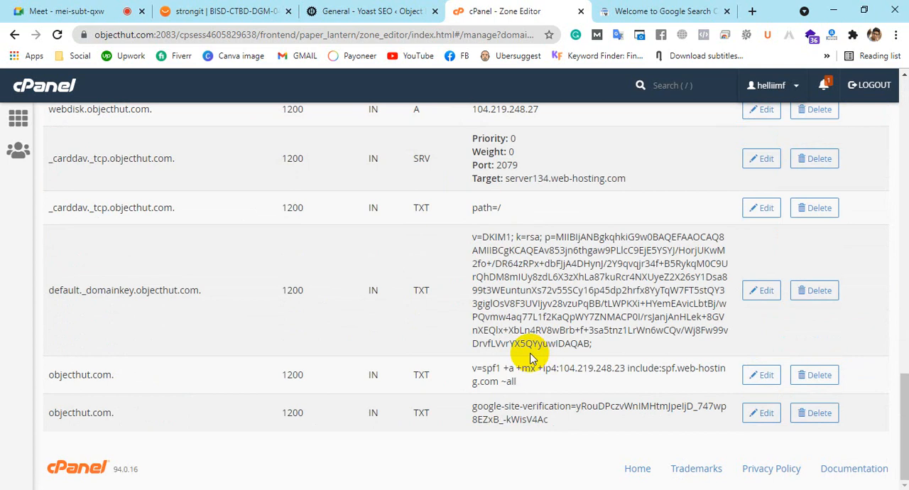
scroll(529, 358, up, 15)
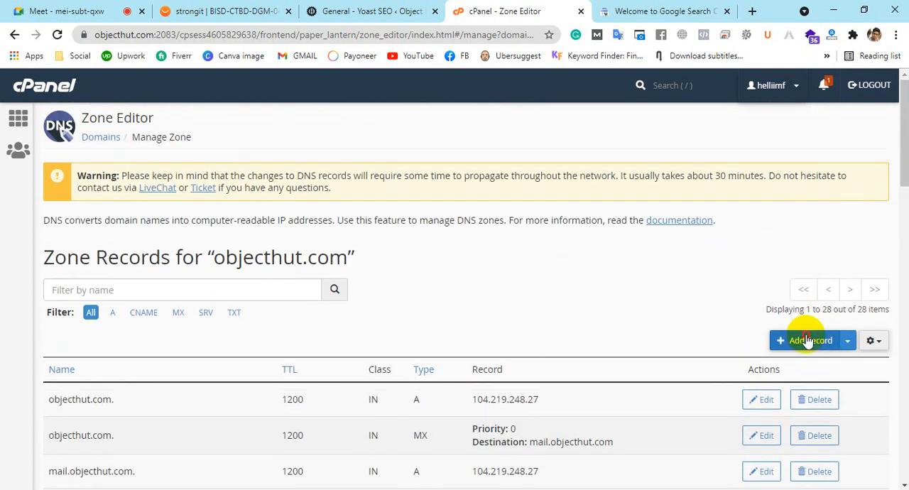
click(807, 341)
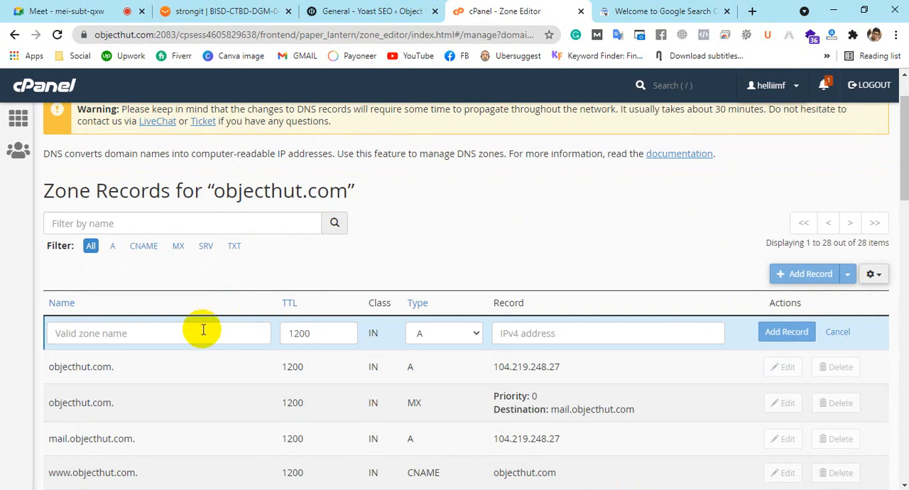
click(468, 342)
click(447, 430)
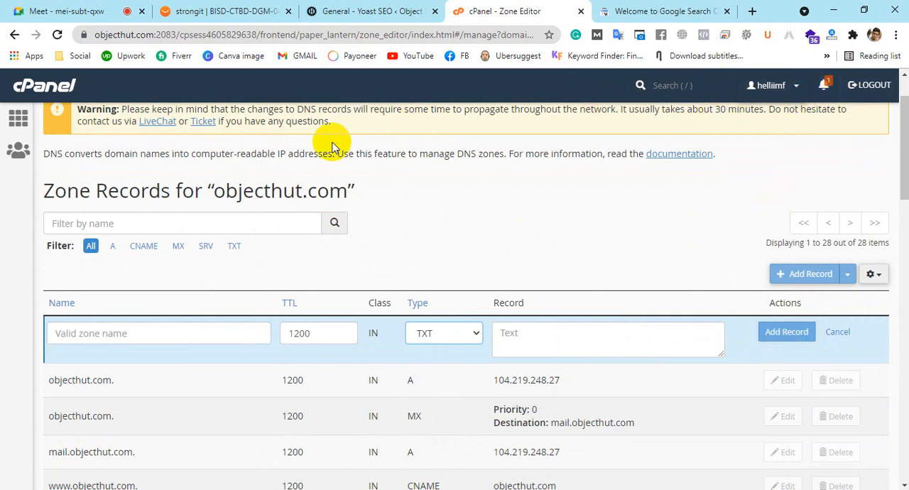
click(837, 332)
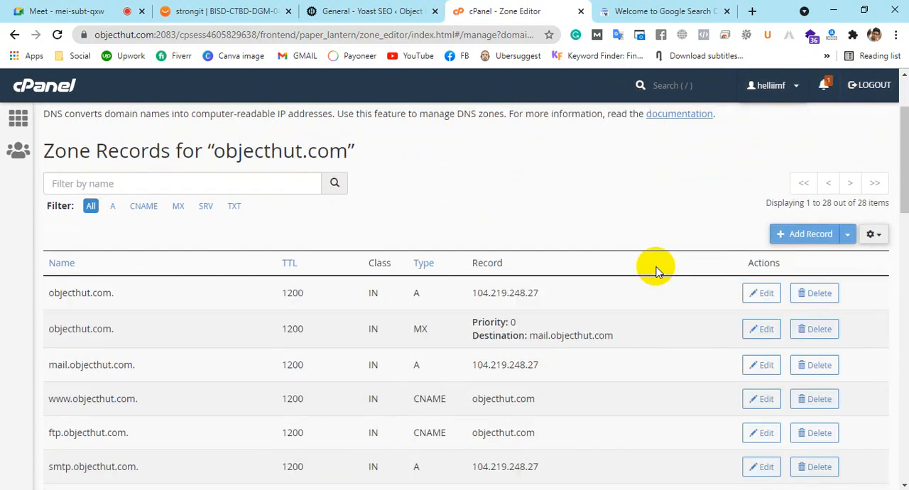
Filter objecthut.com's zone records by TXT and examine the existing Google site verification entry
scroll(655, 268, down, 8)
scroll(656, 267, down, 5)
scroll(651, 260, up, 15)
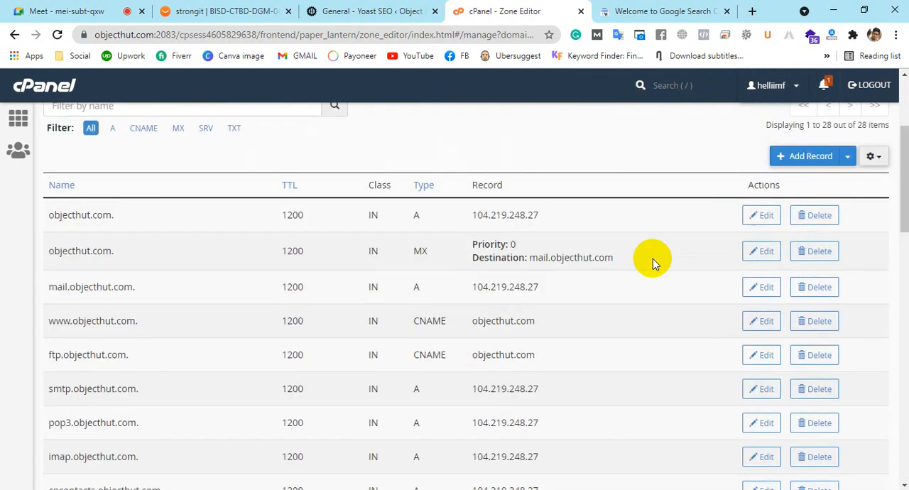
scroll(186, 350, down, 2)
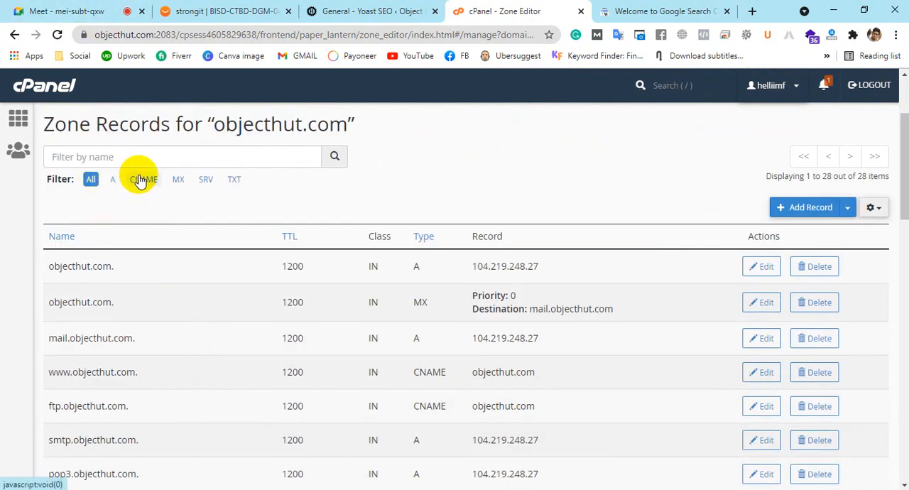
drag(46, 176, 90, 190)
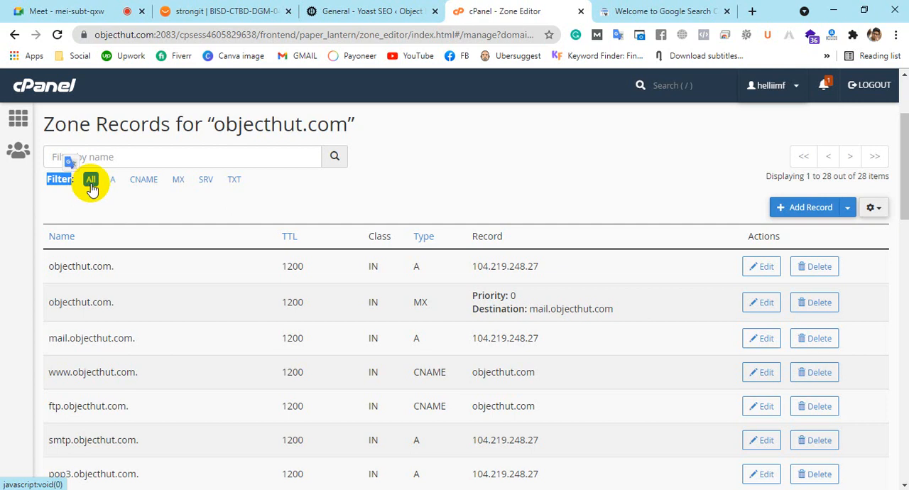
click(237, 181)
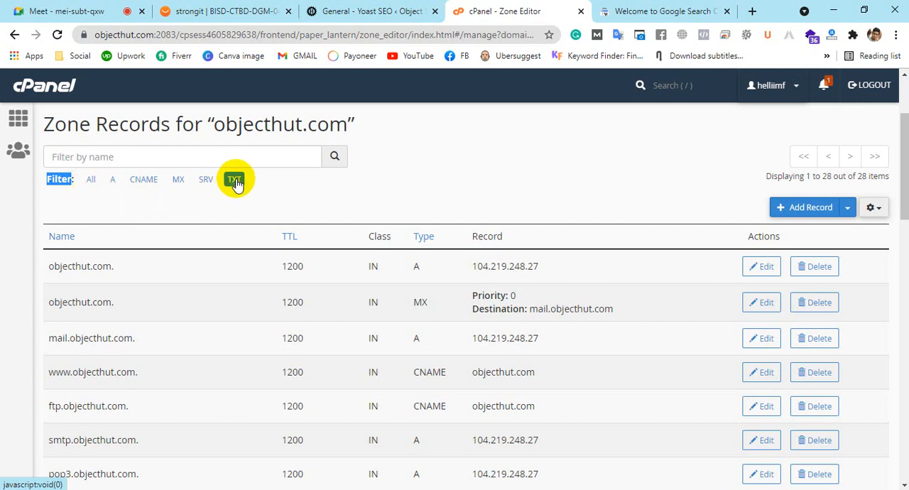
scroll(496, 183, down, 3)
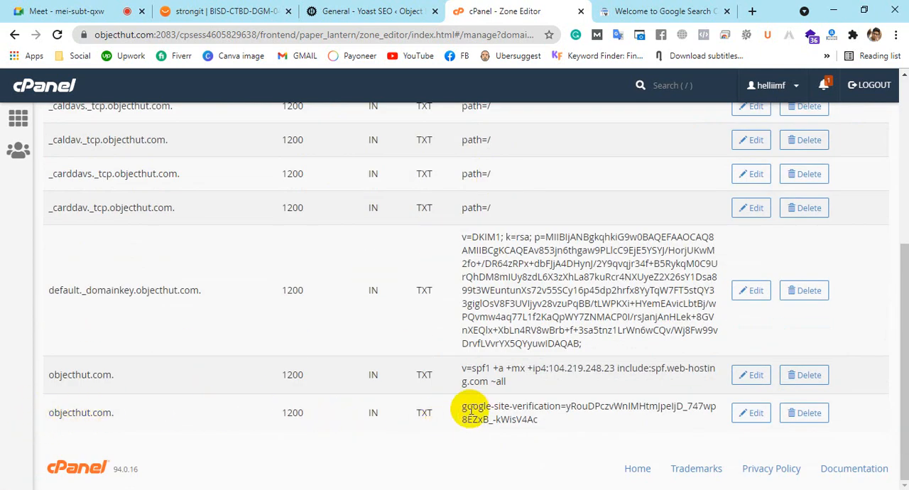
drag(461, 407, 610, 422)
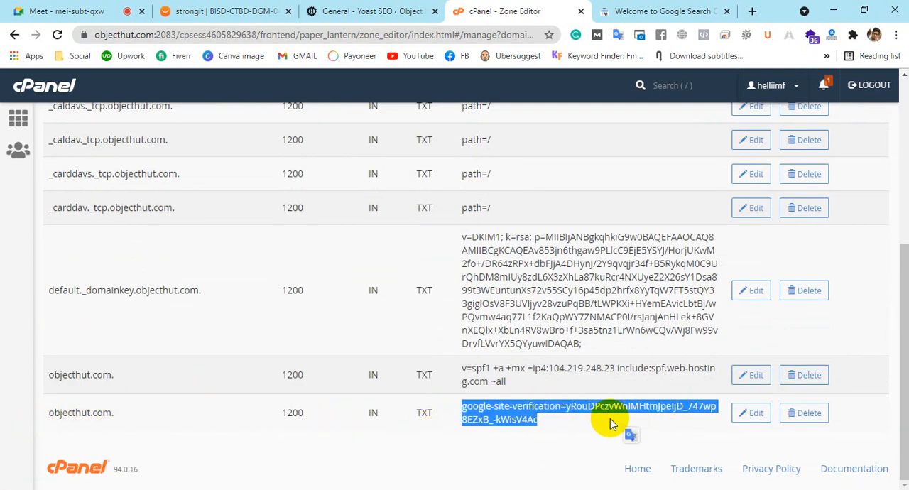
scroll(568, 409, up, 5)
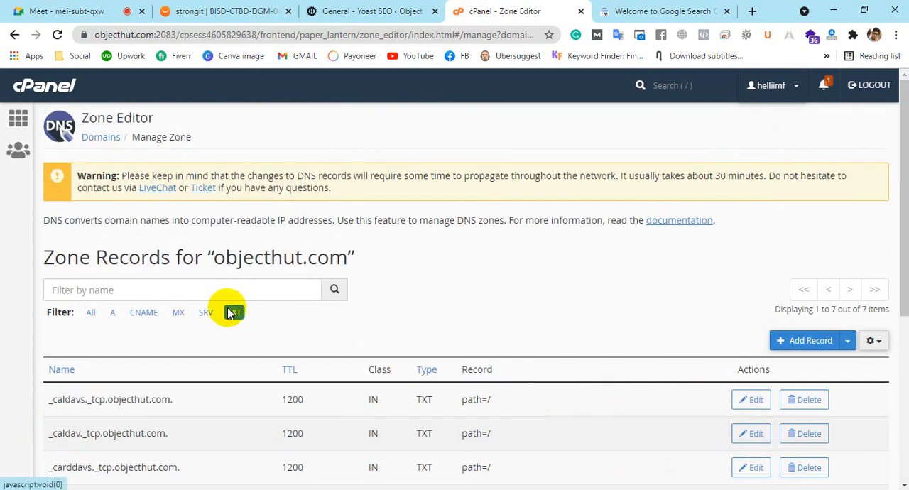
scroll(465, 284, down, 5)
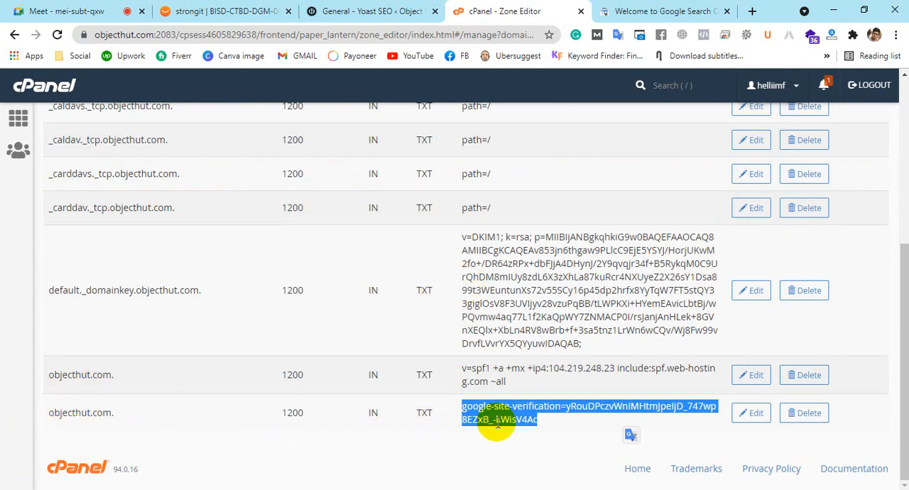
Check the verification TXT record in cPanel once more and request ownership verification of bisd07.com in Search Console
click(603, 11)
click(631, 448)
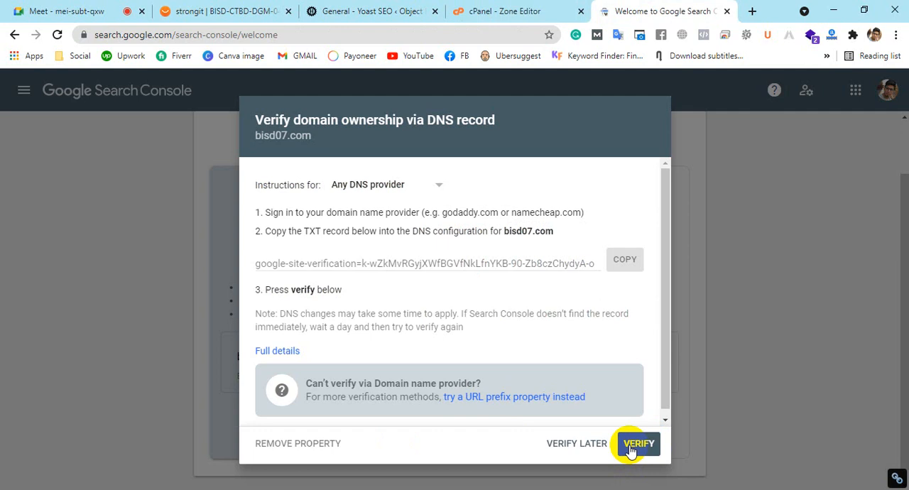
click(540, 11)
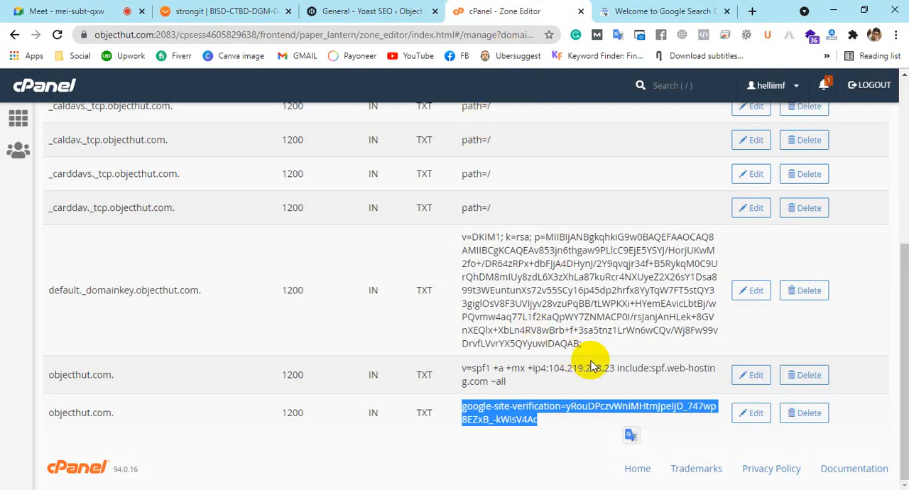
click(566, 419)
click(674, 11)
click(657, 442)
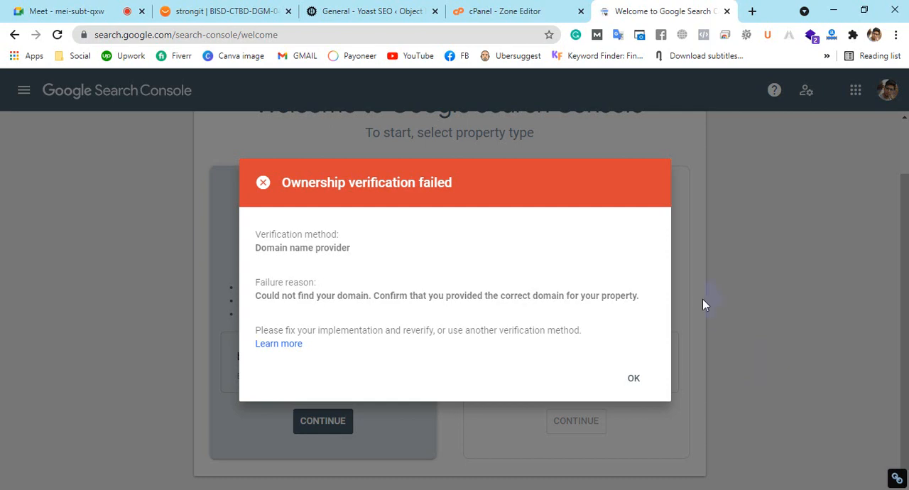
Dismiss Search Console's verification result and compare the bisd07.com domain with the objecthut.com TXT records in cPanel
click(507, 11)
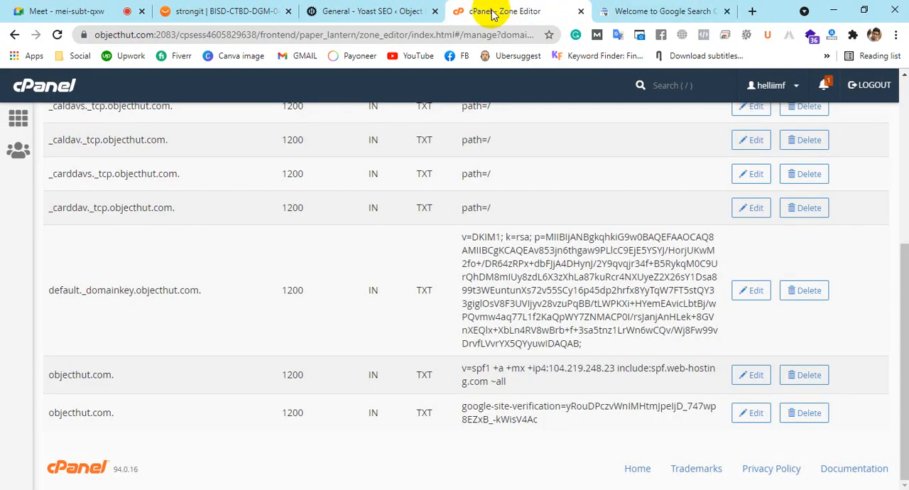
click(672, 9)
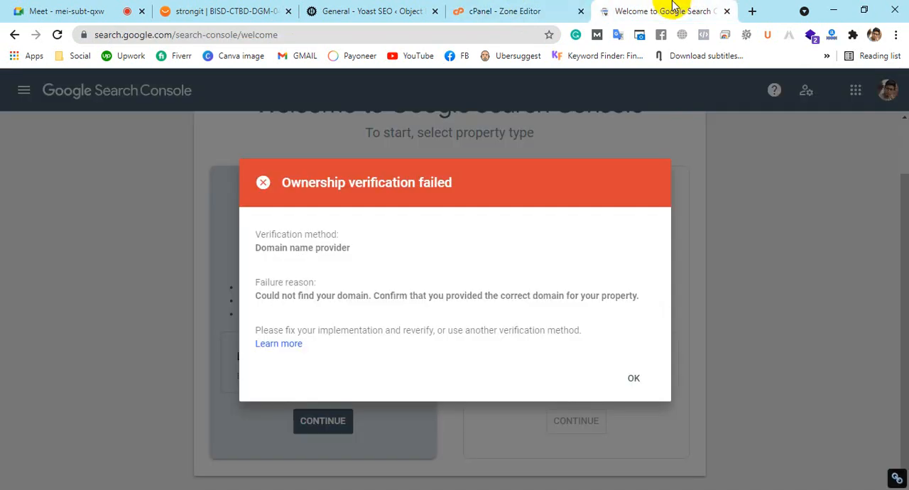
click(628, 392)
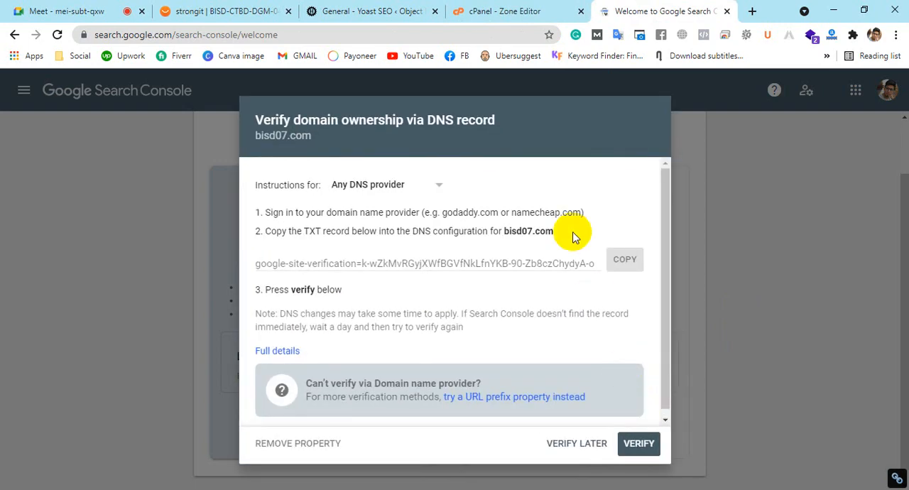
drag(503, 231, 557, 237)
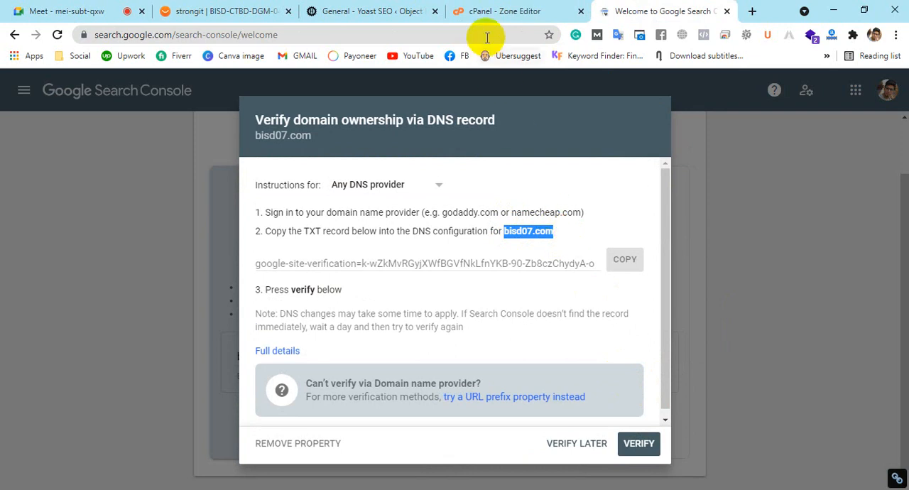
click(483, 10)
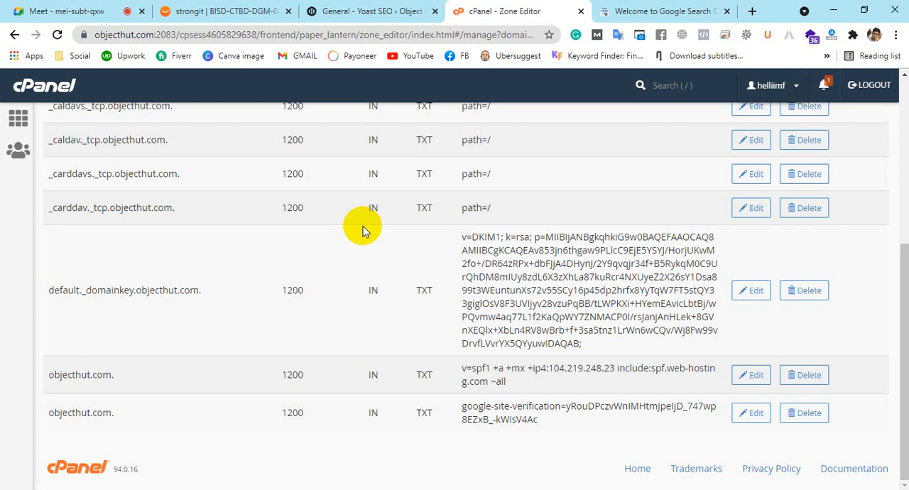
Check the Google Meet call and open Paint with a blank canvas
click(39, 9)
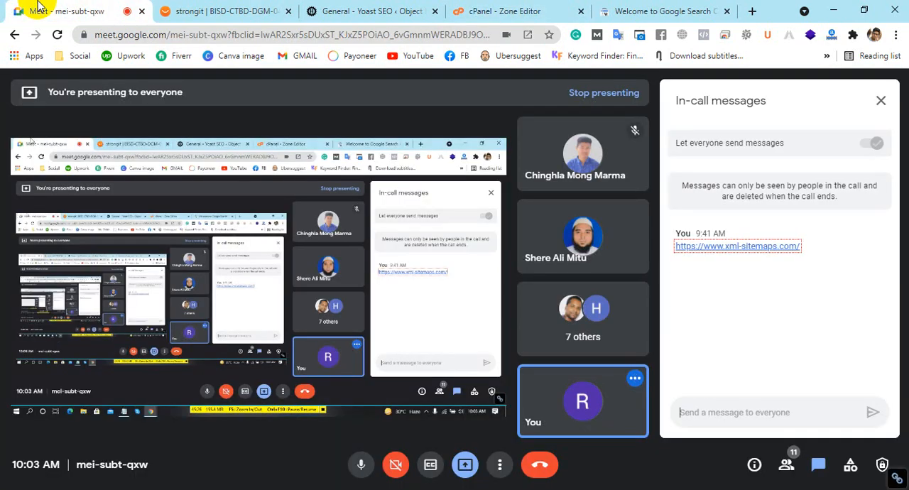
mouse_move(585, 170)
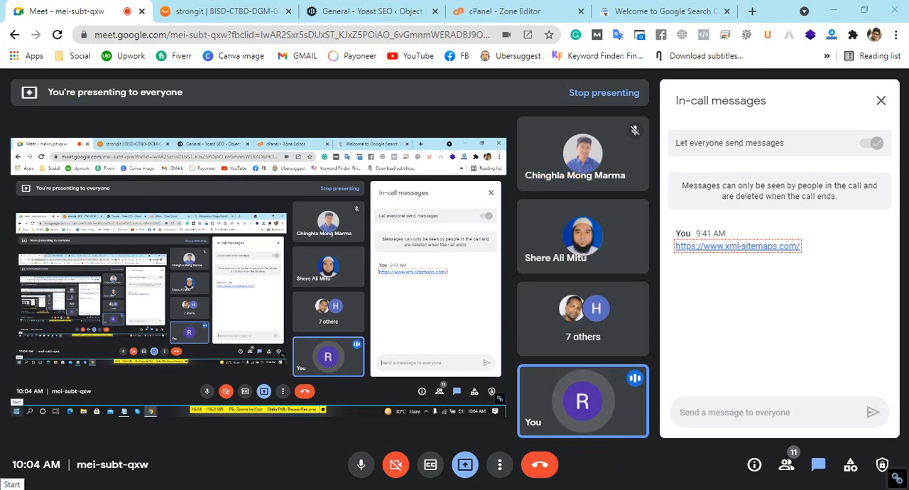
click(12, 485)
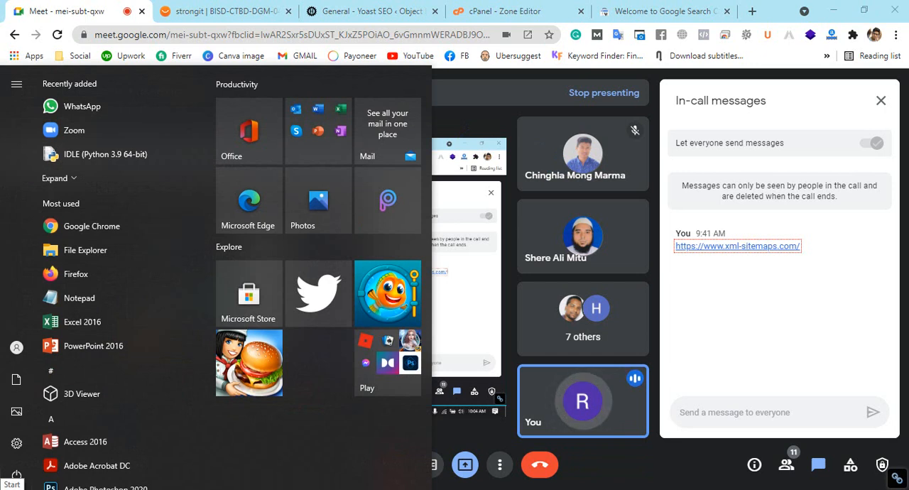
click(11, 485)
click(11, 486)
text(paint)
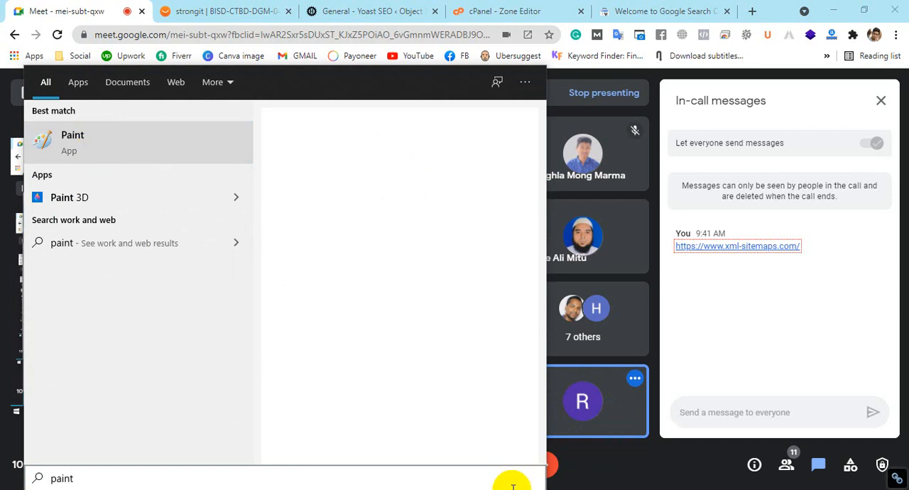
key(Return)
Draw two separate upright black rectangles in Paint, the first about 225 × 267 px and the second well to its right
click(294, 43)
drag(71, 151, 221, 328)
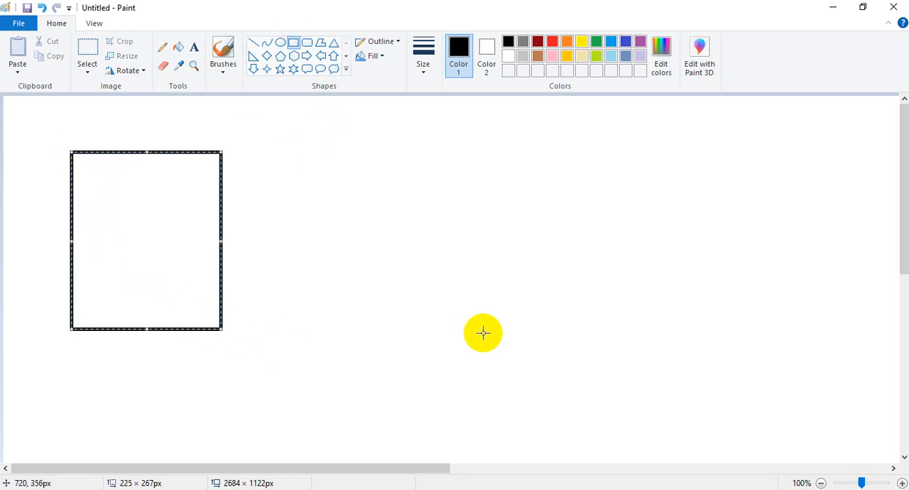
drag(574, 157, 697, 343)
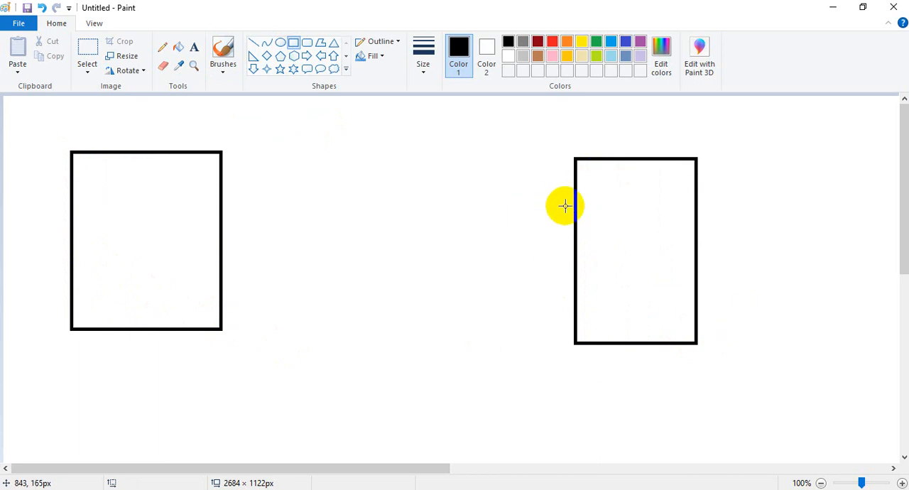
Draw a narrow horizontal bar inside the upper part of each rectangle, the one in the first rectangle about 174 × 18 px
drag(597, 175, 677, 183)
click(636, 190)
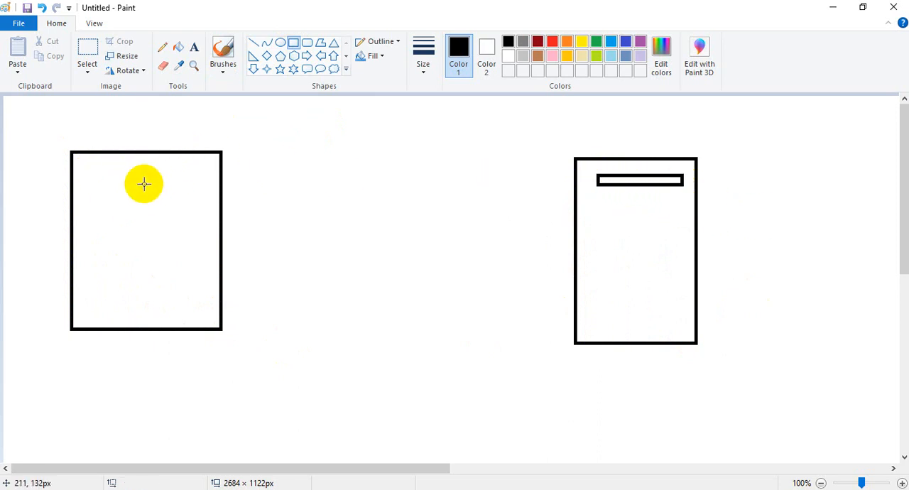
drag(85, 163, 201, 174)
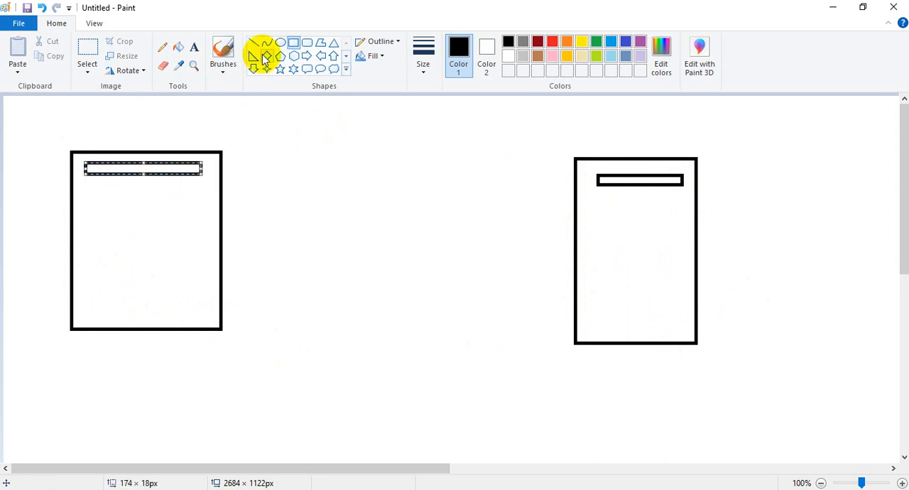
Draw a block arrow about 467 × 65 px between the two rectangles, pointing from the first to the second
click(306, 56)
drag(239, 201, 552, 245)
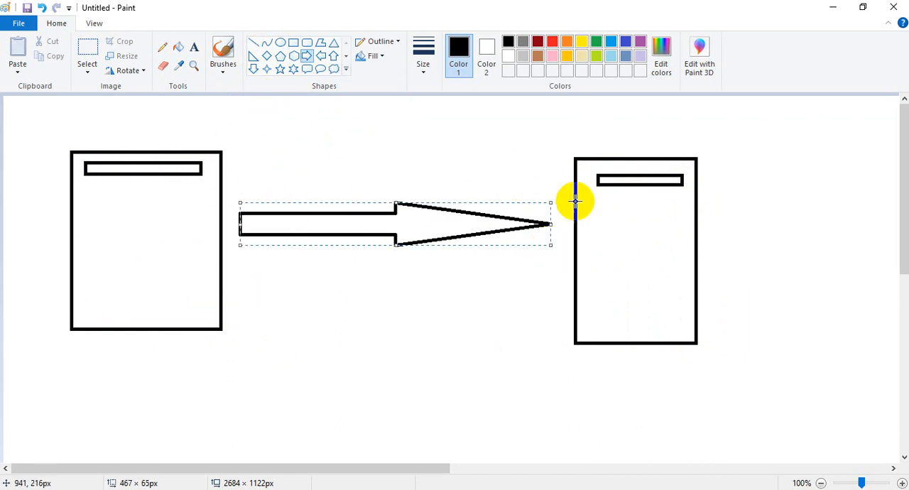
click(773, 253)
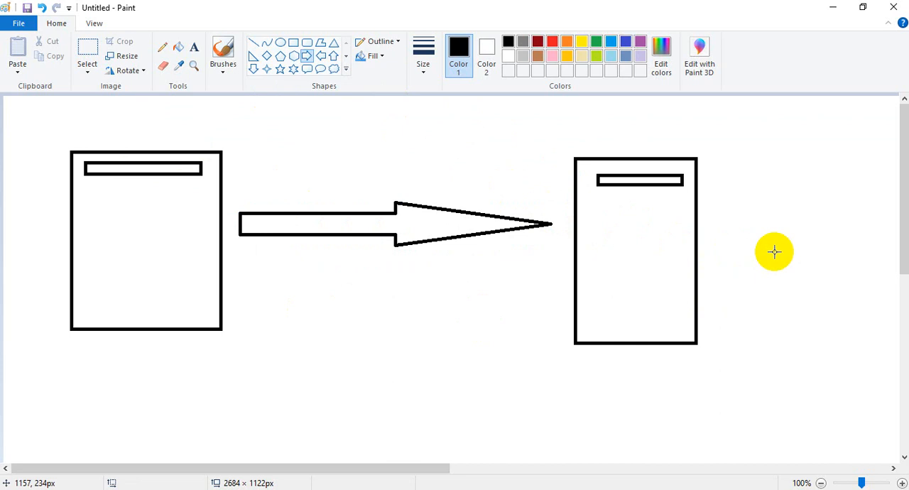
Add the text label "Cloudf.com" below the arrow, between the two rectangles
click(254, 44)
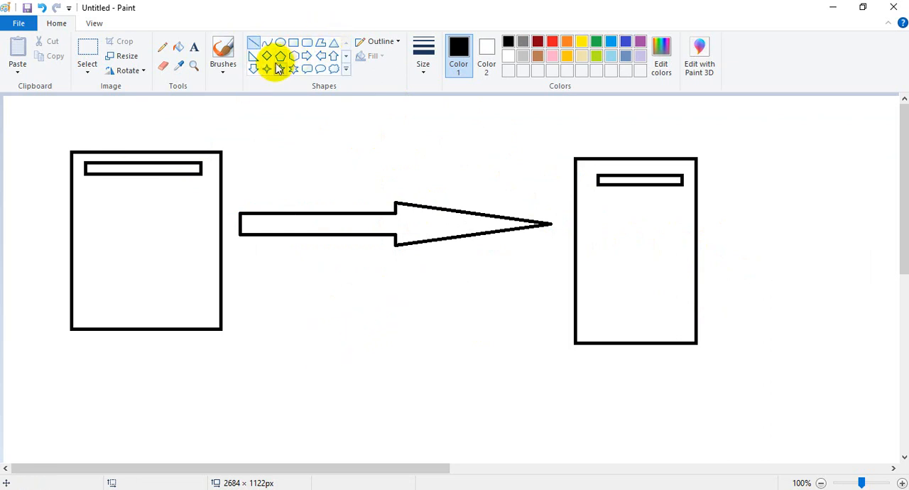
click(194, 47)
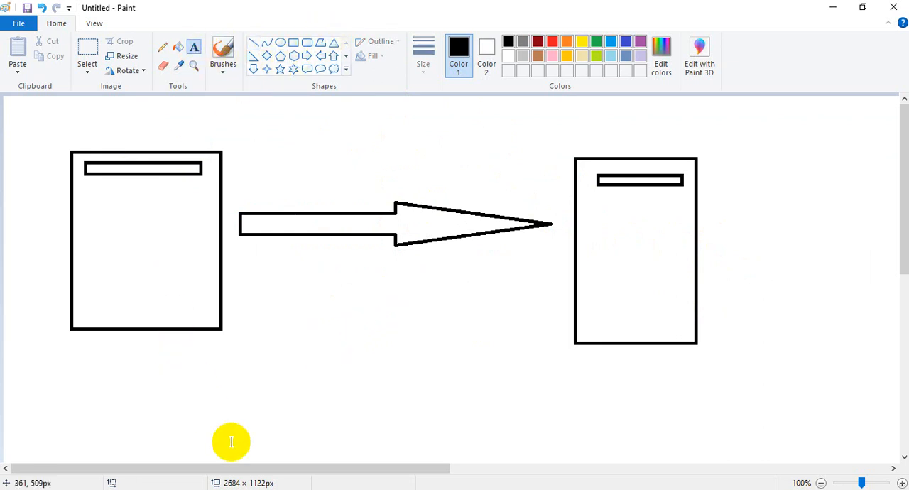
click(284, 355)
text(Clo)
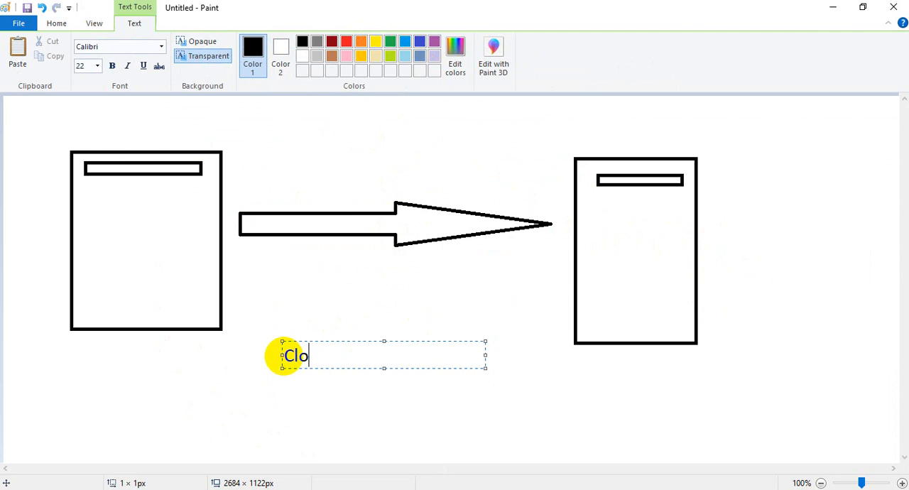
text(ud)
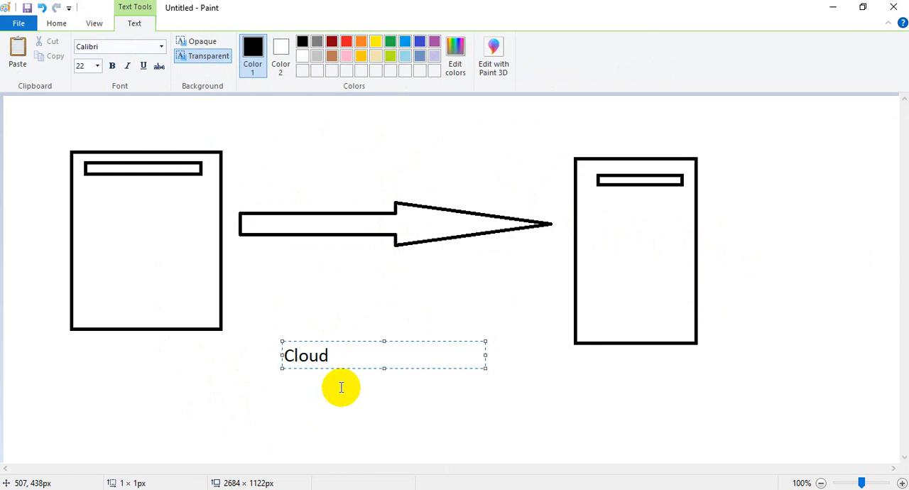
text(flair)
key(BackSpace)
key(BackSpace)
text(r)
key(BackSpace)
key(BackSpace)
key(BackSpace)
text(.)
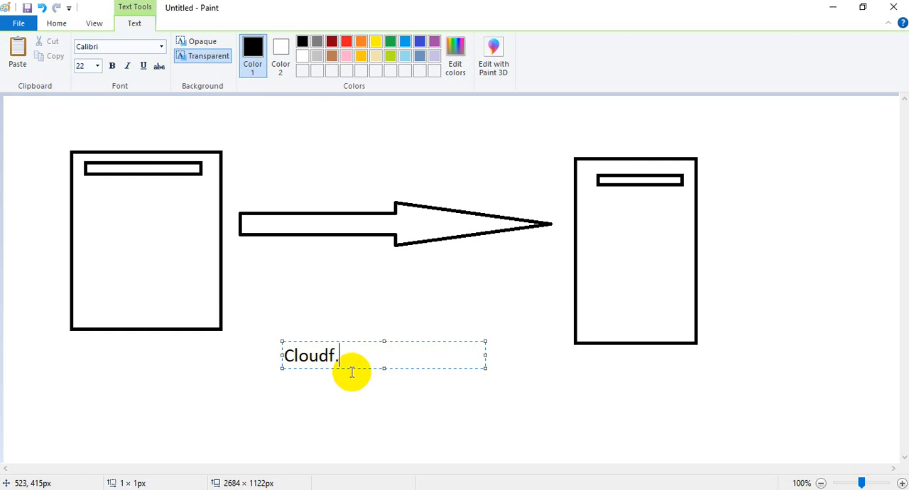
text(com)
click(358, 415)
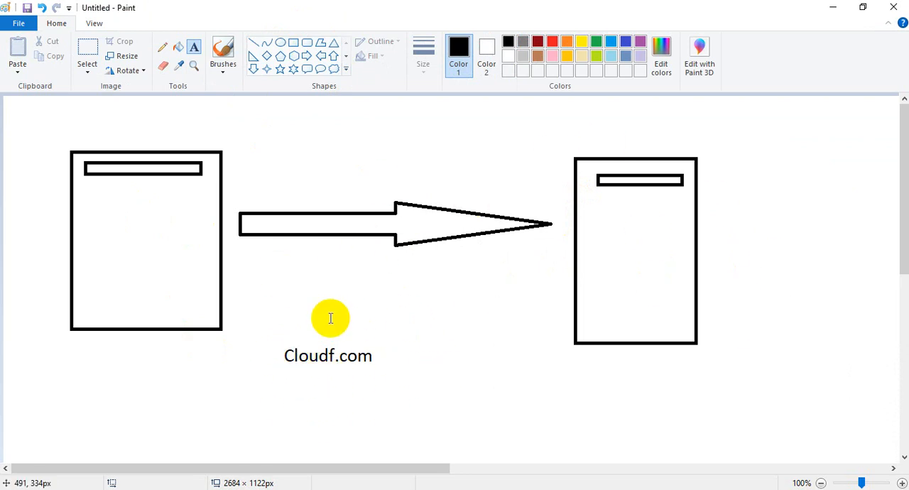
Draw straight lines connecting the Cloudf.com label to the first rectangle's lower corner and to the second rectangle's near side
click(253, 43)
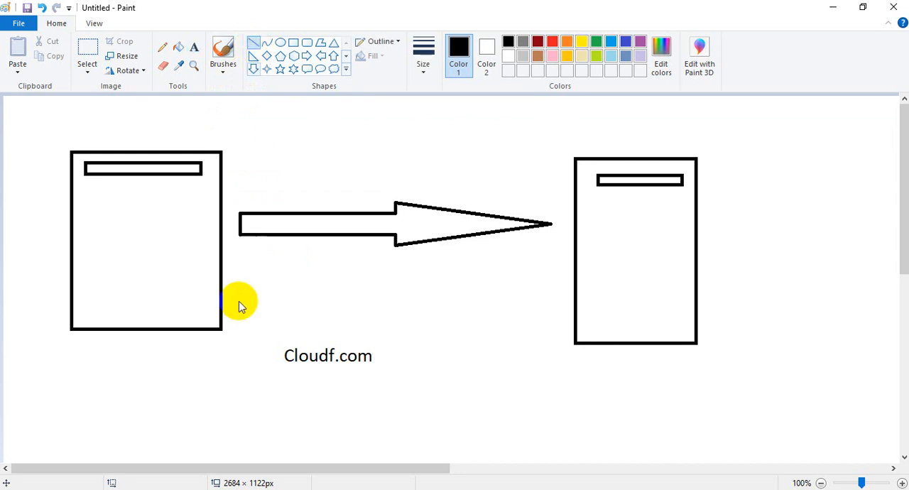
drag(208, 332, 274, 351)
click(277, 375)
drag(374, 357, 572, 253)
click(550, 355)
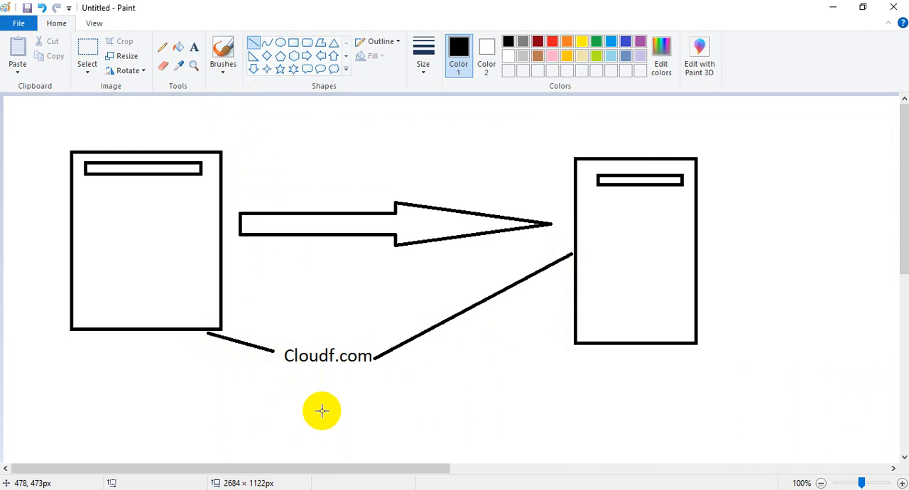
Draw a rectangle around the Cloudf.com label and a thin horizontal bar beneath the existing bar in the first large rectangle
click(293, 43)
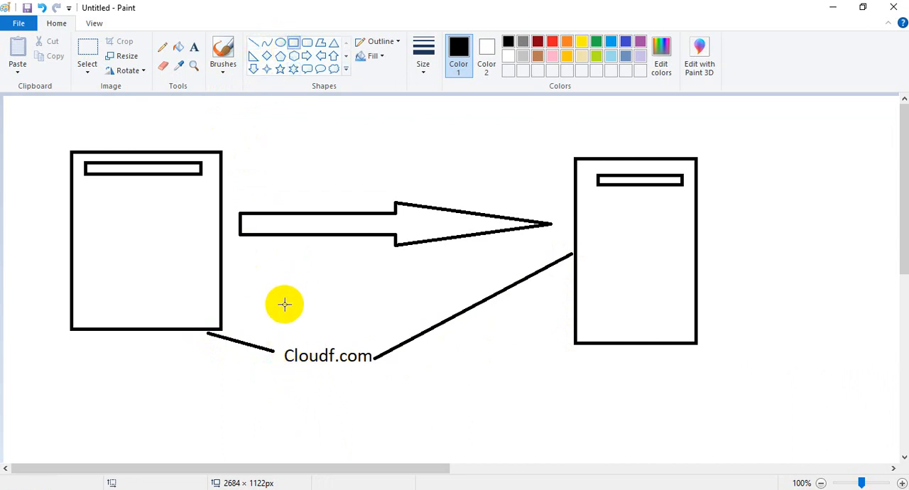
drag(274, 339, 377, 380)
click(435, 396)
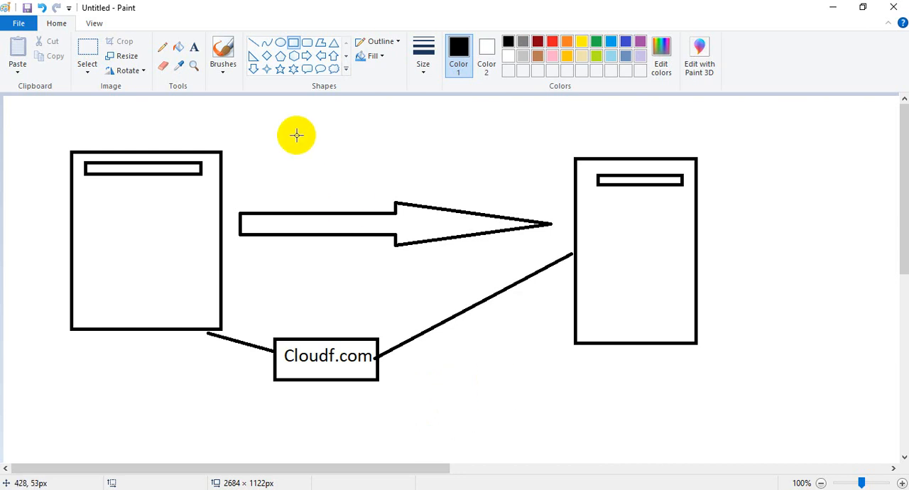
drag(88, 197, 191, 200)
click(166, 254)
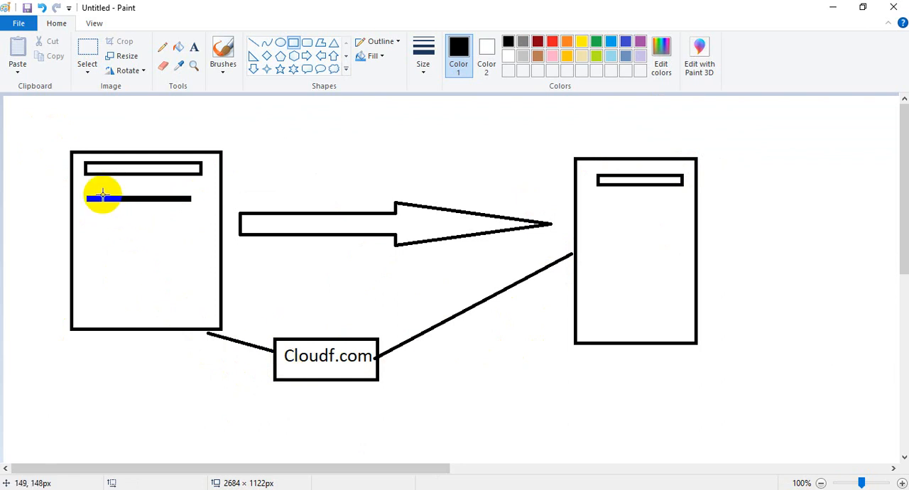
Switch to Chrome and return to the Search Console page for verifying bisd07.com via DNS record
mouse_move(234, 482)
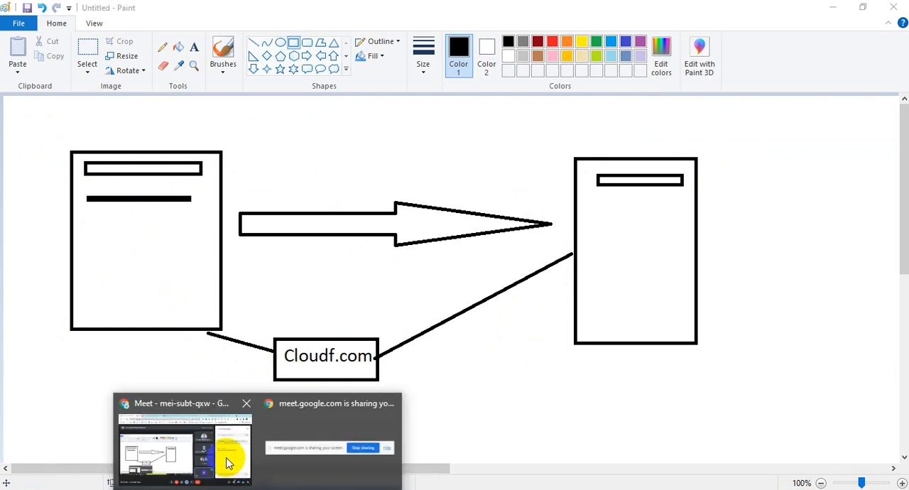
click(227, 461)
click(628, 11)
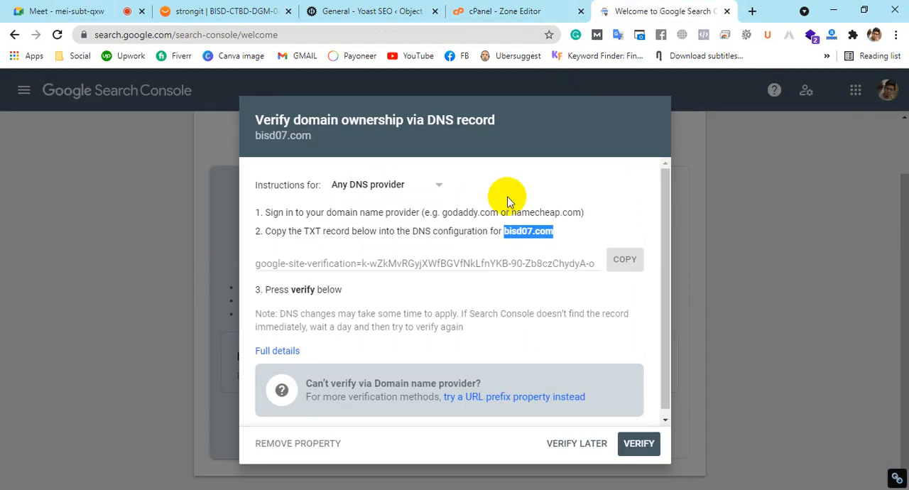
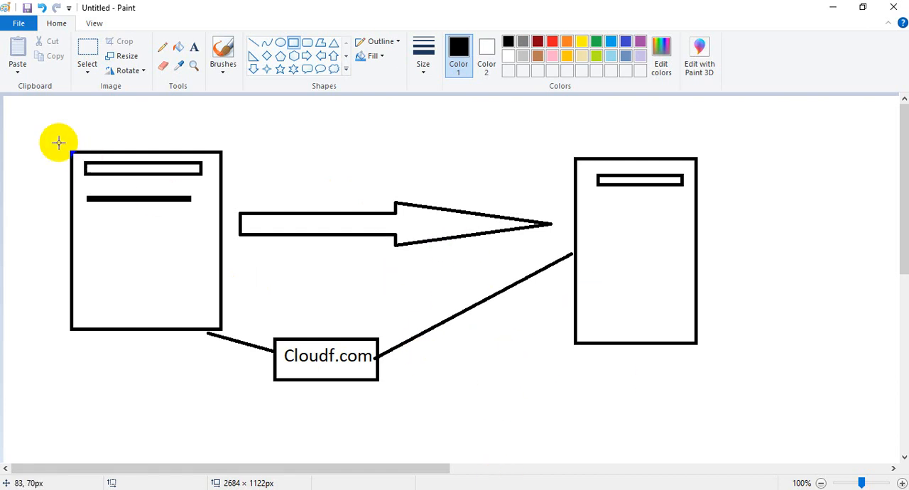
Draw a large rectangle enclosing the whole diagram, including both rectangles, the arrow and the Cloudf.com box
mouse_move(26, 111)
mouse_down()
mouse_move(361, 312)
mouse_move(772, 391)
mouse_move(789, 425)
mouse_move(750, 424)
mouse_up()
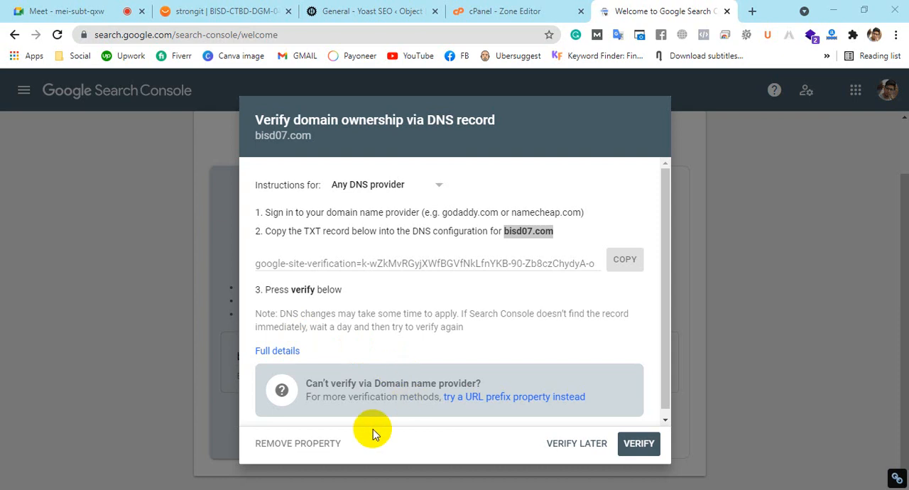
Remove the unverified bisd07.com property, and add objecthut.com as a domain property, closing the verification result
click(301, 450)
click(631, 320)
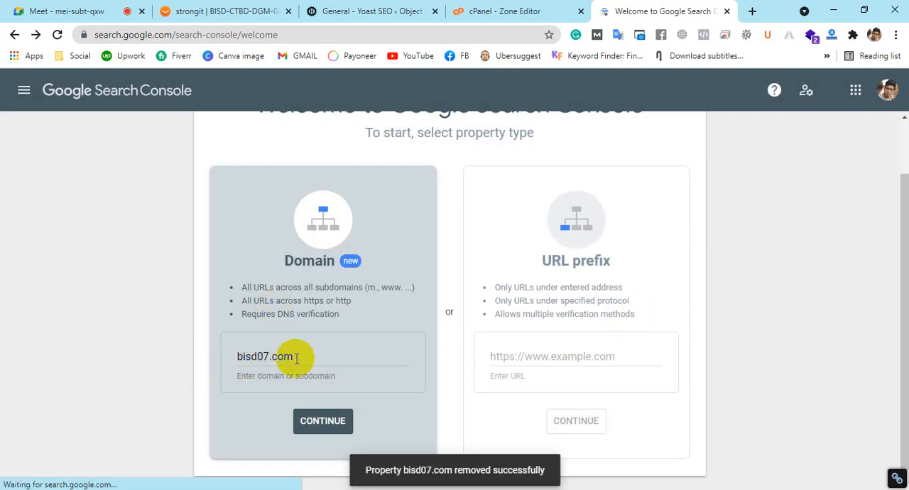
double_click(250, 357)
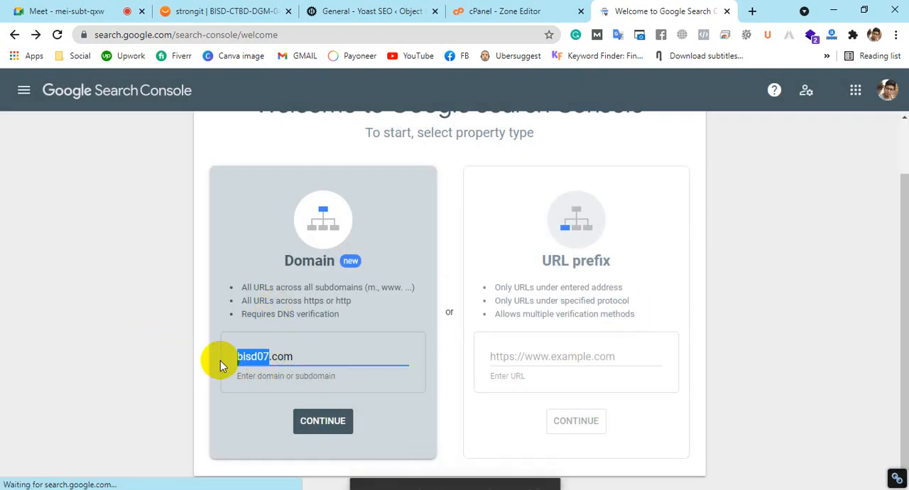
text(obje)
text(cthut)
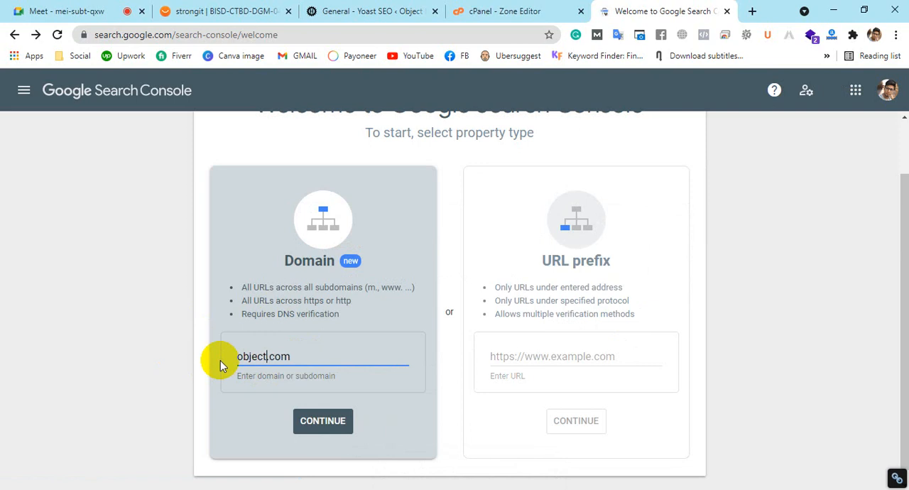
click(344, 428)
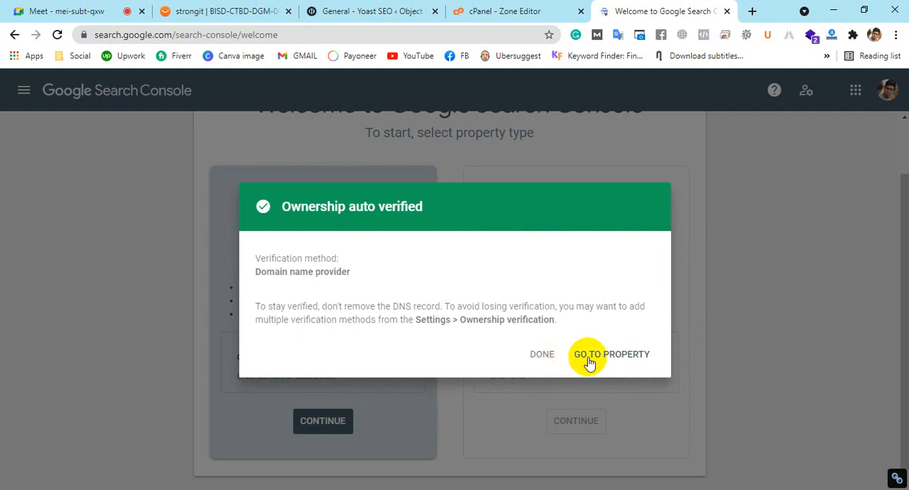
click(737, 247)
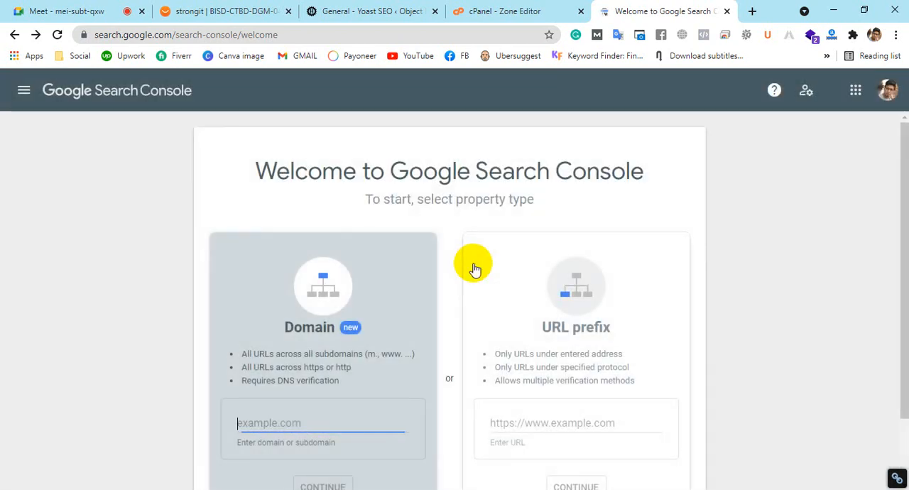
scroll(475, 269, down, 1)
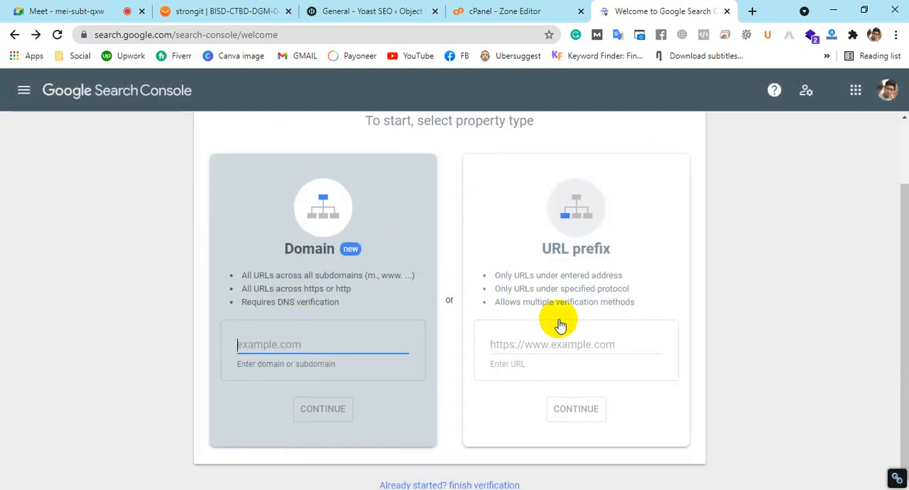
click(525, 349)
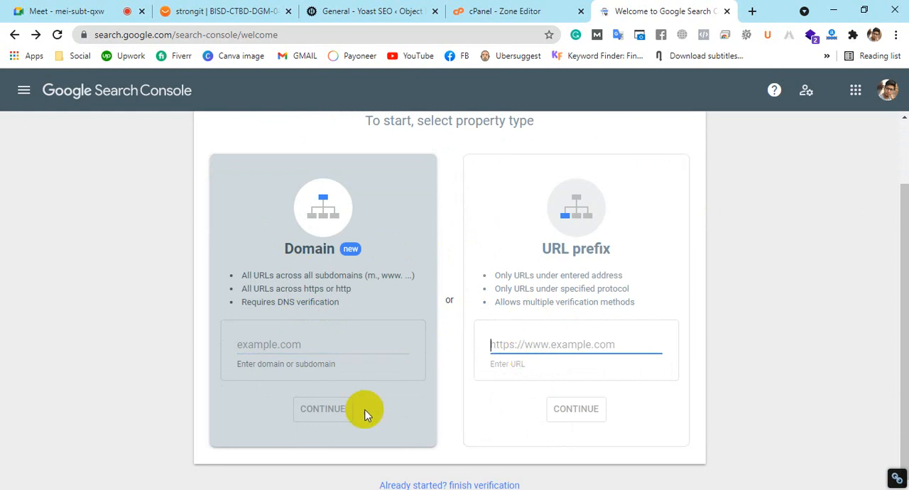
click(233, 489)
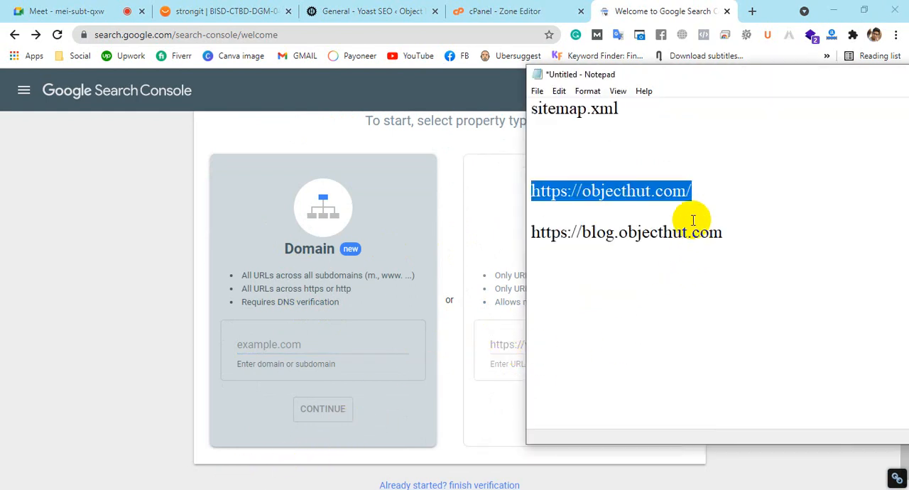
click(645, 195)
drag(722, 232, 371, 248)
click(635, 209)
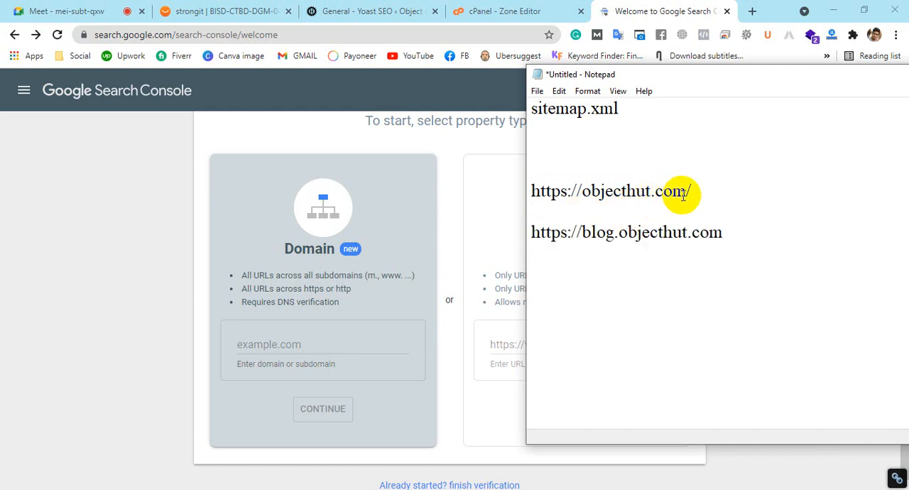
click(636, 190)
drag(686, 192, 462, 206)
click(691, 189)
drag(688, 190, 532, 189)
key(ctrl+c)
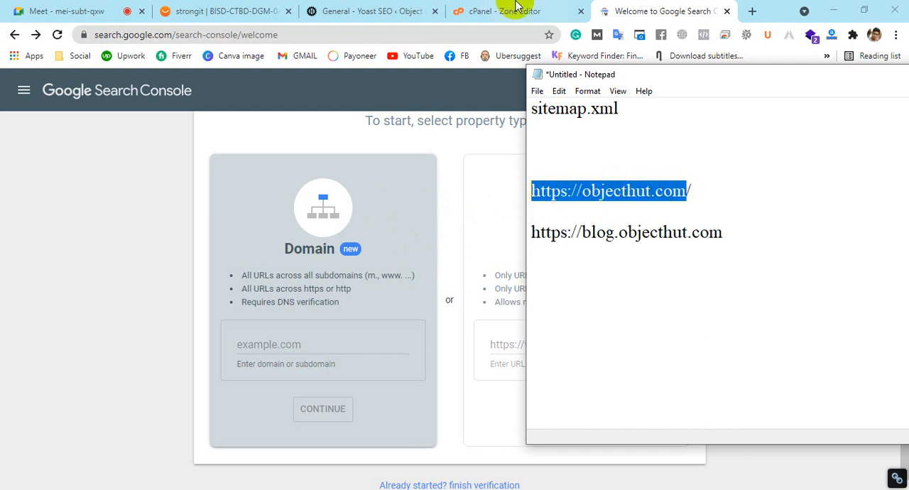
click(603, 9)
key(ctrl+v)
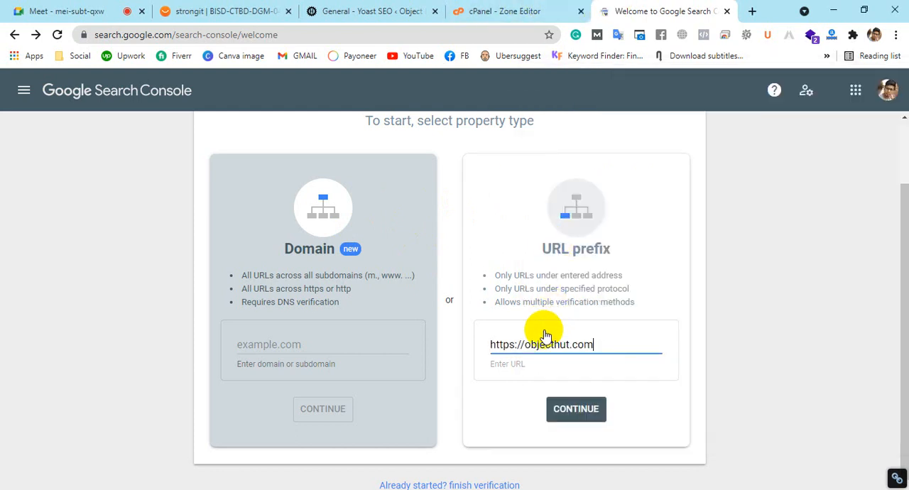
drag(523, 344, 364, 336)
key(BackSpace)
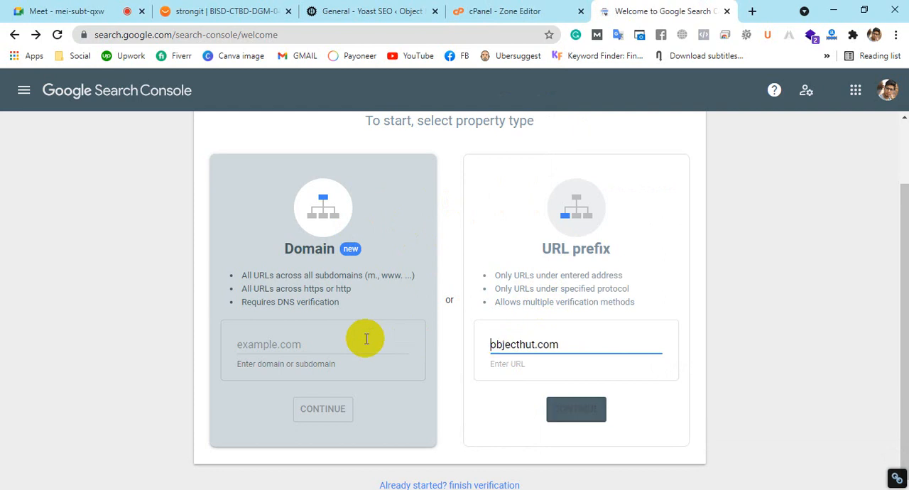
click(576, 420)
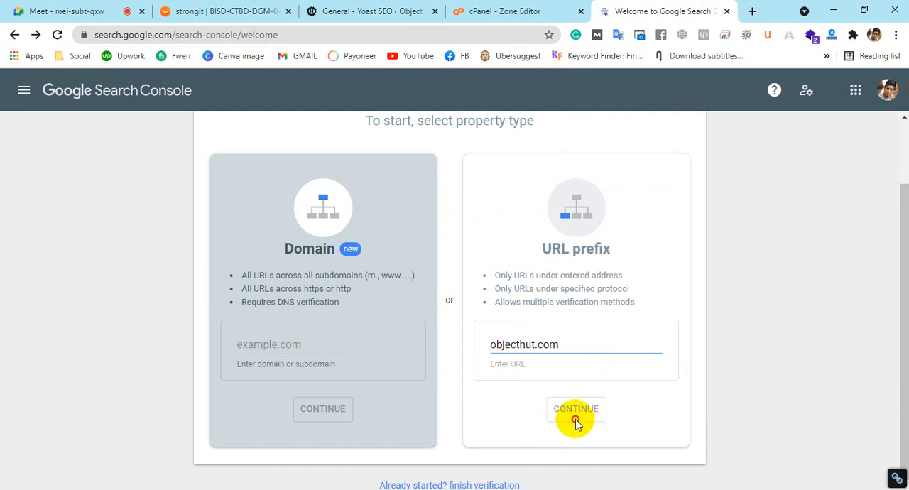
drag(573, 339, 426, 353)
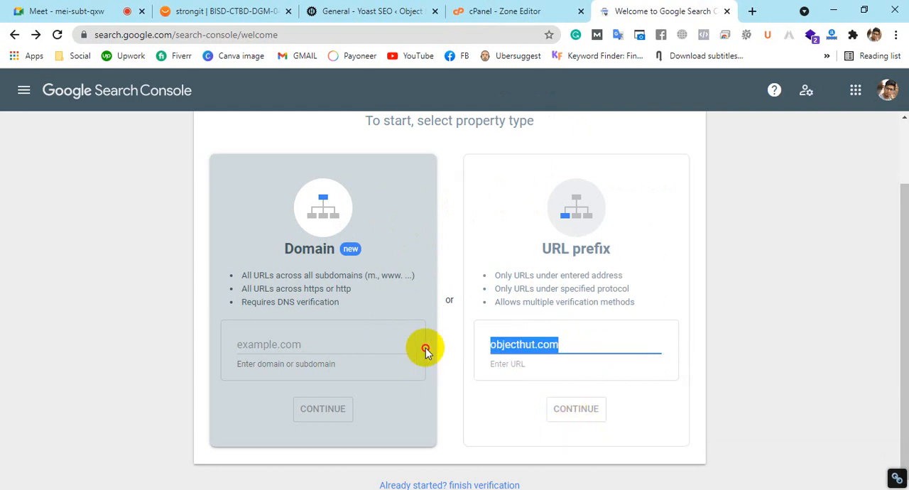
key(ctrl+v)
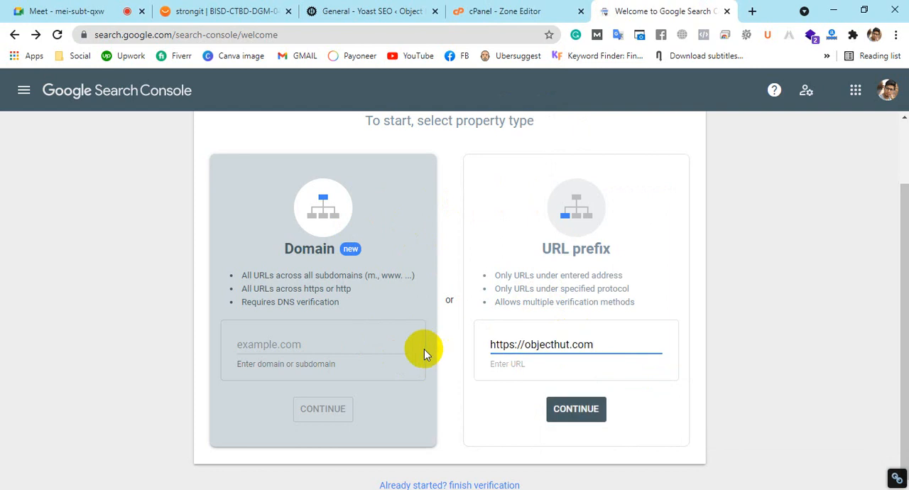
click(586, 410)
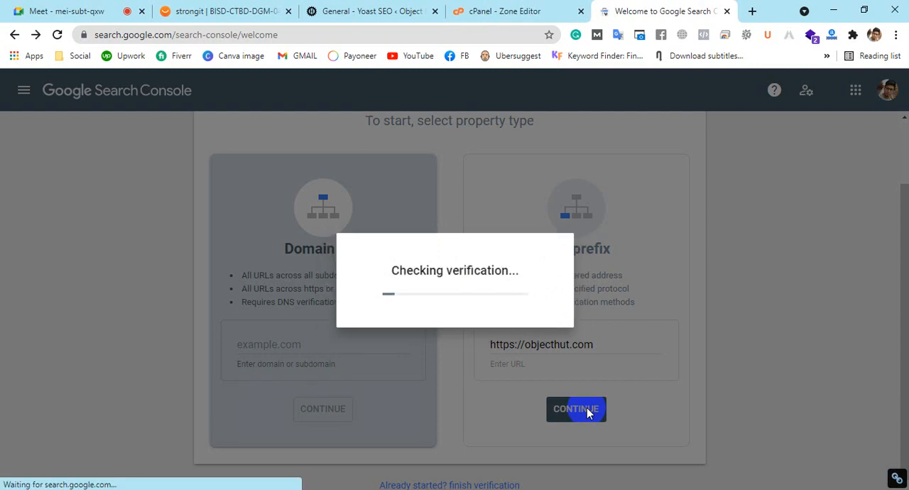
click(574, 352)
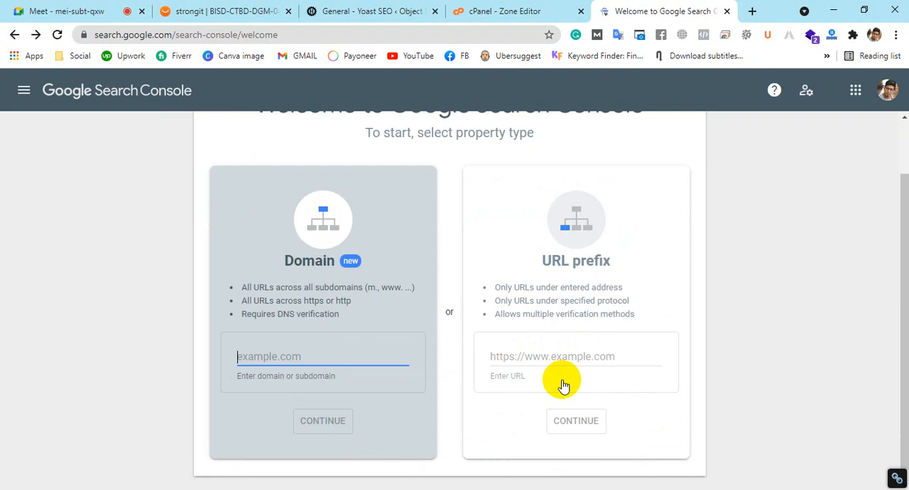
click(558, 357)
text(https)
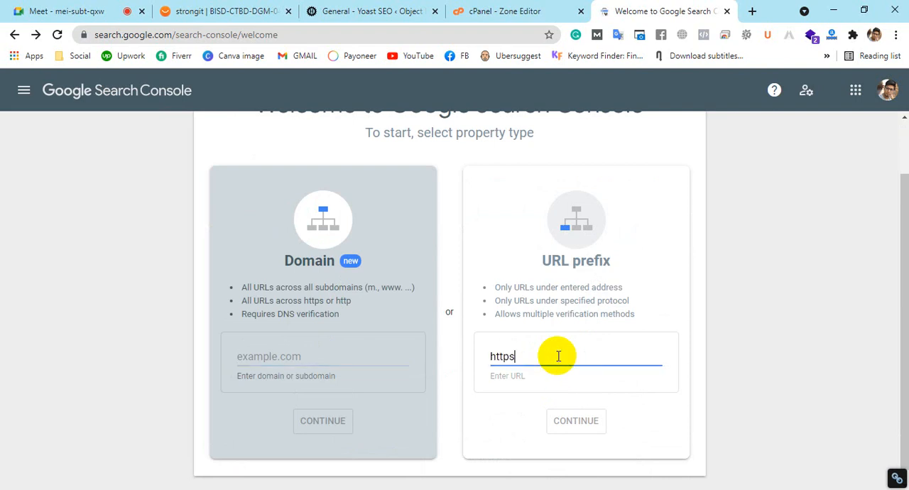
text(://bisd07)
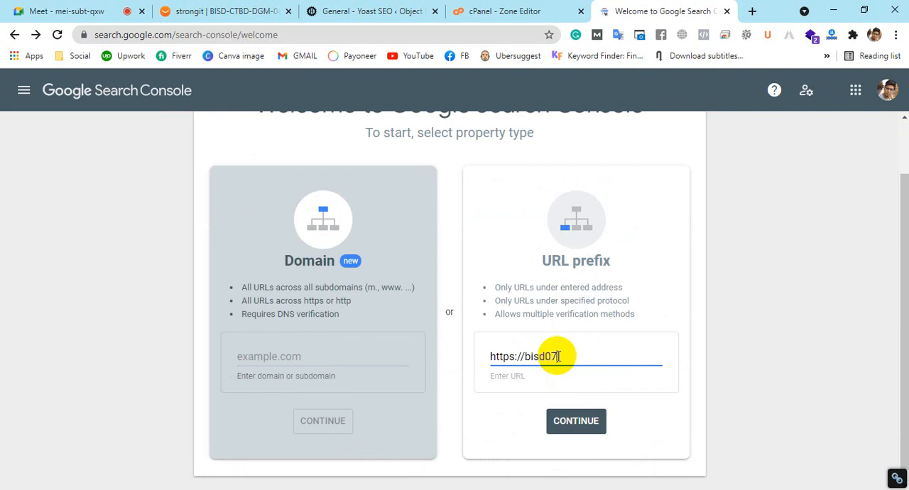
text(@)
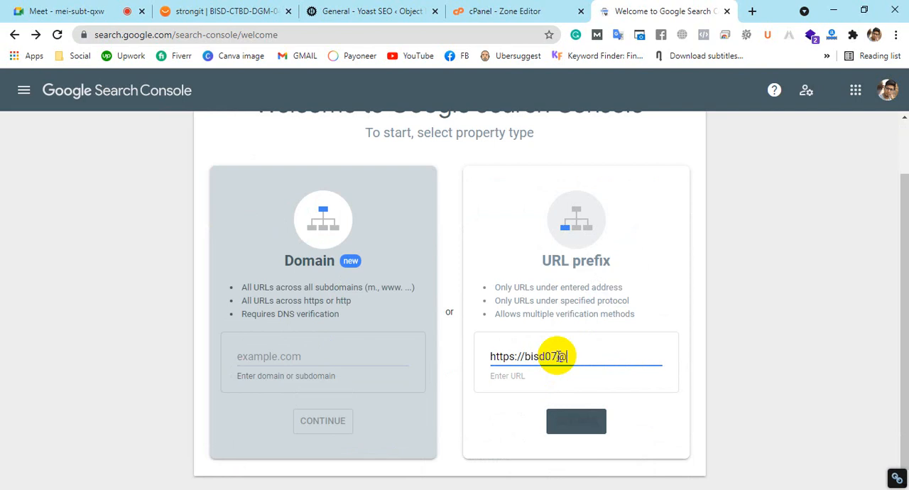
key(BackSpace)
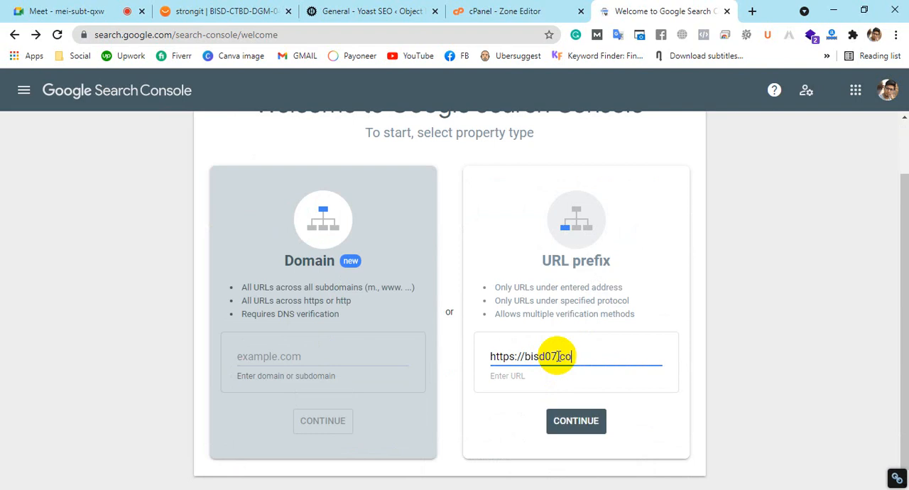
scroll(561, 355, up, 1)
scroll(544, 426, down, 1)
click(578, 416)
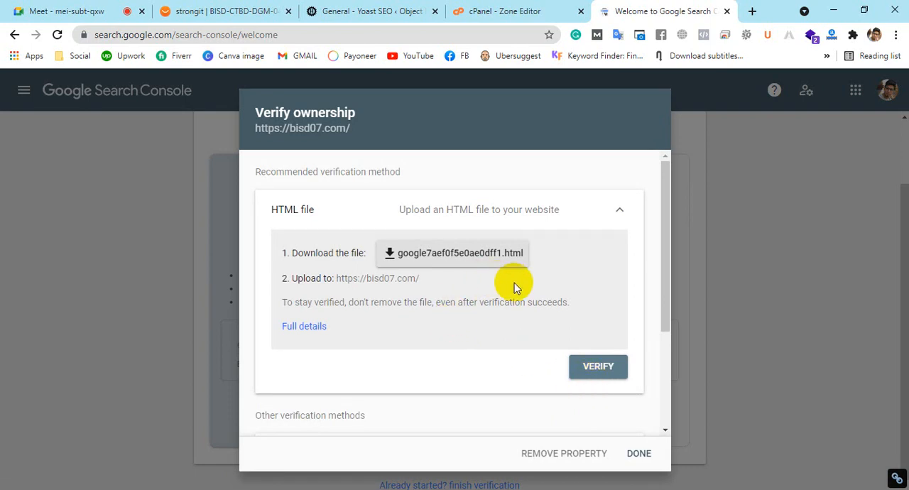
Examine the other ownership verification methods by expanding Domain name provider, Google Tag Manager, Google Analytics and HTML tag
scroll(514, 282, down, 2)
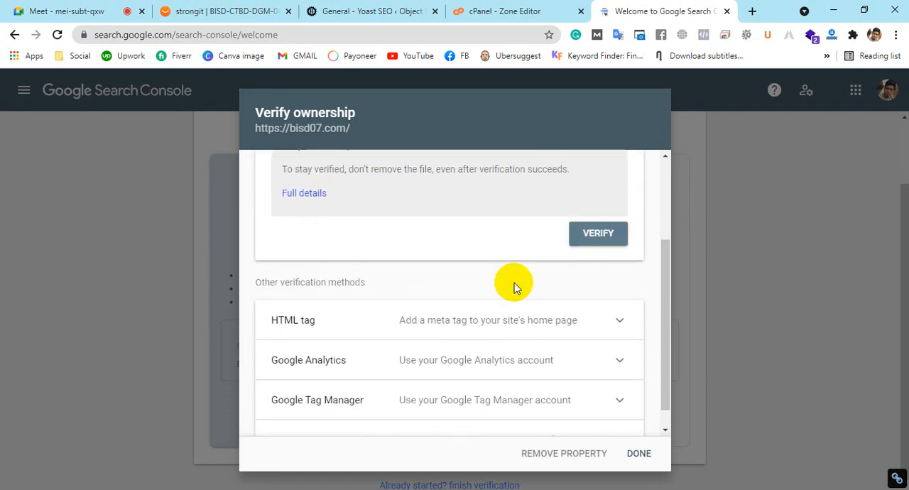
scroll(506, 288, down, 1)
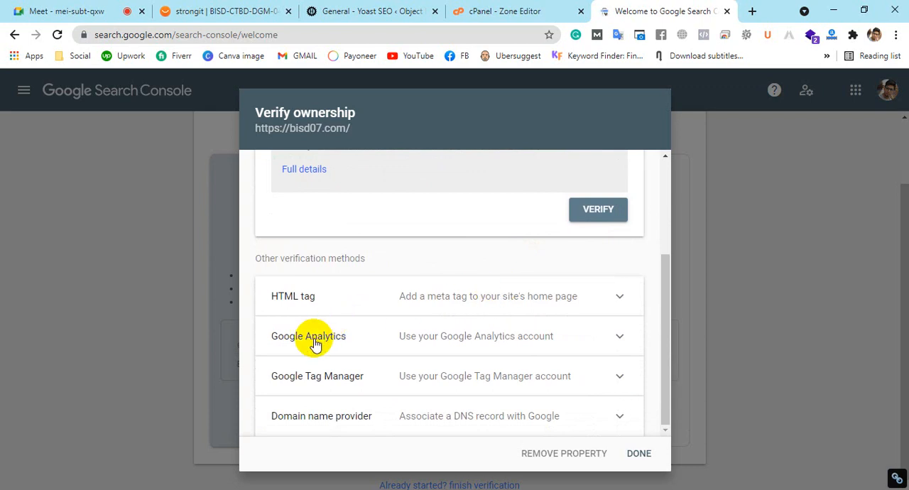
click(449, 418)
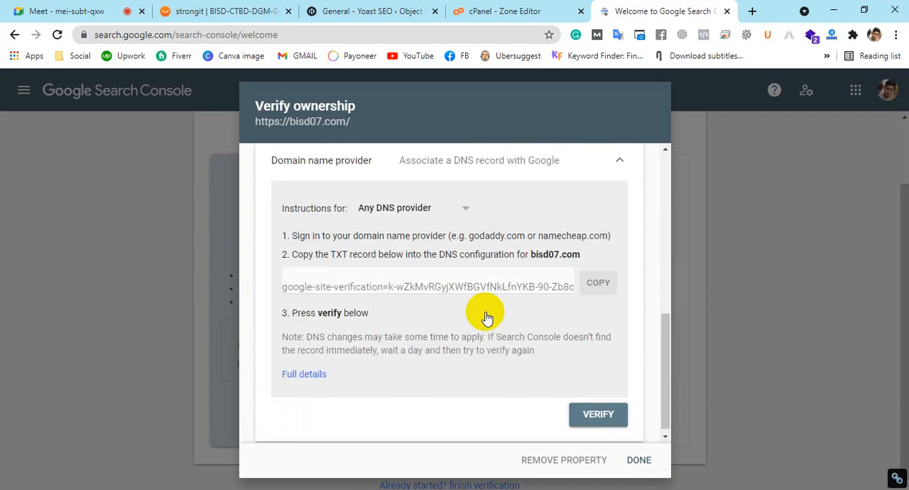
scroll(486, 316, up, 3)
click(399, 317)
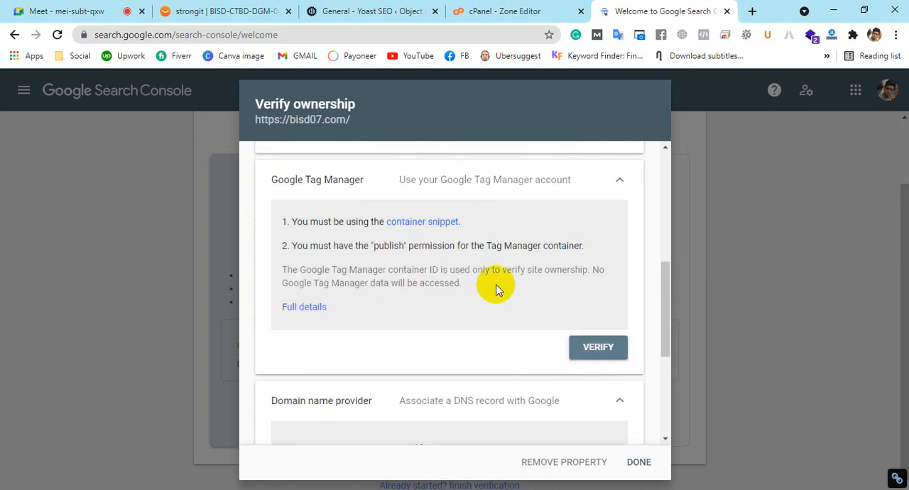
scroll(487, 286, up, 3)
click(373, 345)
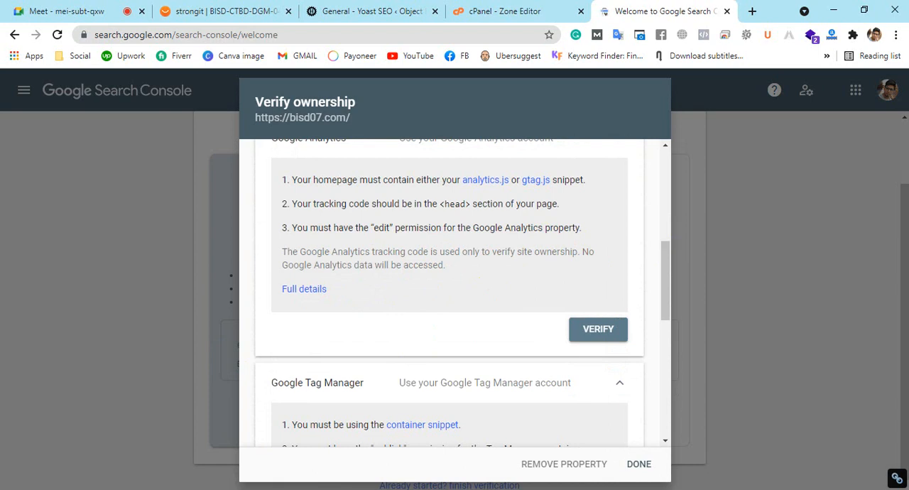
scroll(447, 206, up, 3)
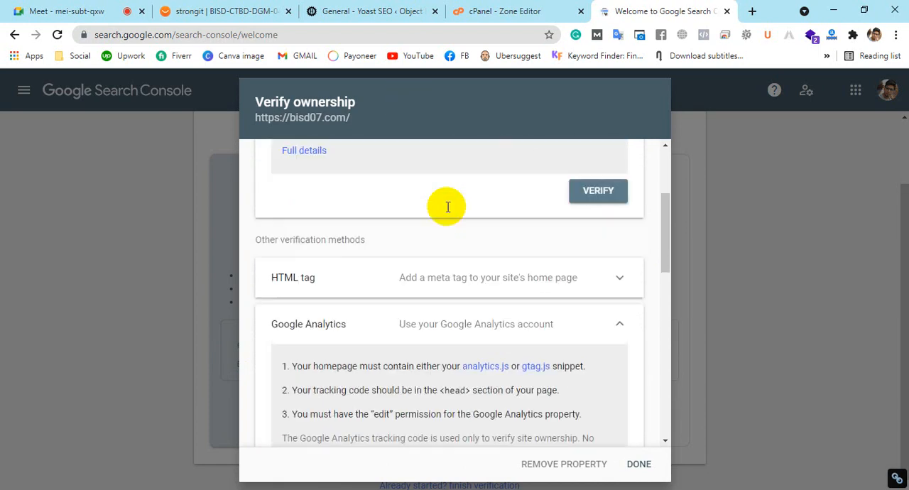
click(437, 292)
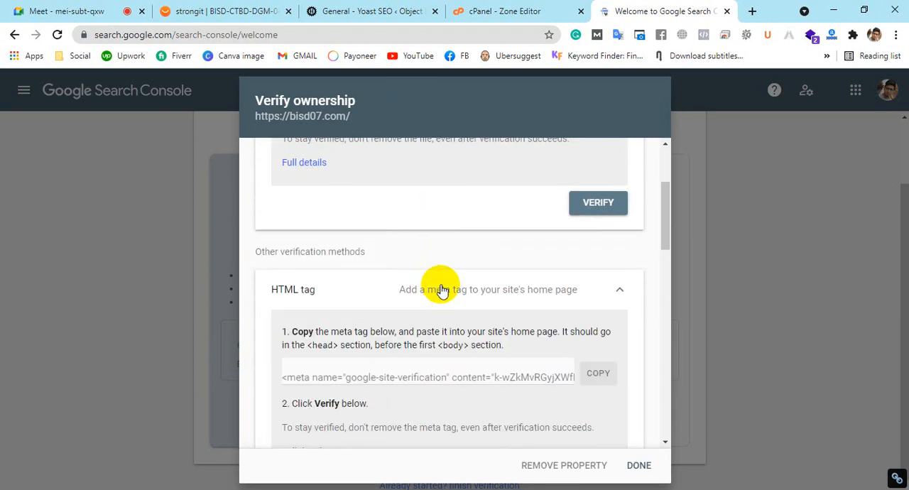
scroll(440, 268, down, 3)
scroll(440, 268, up, 2)
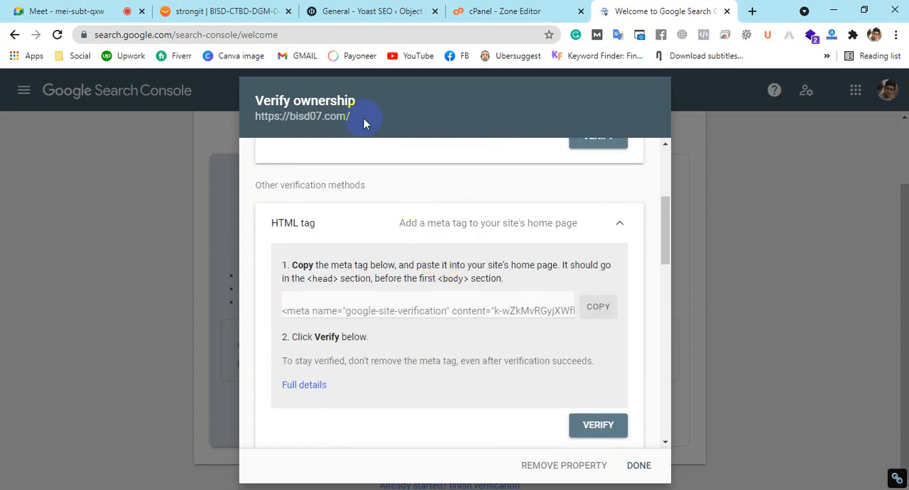
Switch to the Object Hut WordPress dashboard and open its Theme Editor
click(330, 10)
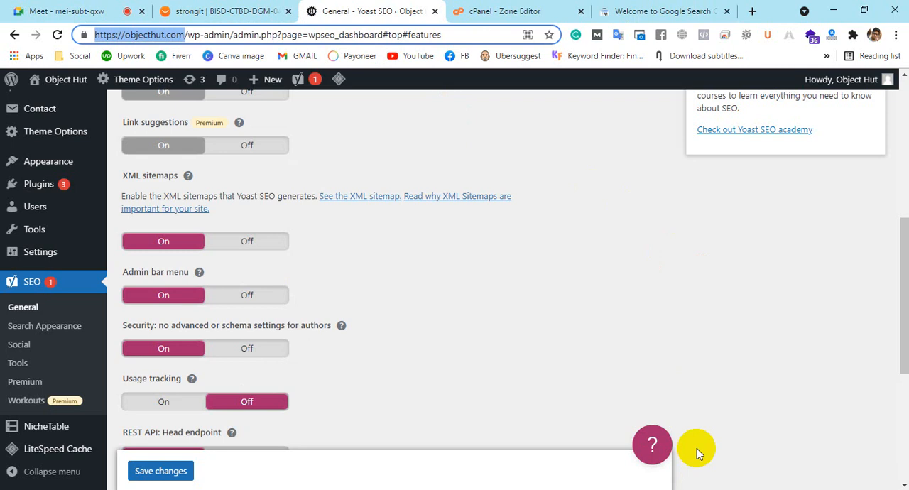
click(667, 10)
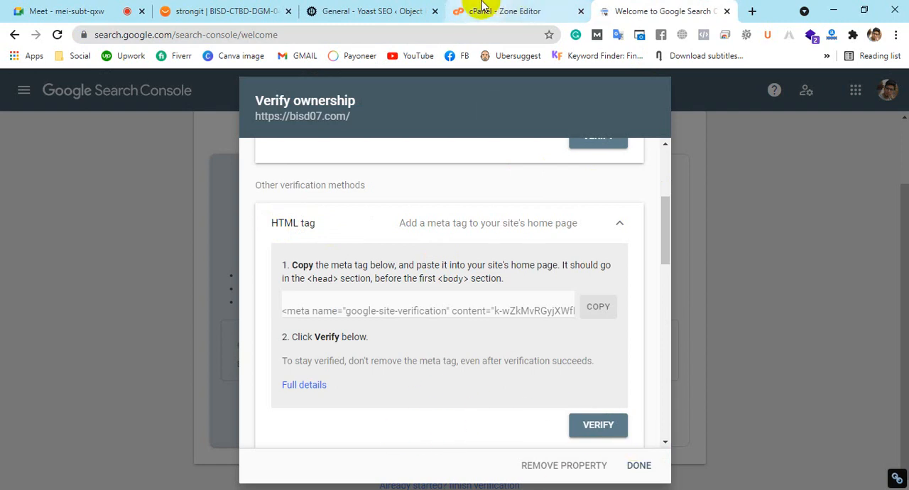
click(418, 9)
scroll(415, 309, up, 3)
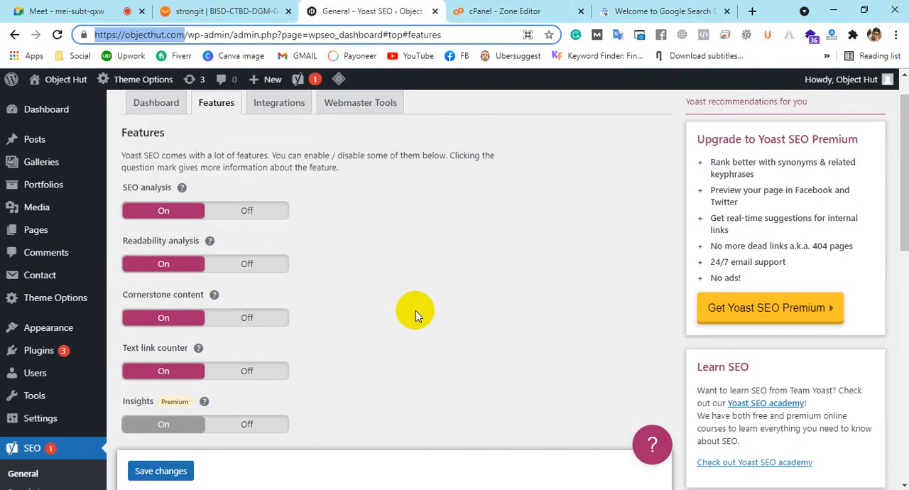
scroll(118, 252, down, 1)
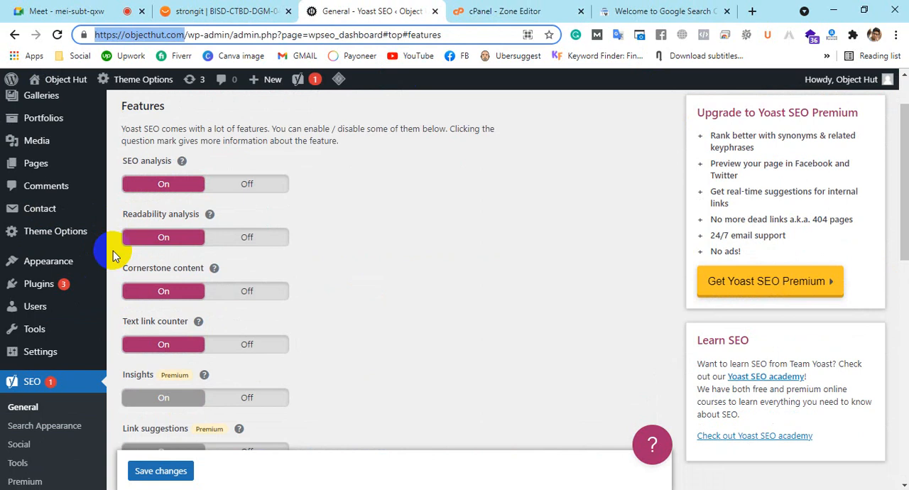
click(70, 269)
click(145, 381)
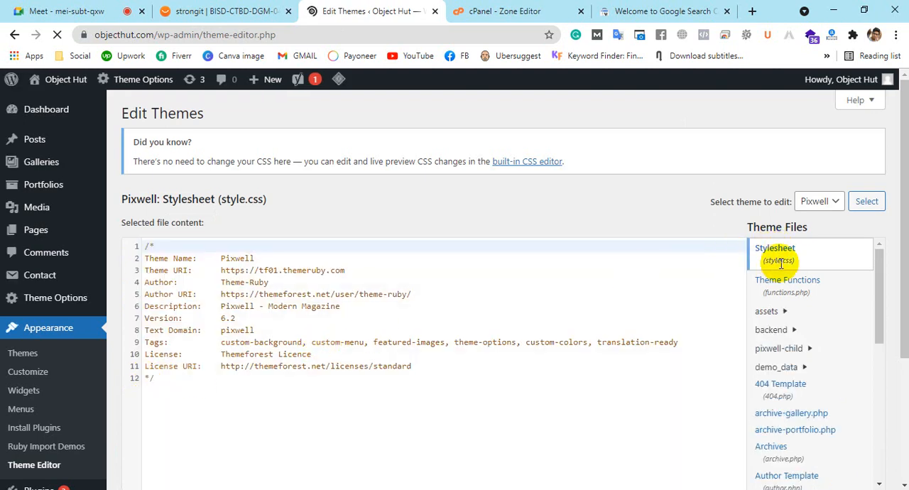
Open the Pixwell theme's Theme Header file (header.php) and look through its code
scroll(803, 321, down, 4)
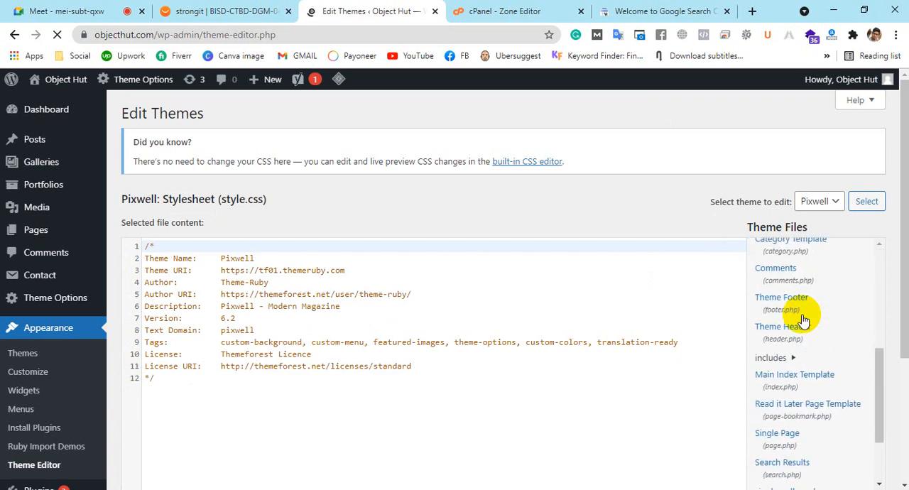
scroll(803, 321, down, 1)
scroll(803, 321, up, 3)
scroll(803, 321, down, 3)
scroll(803, 321, up, 4)
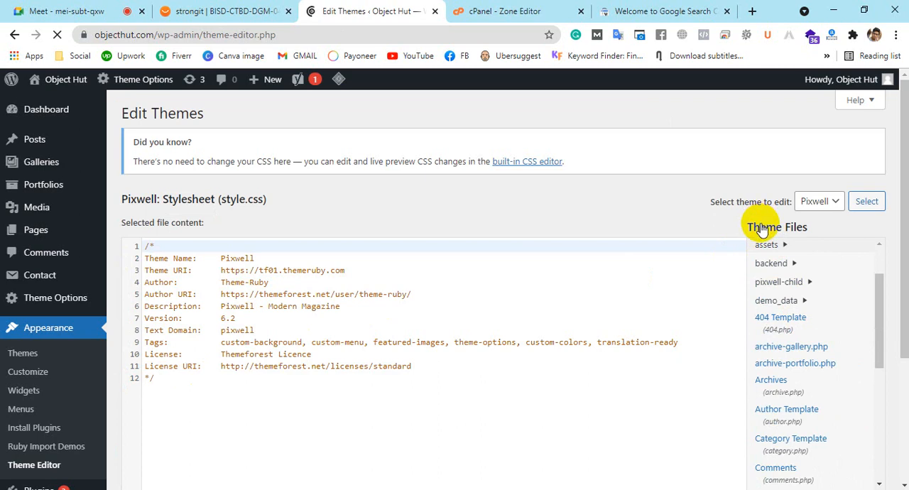
scroll(782, 293, down, 2)
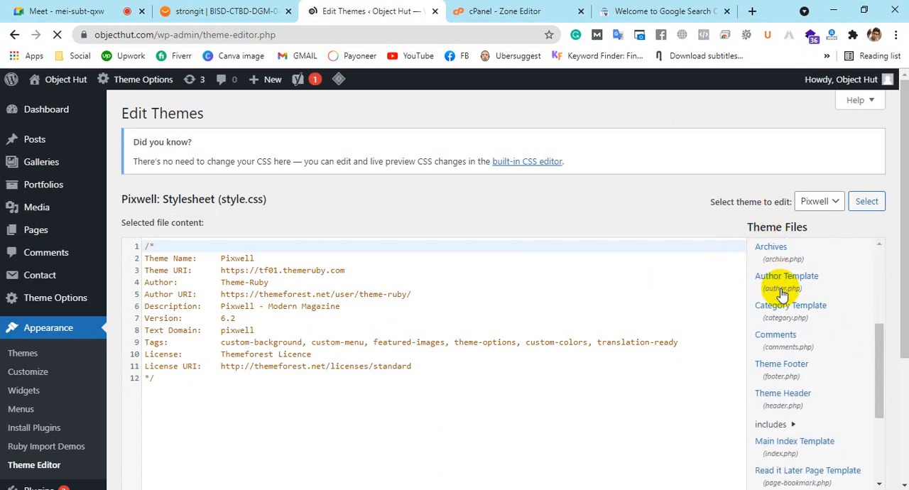
scroll(783, 367, down, 1)
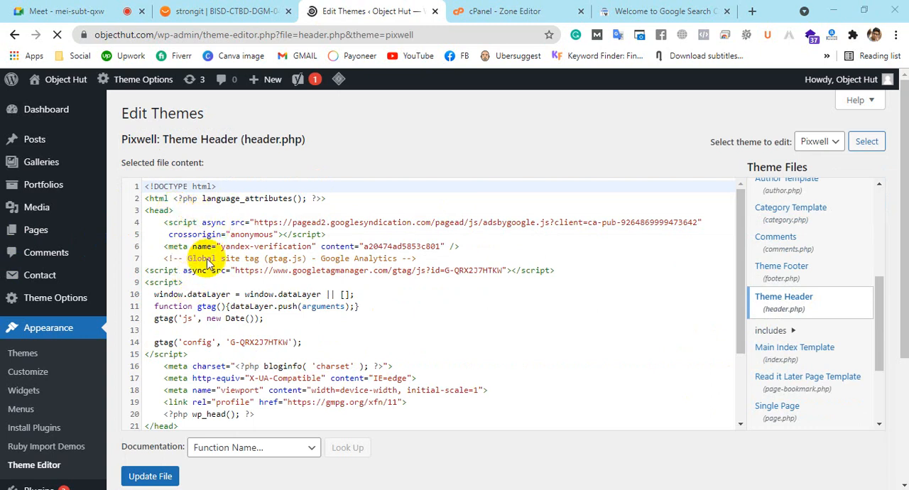
scroll(234, 291, down, 3)
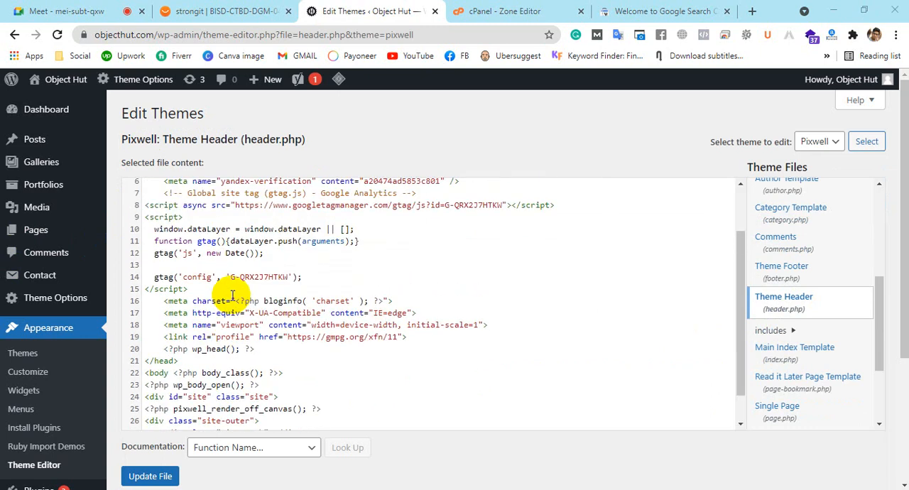
scroll(233, 296, up, 3)
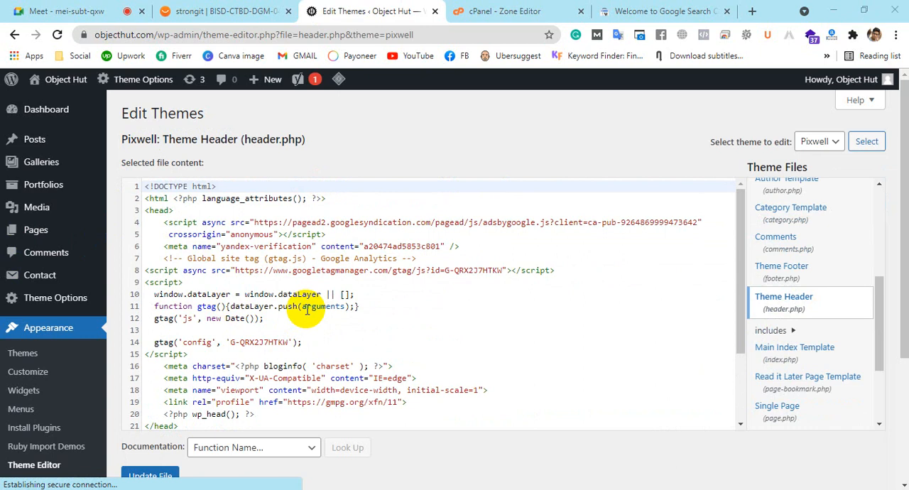
Back in Search Console, highlight the <head> and <body> references in the HTML tag placement instructions
click(612, 9)
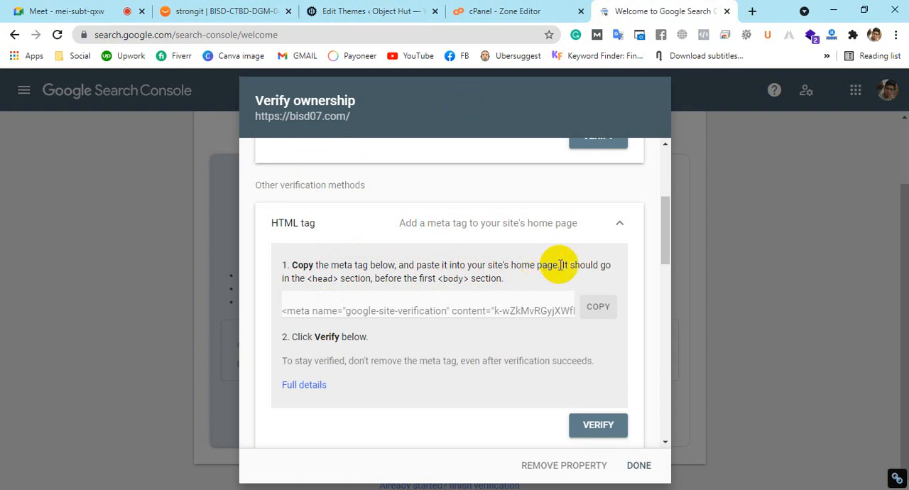
drag(305, 278, 339, 279)
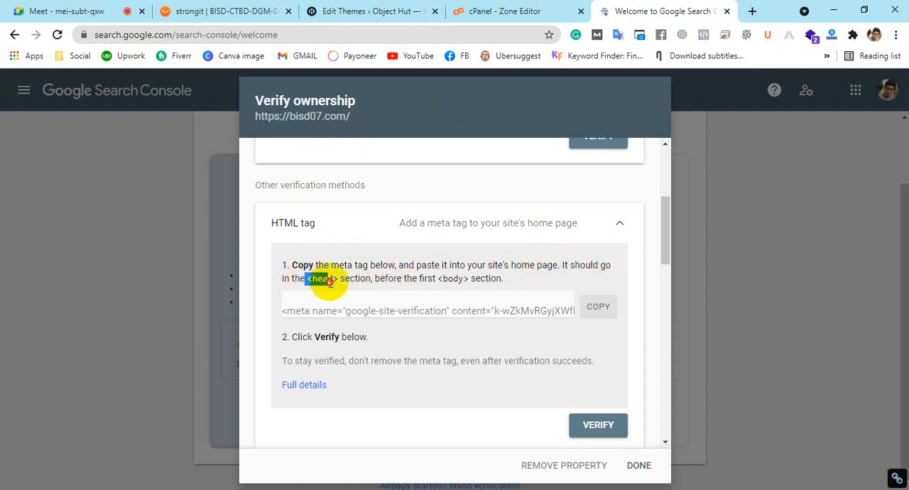
drag(436, 278, 469, 279)
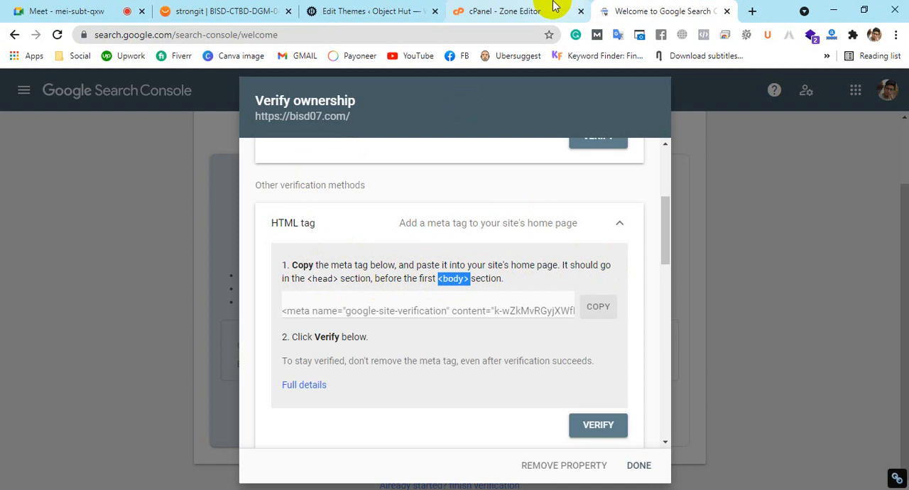
Return to header.php and highlight the opening <head> tag, the closing </head> tag and the <body> line
click(379, 11)
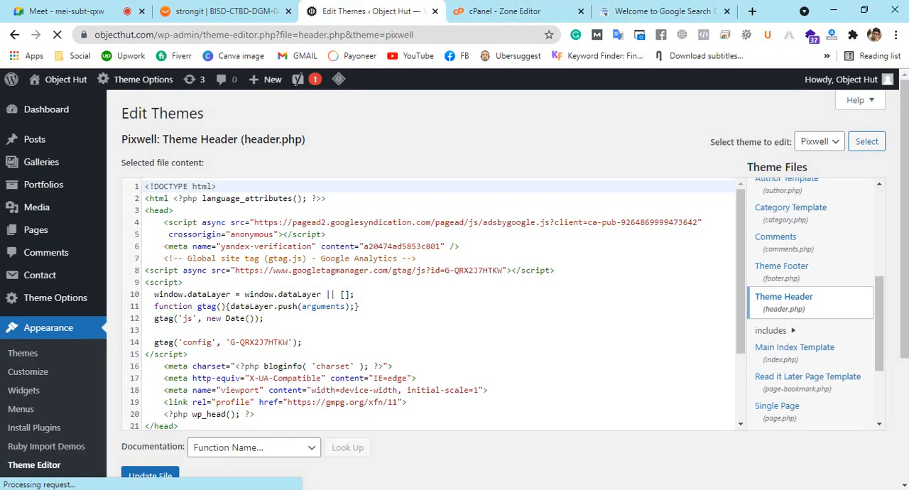
click(172, 208)
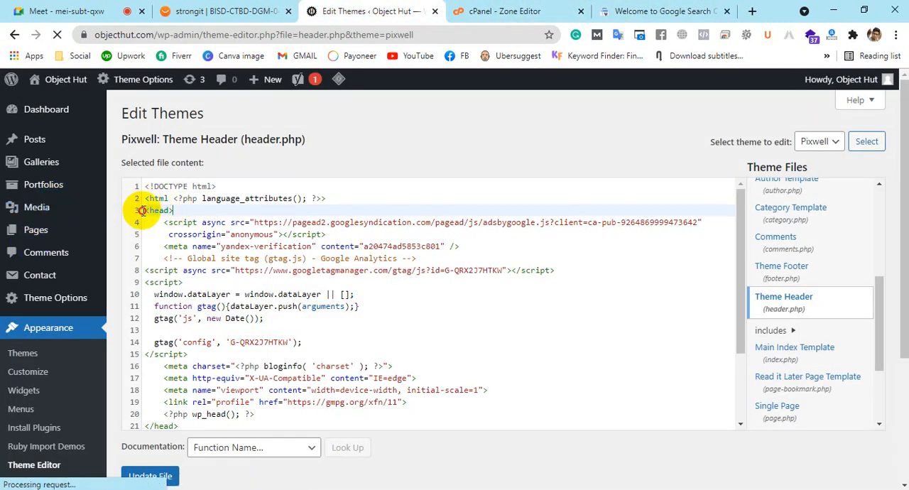
drag(172, 210, 146, 211)
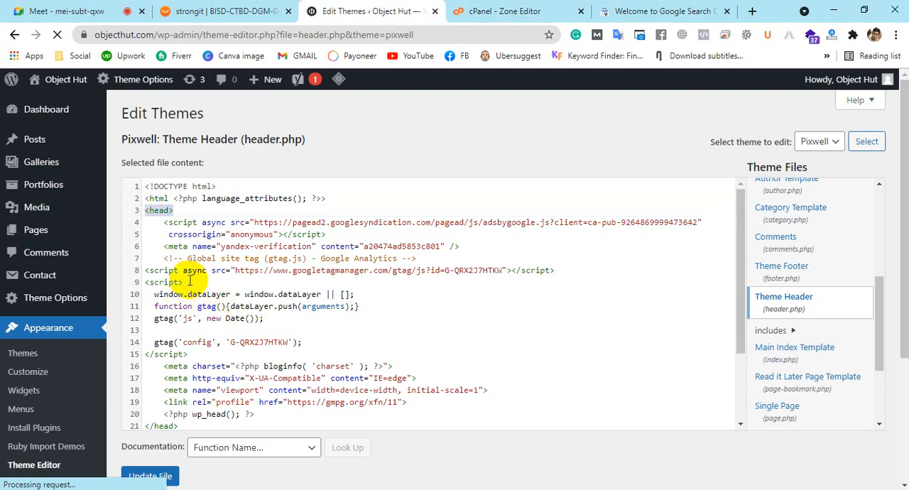
scroll(284, 338, down, 2)
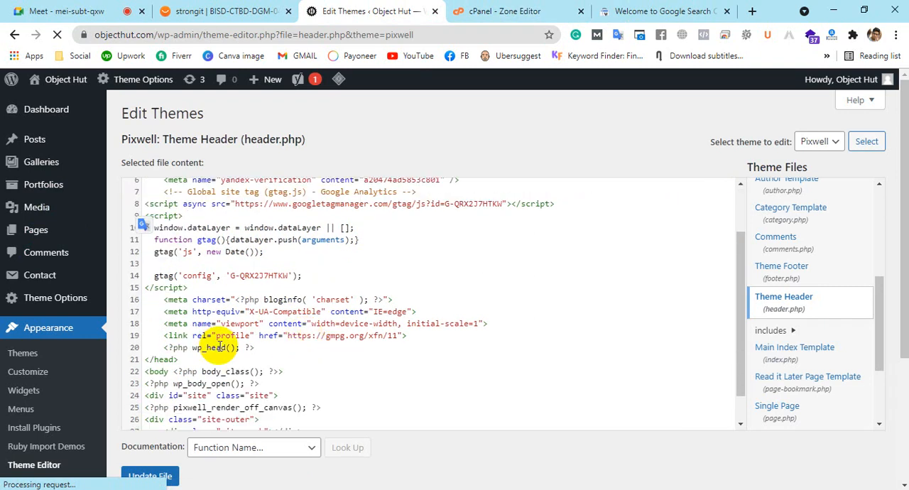
drag(177, 359, 145, 358)
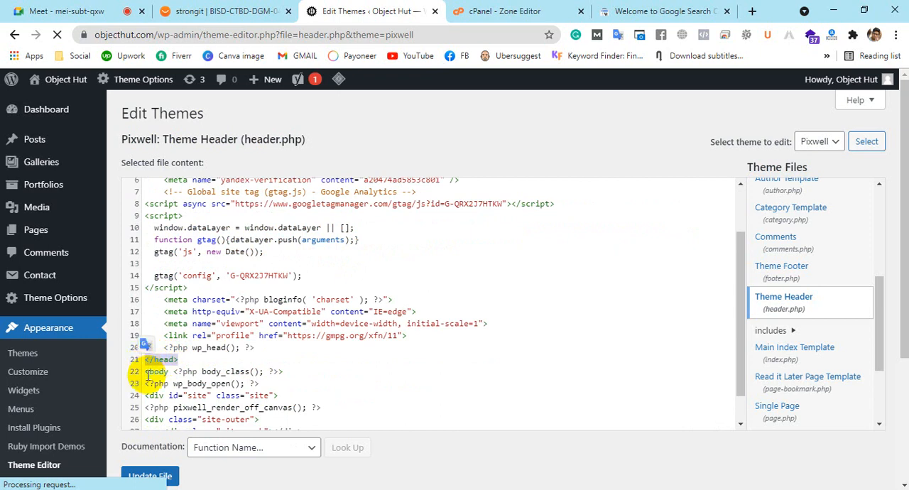
drag(146, 372, 288, 375)
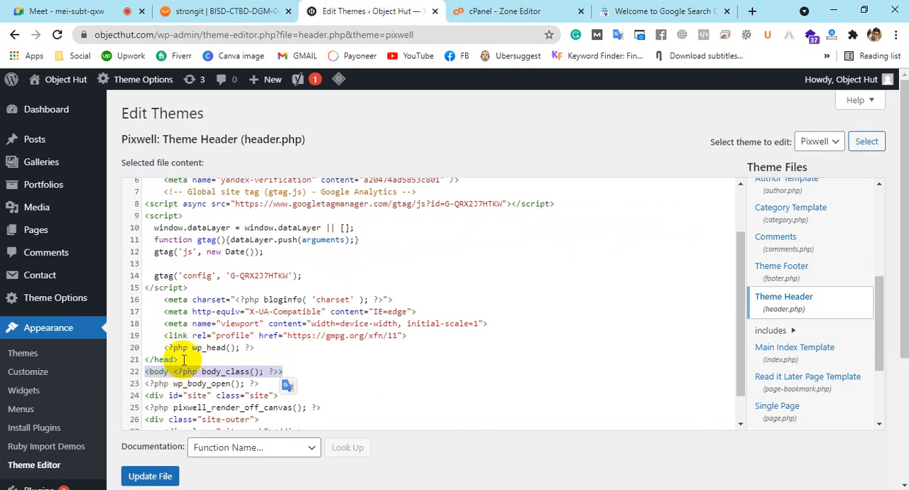
Highlight the closing </head> tag again and select all the code between the opening and closing head tags
click(178, 359)
drag(177, 360, 150, 359)
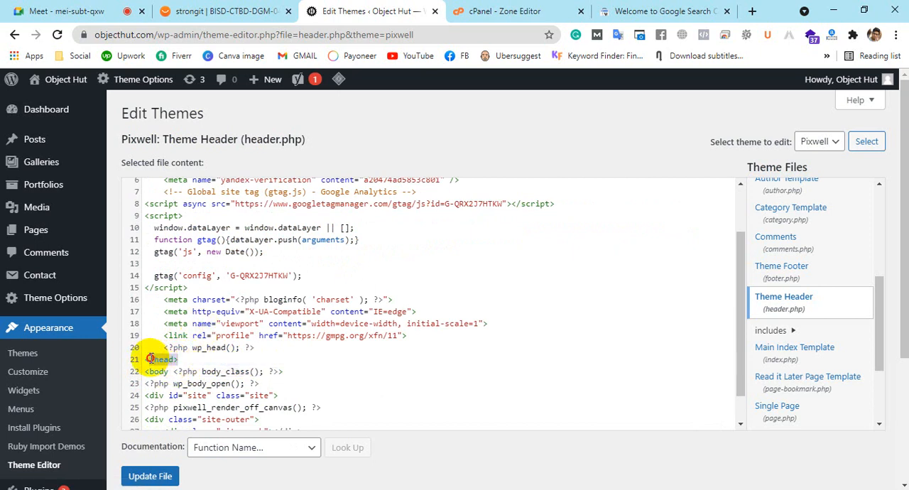
click(155, 336)
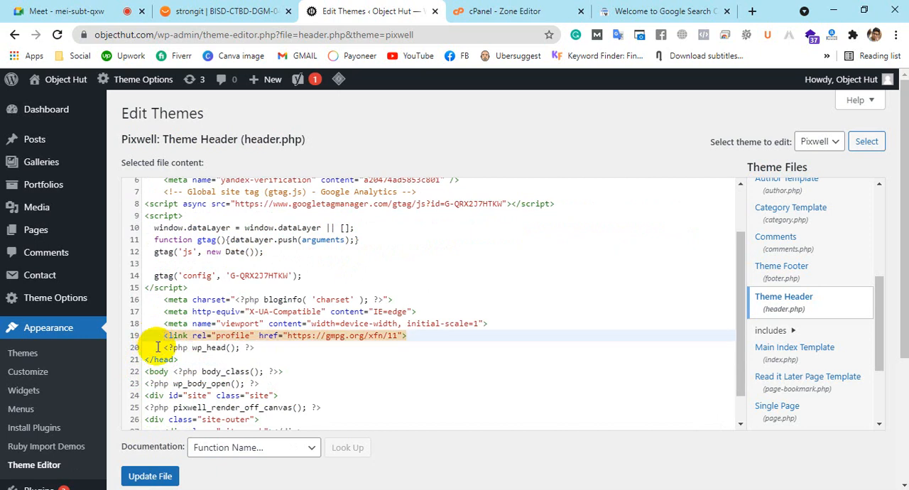
click(157, 347)
scroll(234, 341, up, 2)
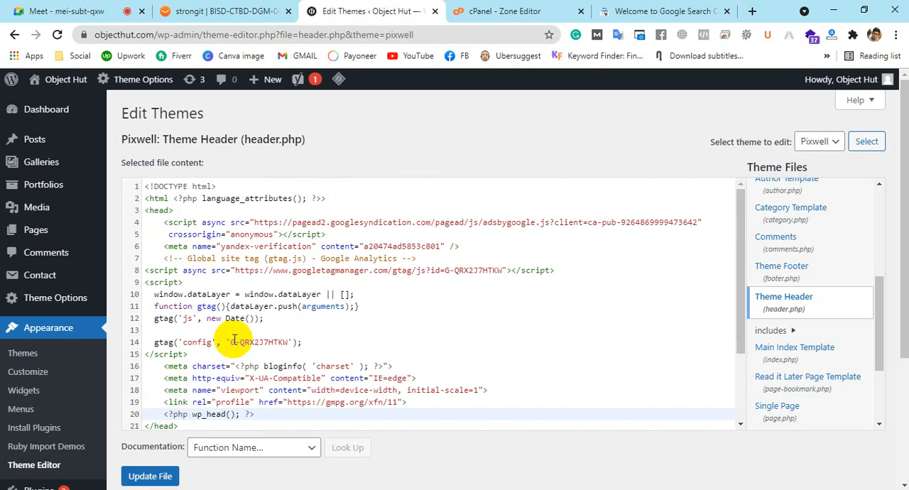
click(139, 220)
drag(164, 223, 273, 398)
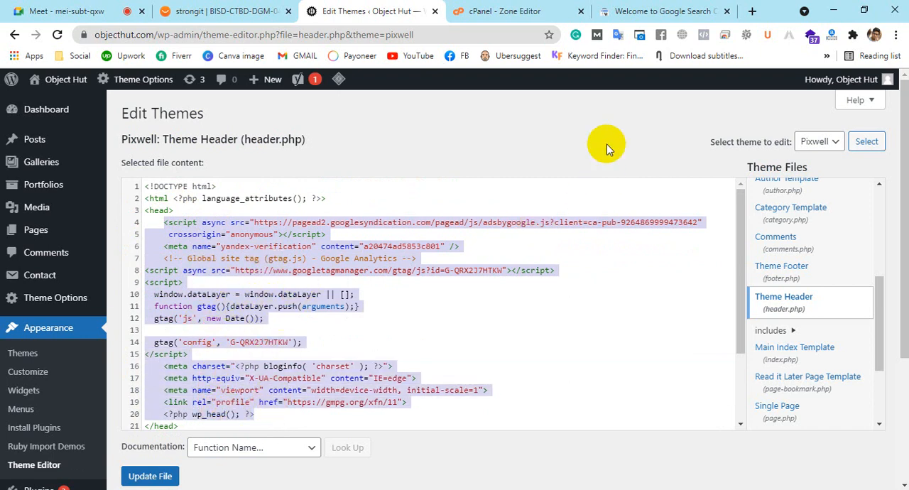
Copy the site verification meta tag from Search Console and paste it on a new line directly below <head> in header.php
click(648, 7)
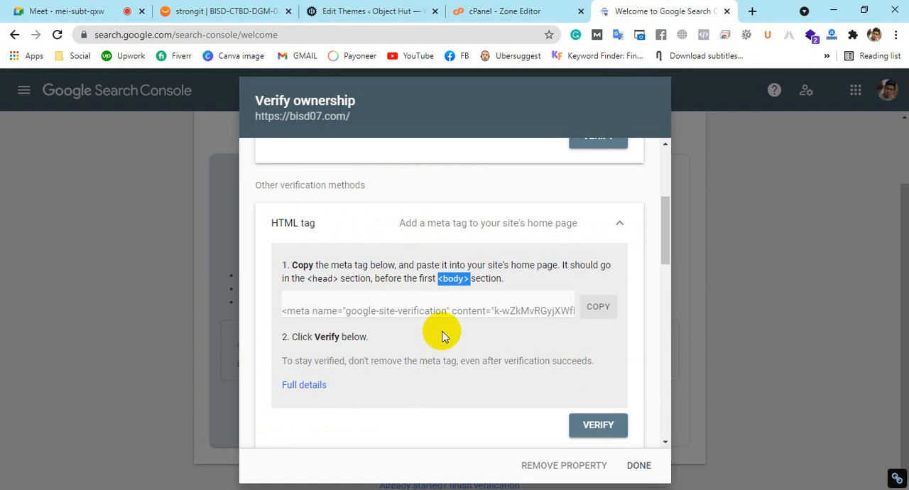
click(427, 312)
click(427, 313)
click(598, 307)
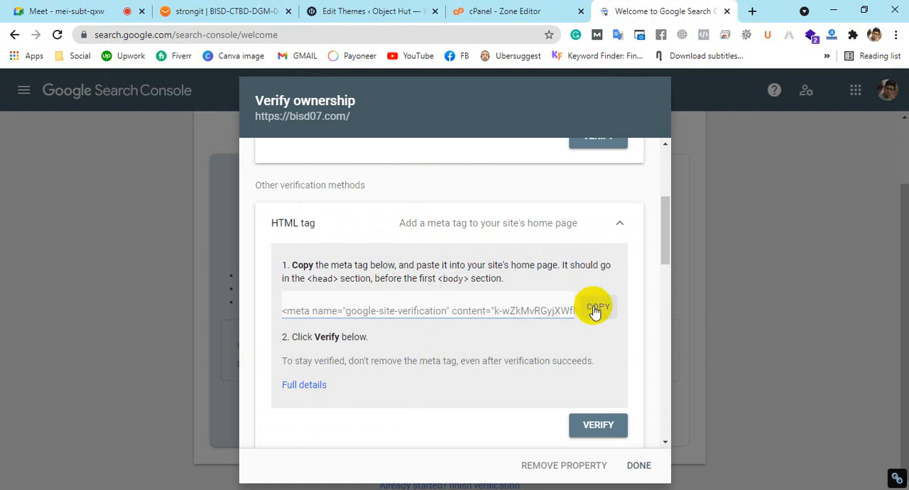
click(374, 11)
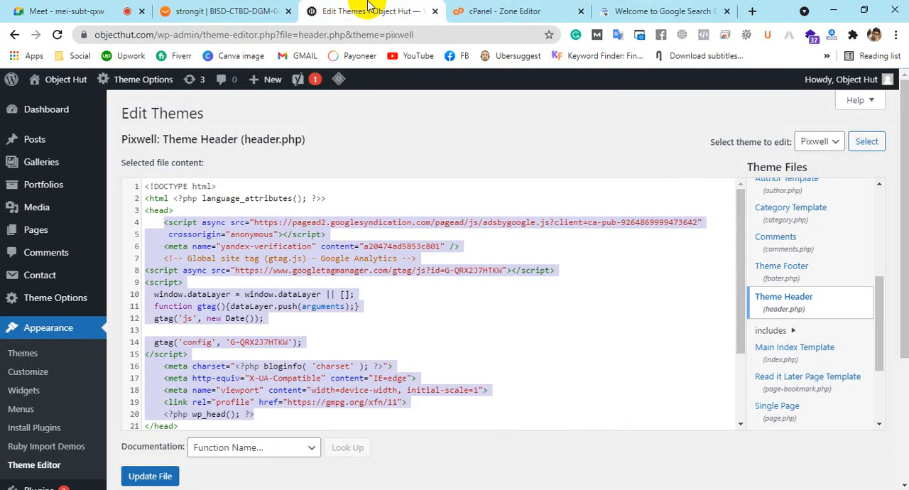
click(199, 208)
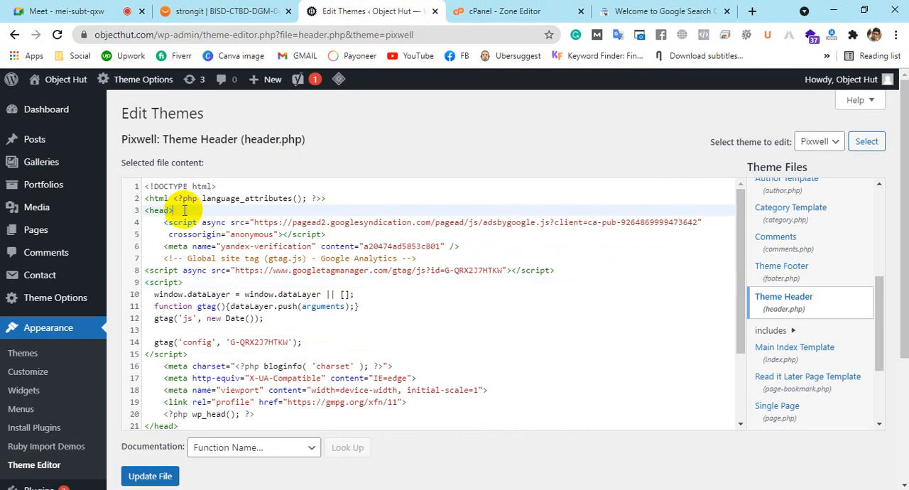
key(Return)
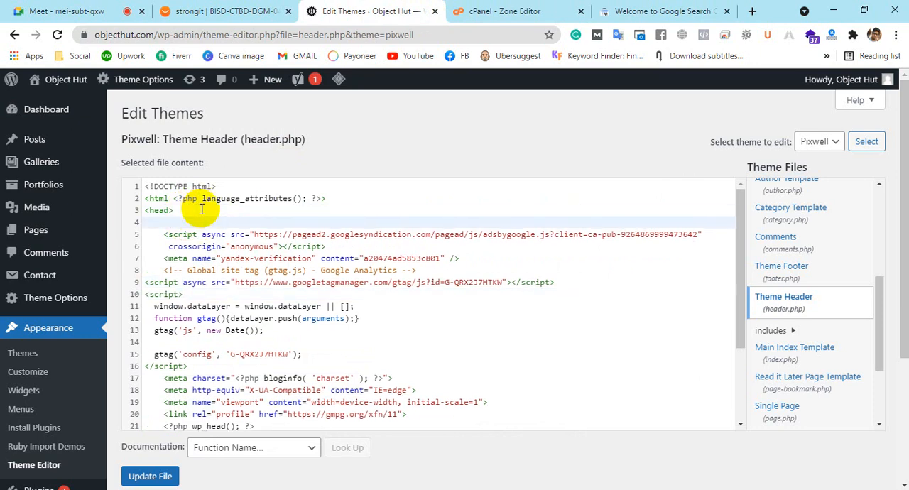
key(ctrl+v)
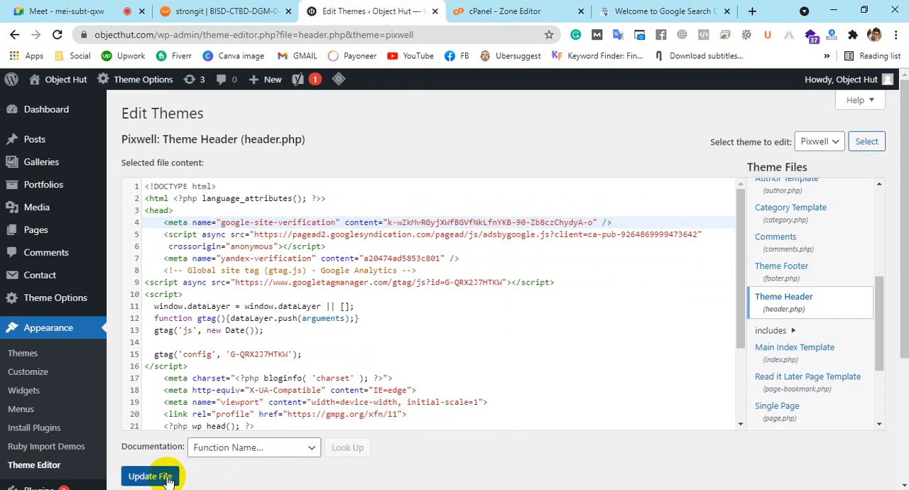
click(643, 11)
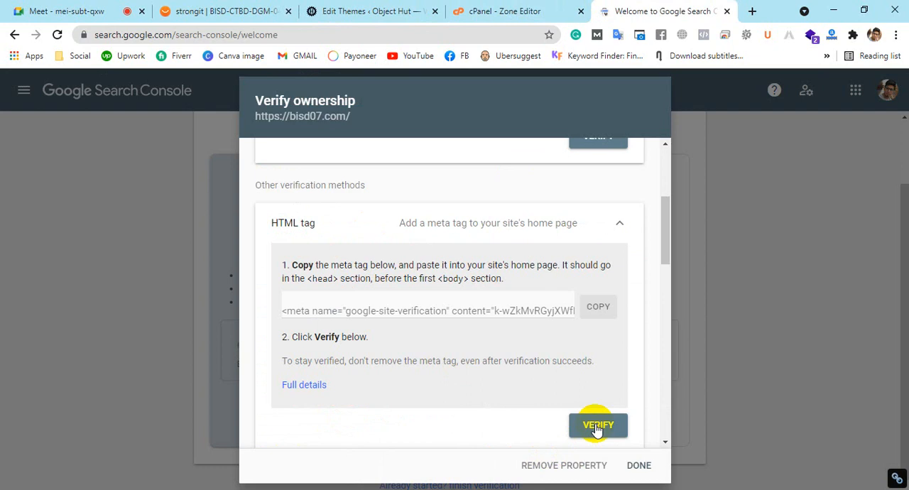
click(561, 465)
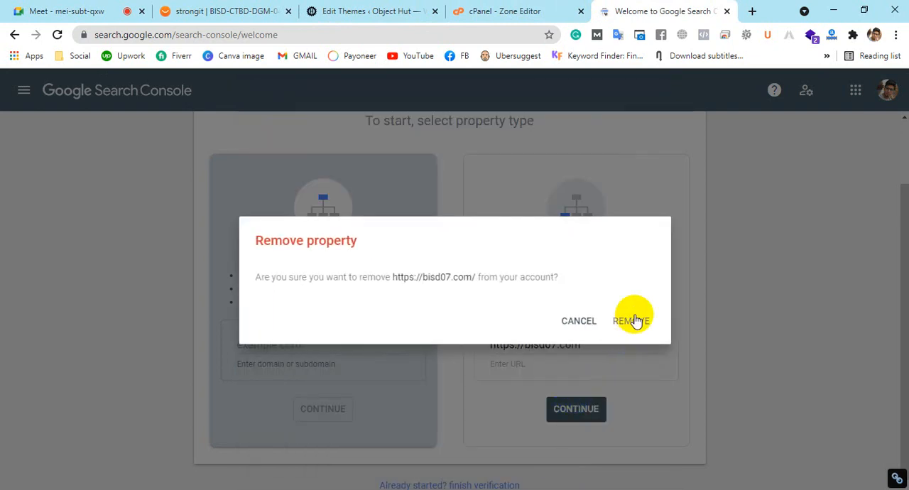
click(634, 320)
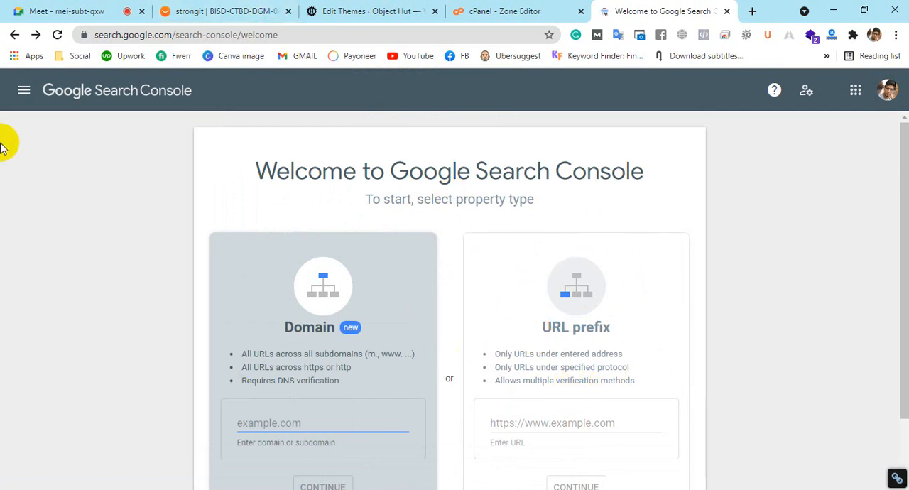
Open the objecthut.com domain property from the list of Search Console properties
click(24, 90)
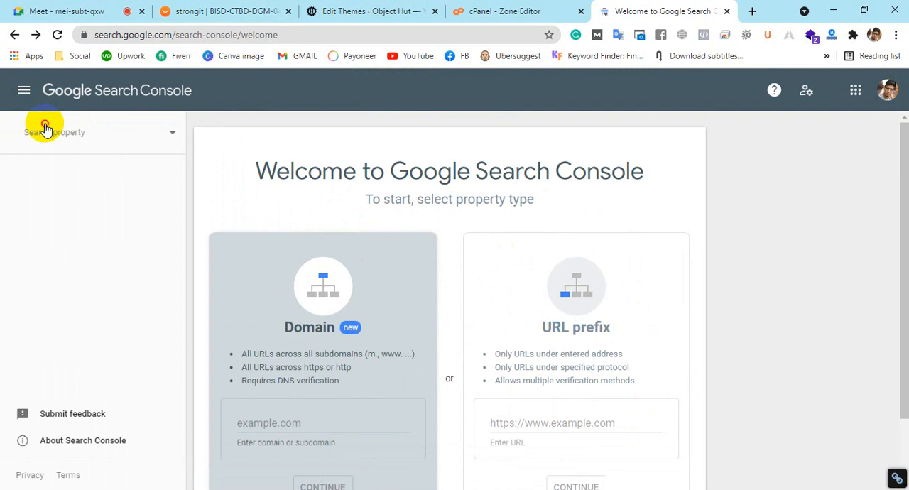
click(169, 133)
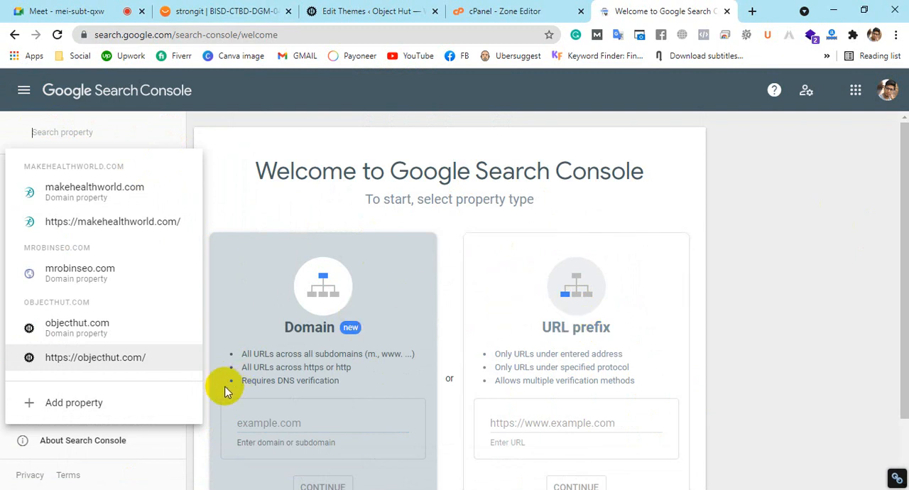
click(32, 324)
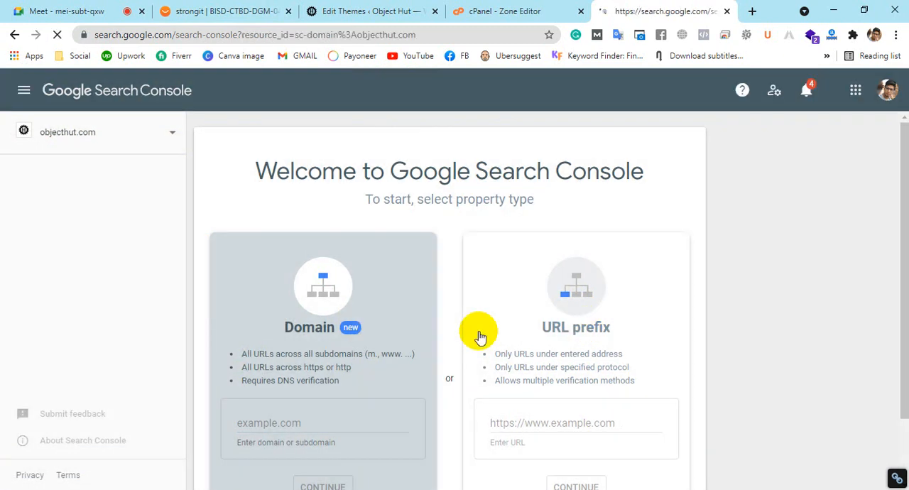
Close the Search Console page and switch to the cPanel Zone Editor for objecthut.com
key(ctrl+w)
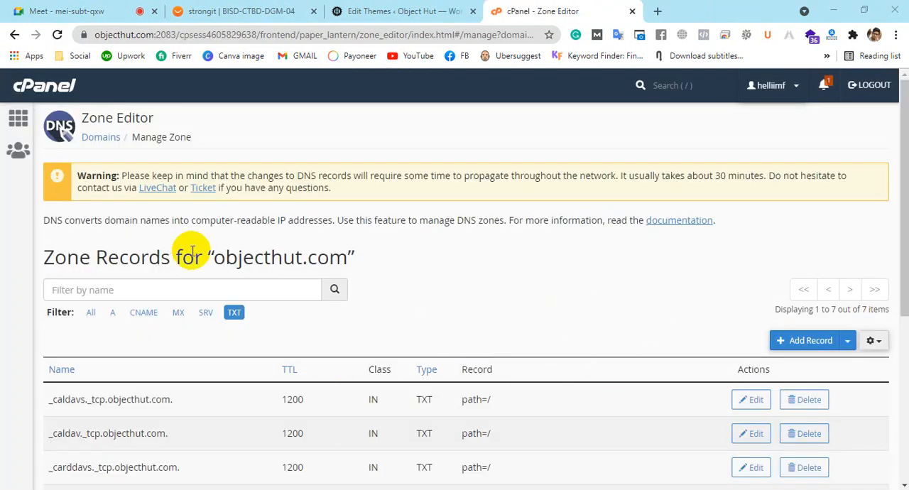
click(259, 9)
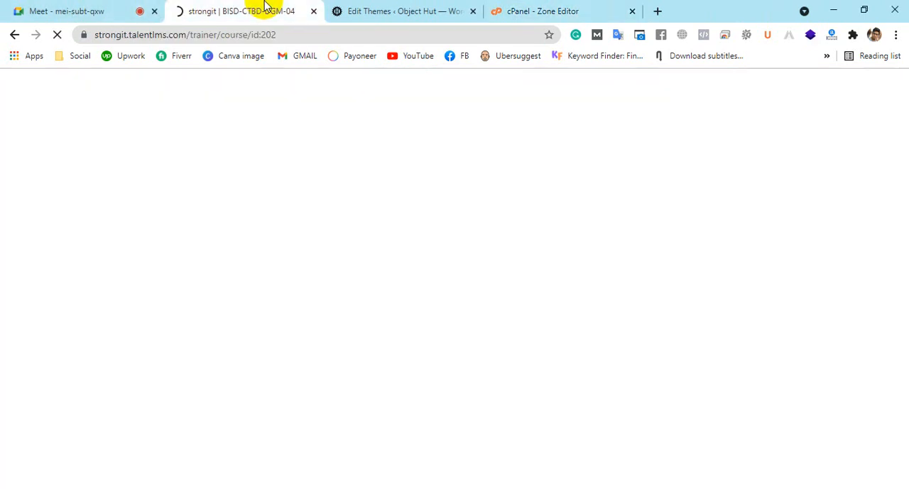
right_click(277, 5)
click(540, 10)
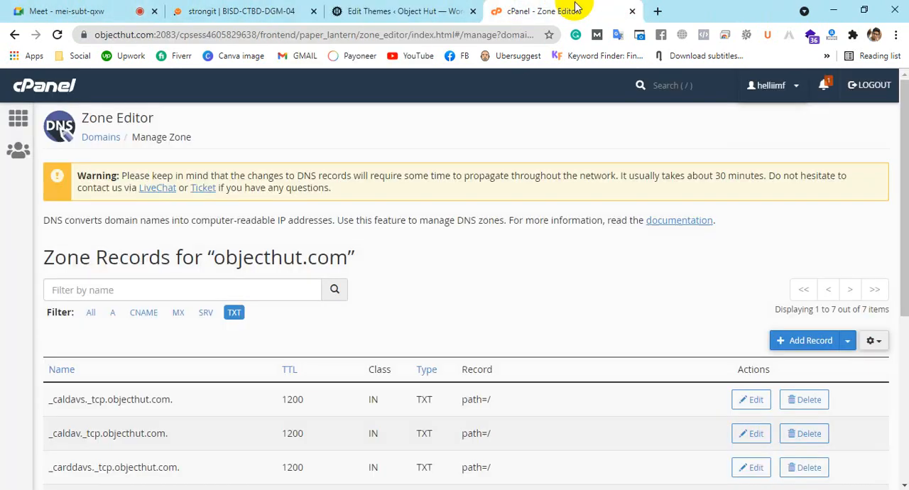